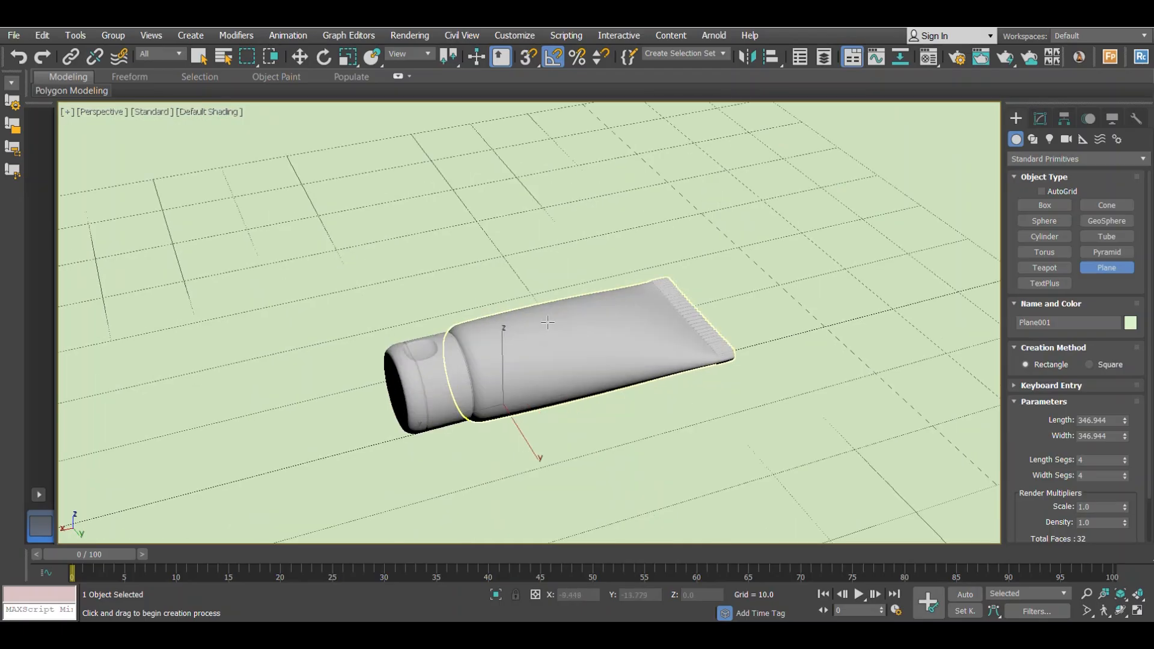
# - Select the tube body and its cap, and assign them the first material slot in the Compact Material Editor
pyautogui.scroll(4, 679, 334)
pyautogui.keyDown('alt'); pyautogui.moveTo(678, 334); pyautogui.dragTo(683, 330, button='middle'); pyautogui.keyUp('alt')
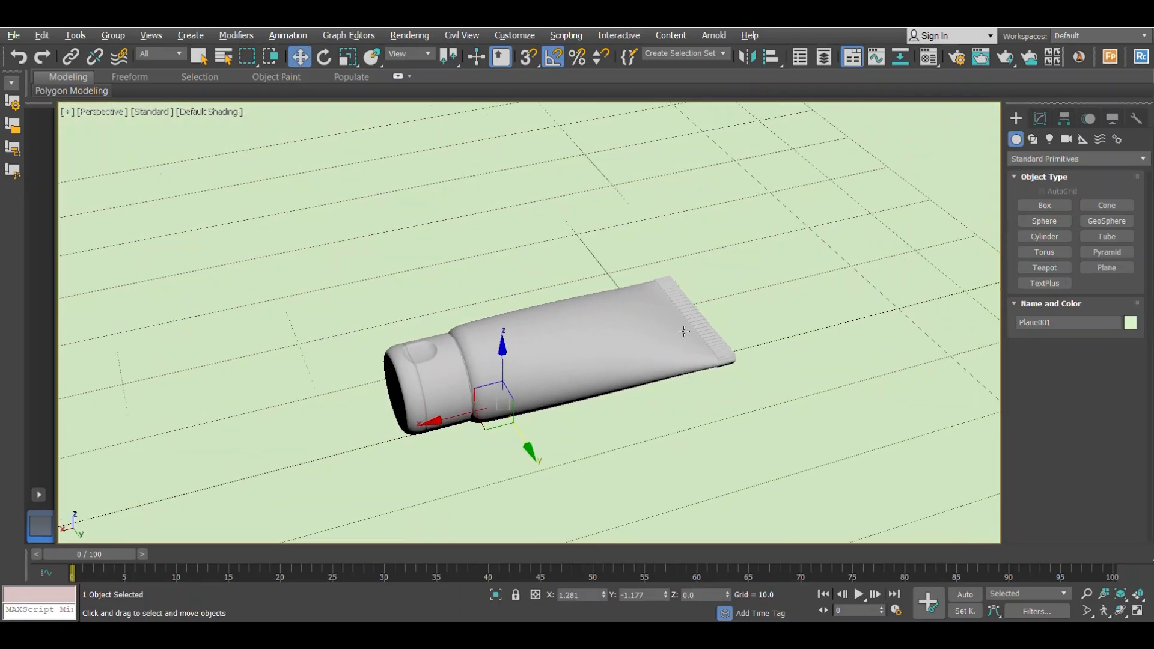
pyautogui.click(613, 329)
pyautogui.keyDown('ctrl'); pyautogui.click(461, 342); pyautogui.keyUp('ctrl')
pyautogui.scroll(3, 567, 341)
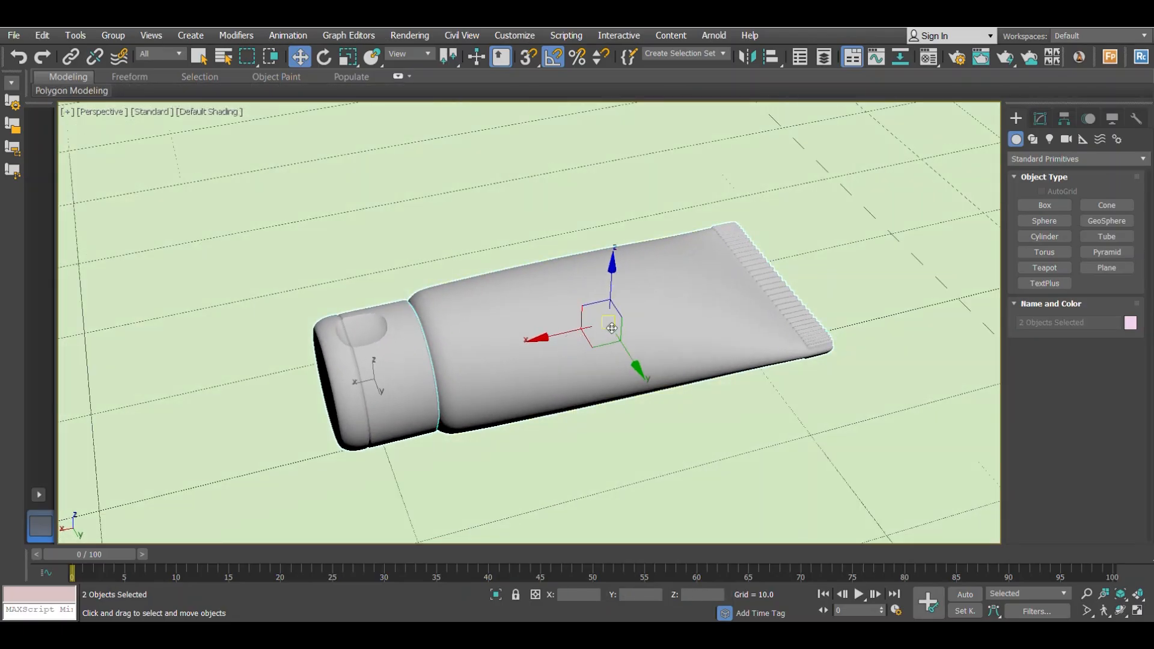
pyautogui.click(409, 35)
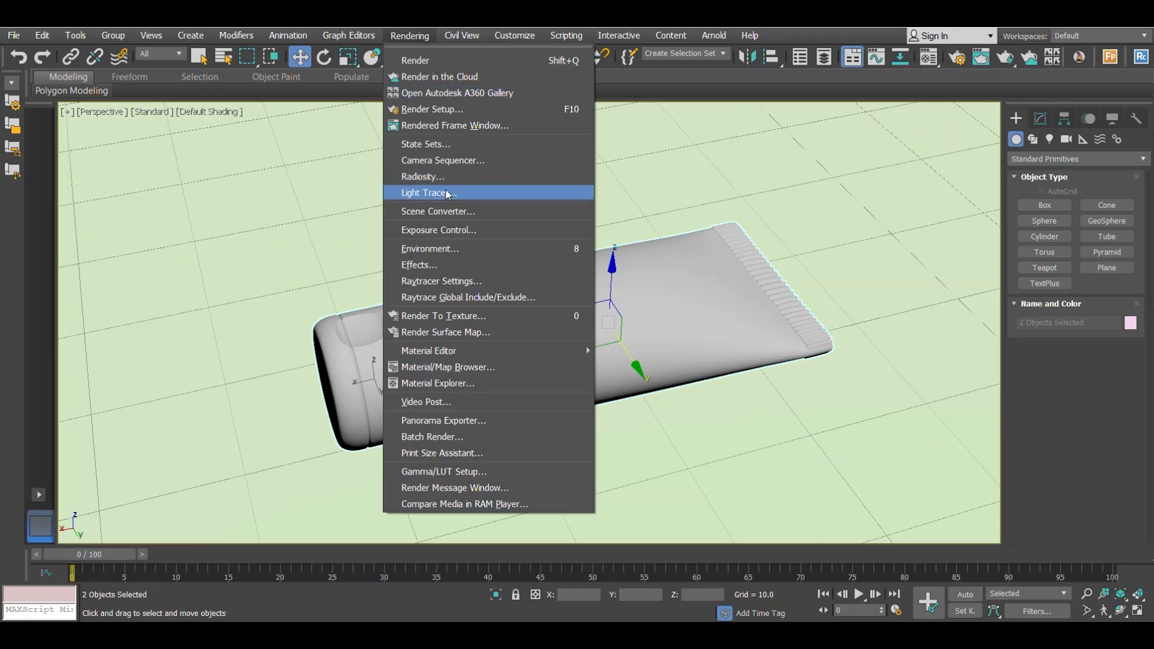
pyautogui.moveTo(473, 348)
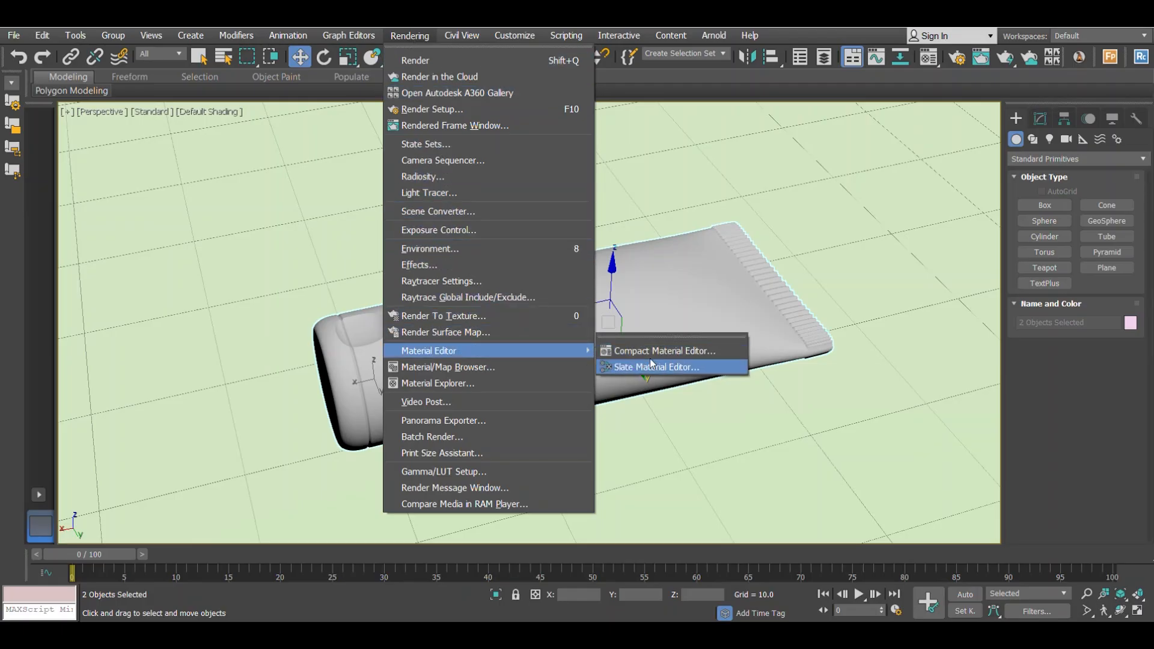
pyautogui.click(654, 351)
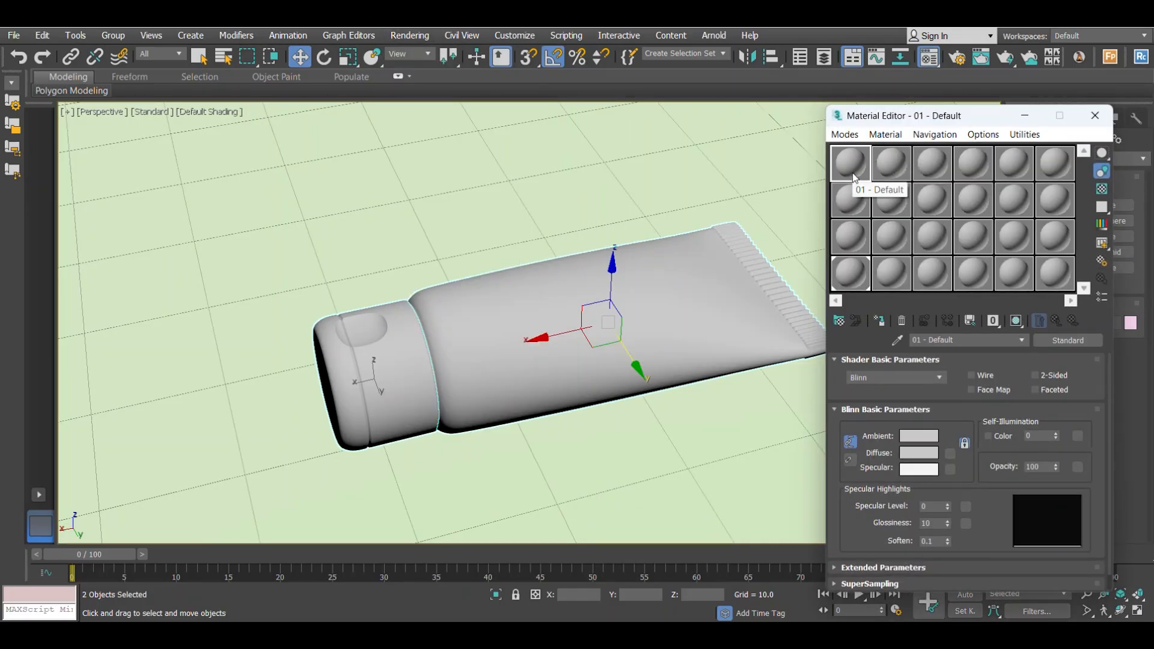
pyautogui.moveTo(611, 306); pyautogui.dragTo(605, 293, button='middle')
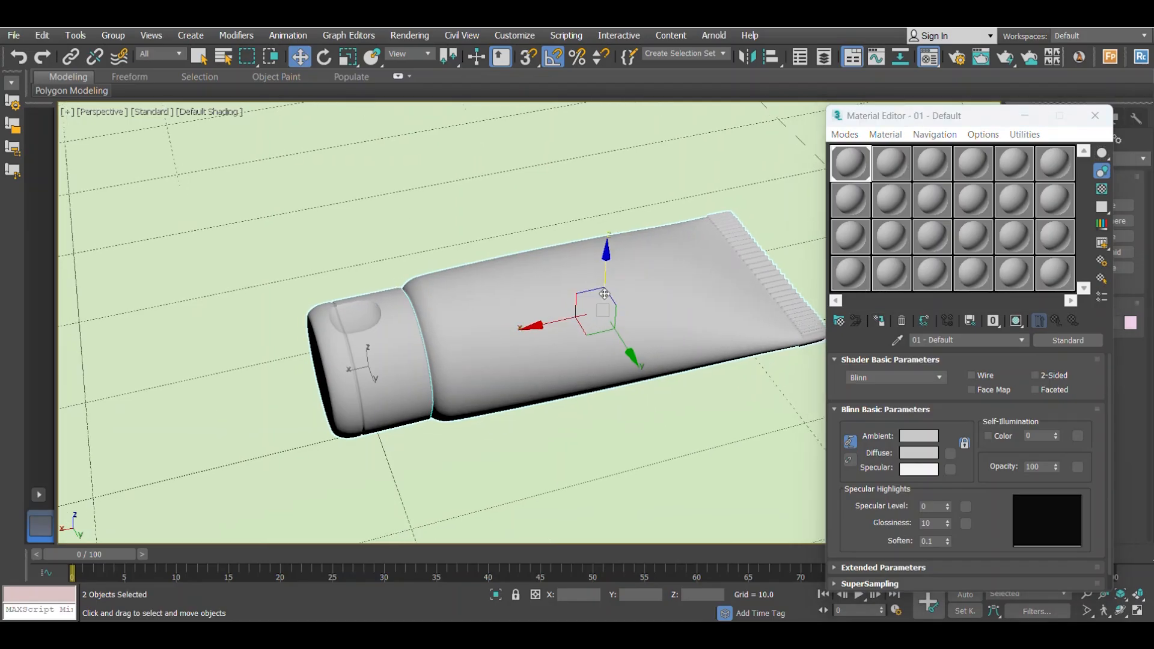
# - Set the tube material's diffuse color to orange with Red 255, Green 55 and Blue 0
pyautogui.click(919, 454)
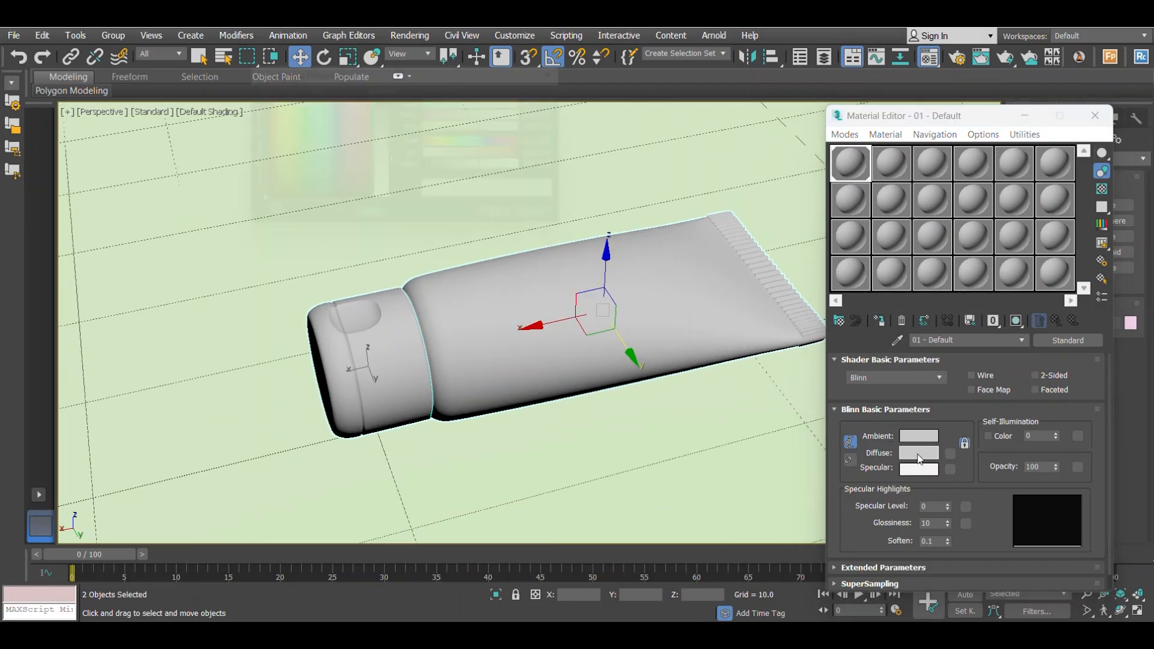
pyautogui.click(286, 135)
pyautogui.moveTo(291, 118); pyautogui.dragTo(258, 97)
pyautogui.click(391, 96)
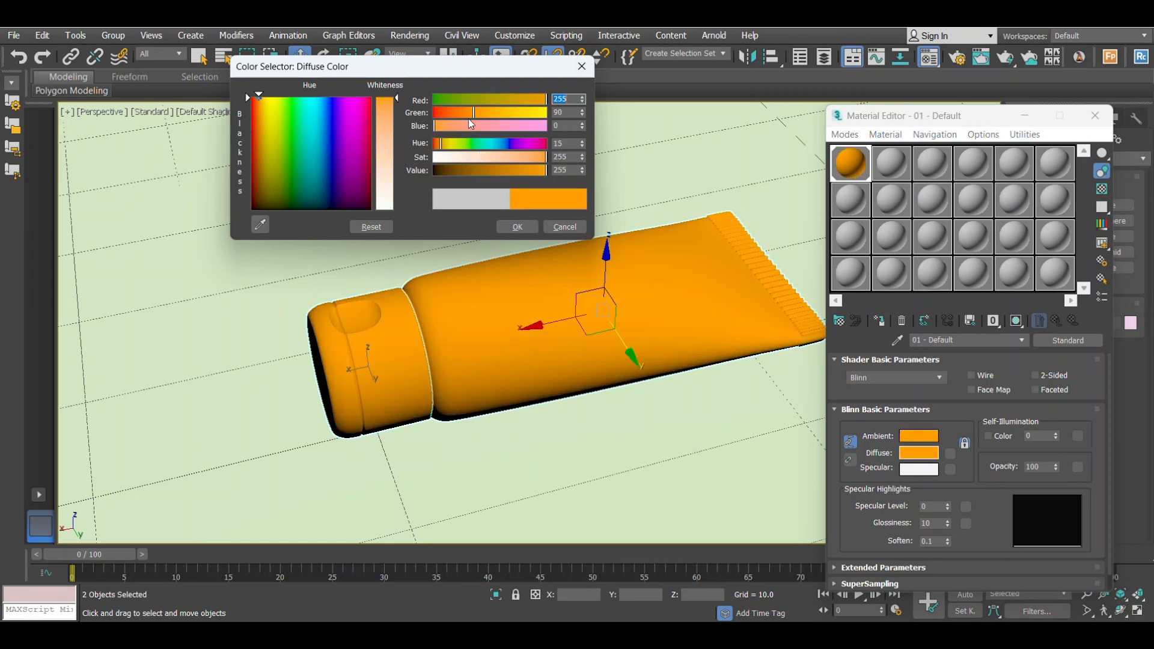
pyautogui.click(458, 111)
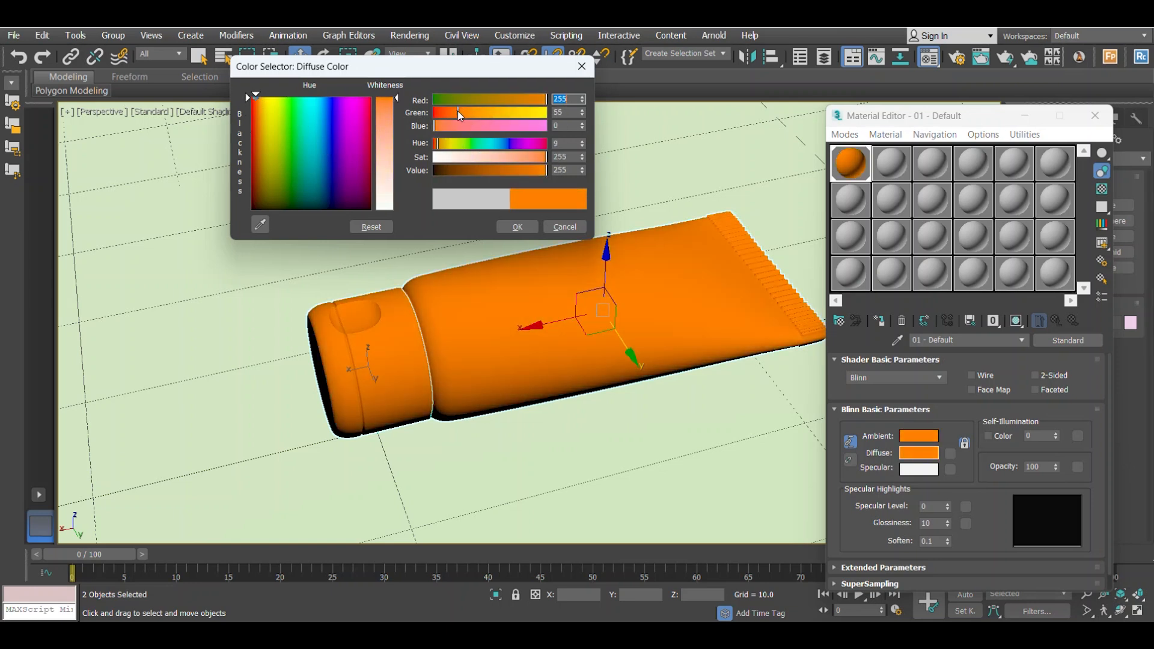
pyautogui.click(518, 228)
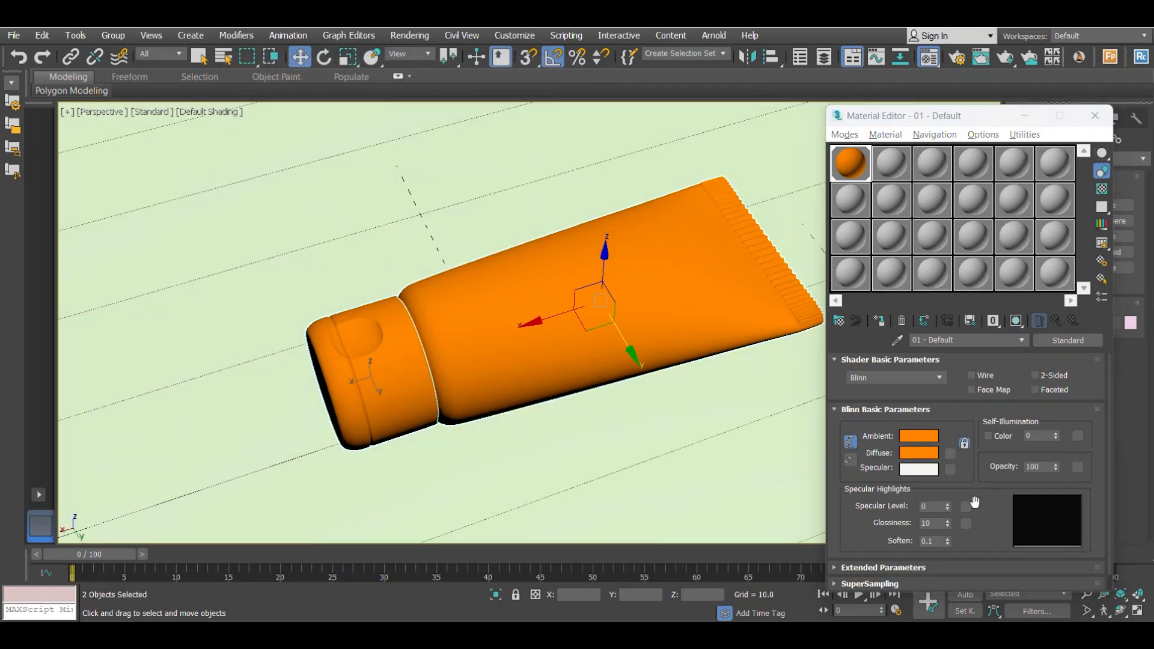
# - Set the orange material's Specular Level to 107 and Glossiness to 42
pyautogui.moveTo(948, 509); pyautogui.dragTo(936, 439)
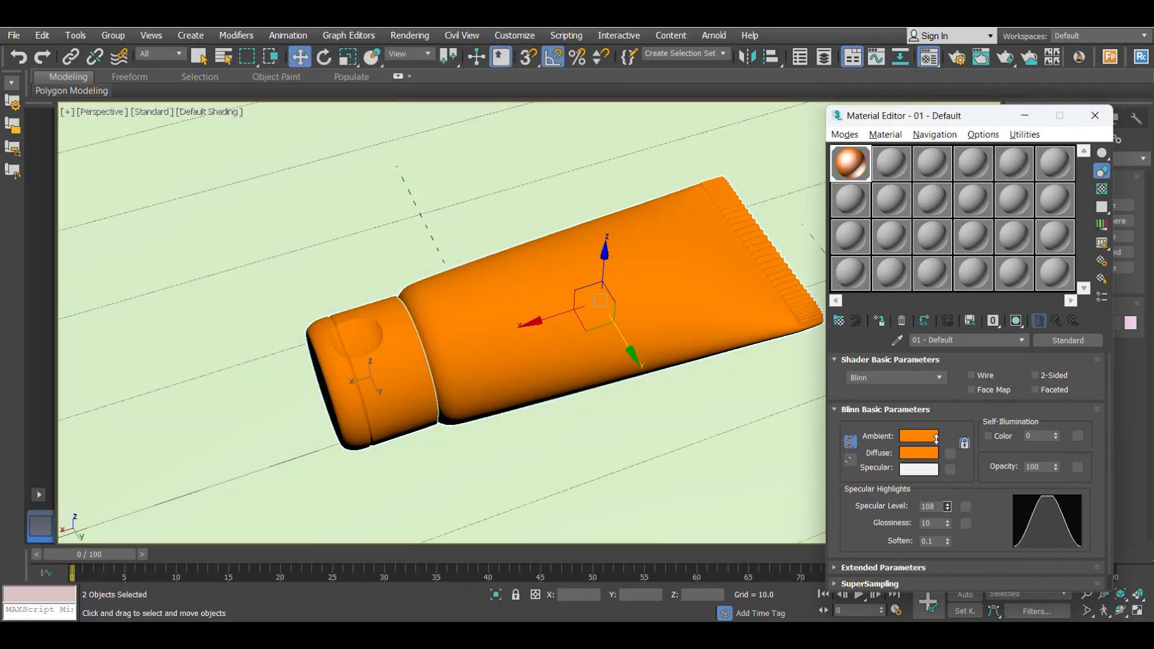
pyautogui.moveTo(947, 523); pyautogui.dragTo(947, 508)
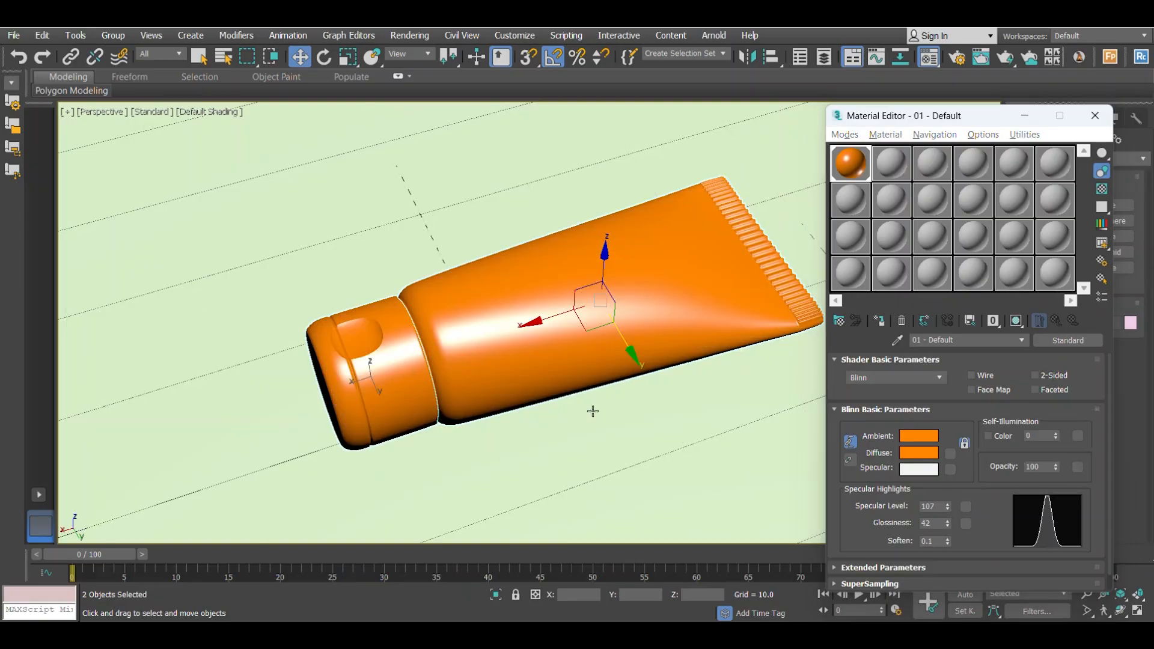
pyautogui.moveTo(593, 412)
pyautogui.keyDown('alt'); pyautogui.mouseDown(button='middle')
pyautogui.moveTo(600, 327)
pyautogui.moveTo(615, 357)
pyautogui.moveTo(598, 342)
pyautogui.mouseUp(button='middle'); pyautogui.keyUp('alt')
pyautogui.scroll(-3, 596, 266)
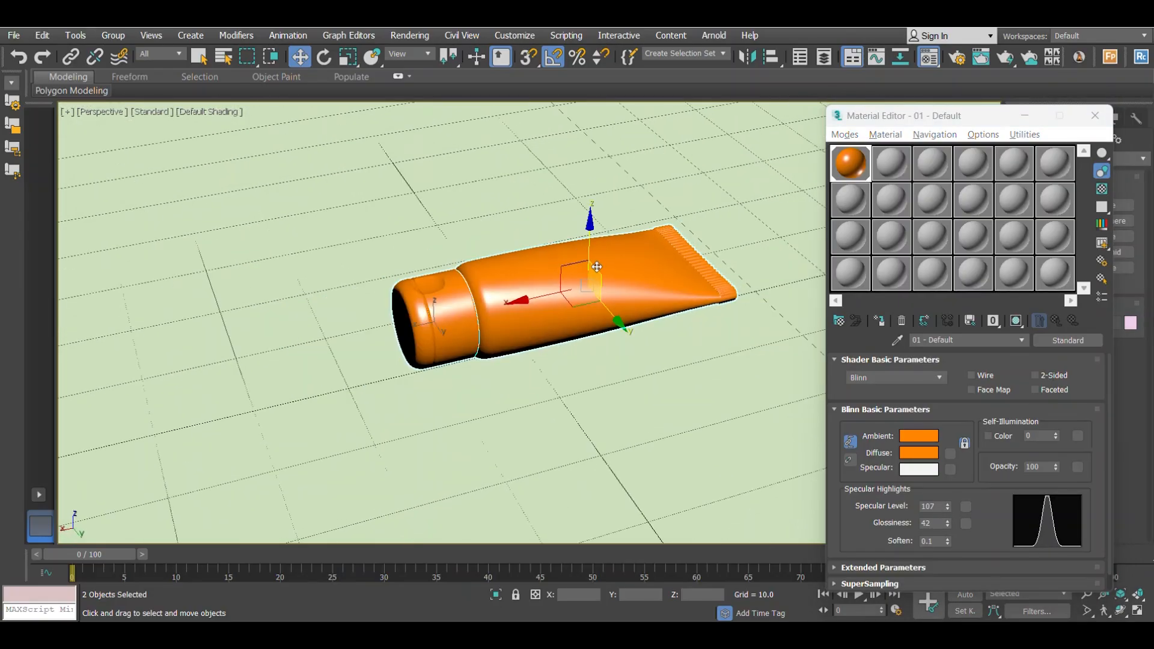
# - Assign the second default gray material to the ground plane
pyautogui.click(624, 386)
pyautogui.click(888, 161)
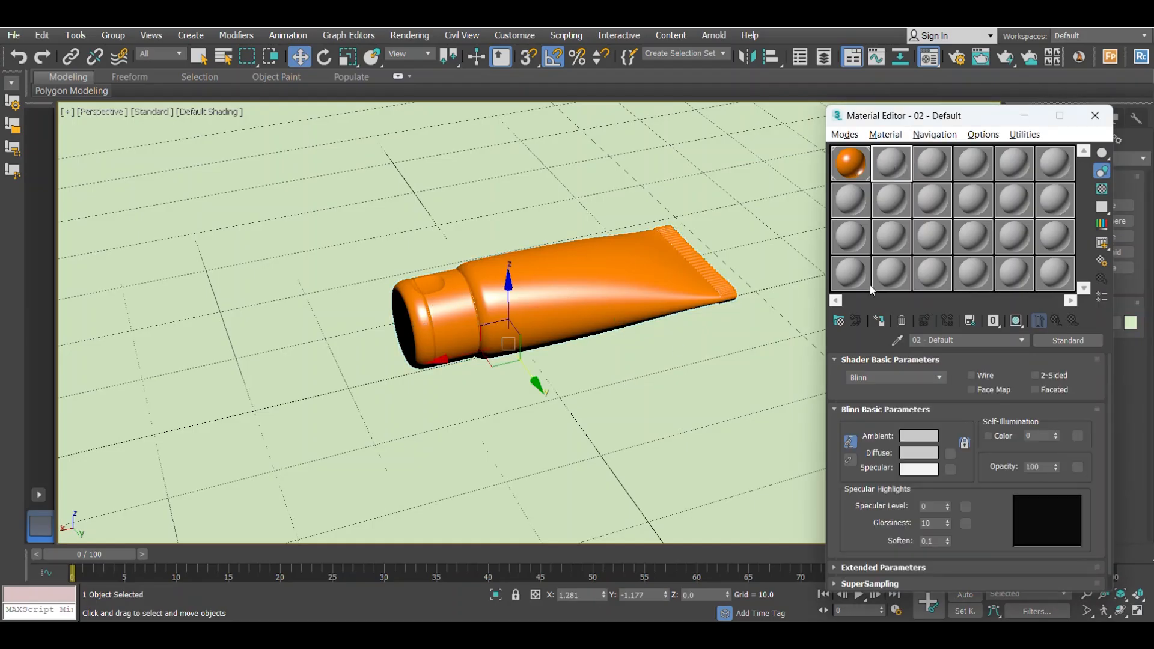
pyautogui.click(878, 321)
pyautogui.keyDown('alt'); pyautogui.moveTo(637, 250); pyautogui.dragTo(638, 281, button='middle'); pyautogui.keyUp('alt')
pyautogui.scroll(3, 644, 272)
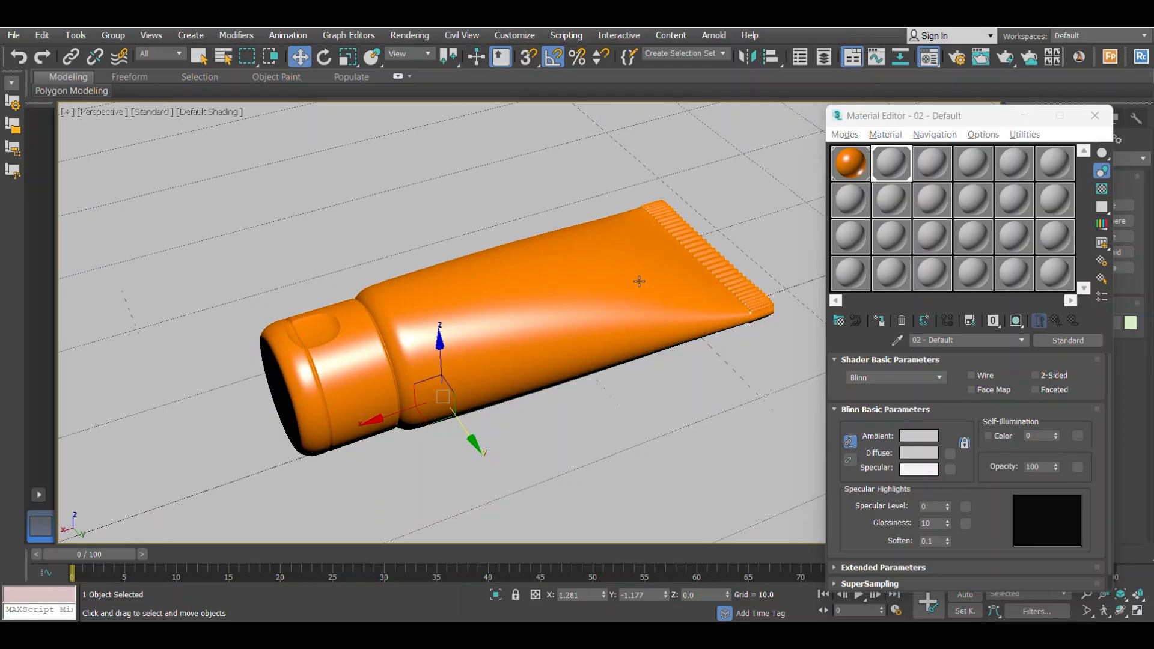
# - Add a Raytrace map to the Reflection channel of the orange tube material
pyautogui.click(854, 172)
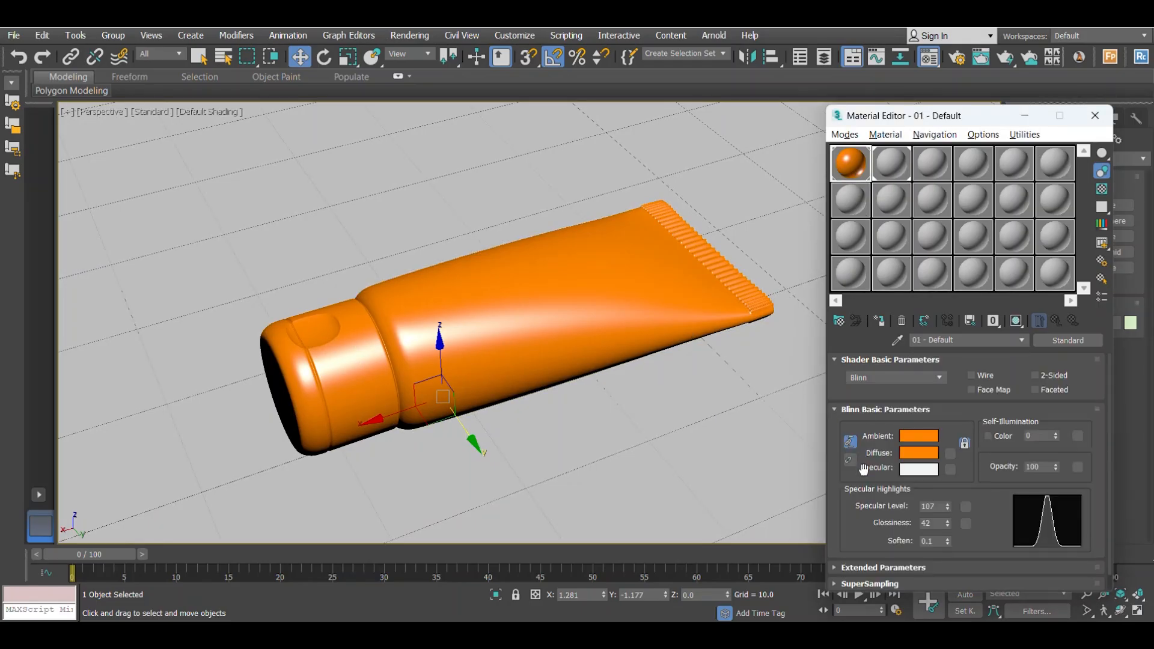
pyautogui.moveTo(864, 460); pyautogui.dragTo(873, 340)
pyautogui.click(857, 583)
pyautogui.scroll(5, 879, 437)
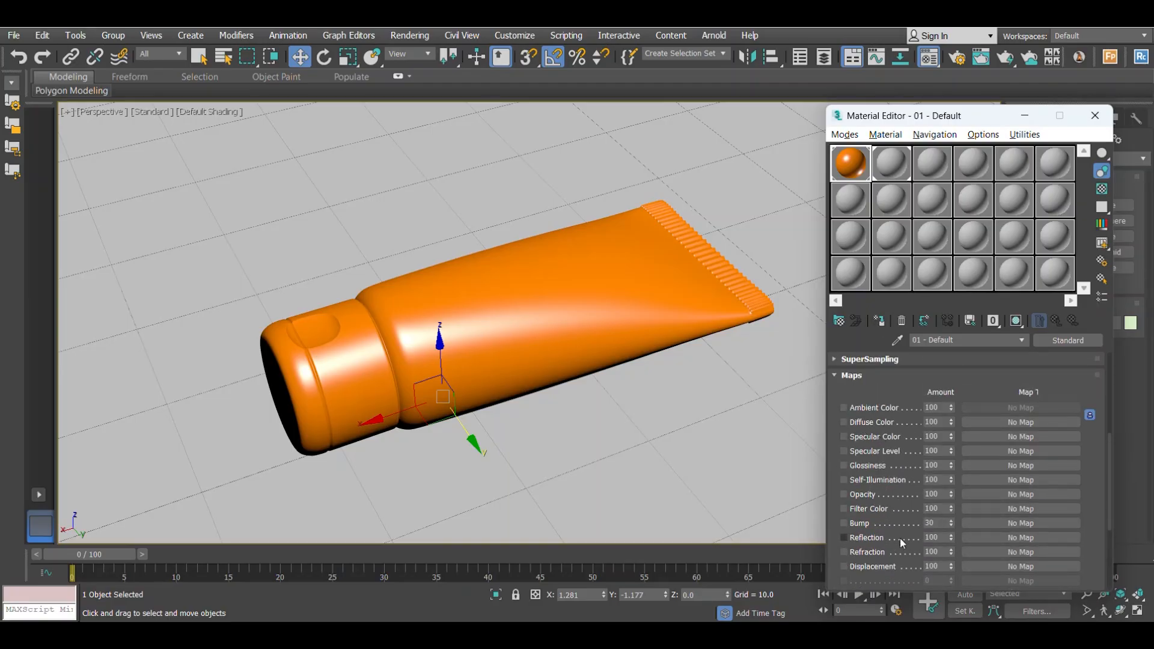
pyautogui.click(1007, 537)
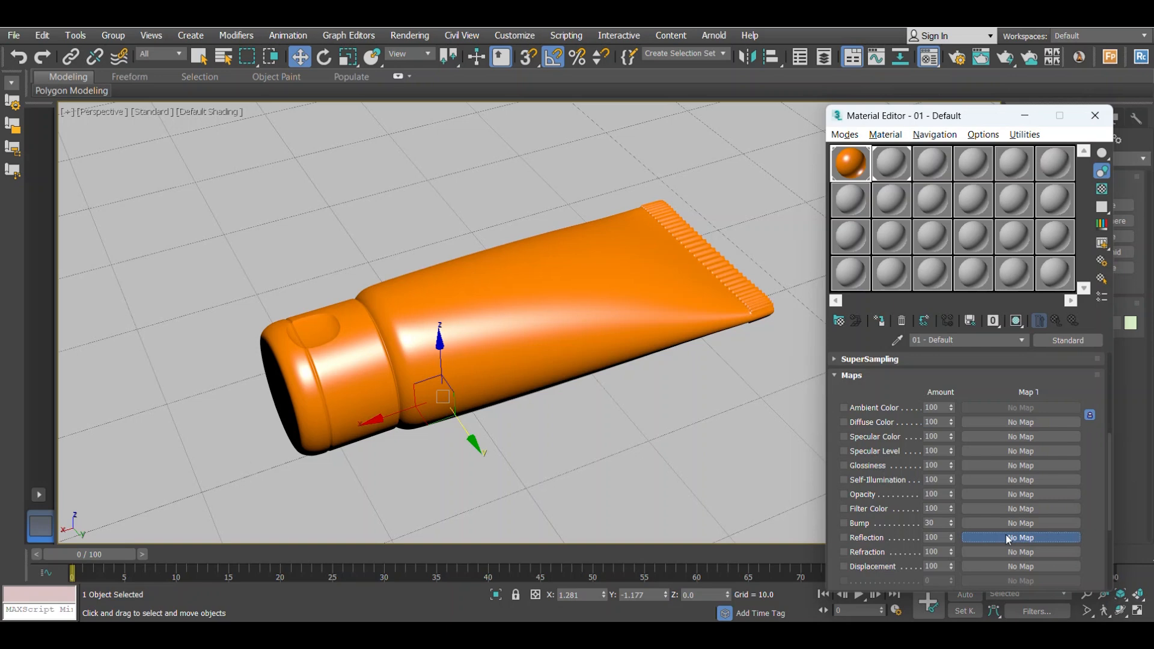
pyautogui.scroll(-3, 523, 387)
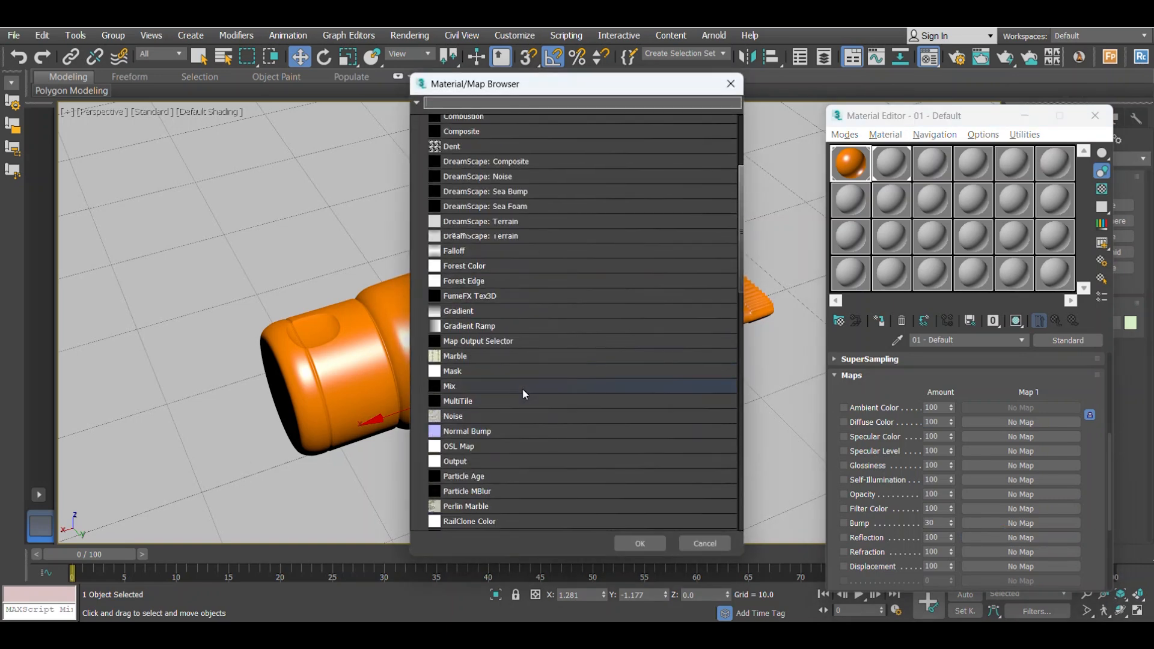
pyautogui.scroll(-4, 522, 391)
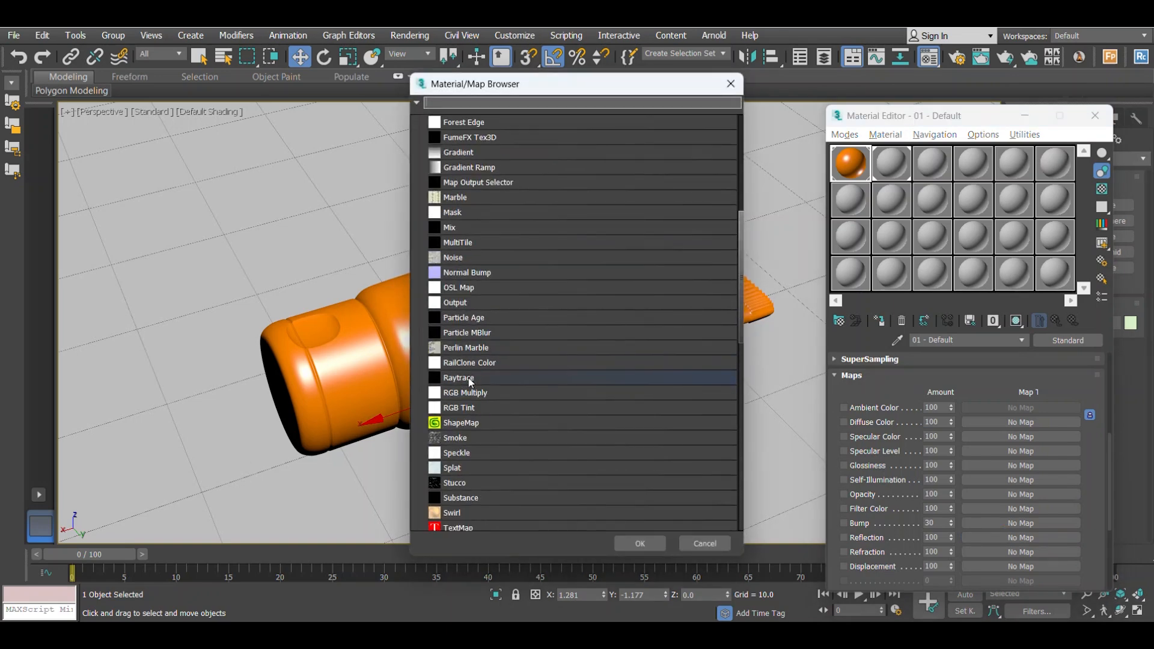
pyautogui.doubleClick(469, 378)
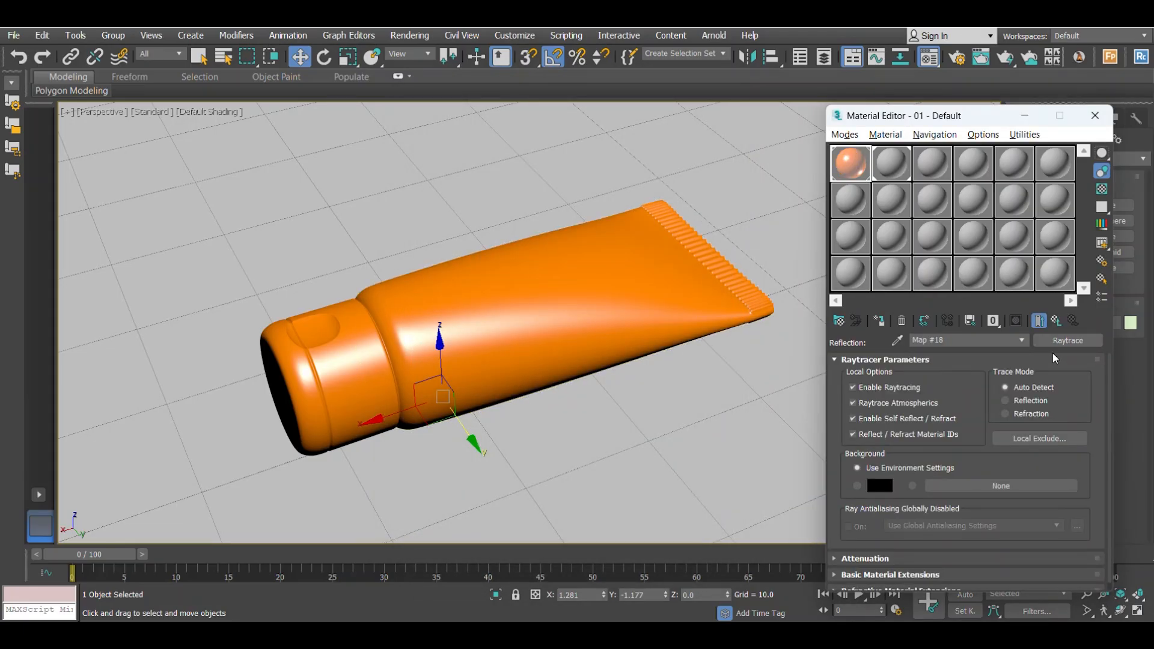
# - Set the orange material's Reflection map amount to 20
pyautogui.click(1055, 321)
pyautogui.scroll(-5, 939, 455)
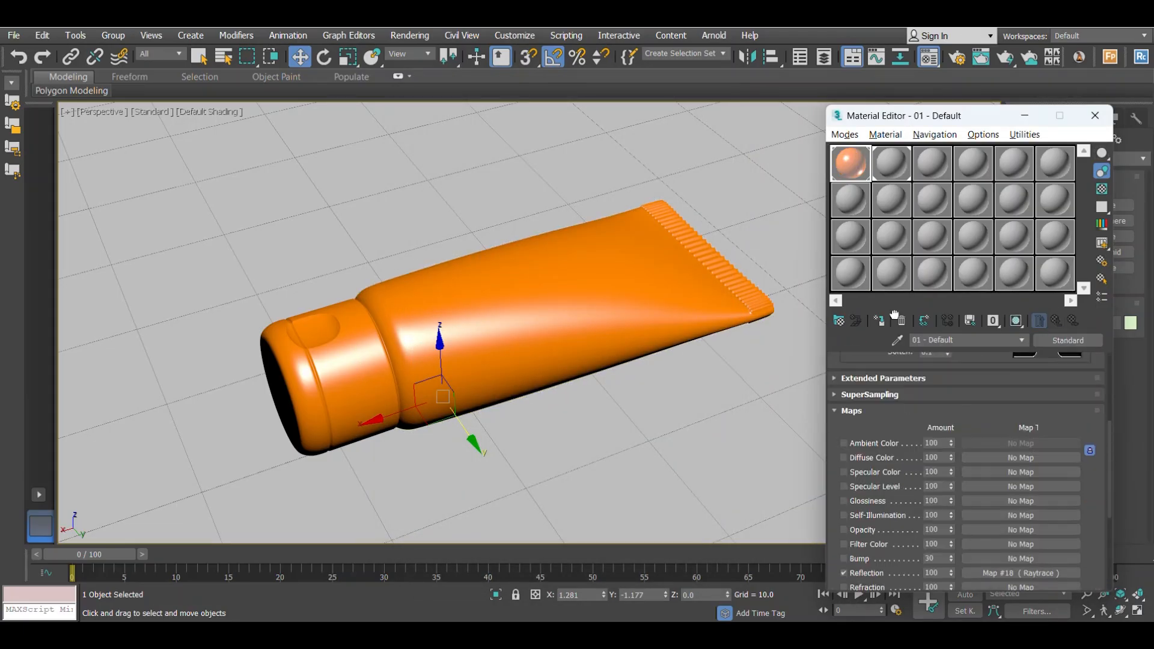
pyautogui.write('20')
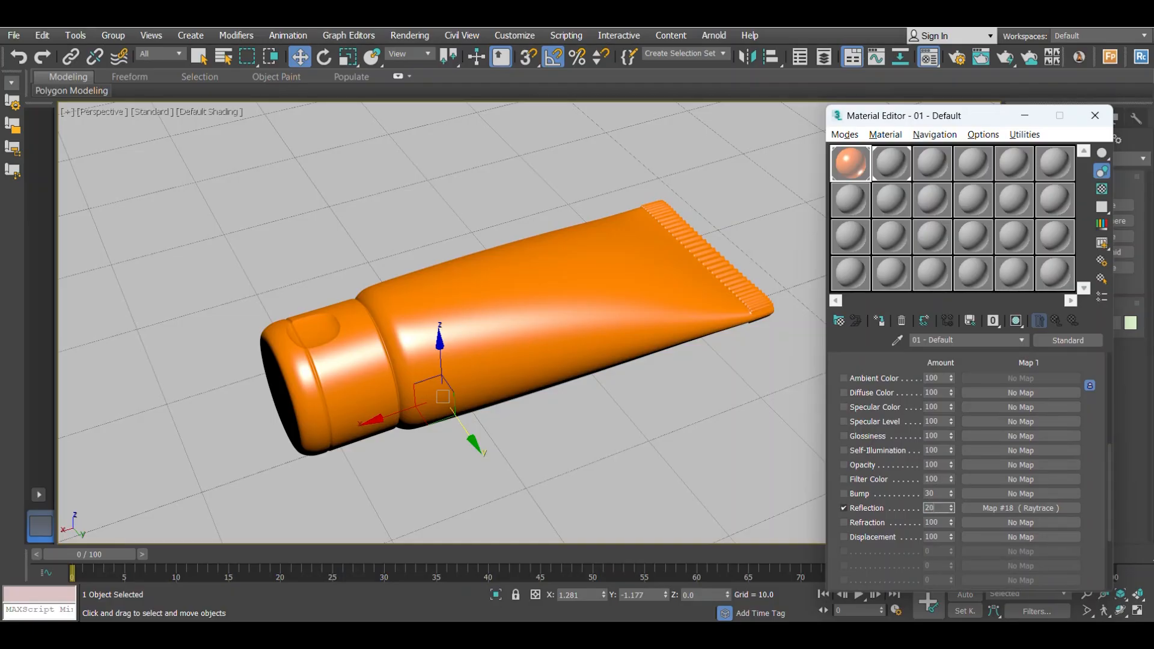
pyautogui.press('Return')
pyautogui.scroll(1, 871, 390)
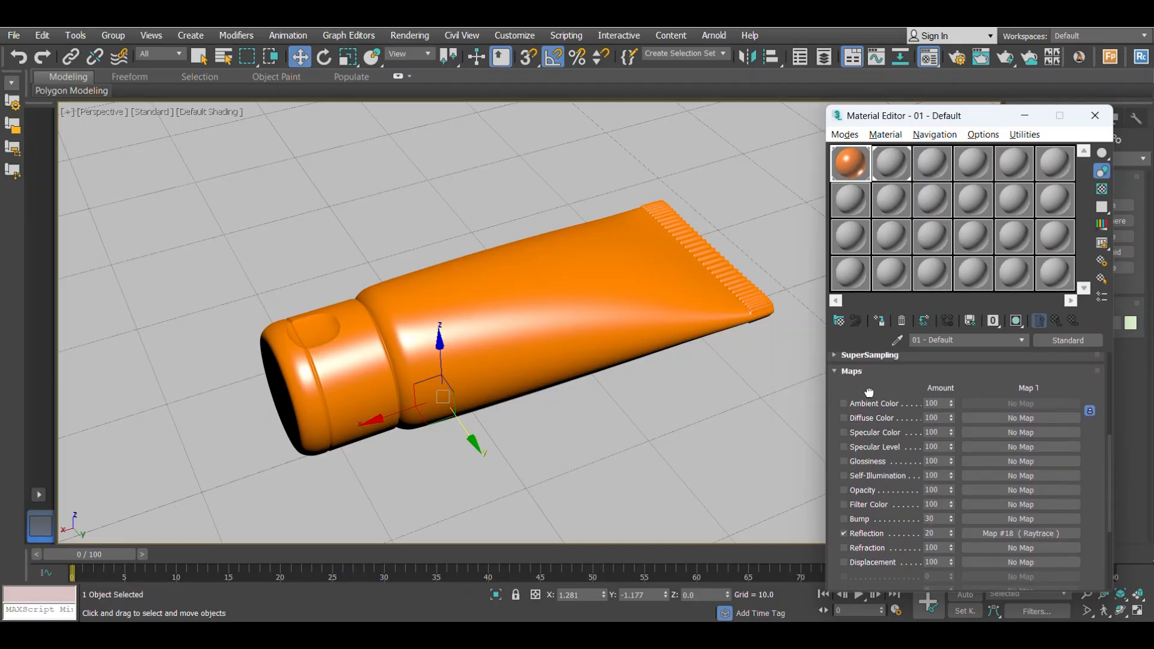
pyautogui.click(409, 35)
pyautogui.click(430, 60)
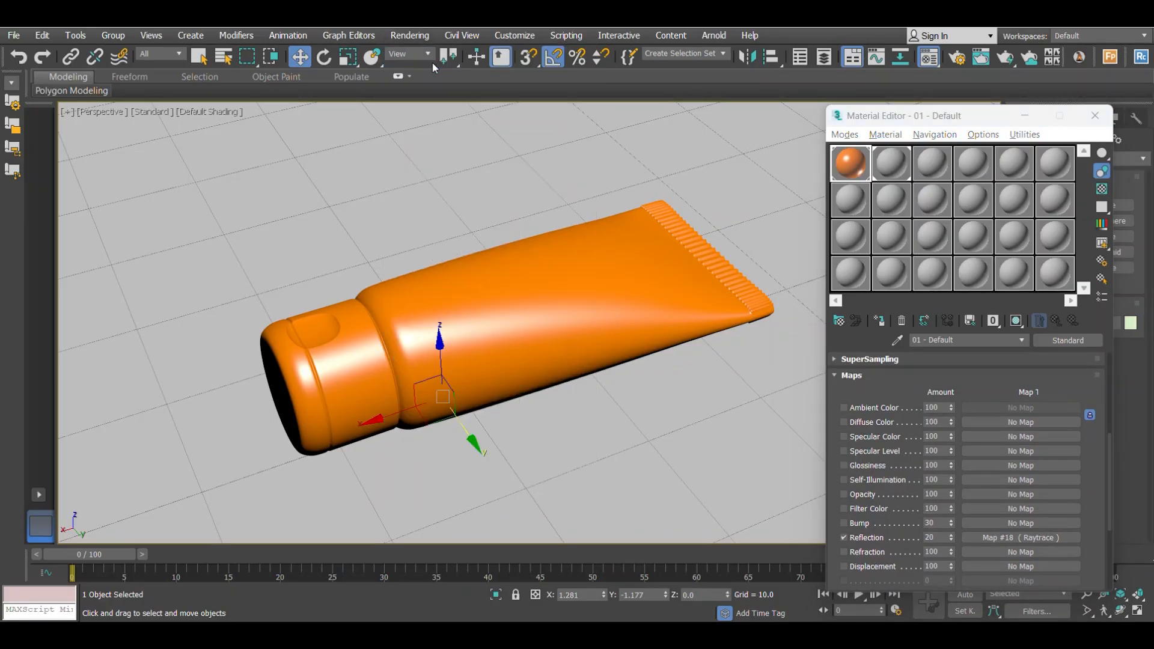
pyautogui.click(617, 335)
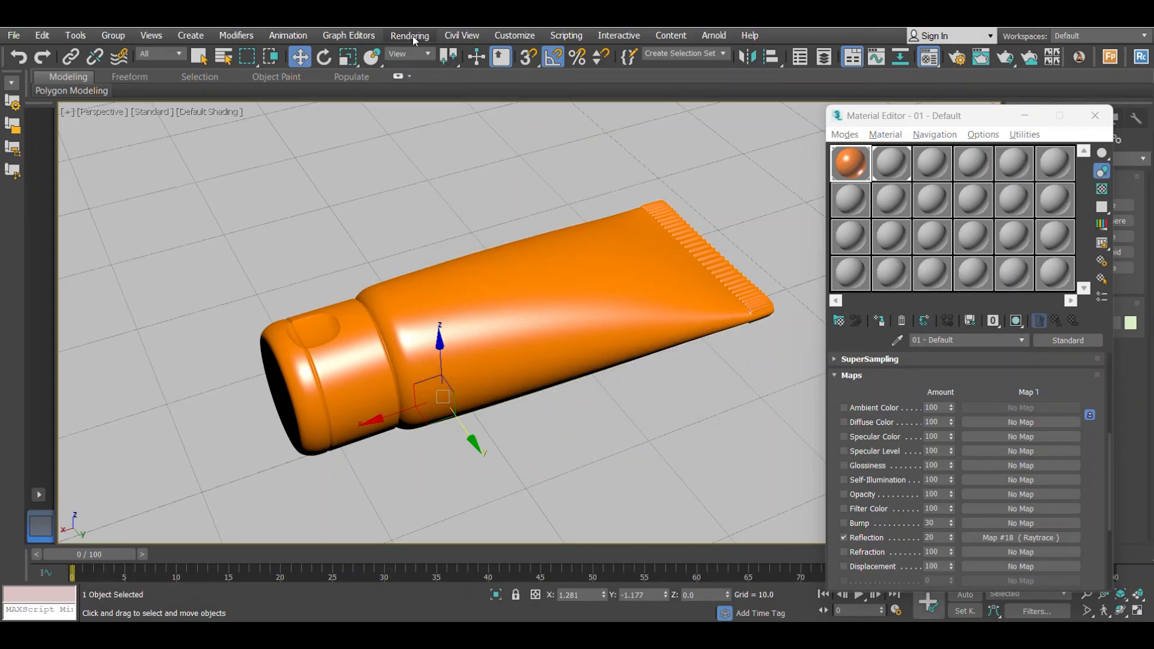
pyautogui.click(413, 36)
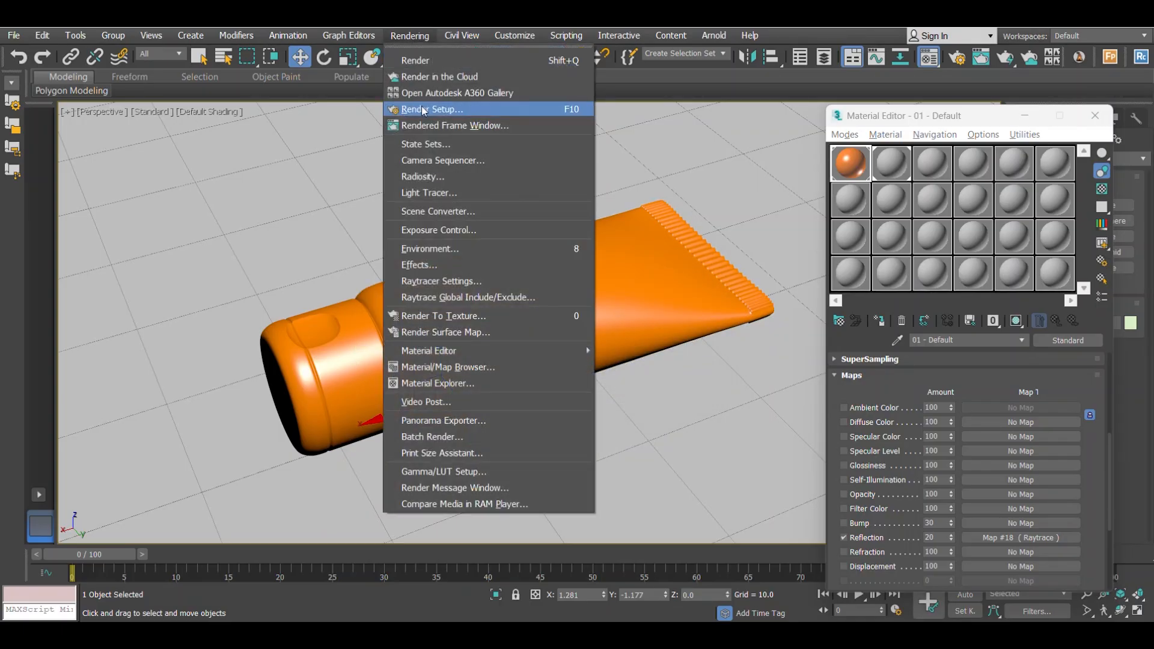
pyautogui.click(421, 61)
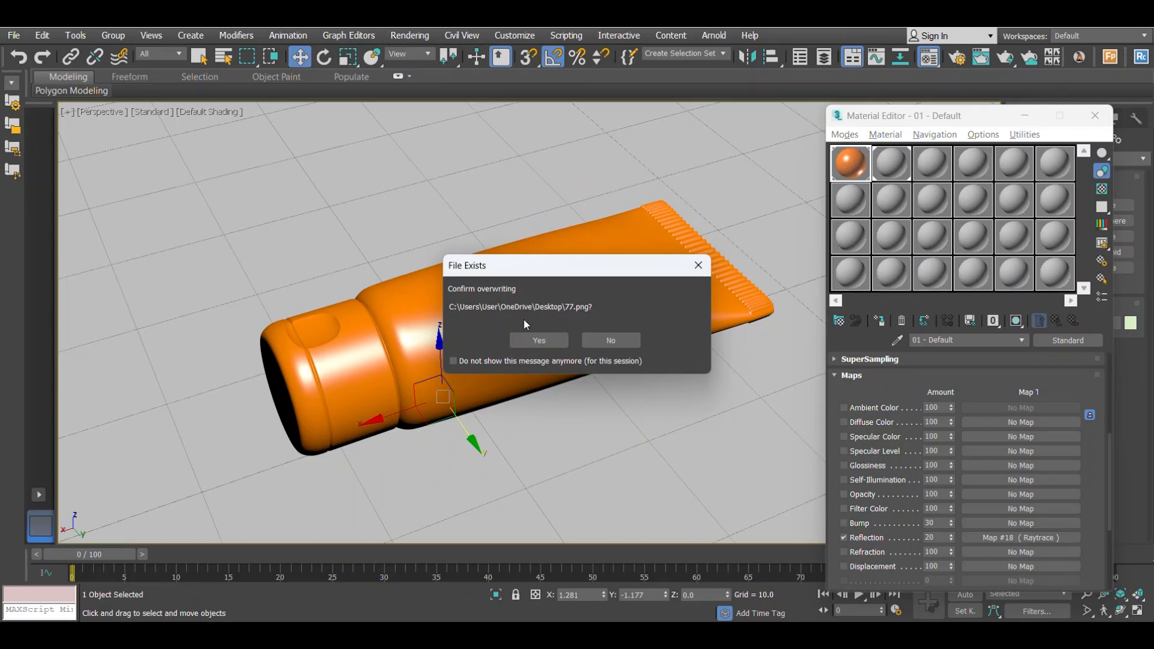
pyautogui.click(535, 341)
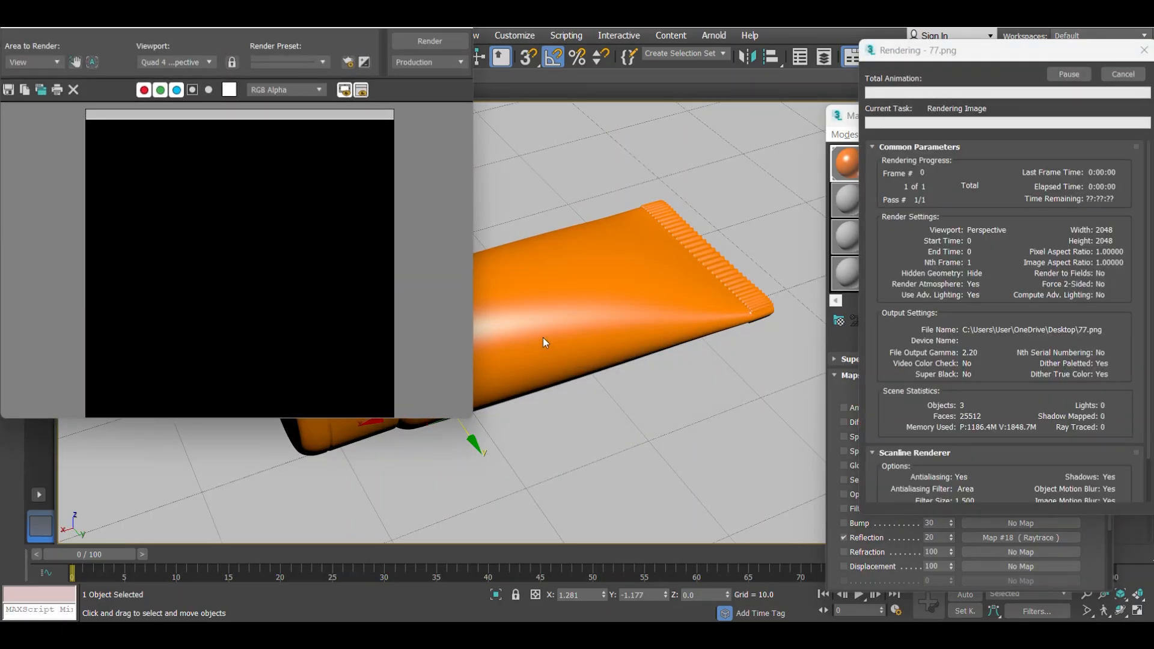
pyautogui.click(1123, 74)
pyautogui.click(449, 27)
# - Set the render output size to 640x480 in the Render Setup
pyautogui.click(406, 36)
pyautogui.click(427, 109)
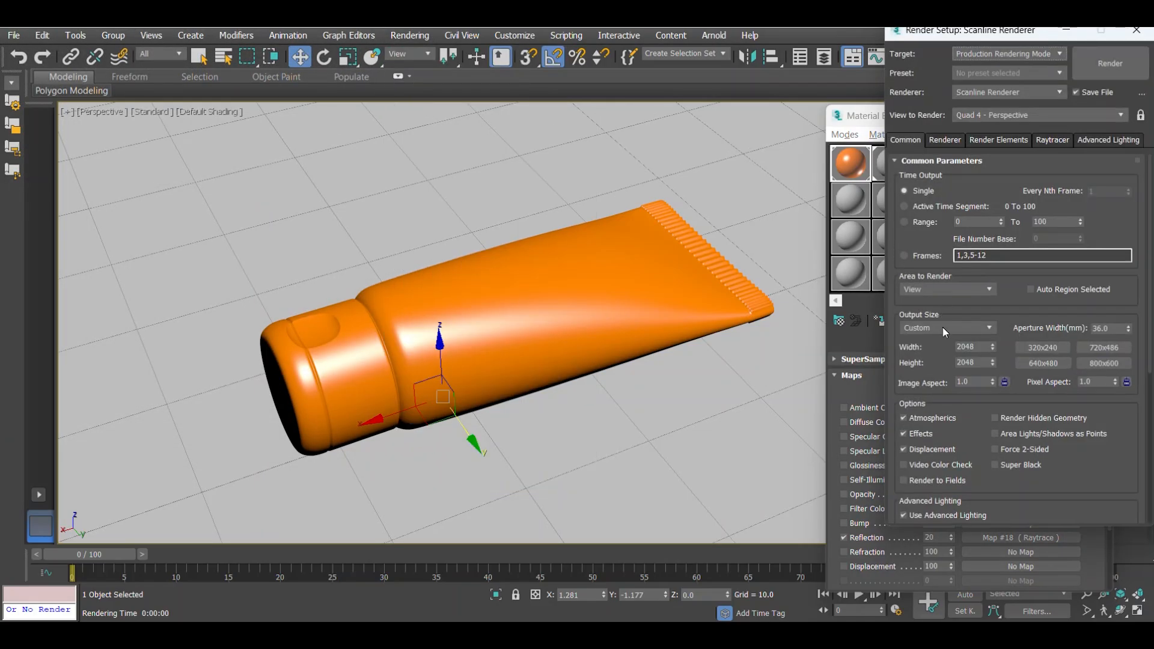
pyautogui.click(939, 327)
pyautogui.click(936, 330)
pyautogui.click(1037, 364)
pyautogui.click(1135, 32)
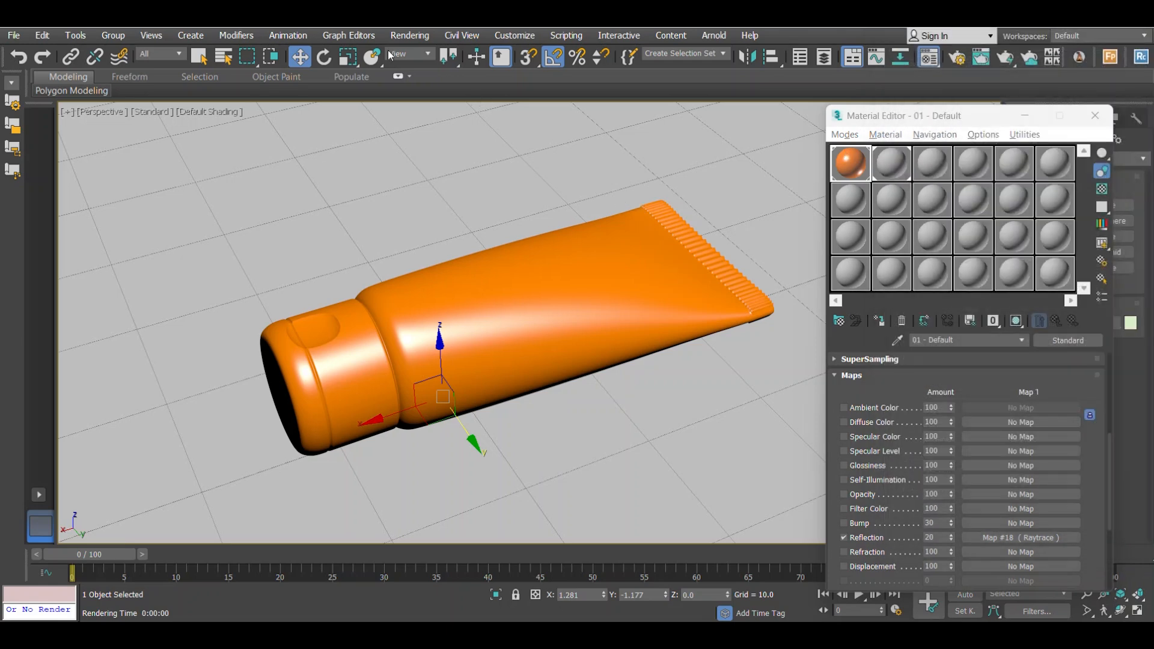
# - Render the perspective view of the tube, cancel the repeated render and close the rendered frame window
pyautogui.click(408, 36)
pyautogui.click(430, 60)
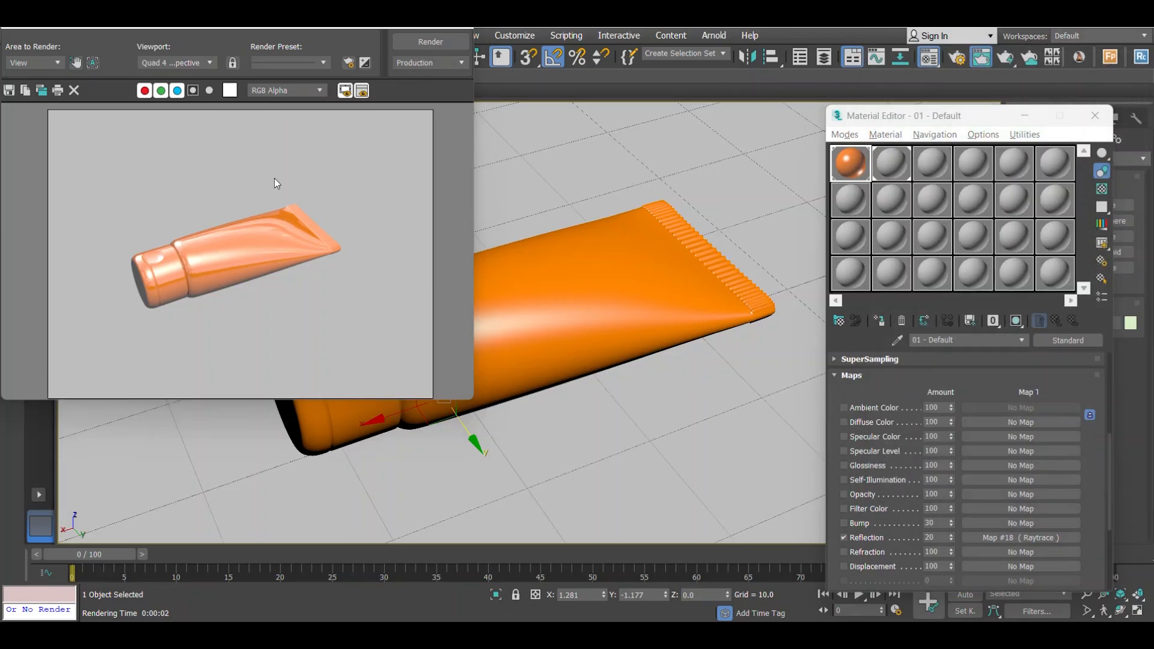
pyautogui.moveTo(245, 28); pyautogui.dragTo(290, 118)
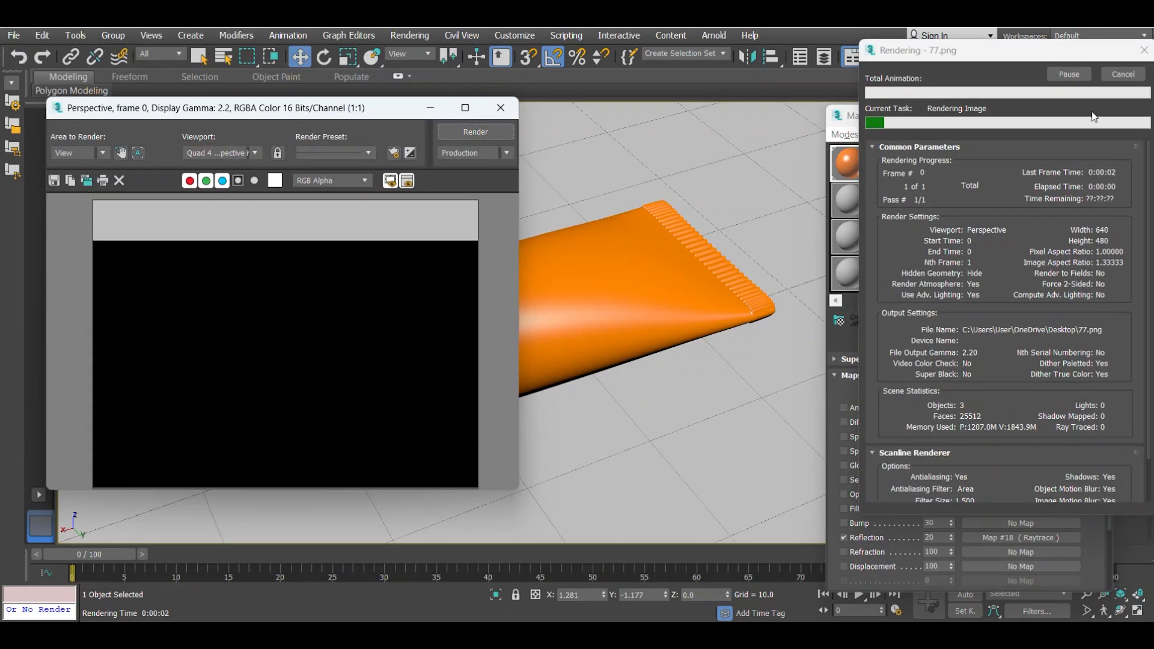
pyautogui.click(1128, 81)
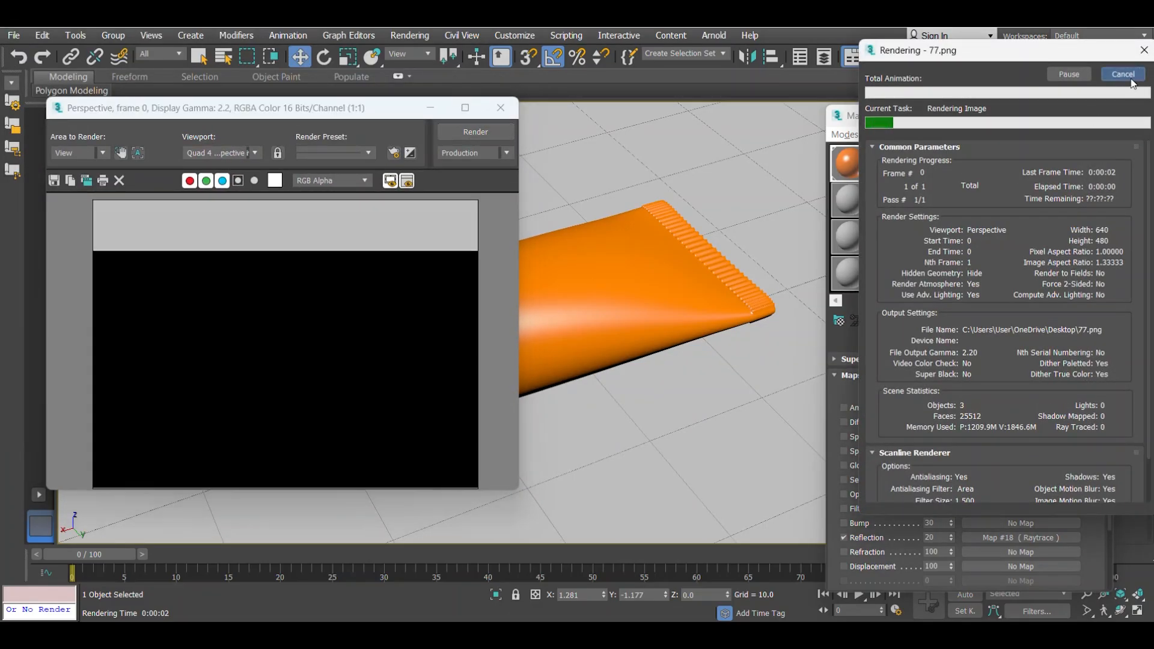
pyautogui.click(501, 108)
# - Clear the German Dirt Road HDR map from the scene's environment background and close the environment settings
pyautogui.click(410, 35)
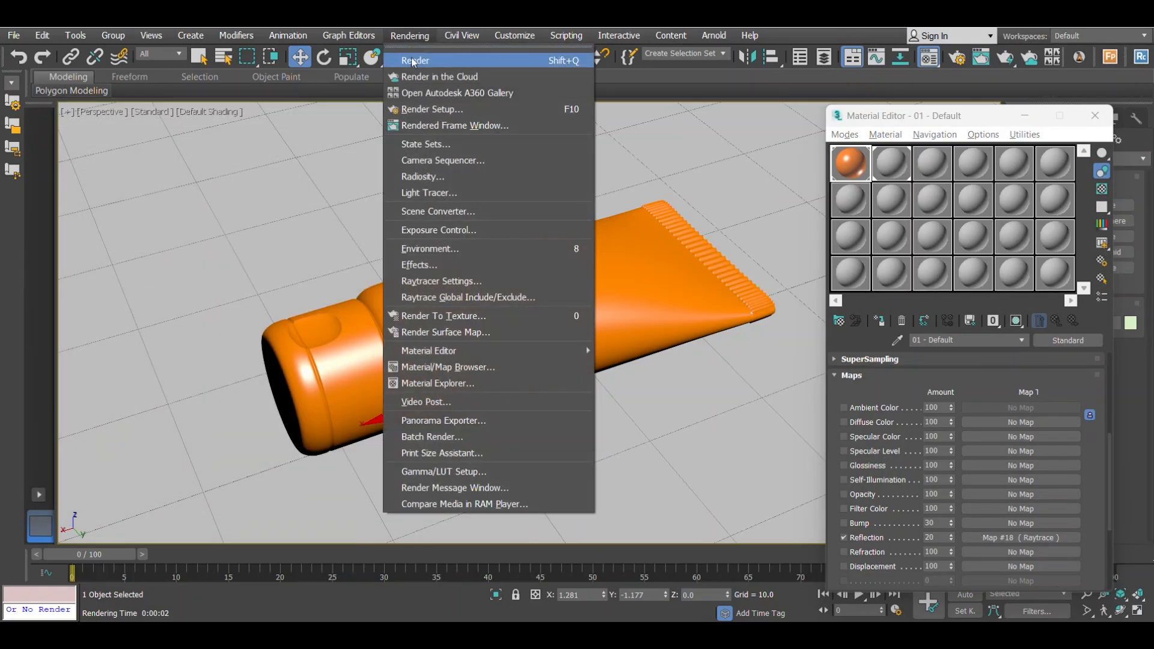
pyautogui.click(439, 249)
pyautogui.rightClick(327, 227)
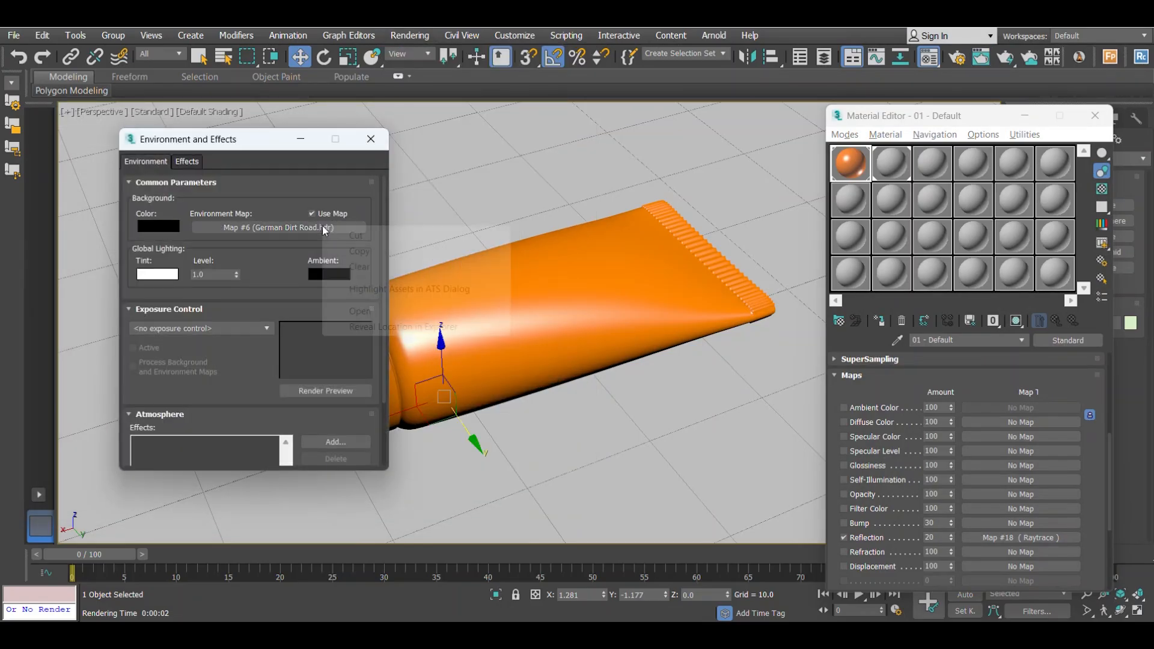
pyautogui.click(352, 266)
pyautogui.click(370, 139)
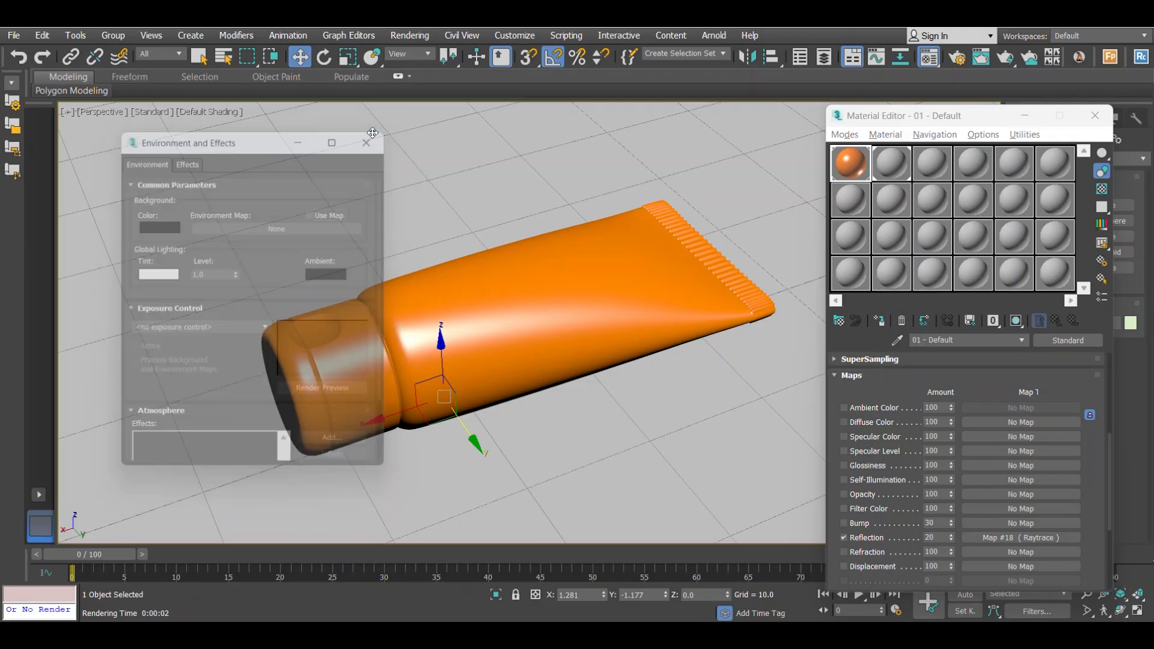
# - Render the perspective view of the tube without an environment map and close the rendered frame window
pyautogui.click(409, 35)
pyautogui.click(420, 56)
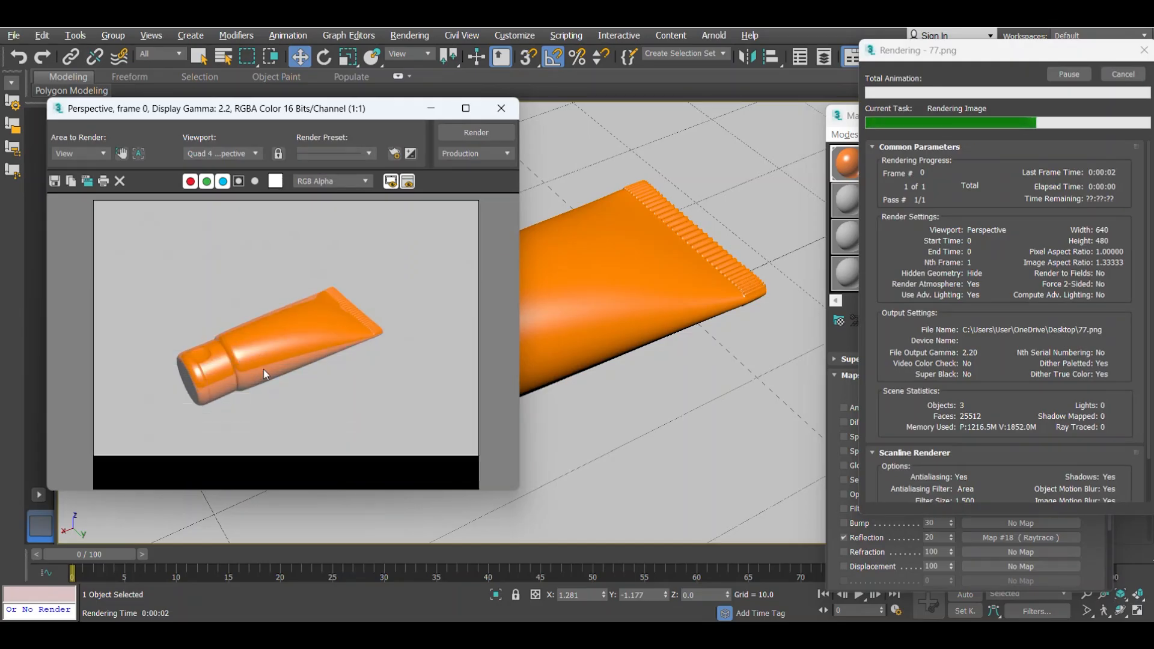
pyautogui.click(499, 110)
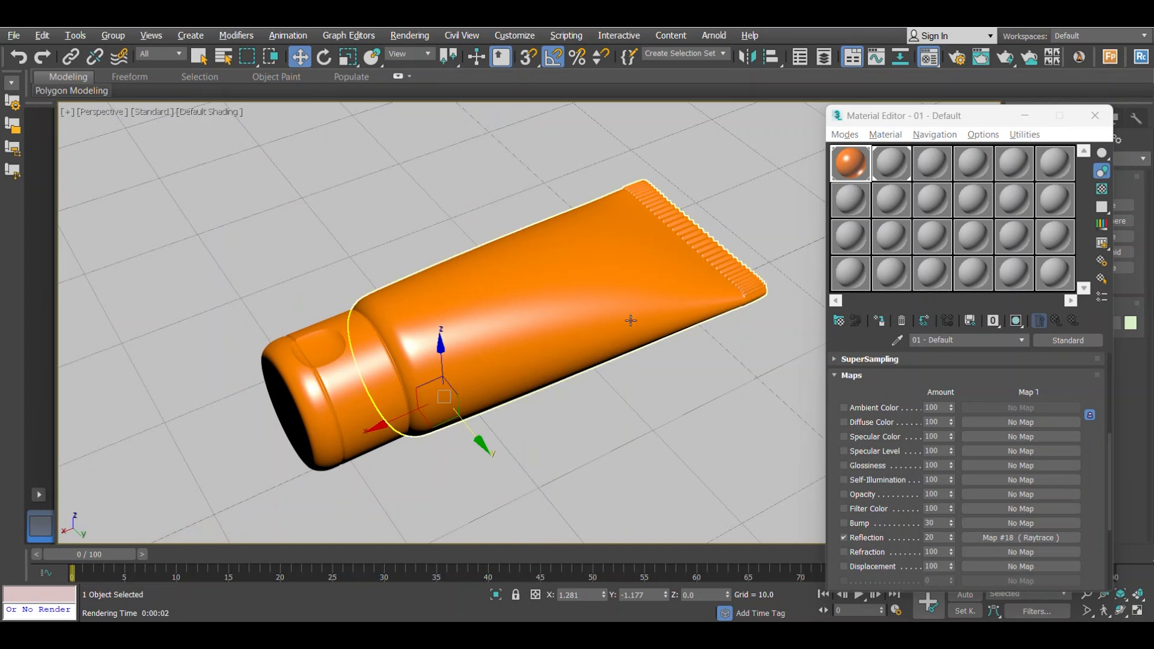
pyautogui.keyDown('alt'); pyautogui.moveTo(634, 303); pyautogui.dragTo(658, 289, button='middle'); pyautogui.keyUp('alt')
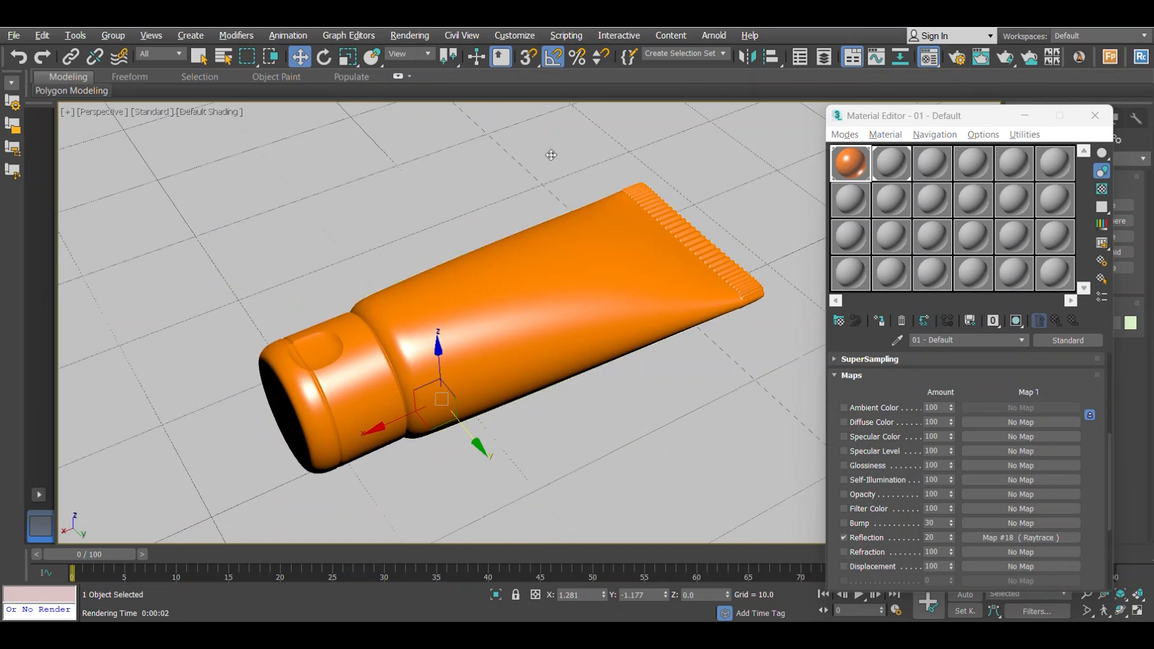
# - Assign OpenfootageNETbridgelow.hdr from the Textures folder as a Bitmap environment map for the scene background
pyautogui.click(410, 36)
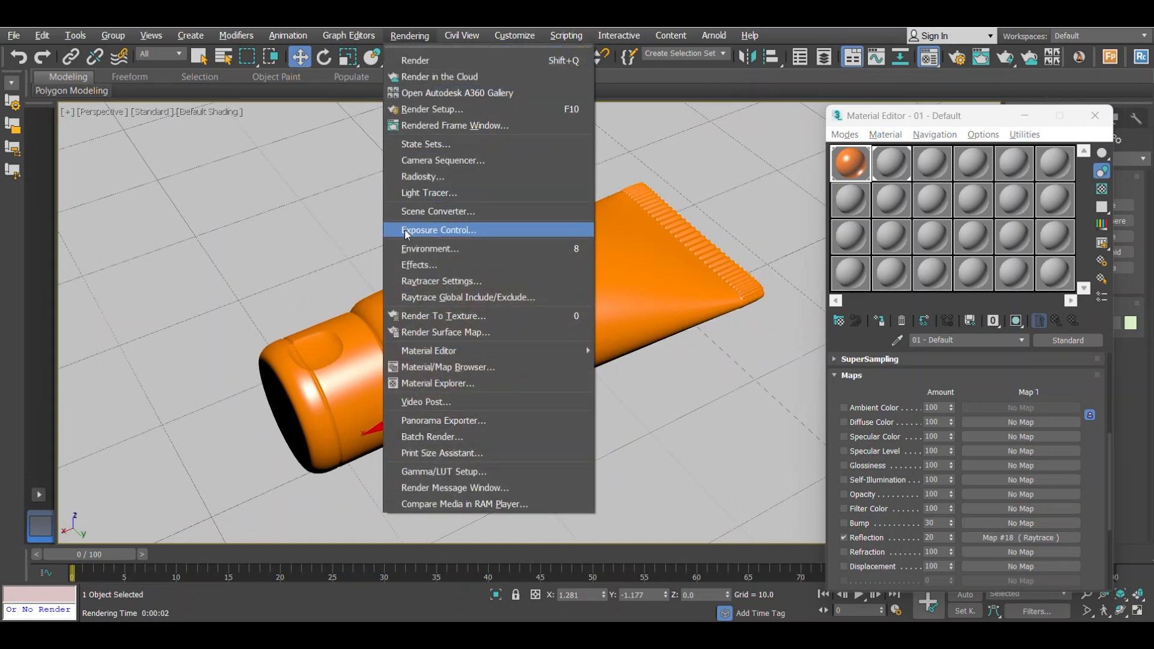
pyautogui.click(455, 248)
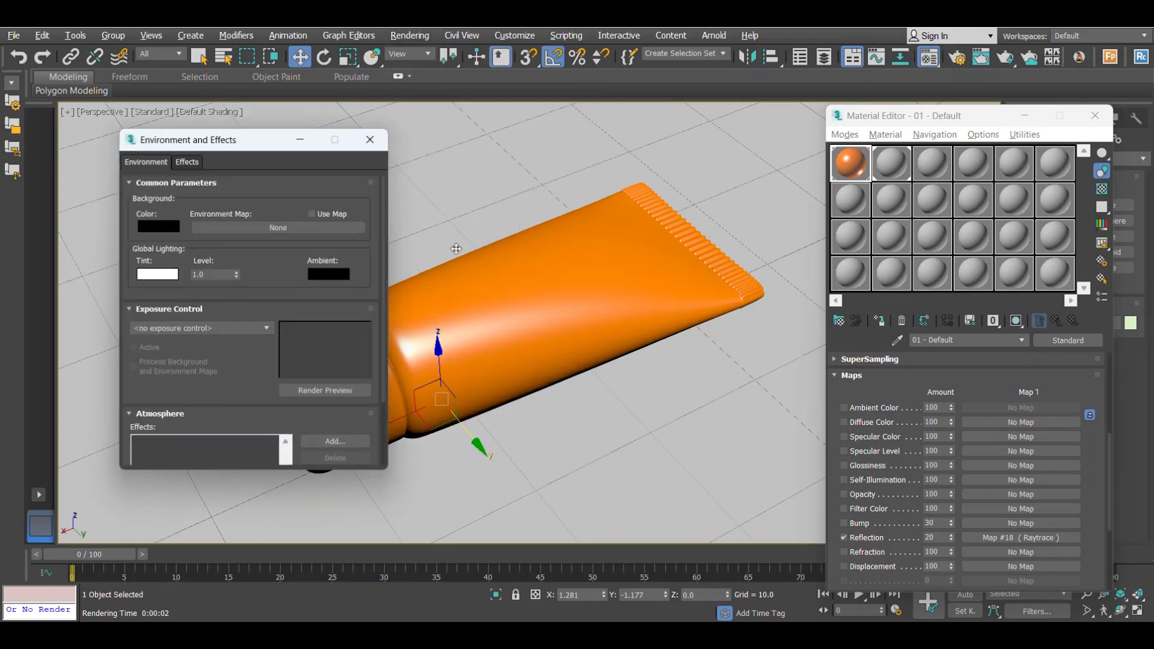
pyautogui.click(290, 227)
pyautogui.scroll(7, 490, 191)
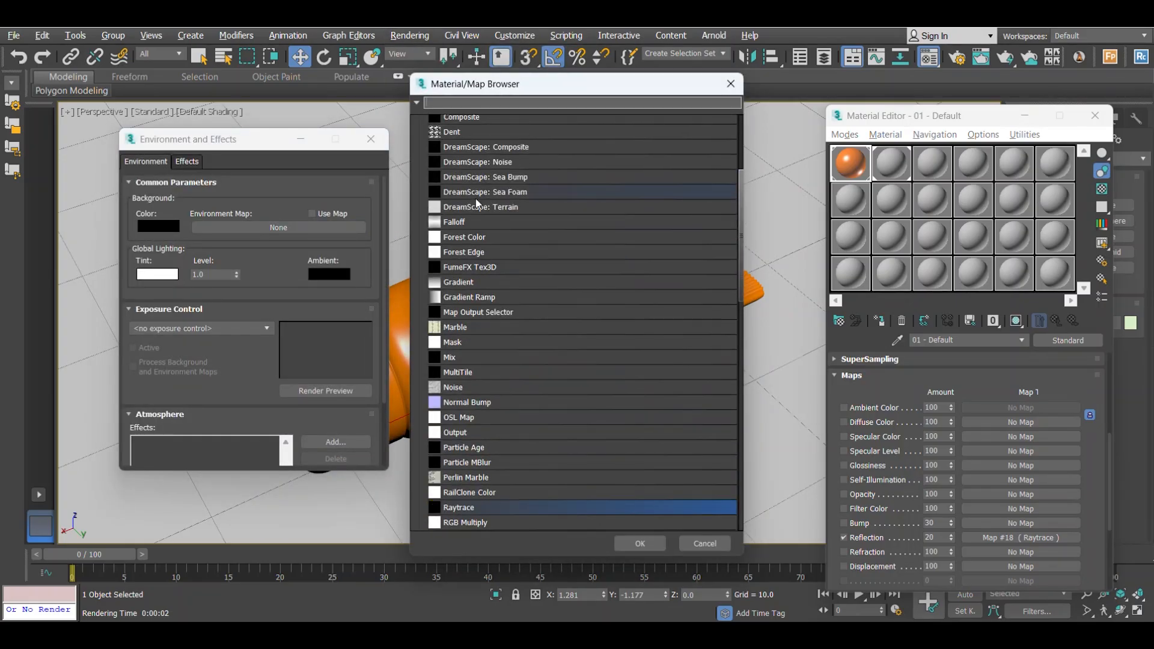
pyautogui.doubleClick(460, 171)
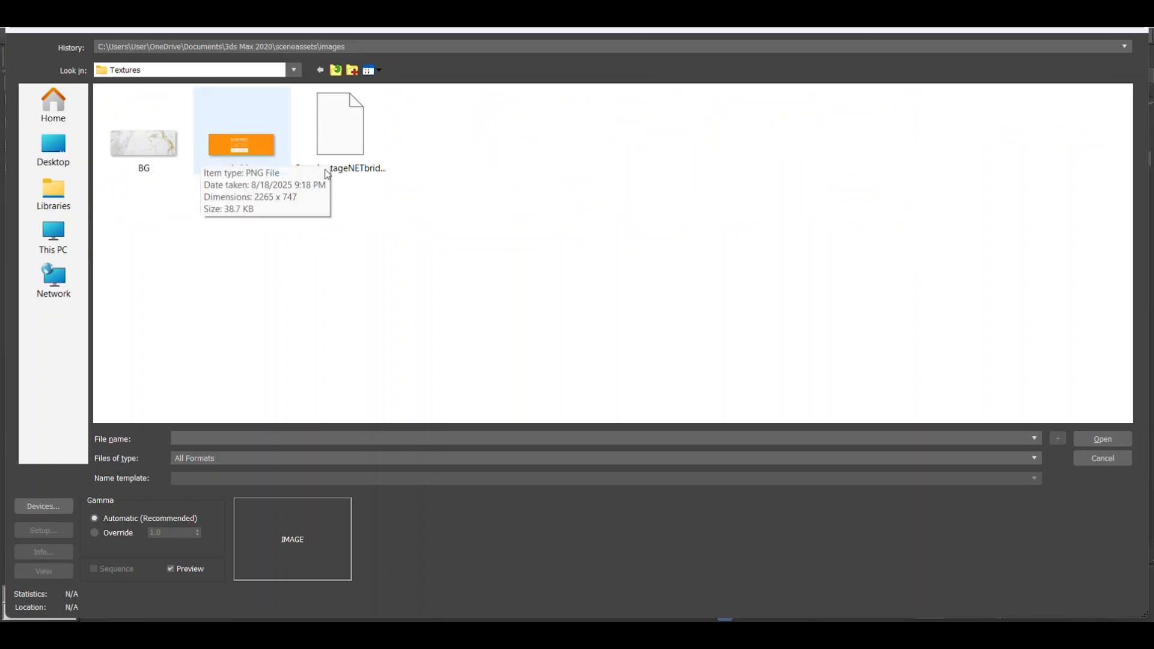
pyautogui.click(355, 174)
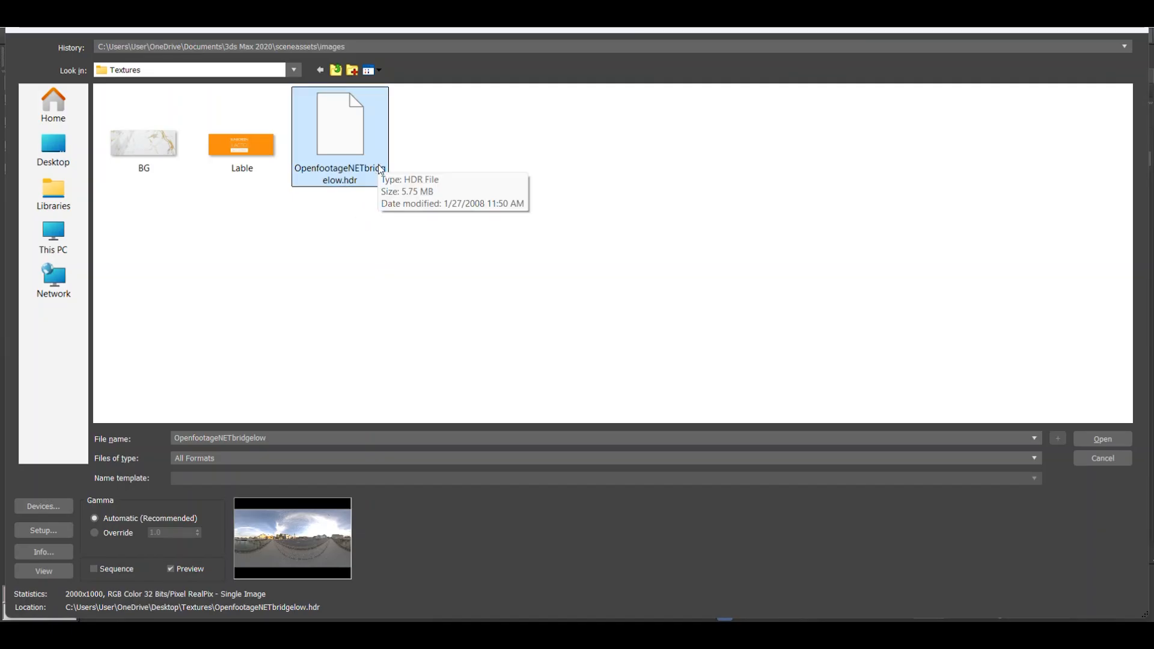
pyautogui.click(1094, 437)
pyautogui.click(240, 335)
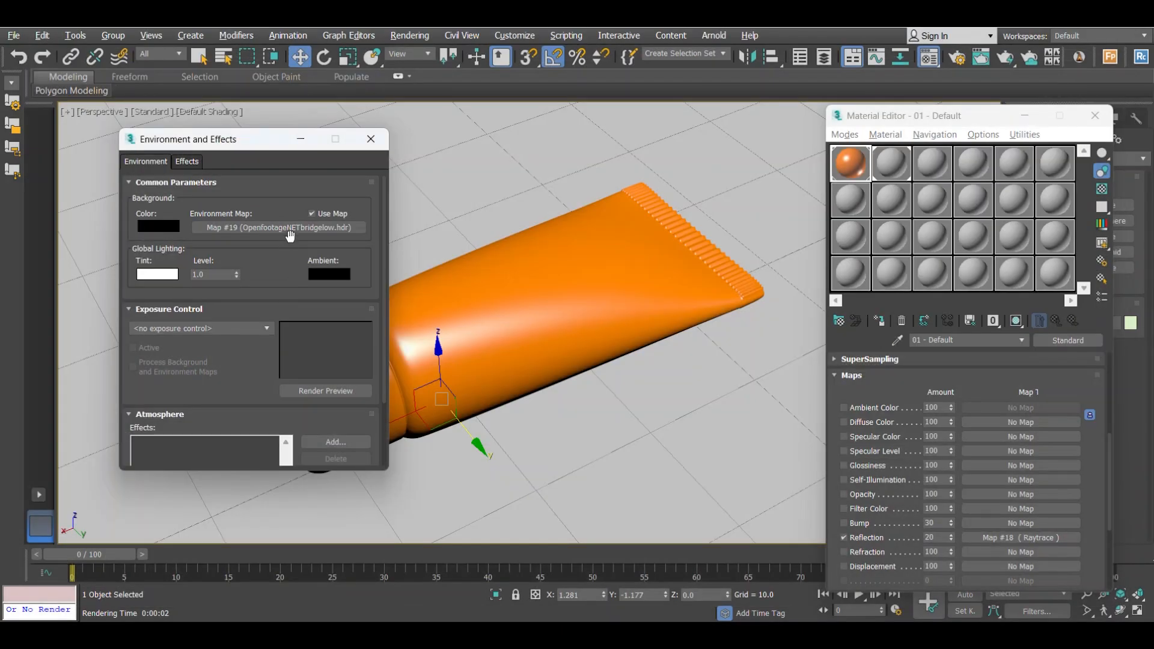
# - Load the environment map into the third Material Editor sample slot and choose Spherical Environment as its mapping
pyautogui.moveTo(289, 235); pyautogui.dragTo(434, 234)
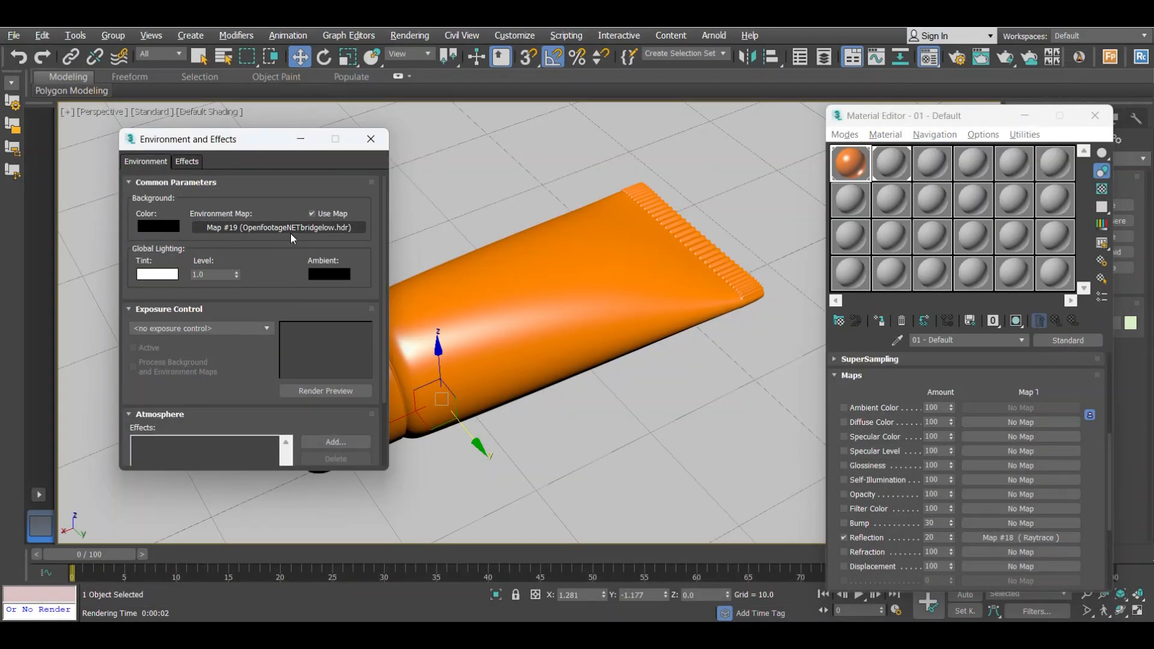
pyautogui.moveTo(918, 168); pyautogui.dragTo(931, 165)
pyautogui.click(938, 398)
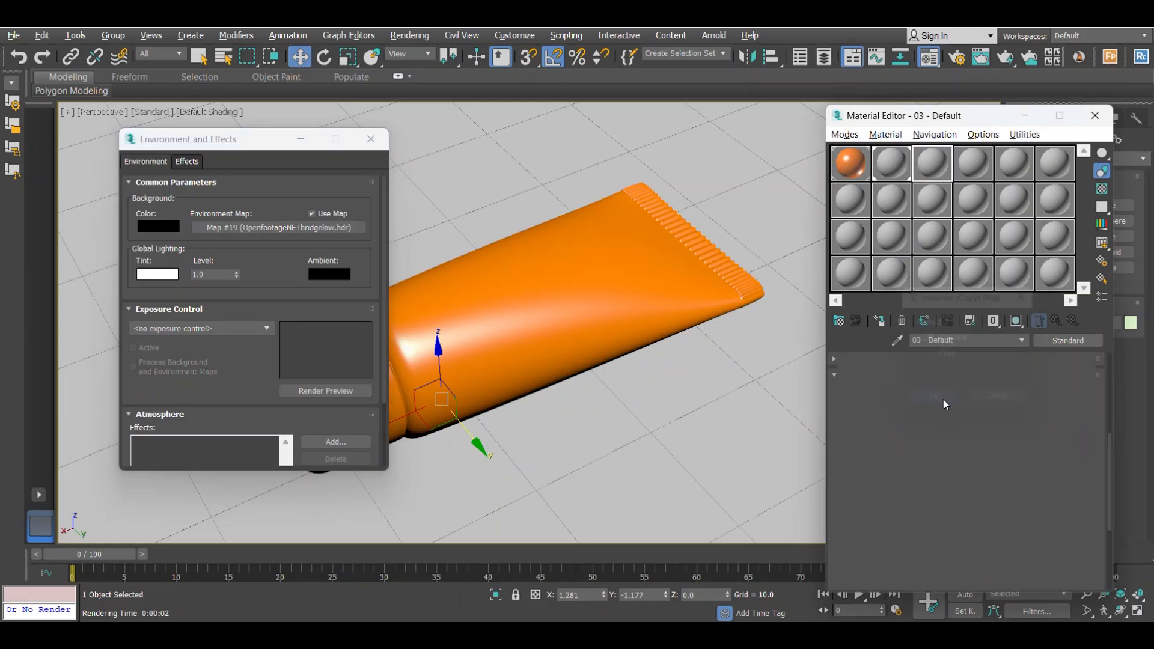
pyautogui.click(370, 140)
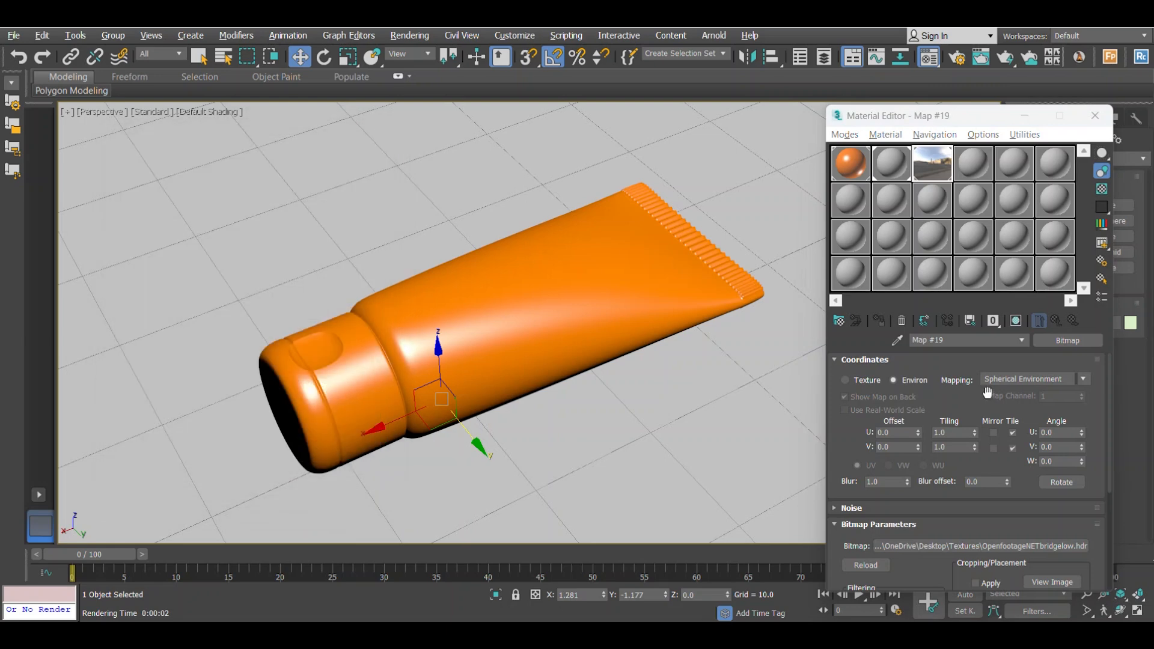
pyautogui.click(1024, 380)
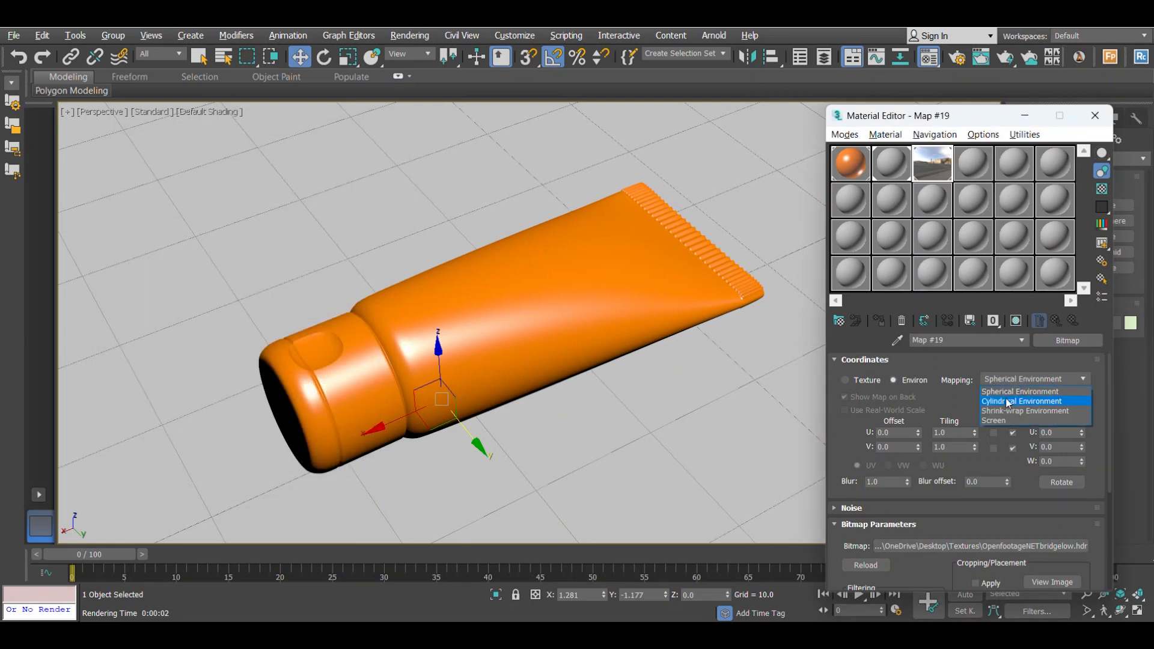
pyautogui.click(1006, 391)
# - Render the perspective view with the HDR environment, examine the tube's reflections at 2:1 and close the rendered frame window
pyautogui.moveTo(517, 333); pyautogui.dragTo(525, 330, button='middle')
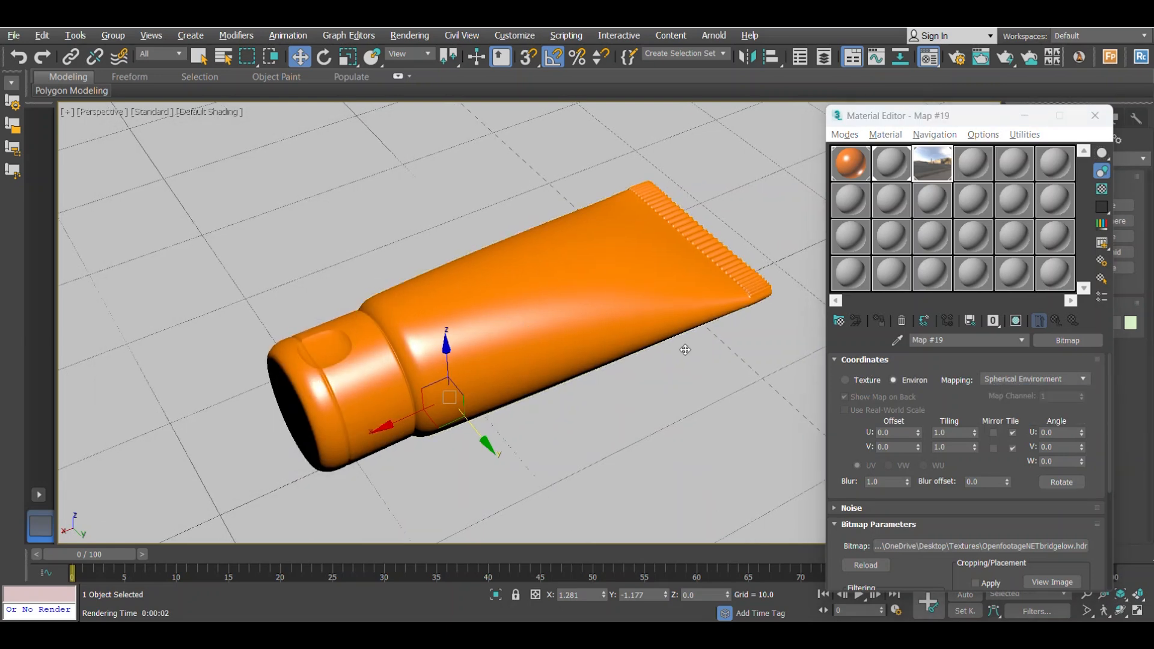
pyautogui.scroll(4, 474, 331)
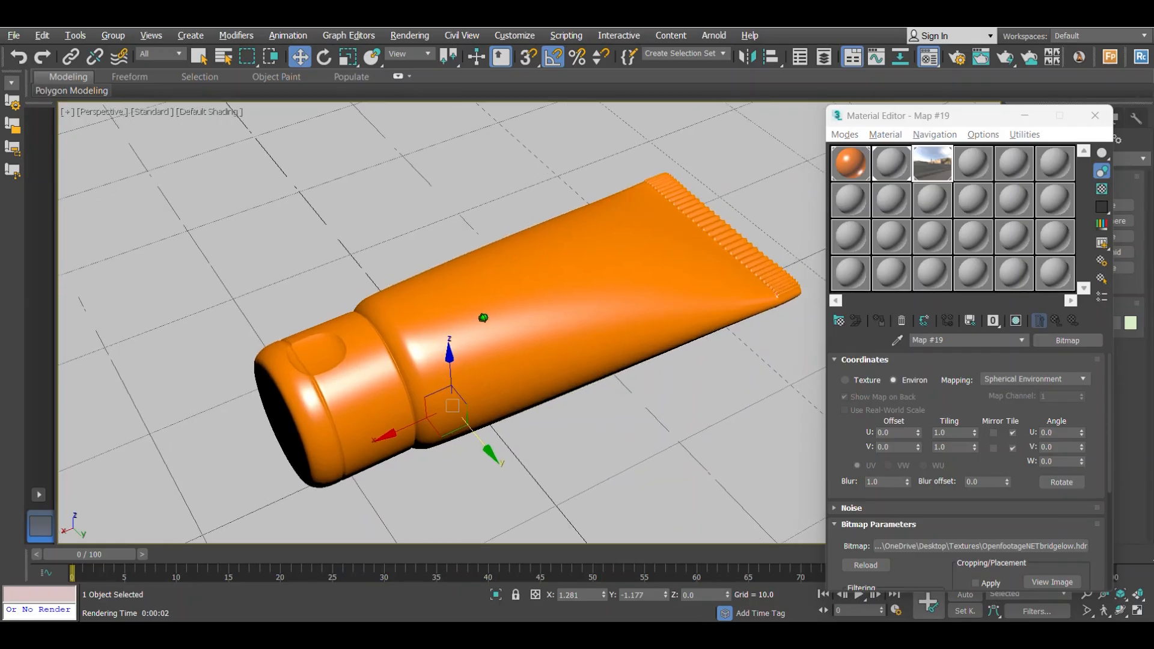
pyautogui.moveTo(478, 311); pyautogui.dragTo(475, 309, button='middle')
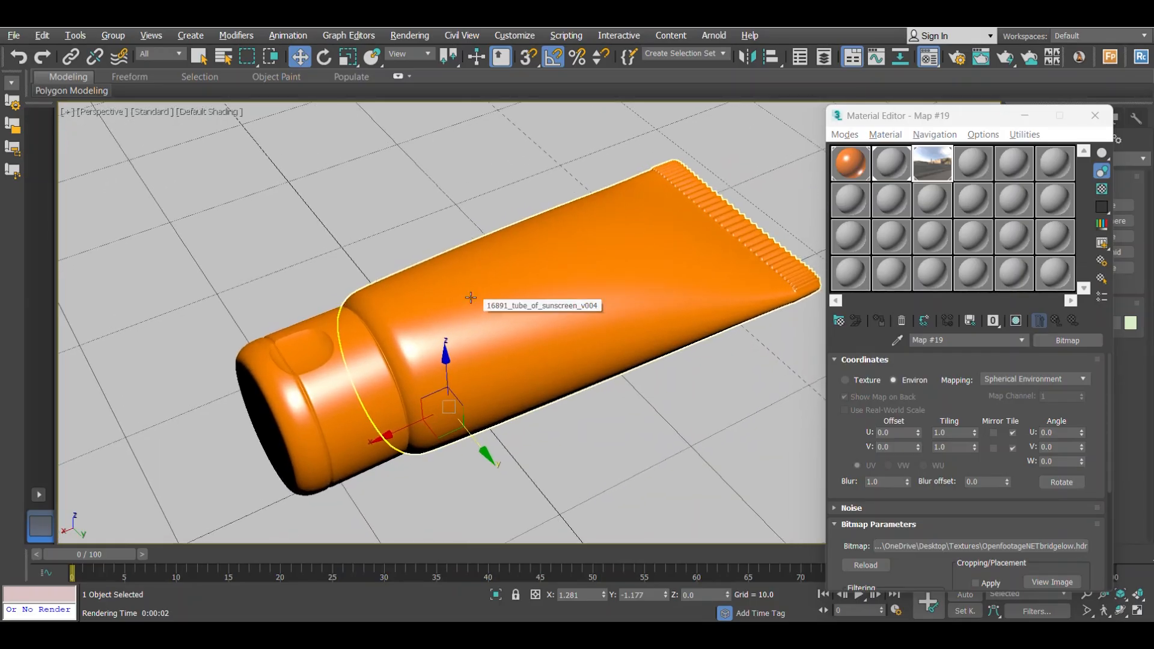
pyautogui.click(410, 36)
pyautogui.click(414, 59)
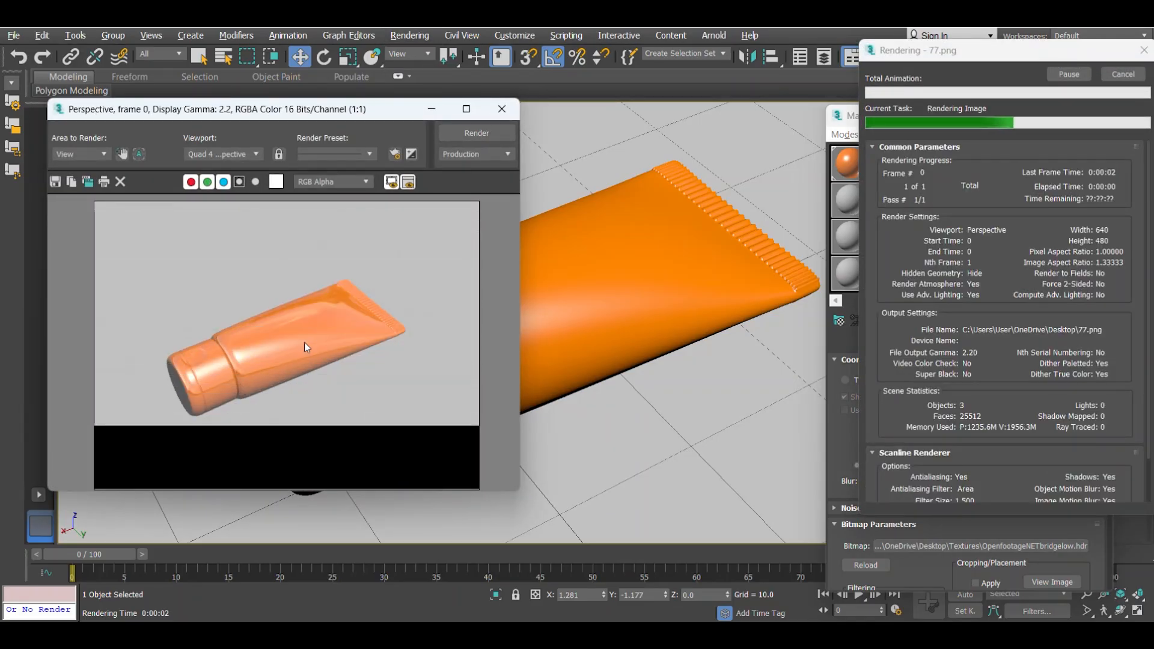
pyautogui.scroll(1, 249, 379)
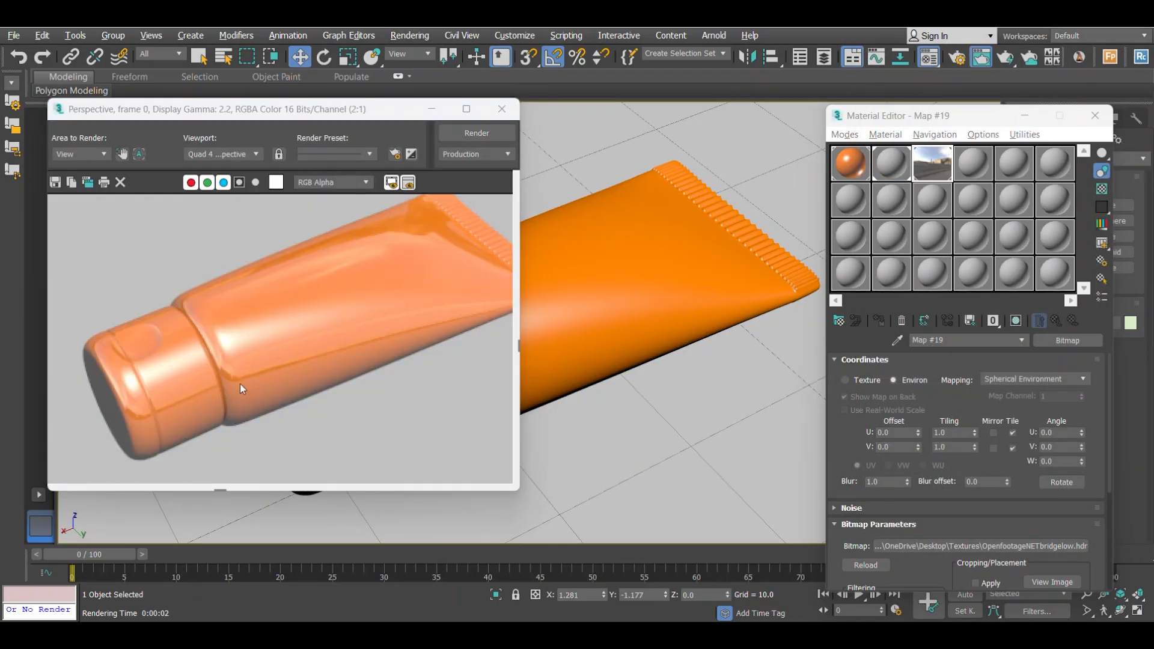
pyautogui.scroll(-1, 240, 383)
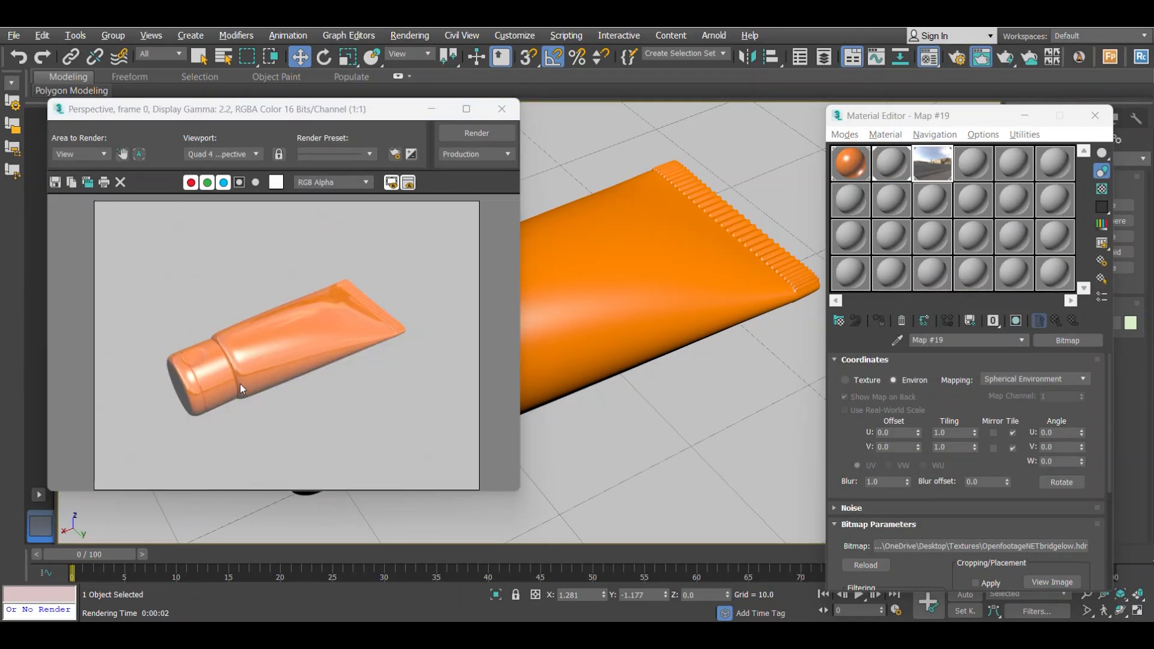
pyautogui.click(502, 109)
# - Review the ground plane's Visible to Reflection/Refraction setting in its object properties and accept the dialog
pyautogui.scroll(-6, 567, 434)
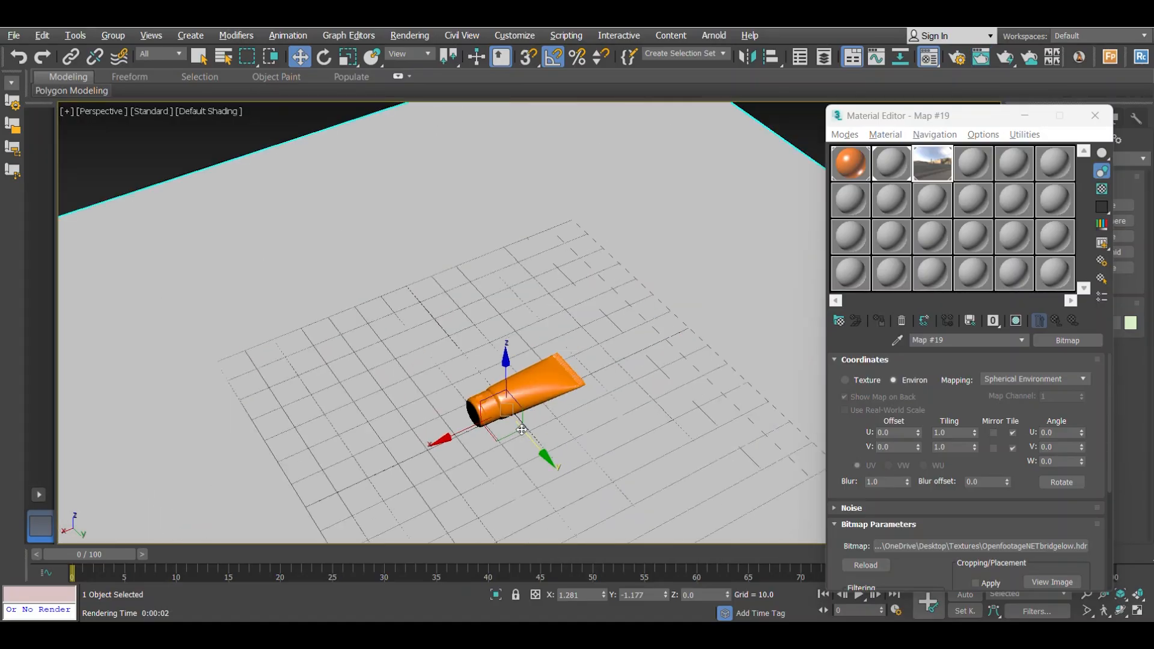
pyautogui.scroll(8, 558, 413)
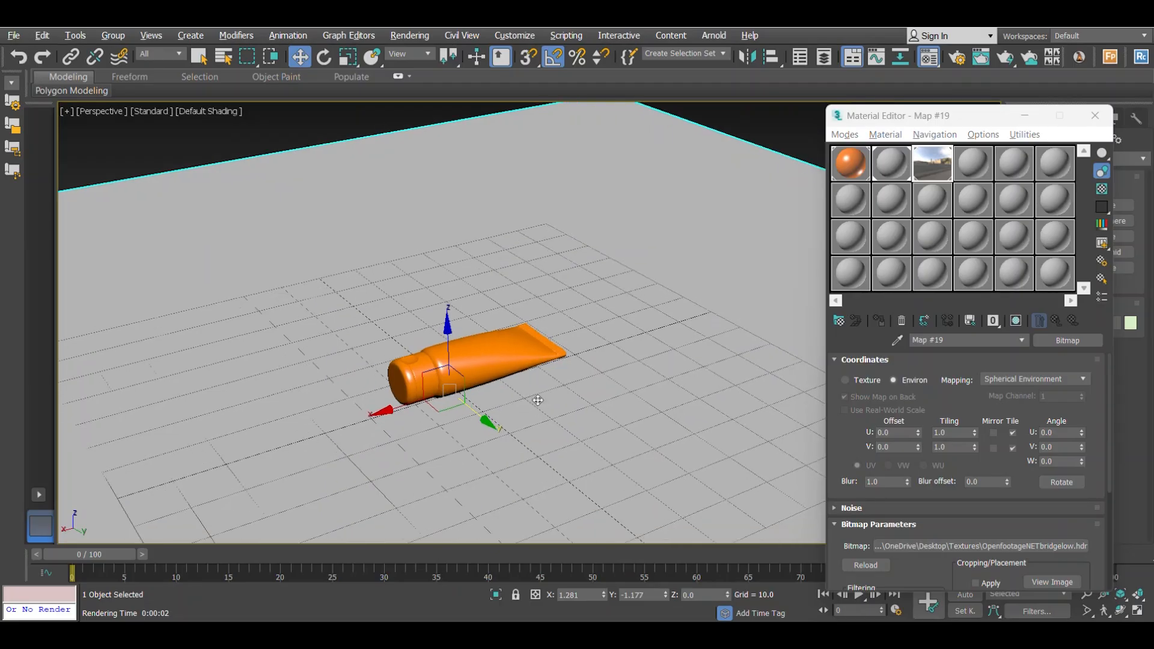
pyautogui.rightClick(562, 371)
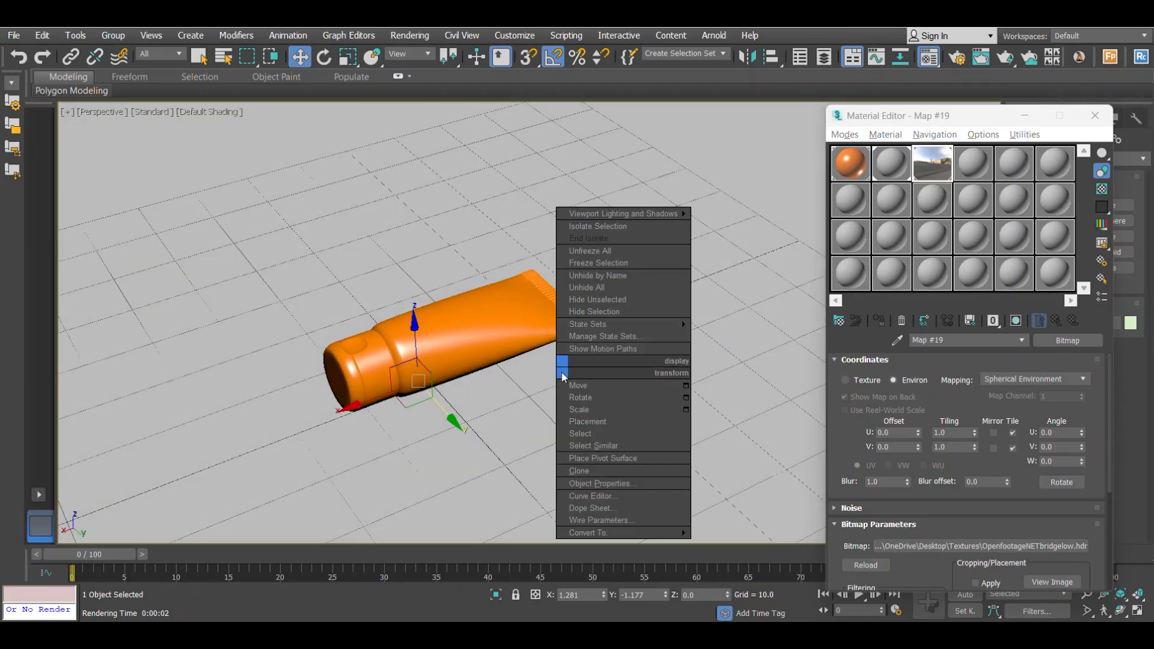
pyautogui.click(598, 485)
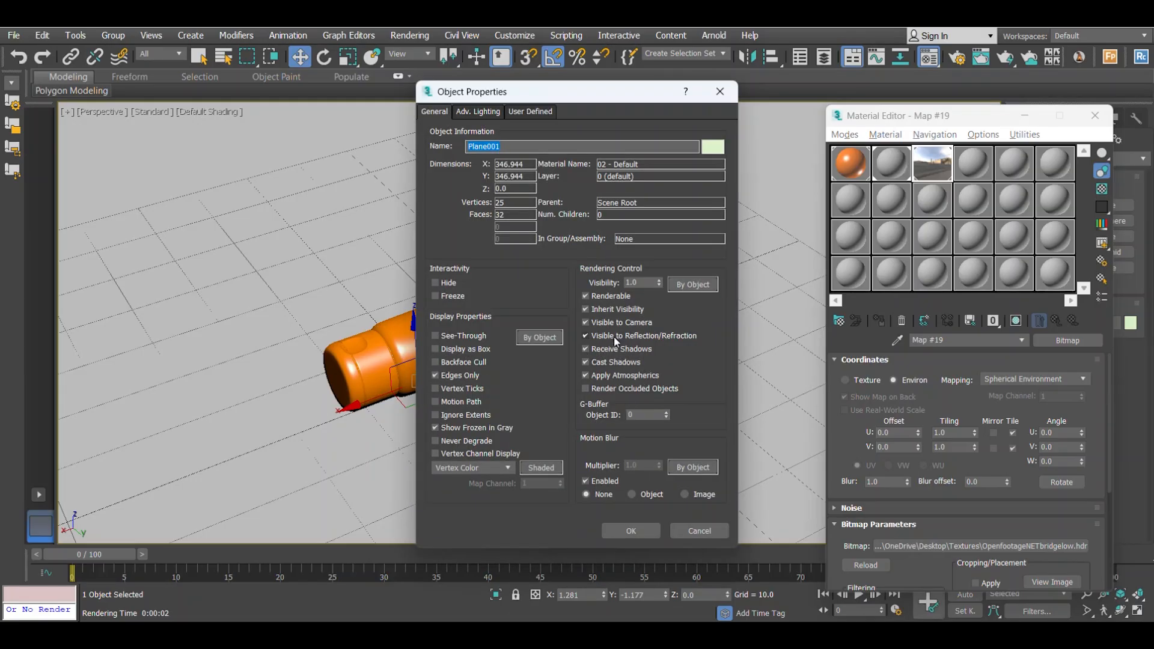
pyautogui.click(630, 530)
# - Select the tube body, render the perspective view again, inspect the result at 2:1 and close the rendered frame window
pyautogui.scroll(3, 554, 385)
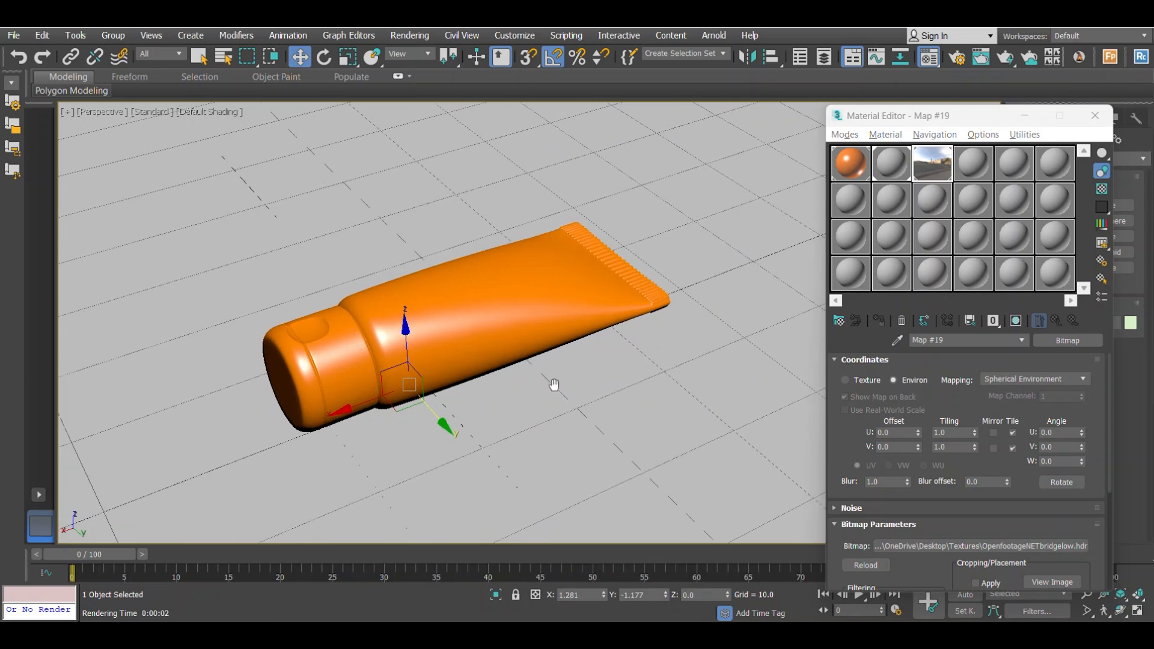
pyautogui.moveTo(554, 385); pyautogui.dragTo(572, 396, button='middle')
pyautogui.click(531, 329)
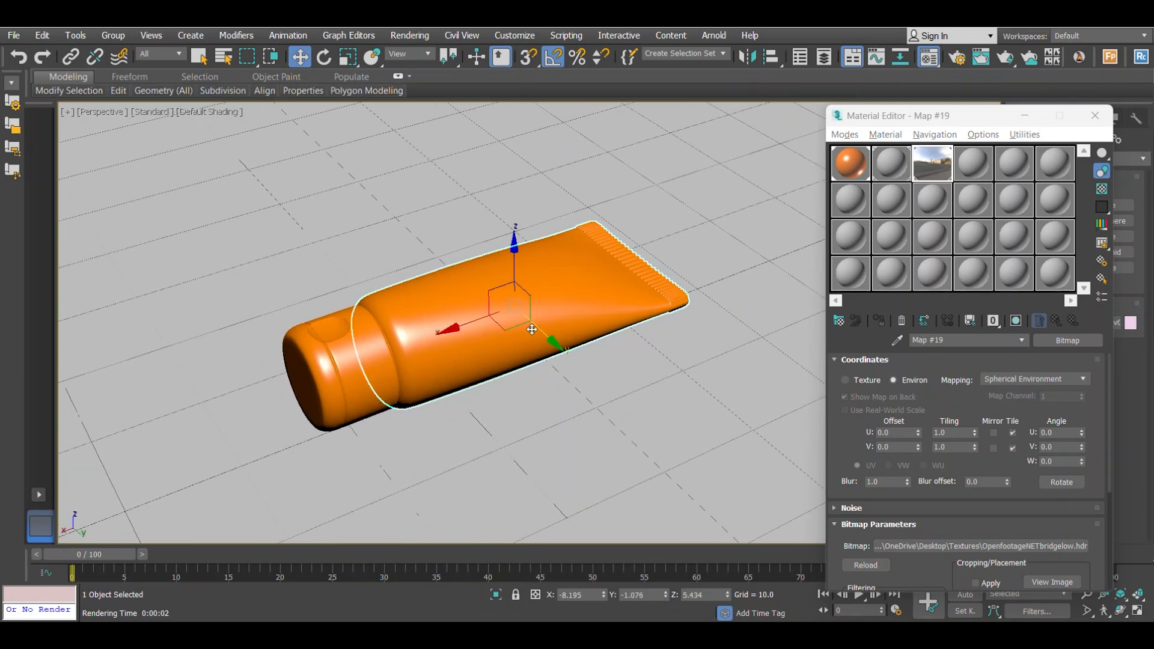
pyautogui.hotkey('shift', 'q')
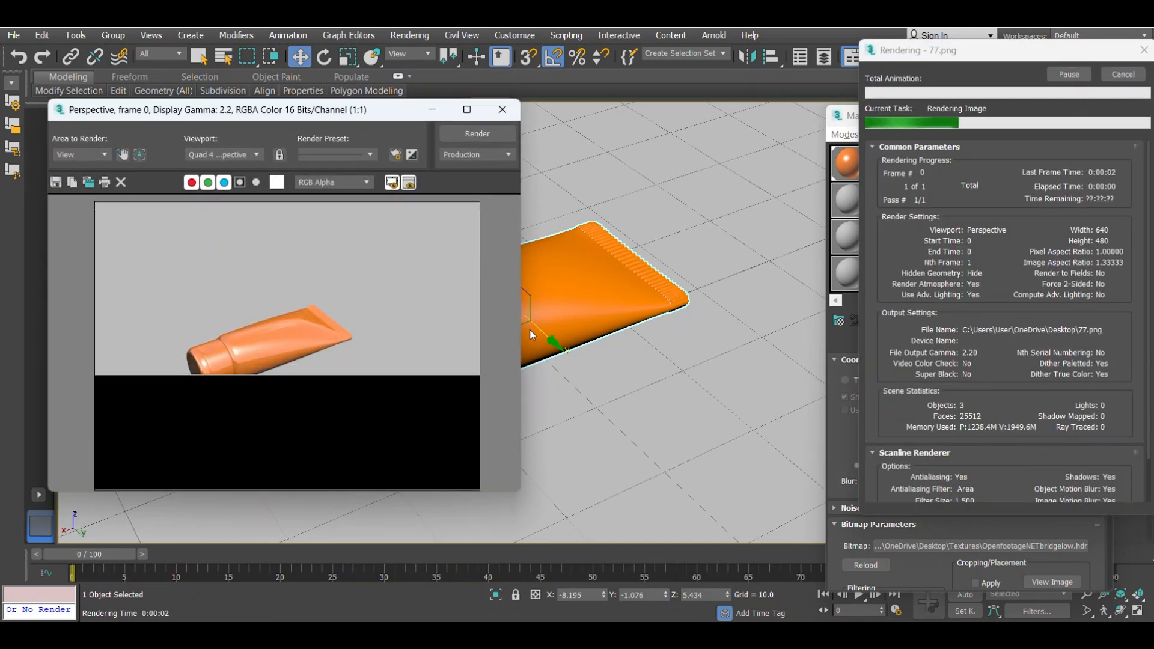
pyautogui.scroll(1, 263, 377)
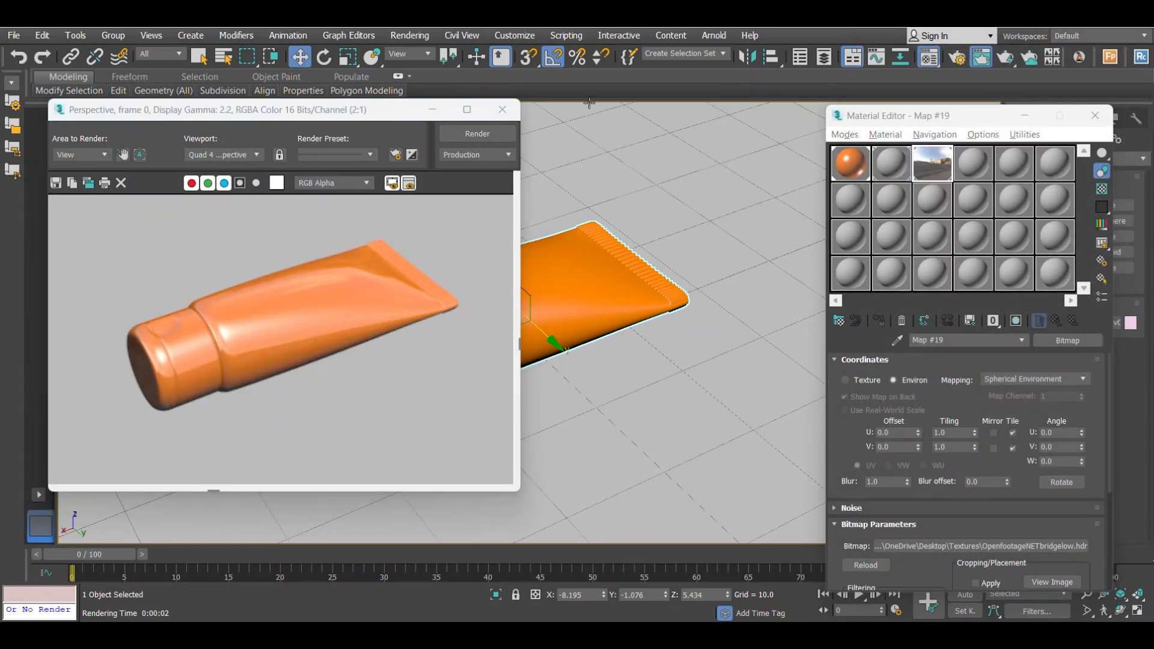
pyautogui.click(502, 110)
pyautogui.scroll(-2, 630, 327)
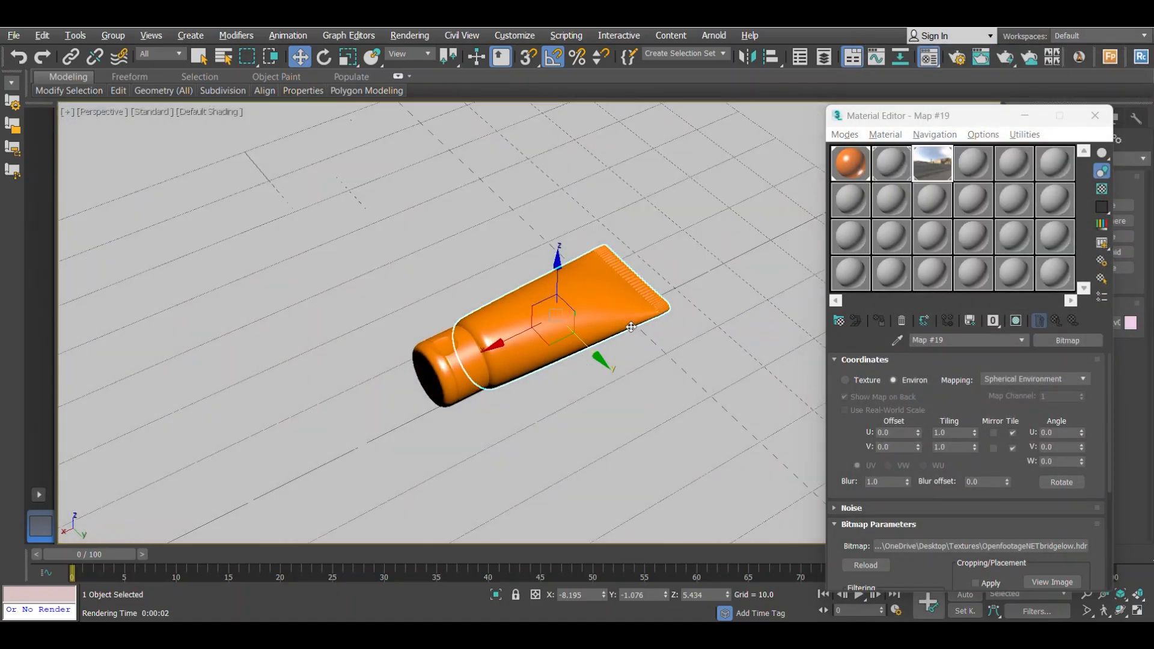
pyautogui.scroll(2, 625, 325)
# - Close the Material Editor and place a standard Skylight on the ground plane in front of the tube
pyautogui.click(1095, 115)
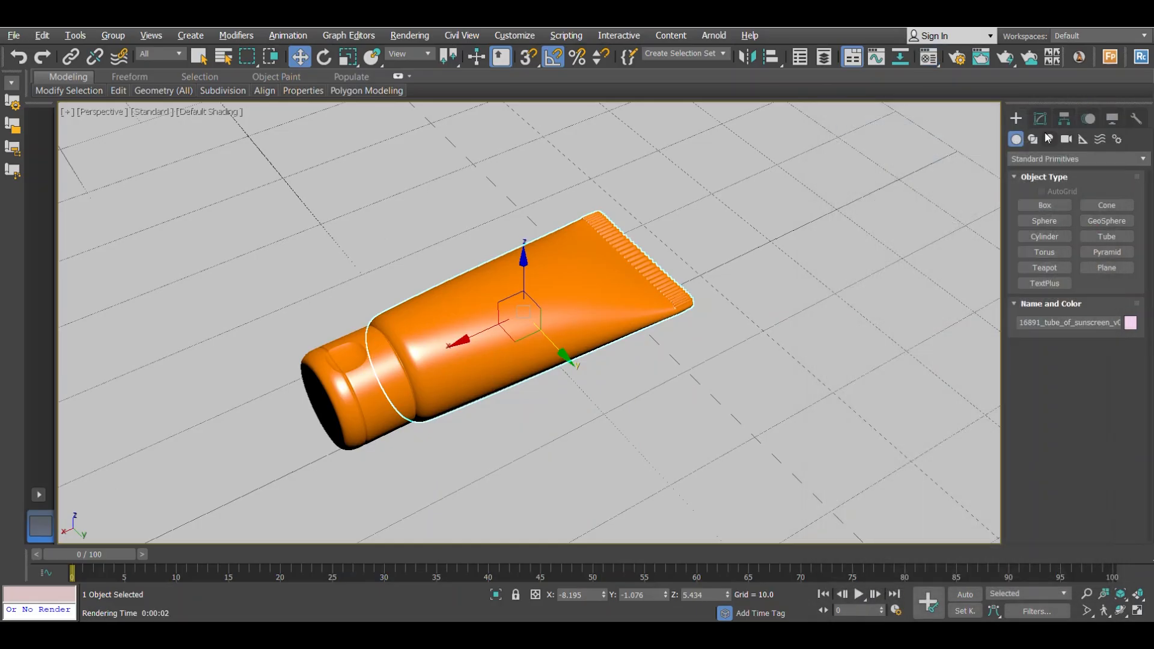
pyautogui.click(1050, 139)
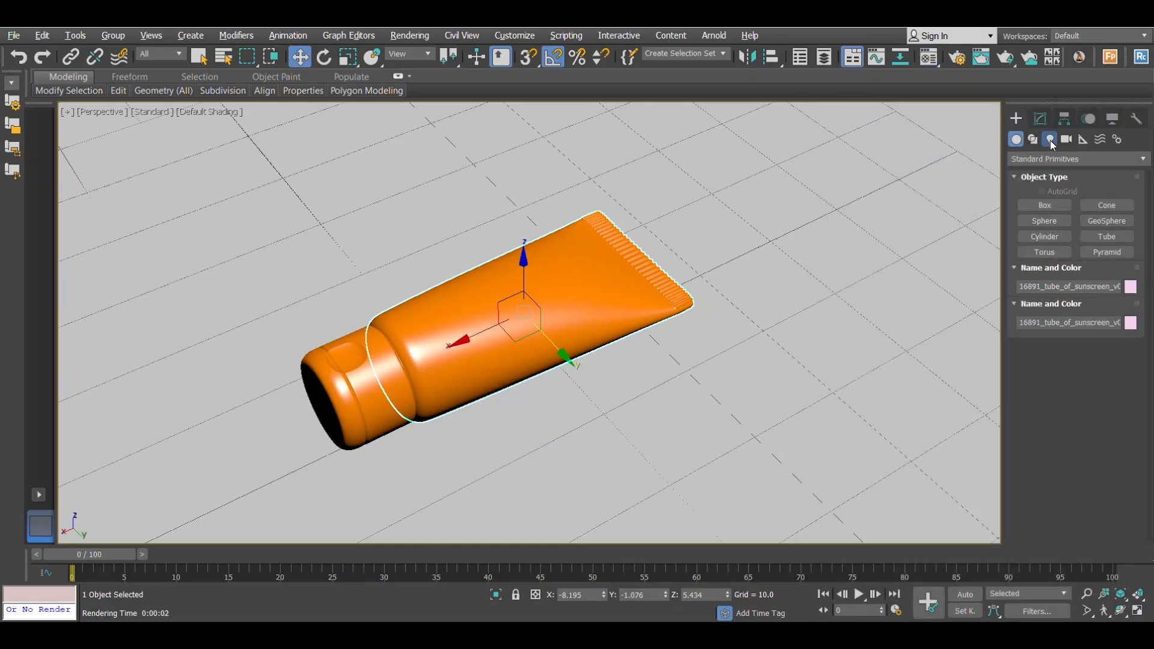
pyautogui.click(1042, 158)
pyautogui.click(1039, 190)
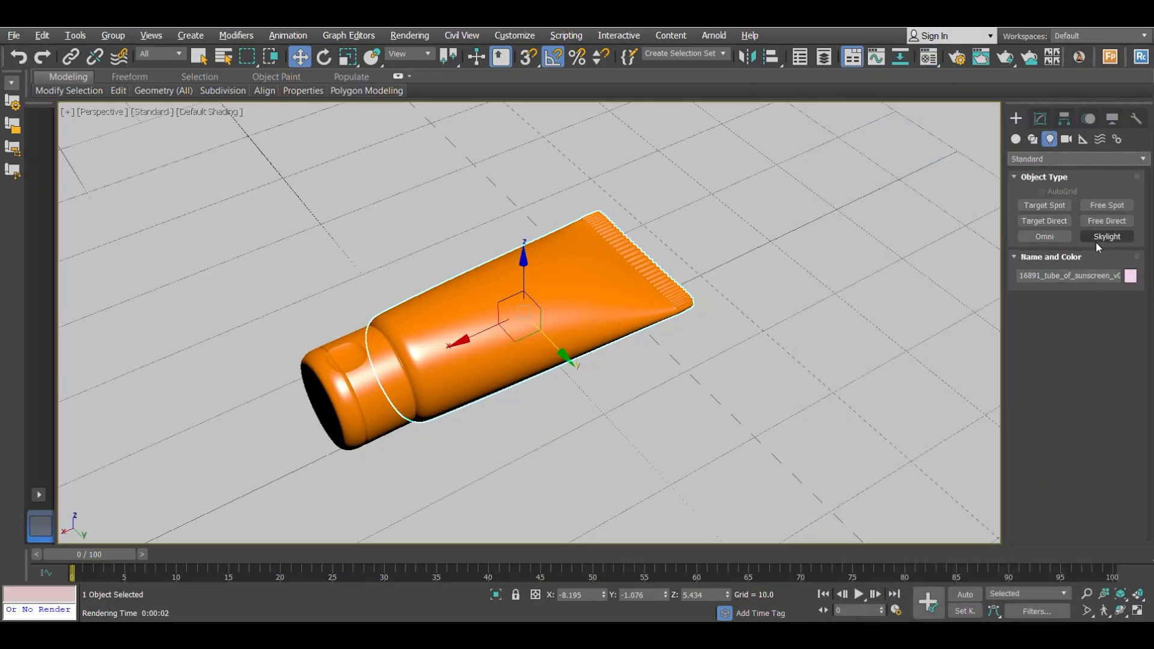
pyautogui.click(1105, 236)
pyautogui.click(673, 452)
pyautogui.keyDown('alt'); pyautogui.moveTo(673, 452); pyautogui.dragTo(559, 207, button='middle'); pyautogui.keyUp('alt')
# - Activate Light Tracer advanced lighting for the skylight, render the perspective view and close the rendered frame window
pyautogui.click(411, 35)
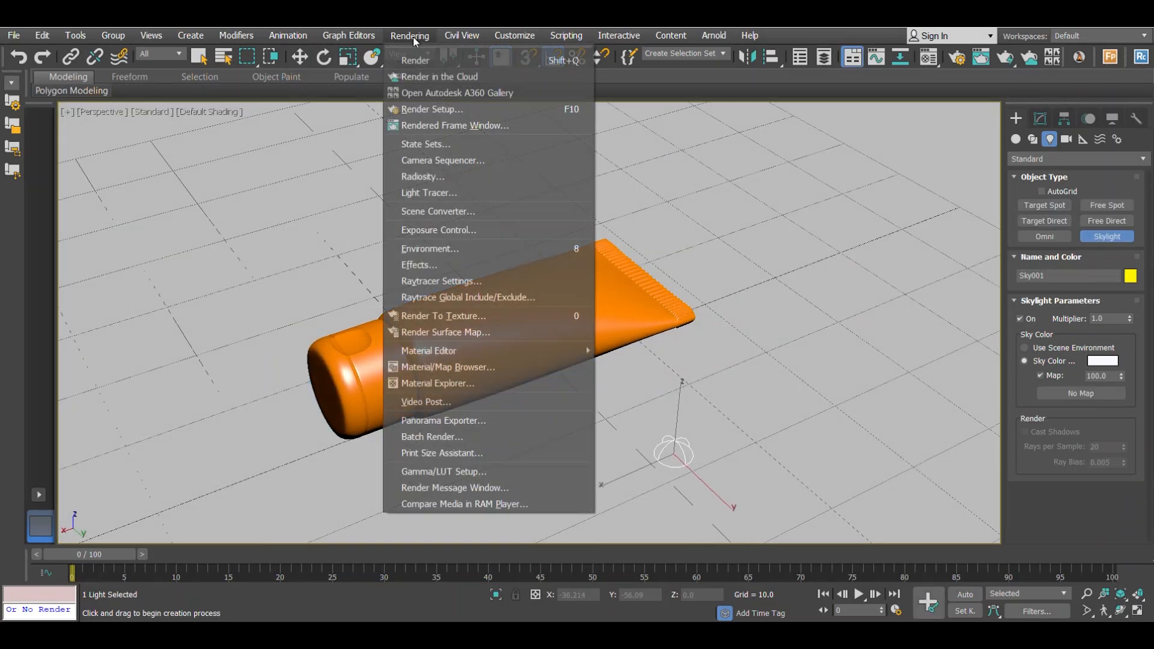
pyautogui.click(461, 193)
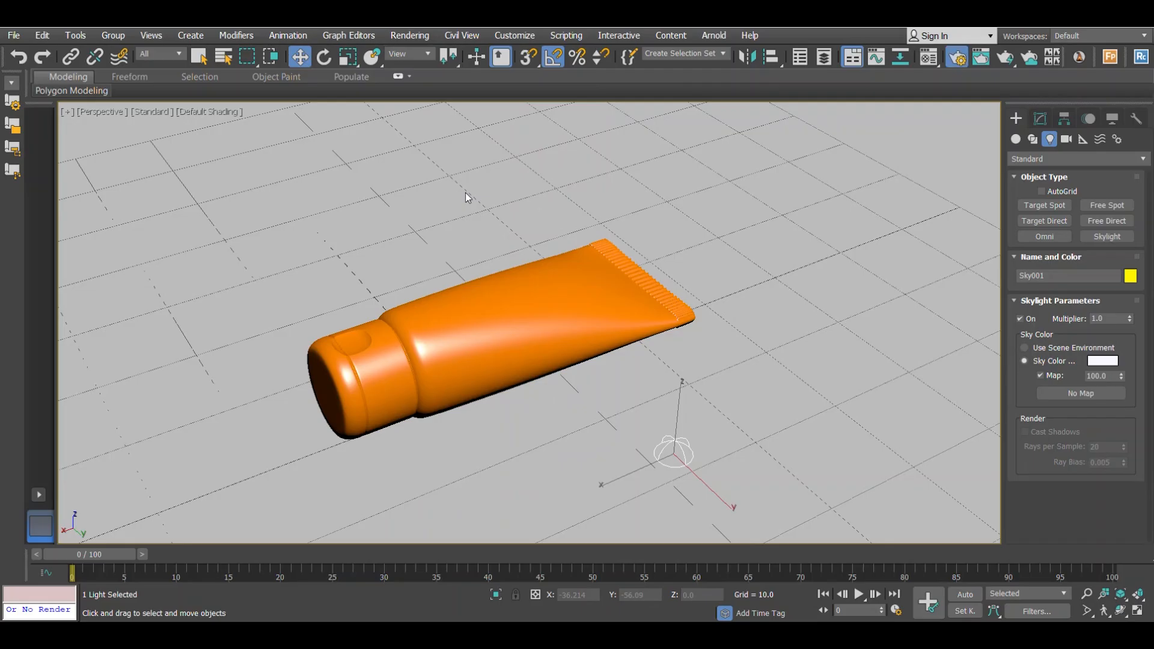
pyautogui.click(1108, 64)
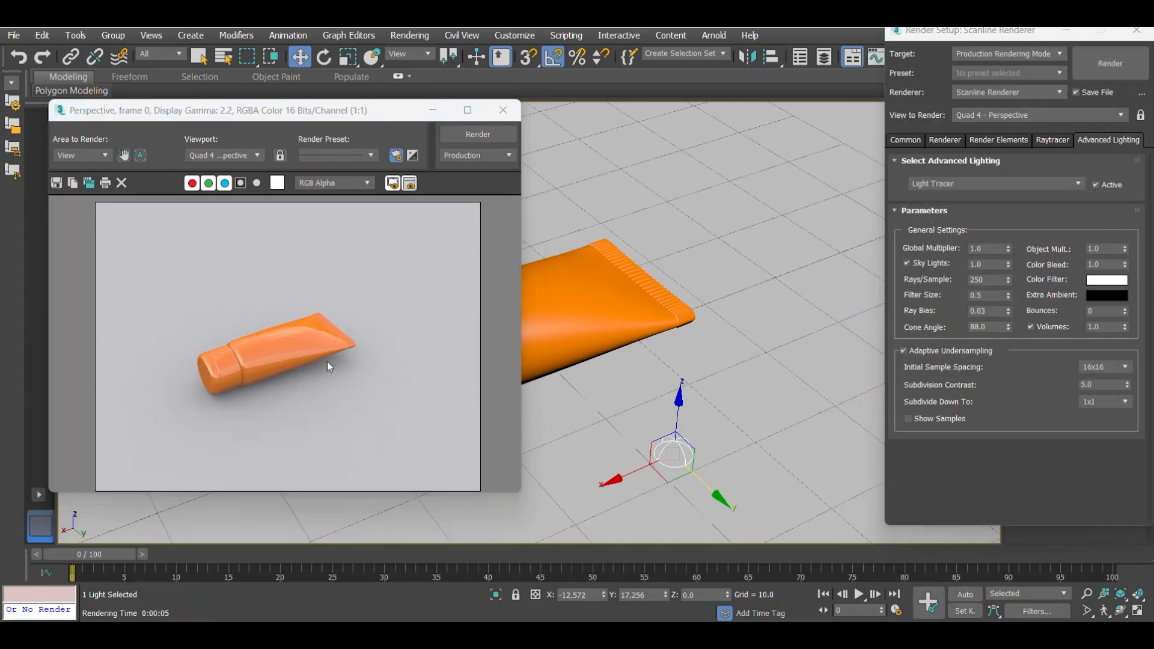
pyautogui.click(495, 113)
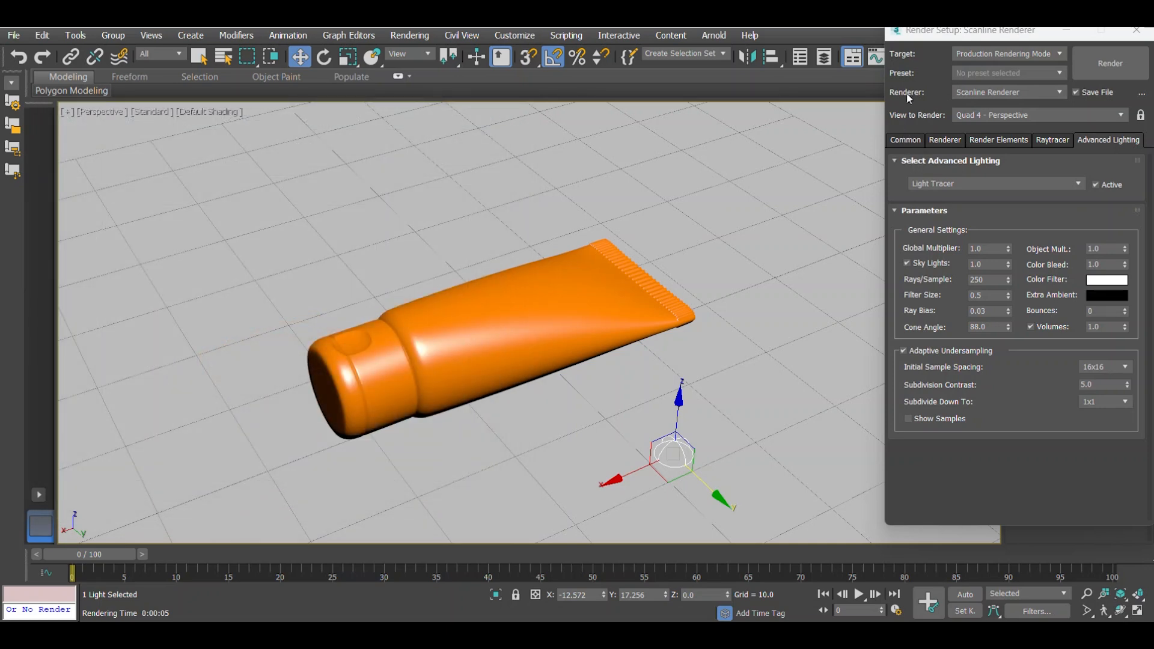
# - Set the render output size to the HDTV (video) format at 1280x720 and close the render setup
pyautogui.click(912, 141)
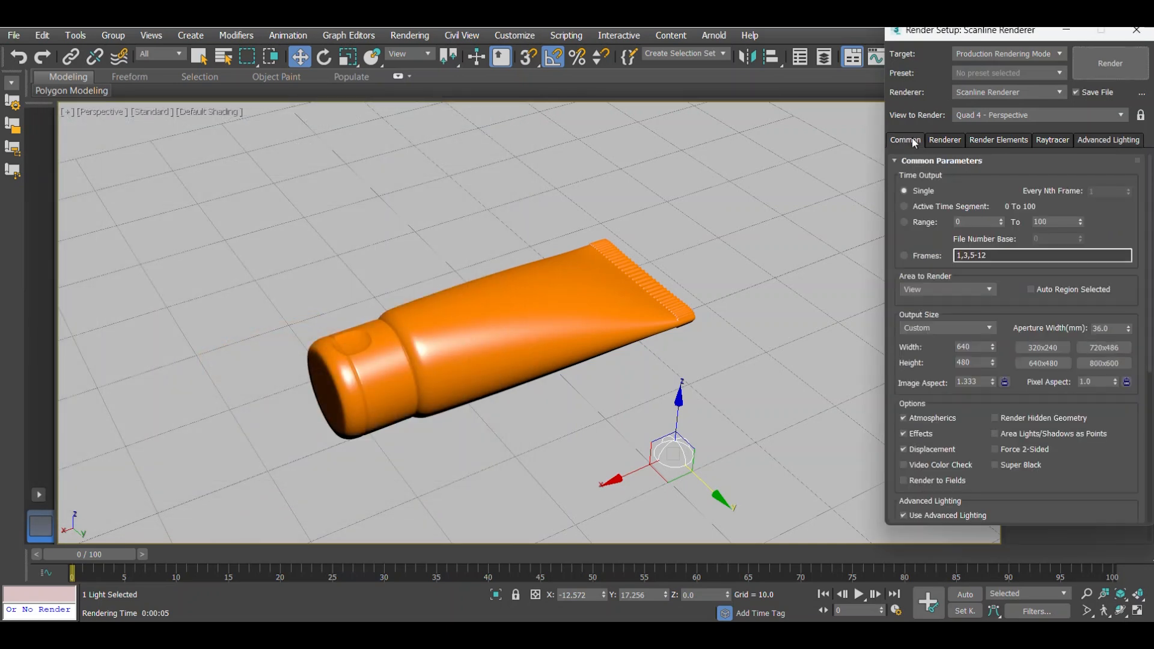
pyautogui.click(936, 330)
pyautogui.click(929, 514)
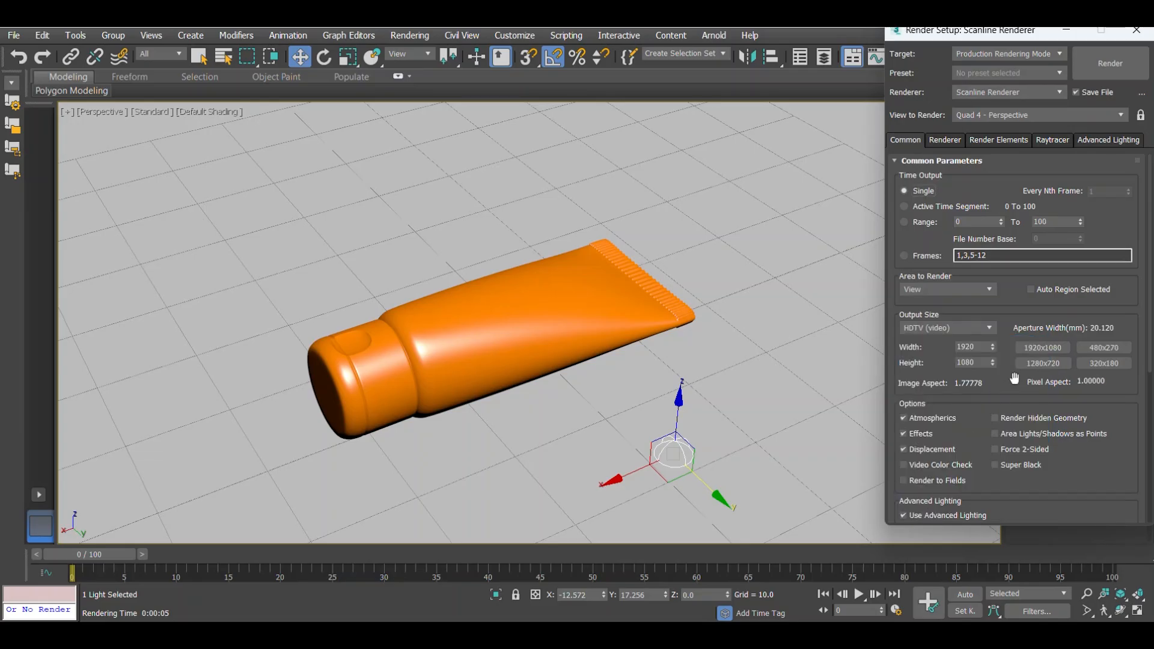
pyautogui.click(1130, 39)
# - Render a closer perspective view of the tube, examine its shading and soft shadow, and close the rendered frame window
pyautogui.moveTo(456, 296)
pyautogui.mouseDown(button='middle')
pyautogui.moveTo(456, 319)
pyautogui.moveTo(462, 299)
pyautogui.mouseUp(button='middle')
pyautogui.scroll(3, 462, 343)
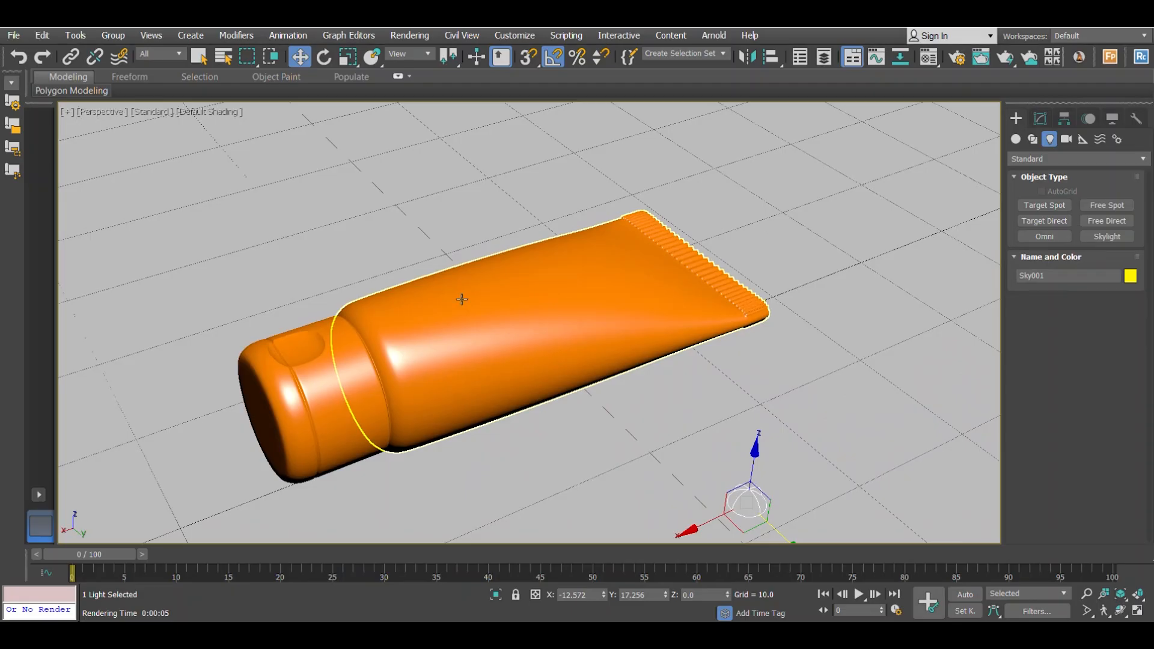
pyautogui.hotkey('shift', 'q')
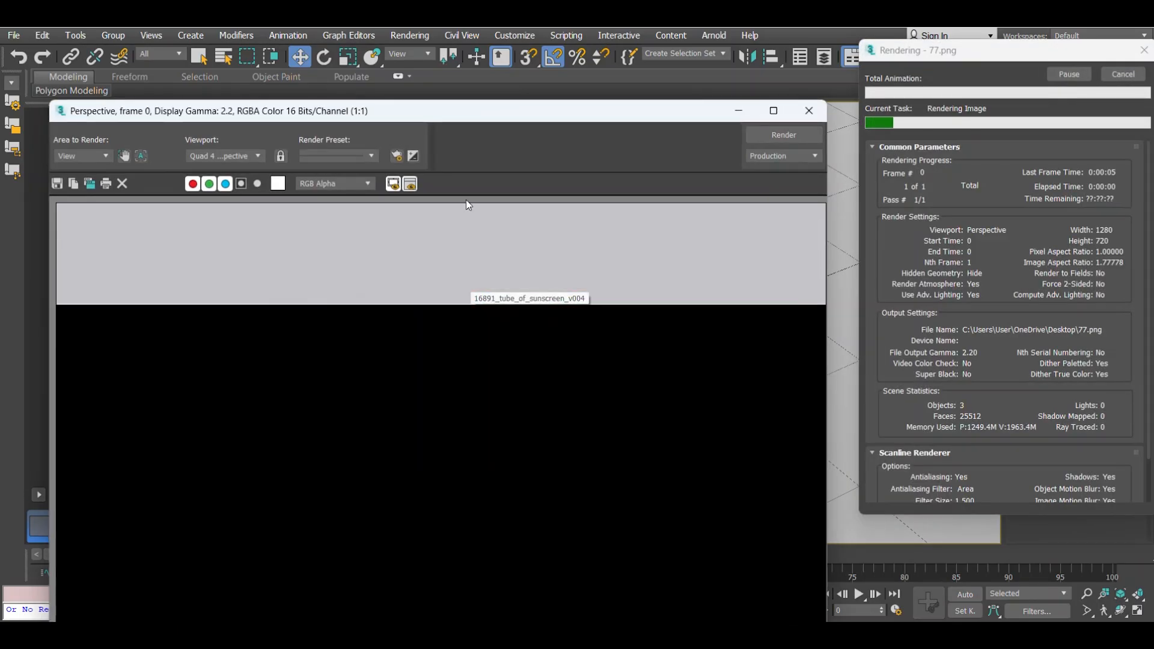
pyautogui.moveTo(470, 120); pyautogui.dragTo(475, 83)
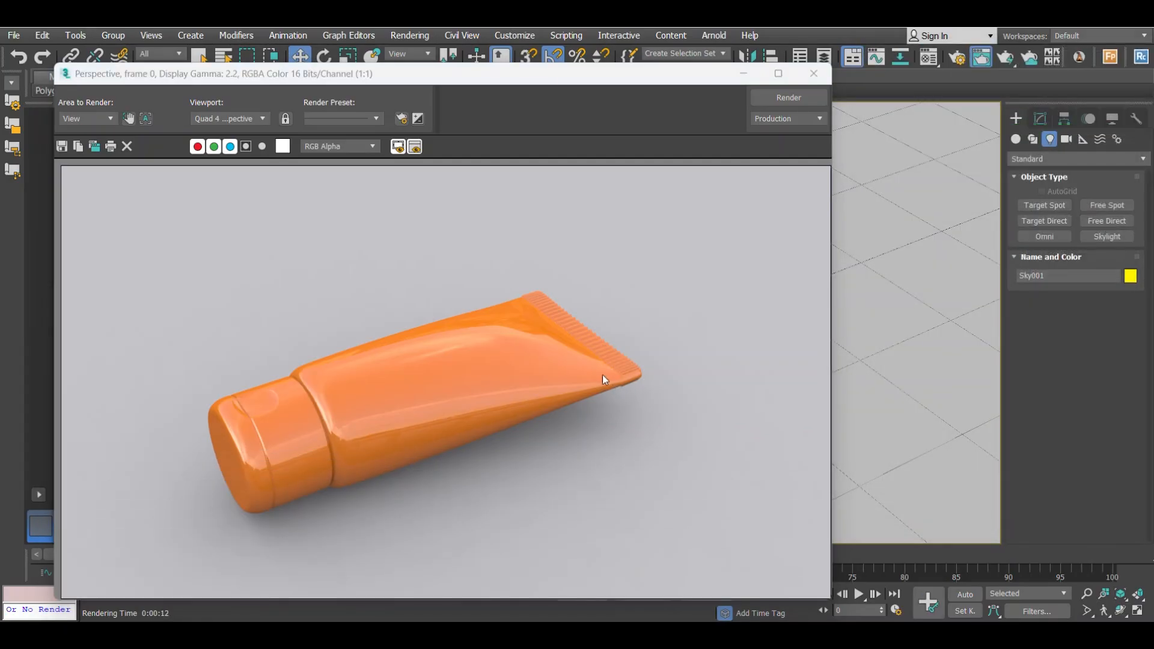
pyautogui.click(814, 73)
# - Select the tube body and turn on Edged Faces display in the perspective viewport
pyautogui.click(617, 328)
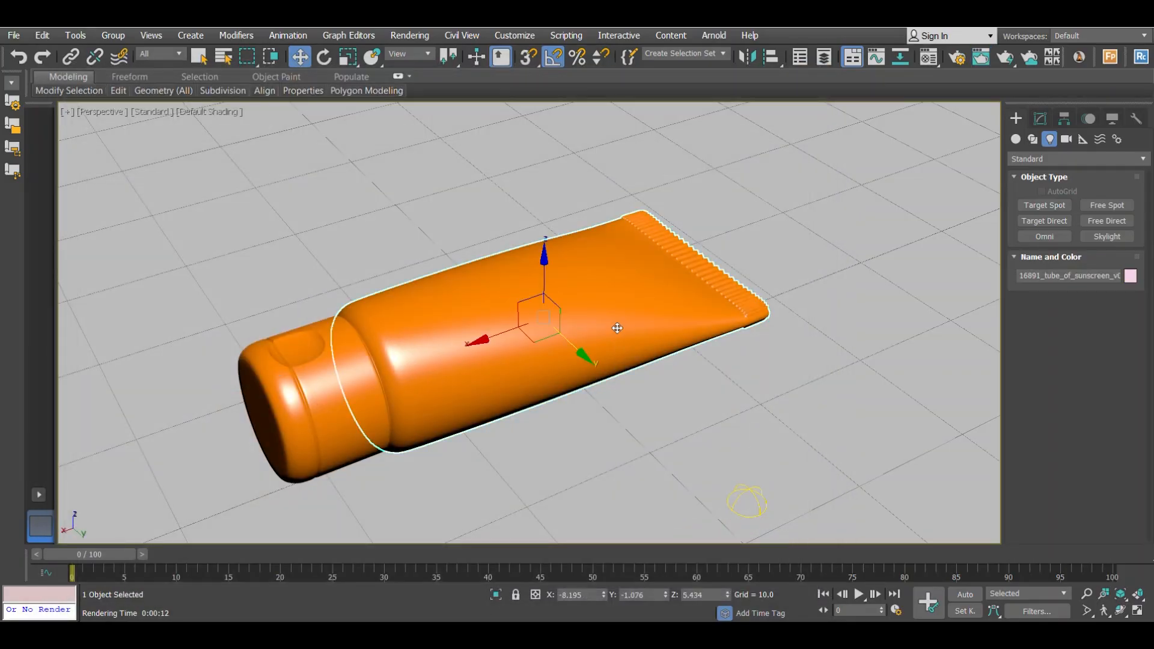
pyautogui.keyDown('alt'); pyautogui.moveTo(544, 316); pyautogui.dragTo(509, 324, button='middle'); pyautogui.keyUp('alt')
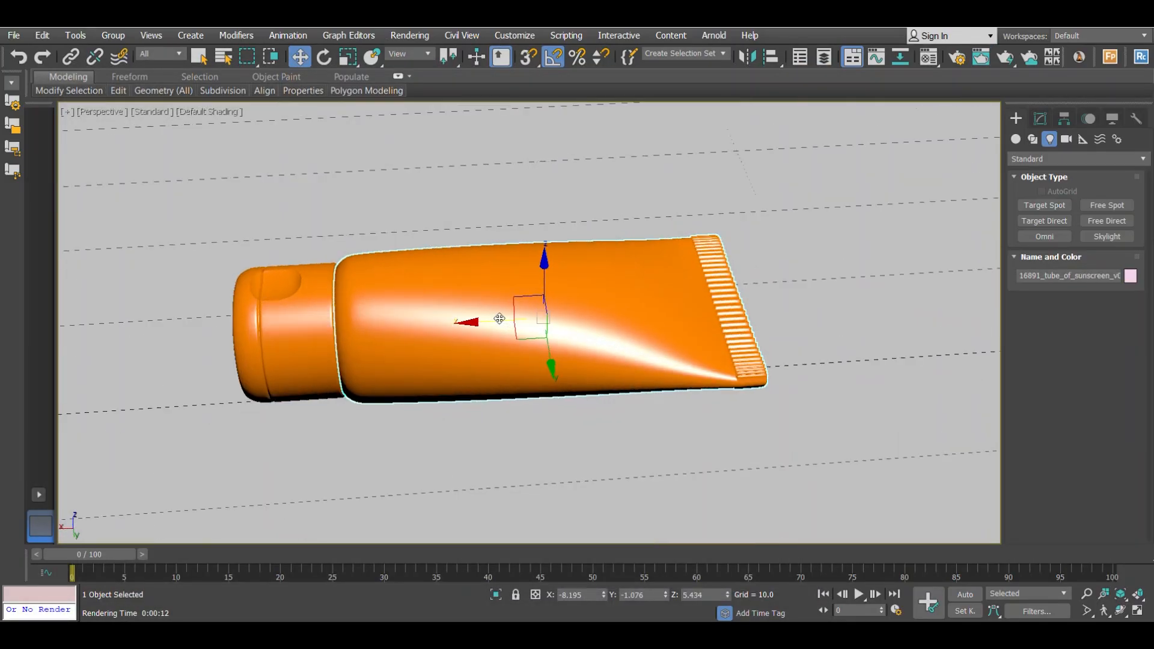
pyautogui.click(217, 113)
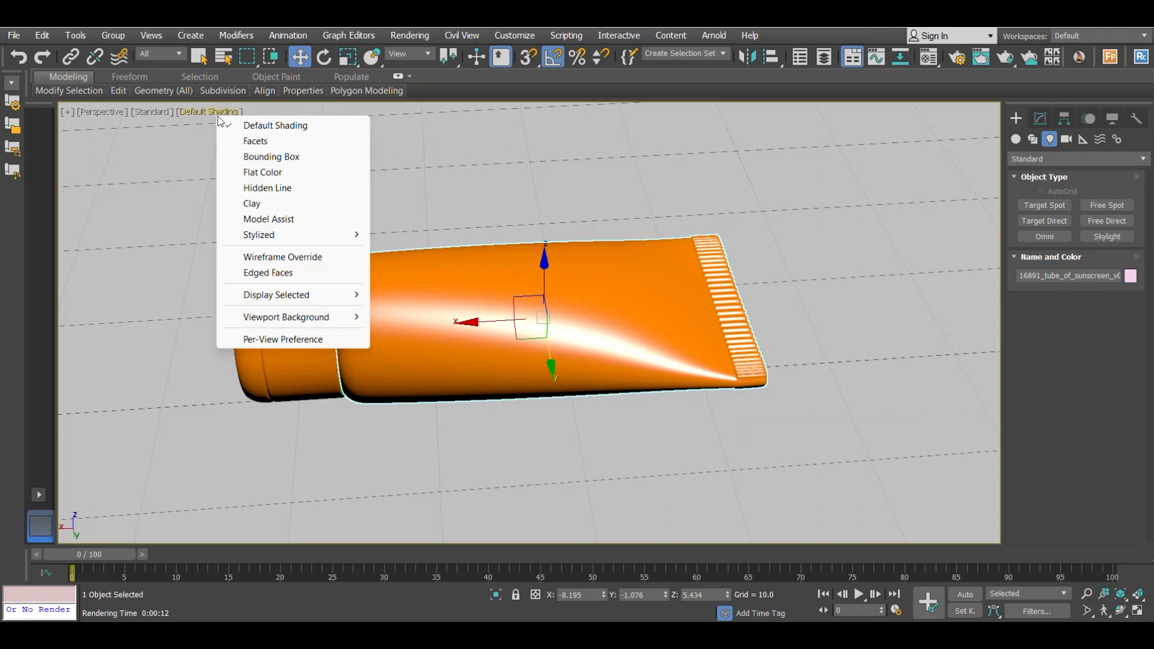
pyautogui.click(267, 272)
pyautogui.keyDown('alt'); pyautogui.moveTo(639, 302); pyautogui.dragTo(616, 299, button='middle'); pyautogui.keyUp('alt')
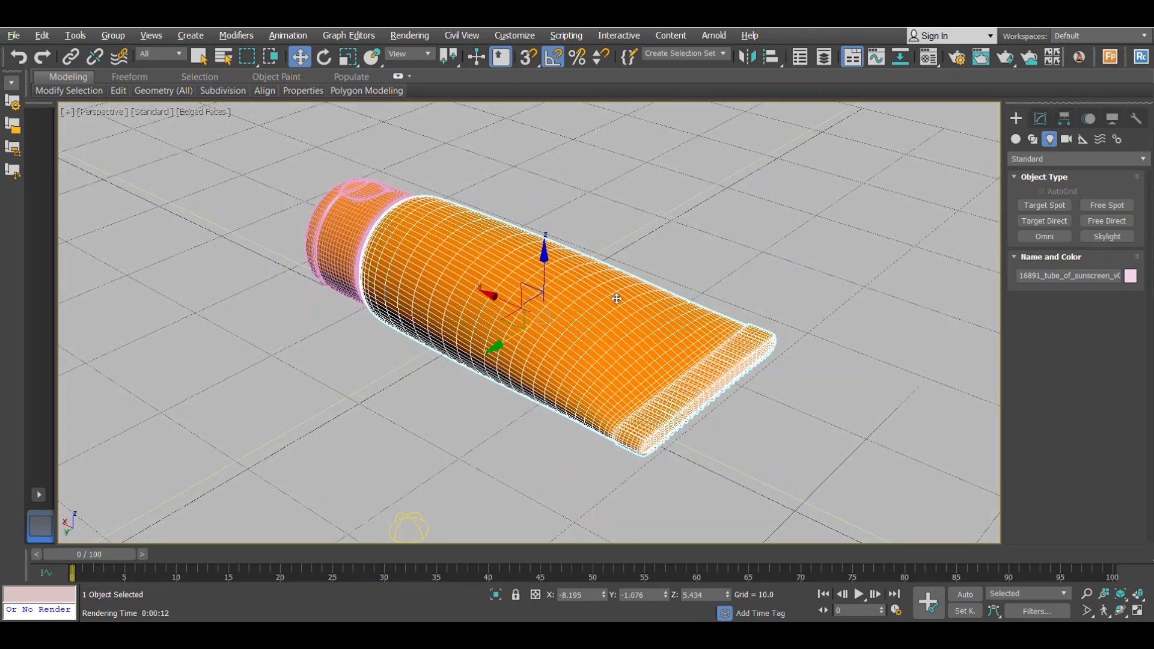
pyautogui.scroll(5, 850, 231)
# - At Edge level, select a continuous row of 23 edges across the tube body's upper surface near the crimped end
pyautogui.click(1039, 119)
pyautogui.scroll(-3, 577, 381)
pyautogui.keyDown('alt'); pyautogui.moveTo(577, 381); pyautogui.dragTo(562, 350, button='middle'); pyautogui.keyUp('alt')
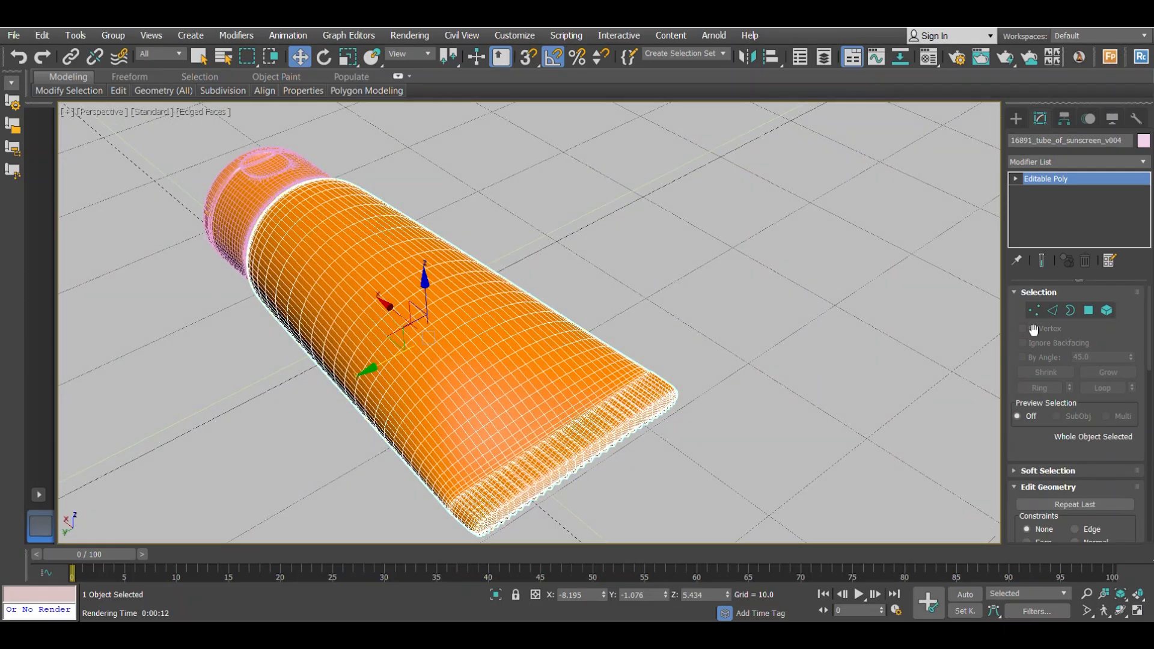
pyautogui.click(1052, 316)
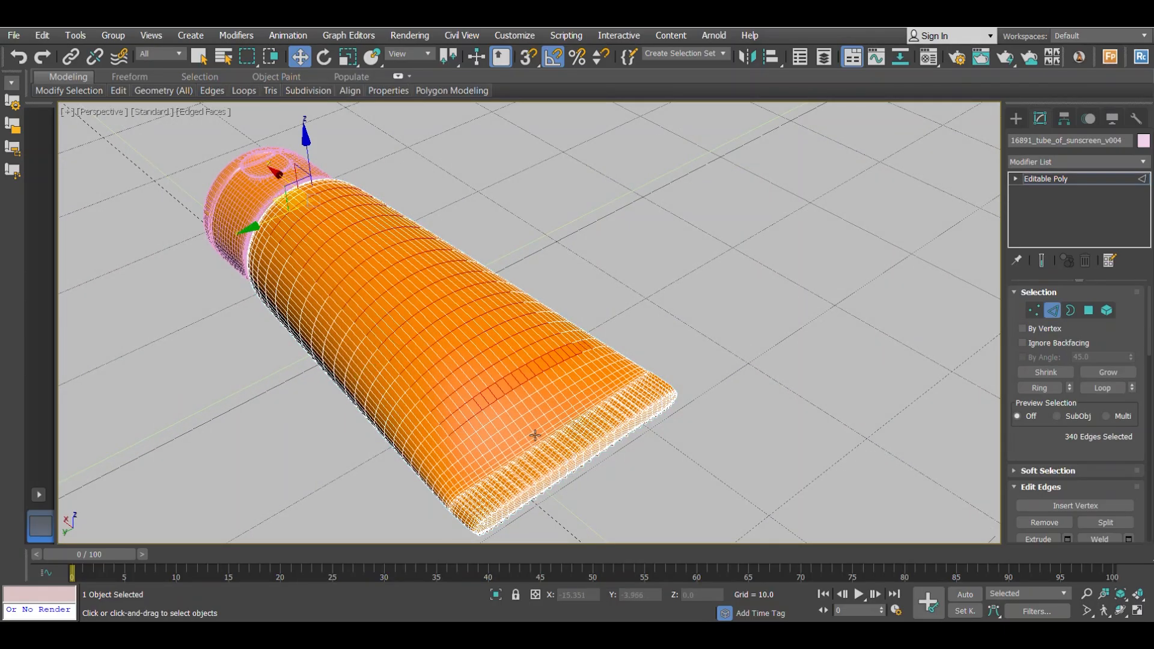
pyautogui.scroll(2, 496, 421)
pyautogui.click(490, 422)
pyautogui.keyDown('alt'); pyautogui.moveTo(489, 423); pyautogui.dragTo(466, 411, button='middle'); pyautogui.keyUp('alt')
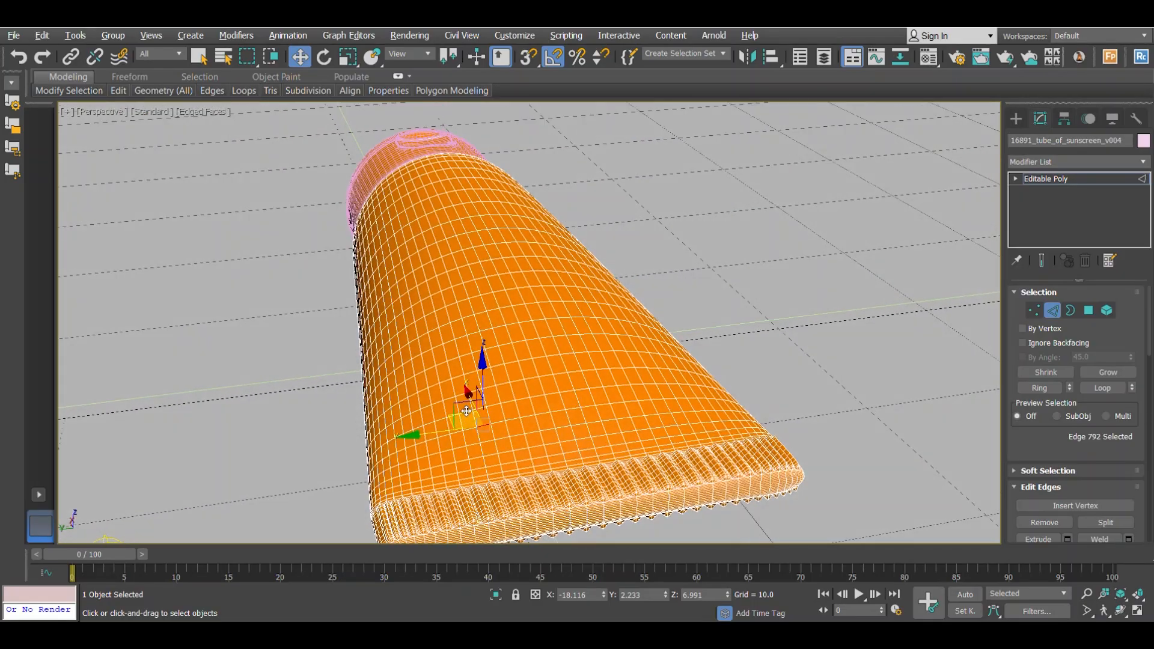
pyautogui.click(409, 446)
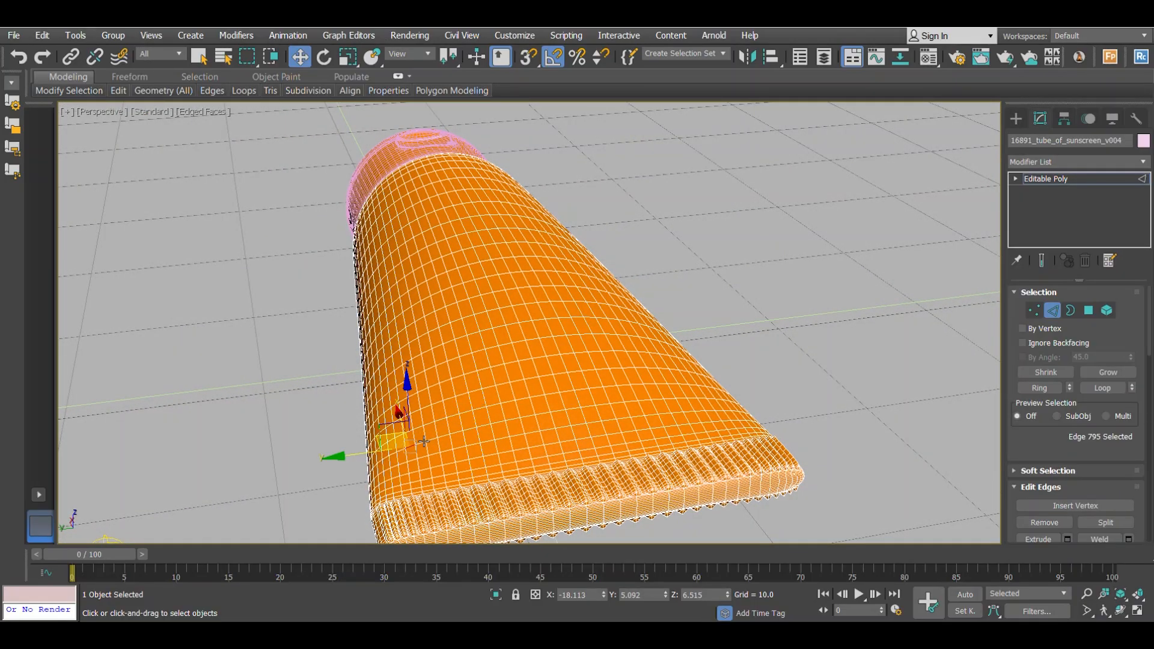
pyautogui.keyDown('ctrl'); pyautogui.click(422, 442); pyautogui.keyUp('ctrl')
pyautogui.keyDown('ctrl'); pyautogui.click(433, 438); pyautogui.keyUp('ctrl')
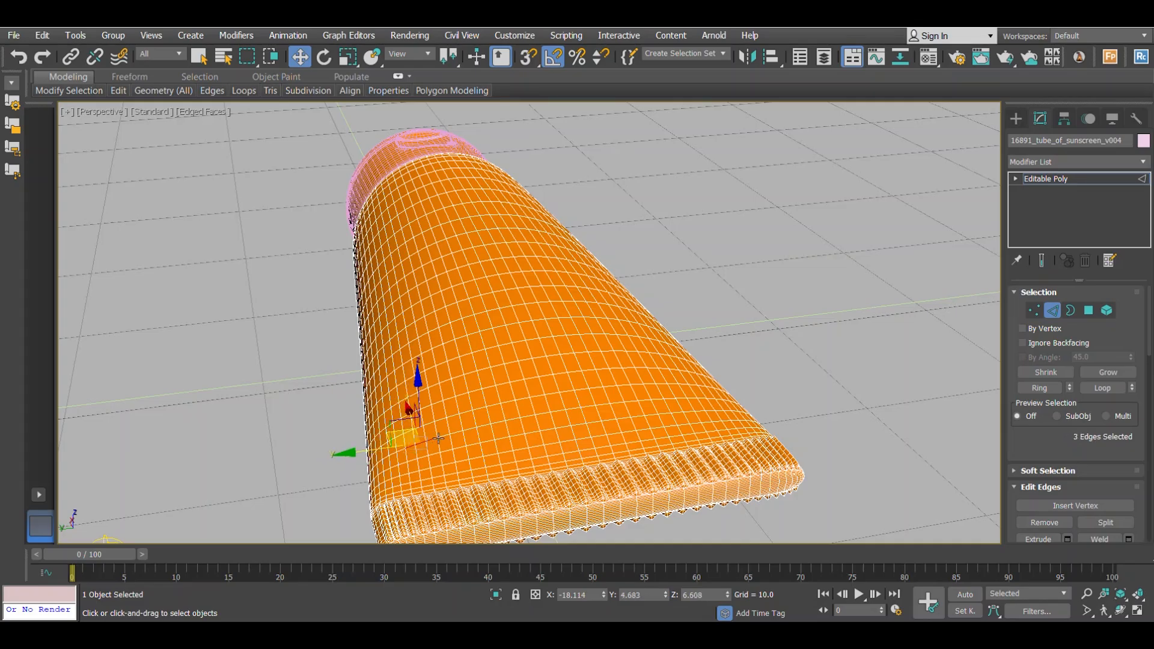
pyautogui.scroll(2, 441, 437)
pyautogui.keyDown('ctrl'); pyautogui.click(447, 436); pyautogui.keyUp('ctrl')
pyautogui.keyDown('ctrl'); pyautogui.click(466, 428); pyautogui.keyUp('ctrl')
pyautogui.keyDown('ctrl'); pyautogui.click(488, 423); pyautogui.keyUp('ctrl')
pyautogui.keyDown('ctrl'); pyautogui.click(508, 420); pyautogui.keyUp('ctrl')
pyautogui.keyDown('ctrl'); pyautogui.click(529, 416); pyautogui.keyUp('ctrl')
pyautogui.keyDown('ctrl'); pyautogui.click(549, 412); pyautogui.keyUp('ctrl')
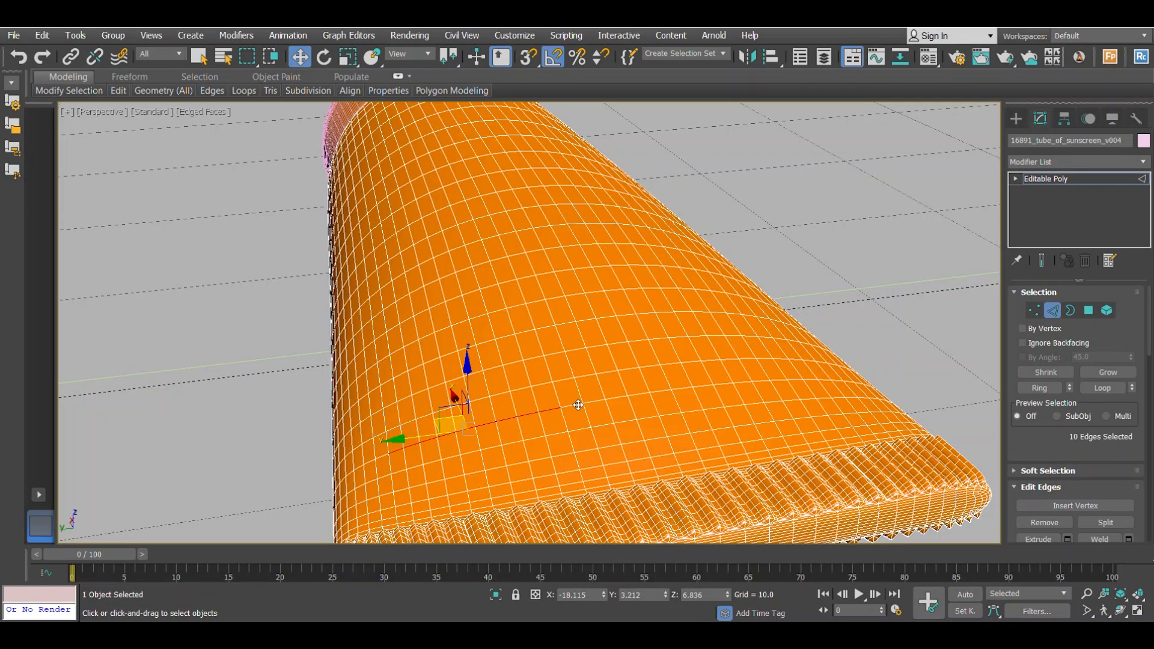
pyautogui.keyDown('ctrl'); pyautogui.click(581, 405); pyautogui.keyUp('ctrl')
pyautogui.keyDown('ctrl'); pyautogui.click(609, 400); pyautogui.keyUp('ctrl')
pyautogui.keyDown('ctrl'); pyautogui.click(635, 395); pyautogui.keyUp('ctrl')
pyautogui.keyDown('ctrl'); pyautogui.click(661, 392); pyautogui.keyUp('ctrl')
pyautogui.keyDown('ctrl'); pyautogui.click(685, 387); pyautogui.keyUp('ctrl')
pyautogui.keyDown('ctrl'); pyautogui.click(729, 384); pyautogui.keyUp('ctrl')
pyautogui.keyDown('ctrl'); pyautogui.click(743, 384); pyautogui.keyUp('ctrl')
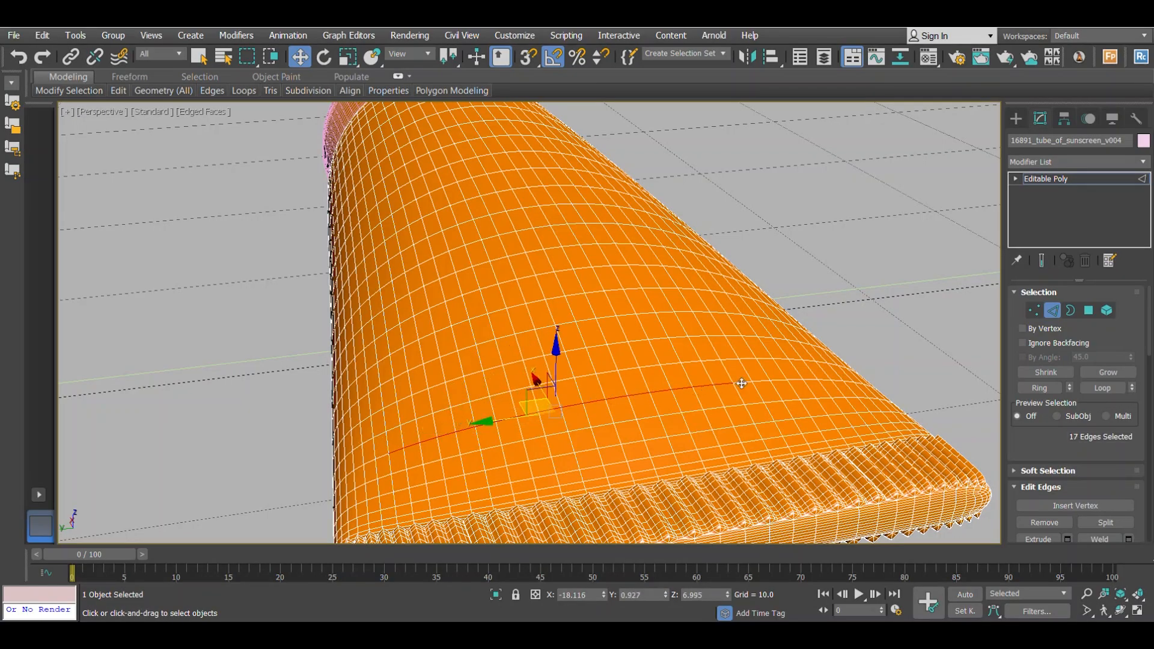
pyautogui.keyDown('ctrl'); pyautogui.click(757, 382); pyautogui.keyUp('ctrl')
pyautogui.keyDown('alt'); pyautogui.moveTo(787, 394); pyautogui.dragTo(796, 417, button='middle'); pyautogui.keyUp('alt')
pyautogui.keyDown('ctrl'); pyautogui.click(805, 427); pyautogui.keyUp('ctrl')
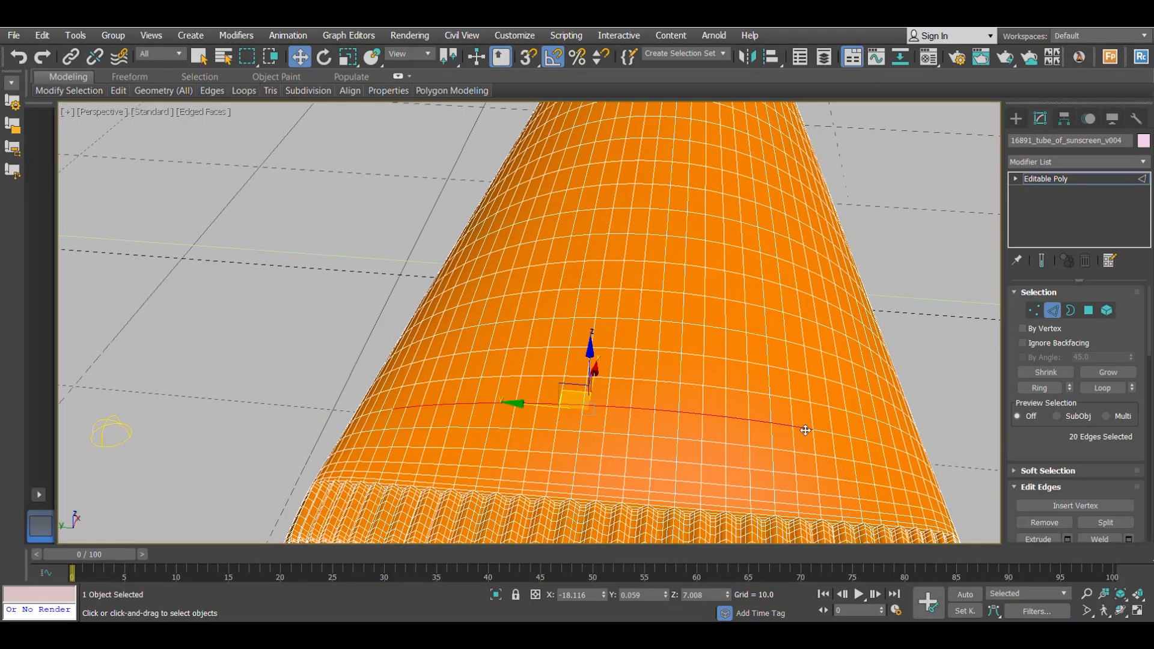
pyautogui.keyDown('ctrl'); pyautogui.click(822, 433); pyautogui.keyUp('ctrl')
pyautogui.keyDown('ctrl'); pyautogui.click(845, 436); pyautogui.keyUp('ctrl')
pyautogui.keyDown('ctrl'); pyautogui.click(861, 435); pyautogui.keyUp('ctrl')
pyautogui.keyDown('alt'); pyautogui.moveTo(774, 430); pyautogui.dragTo(772, 430, button='middle'); pyautogui.keyUp('alt')
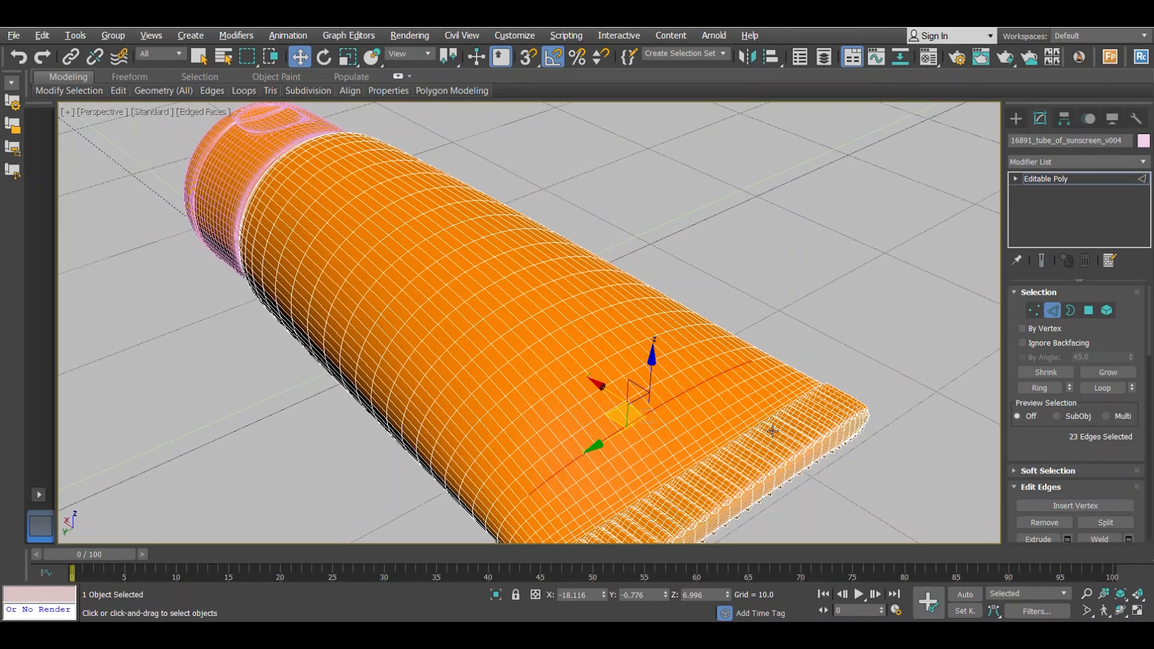
# - Extend the edge selection ring-wise by 16 rows from the crimped end toward the cap
pyautogui.keyDown('ctrl'); pyautogui.click(1069, 385); pyautogui.keyUp('ctrl')
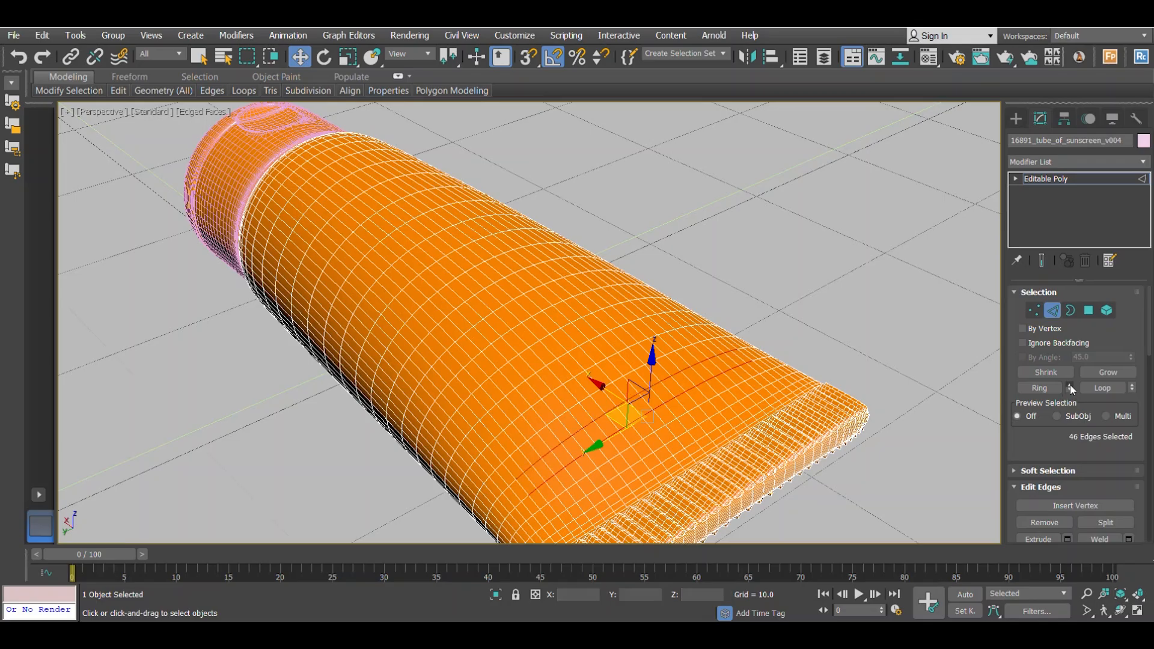
pyautogui.keyDown('ctrl'); pyautogui.click(1069, 384); pyautogui.keyUp('ctrl')
pyautogui.keyDown('ctrl'); pyautogui.click(1069, 385); pyautogui.keyUp('ctrl')
pyautogui.keyDown('ctrl'); pyautogui.click(1069, 384); pyautogui.keyUp('ctrl')
pyautogui.keyDown('ctrl'); pyautogui.click(1070, 384); pyautogui.keyUp('ctrl')
pyautogui.keyDown('ctrl'); pyautogui.click(1069, 384); pyautogui.keyUp('ctrl')
pyautogui.keyDown('ctrl'); pyautogui.click(1069, 385); pyautogui.keyUp('ctrl')
pyautogui.keyDown('ctrl'); pyautogui.click(1070, 384); pyautogui.keyUp('ctrl')
pyautogui.keyDown('ctrl'); pyautogui.click(1070, 385); pyautogui.keyUp('ctrl')
pyautogui.keyDown('ctrl'); pyautogui.click(1070, 385); pyautogui.keyUp('ctrl')
pyautogui.keyDown('ctrl'); pyautogui.click(1069, 385); pyautogui.keyUp('ctrl')
pyautogui.keyDown('ctrl'); pyautogui.click(1069, 384); pyautogui.keyUp('ctrl')
pyautogui.keyDown('ctrl'); pyautogui.click(1069, 384); pyautogui.keyUp('ctrl')
pyautogui.keyDown('ctrl'); pyautogui.click(1070, 385); pyautogui.keyUp('ctrl')
pyautogui.keyDown('ctrl'); pyautogui.click(1069, 384); pyautogui.keyUp('ctrl')
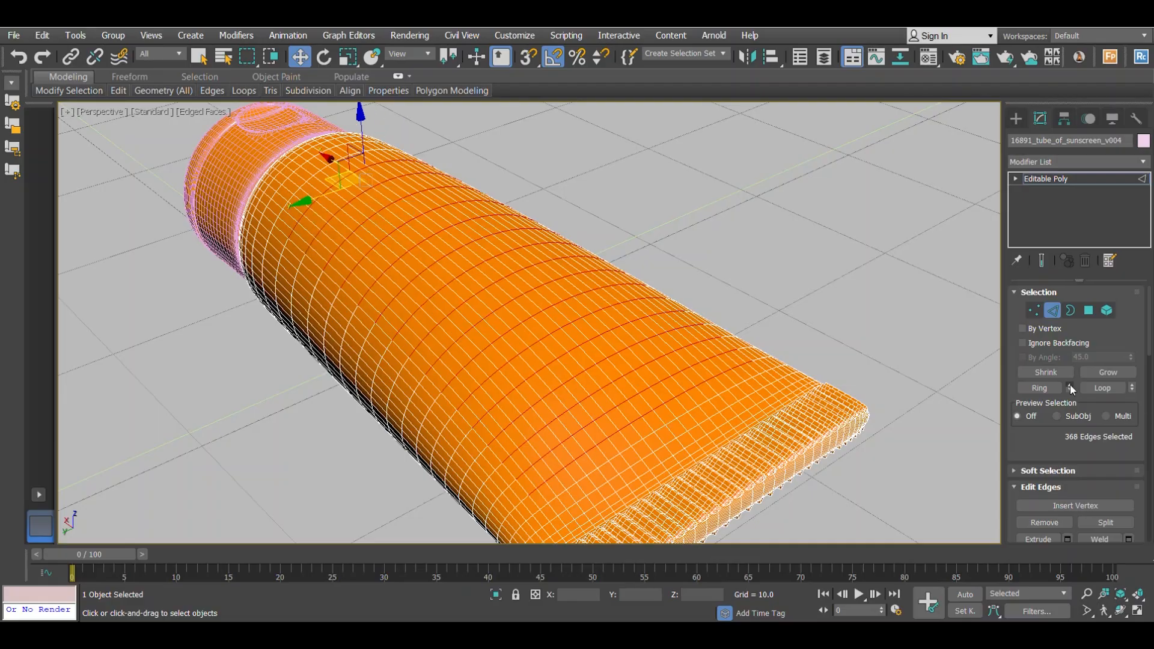
pyautogui.keyDown('ctrl'); pyautogui.click(1070, 385); pyautogui.keyUp('ctrl')
pyautogui.scroll(3, 413, 356)
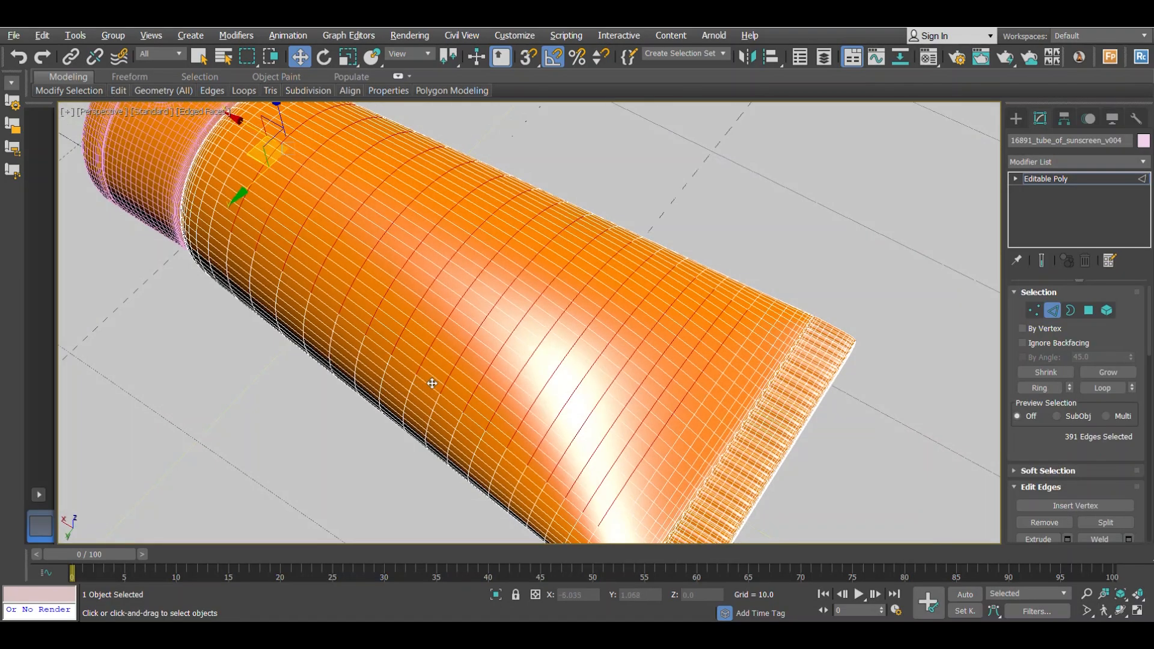
pyautogui.scroll(-4, 447, 372)
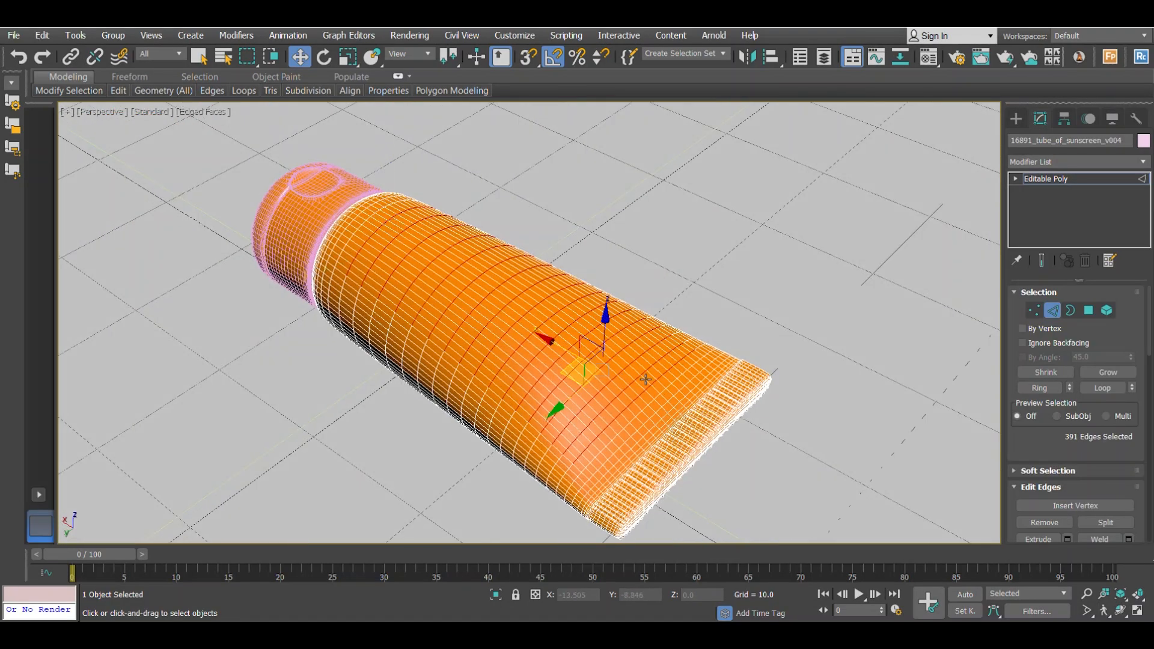
# - Convert the edge selection to polygons to define the label area and turn on shading of selected faces
pyautogui.rightClick(640, 374)
pyautogui.click(601, 271)
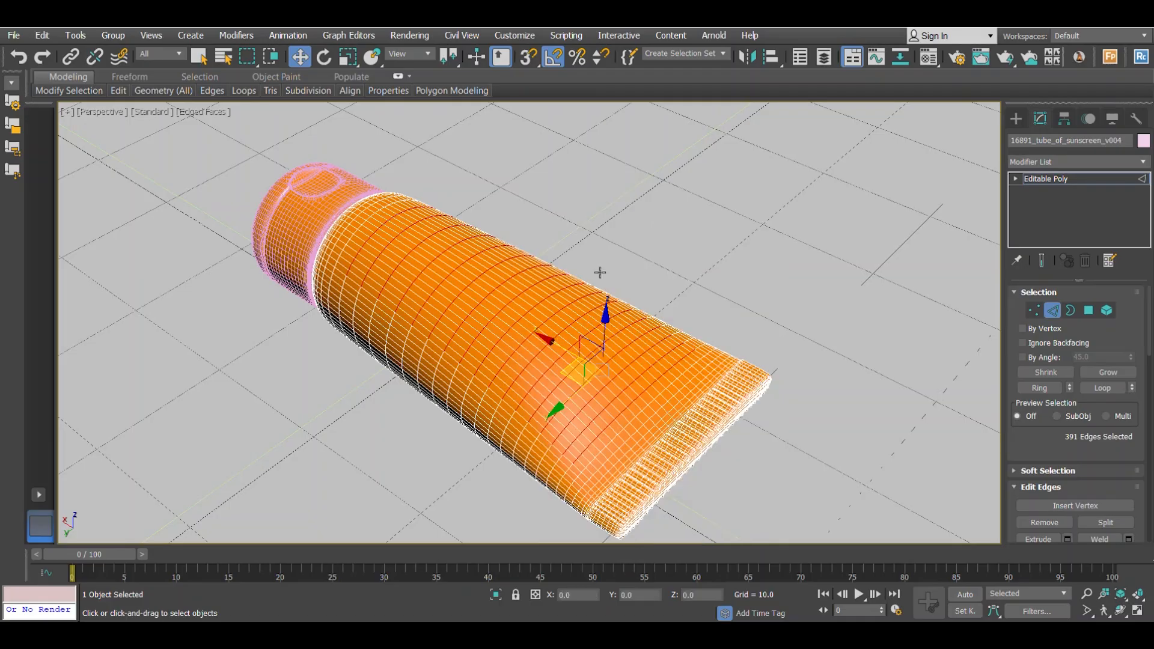
pyautogui.scroll(5, 601, 285)
pyautogui.keyDown('alt'); pyautogui.moveTo(576, 332); pyautogui.dragTo(598, 304, button='middle'); pyautogui.keyUp('alt')
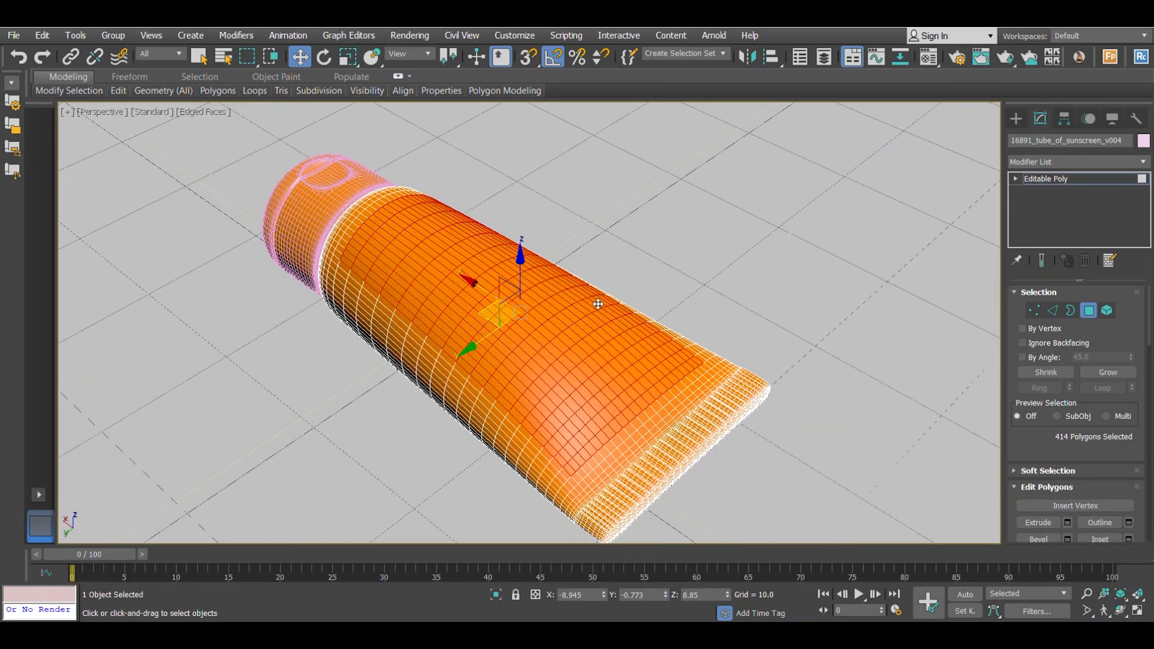
pyautogui.press('F2')
pyautogui.keyDown('alt'); pyautogui.moveTo(601, 305); pyautogui.dragTo(641, 322, button='middle'); pyautogui.keyUp('alt')
# - Copy the orange material to the empty slot beside the HDR map, name it Lable and assign it to the selected polygons
pyautogui.press('m')
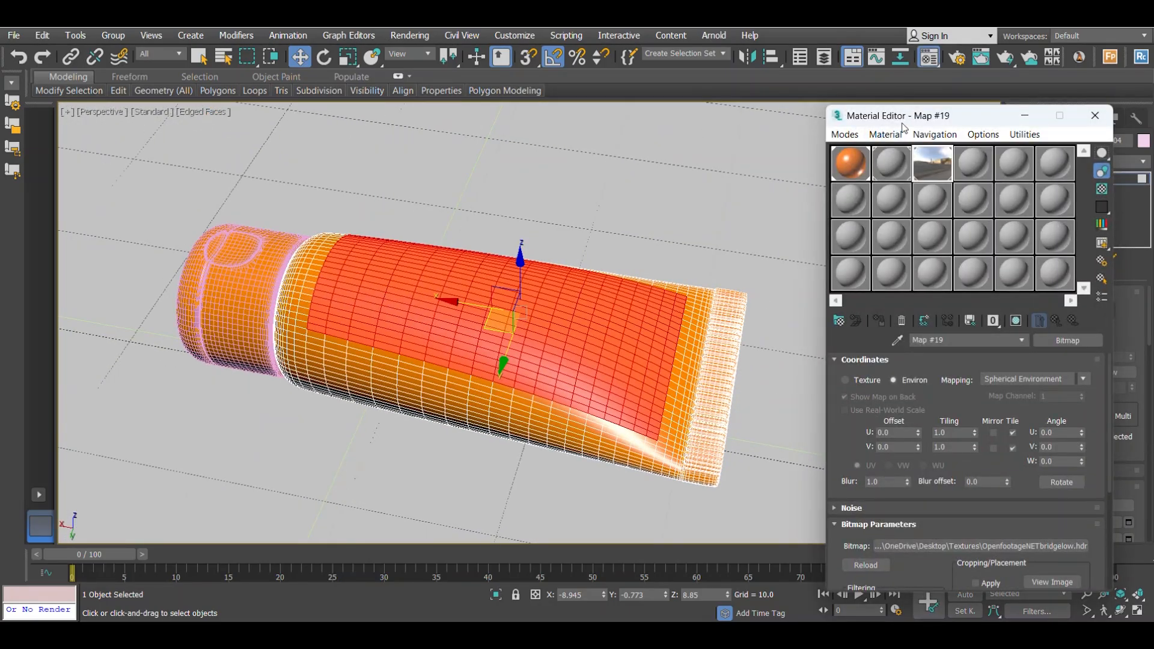
pyautogui.moveTo(903, 128); pyautogui.dragTo(872, 124)
pyautogui.click(822, 164)
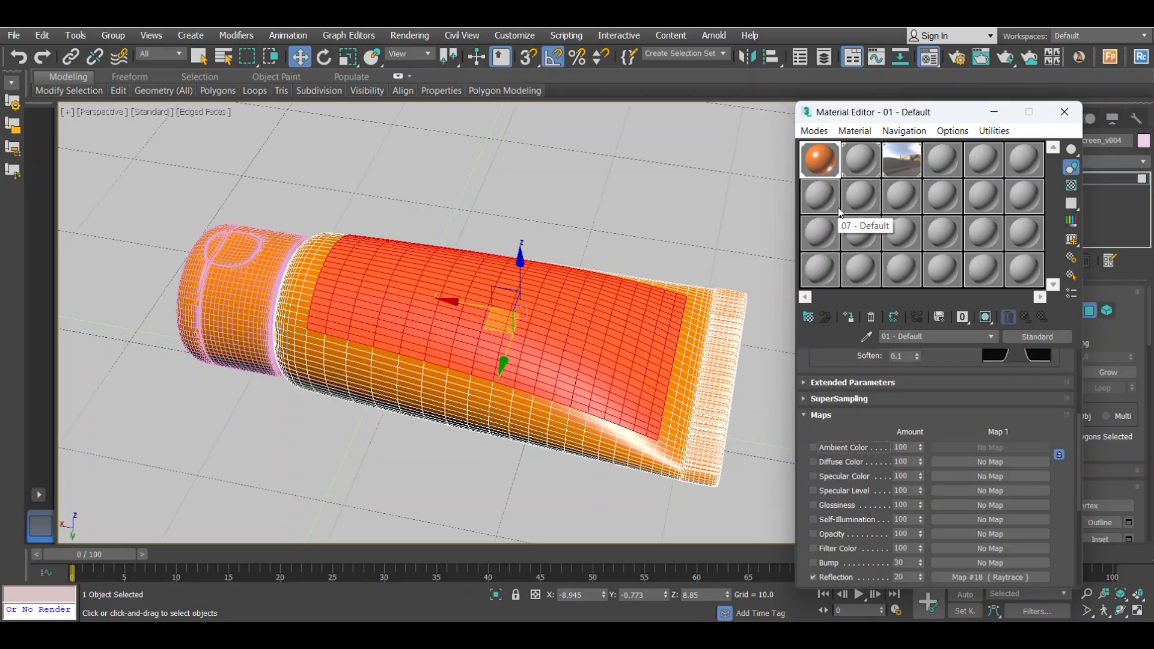
pyautogui.moveTo(825, 179); pyautogui.dragTo(940, 166)
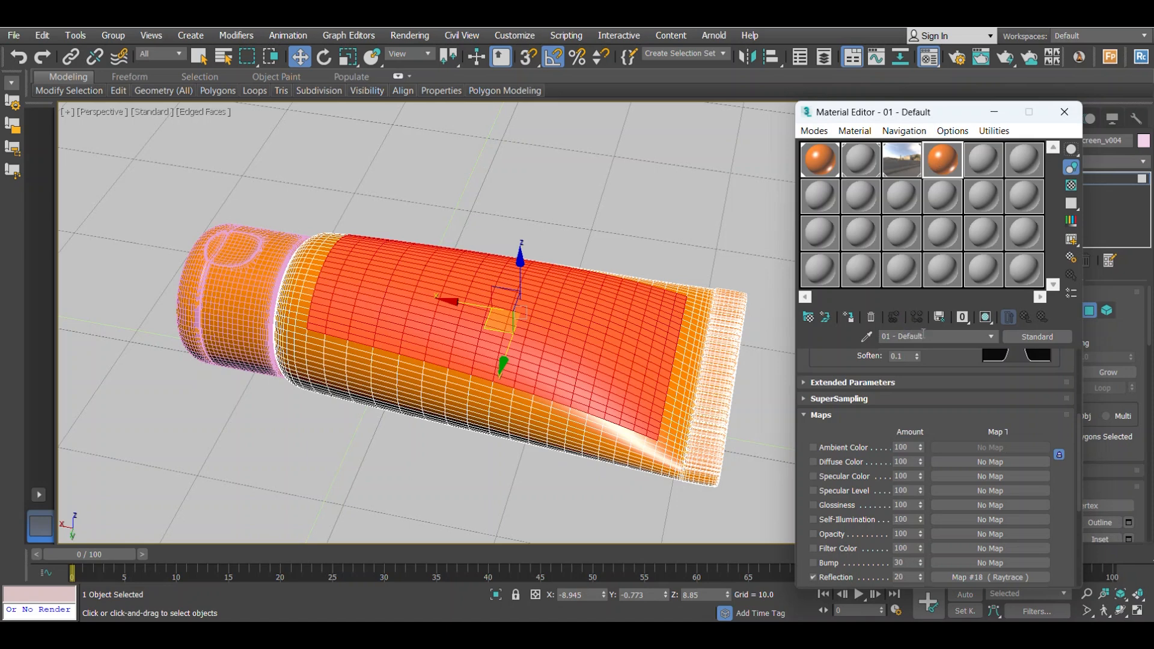
pyautogui.write('Lable')
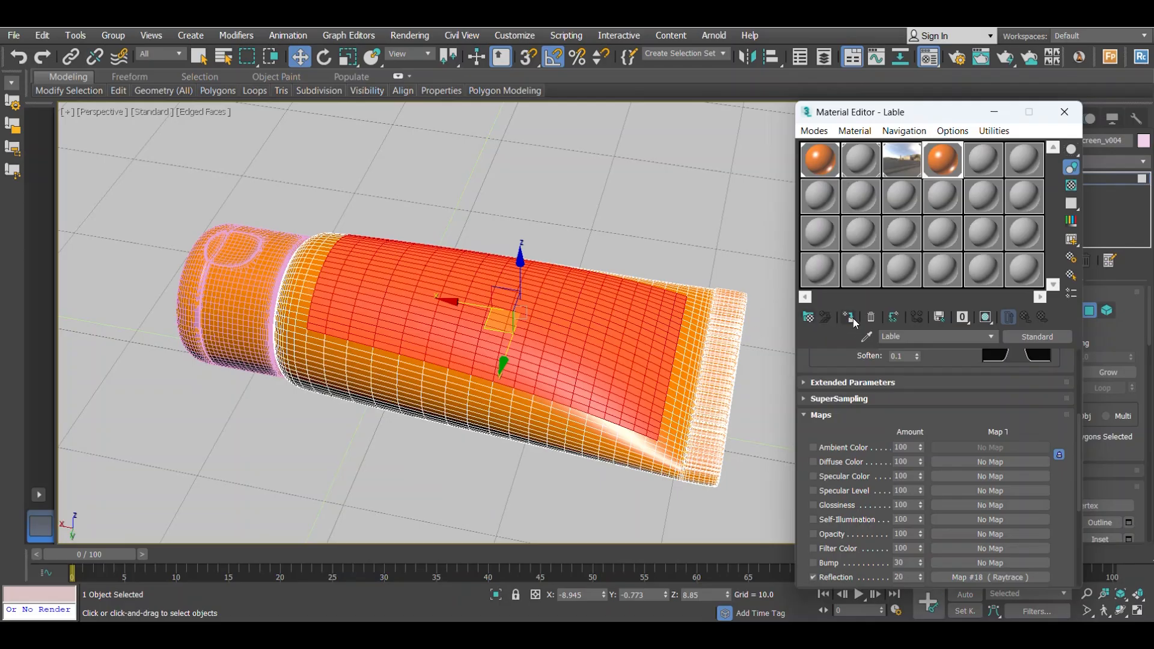
# - Load Lable.png as the Lable material's diffuse bitmap, show it in the viewport, and turn off shading of selected faces
pyautogui.moveTo(817, 369); pyautogui.dragTo(811, 519)
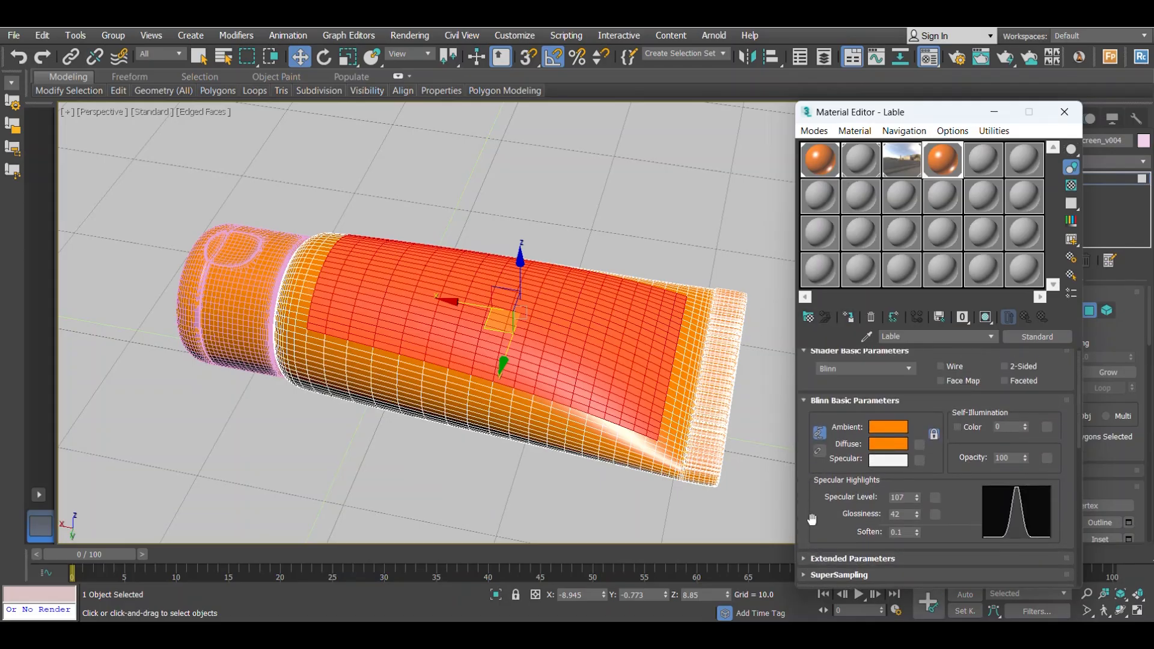
pyautogui.click(920, 445)
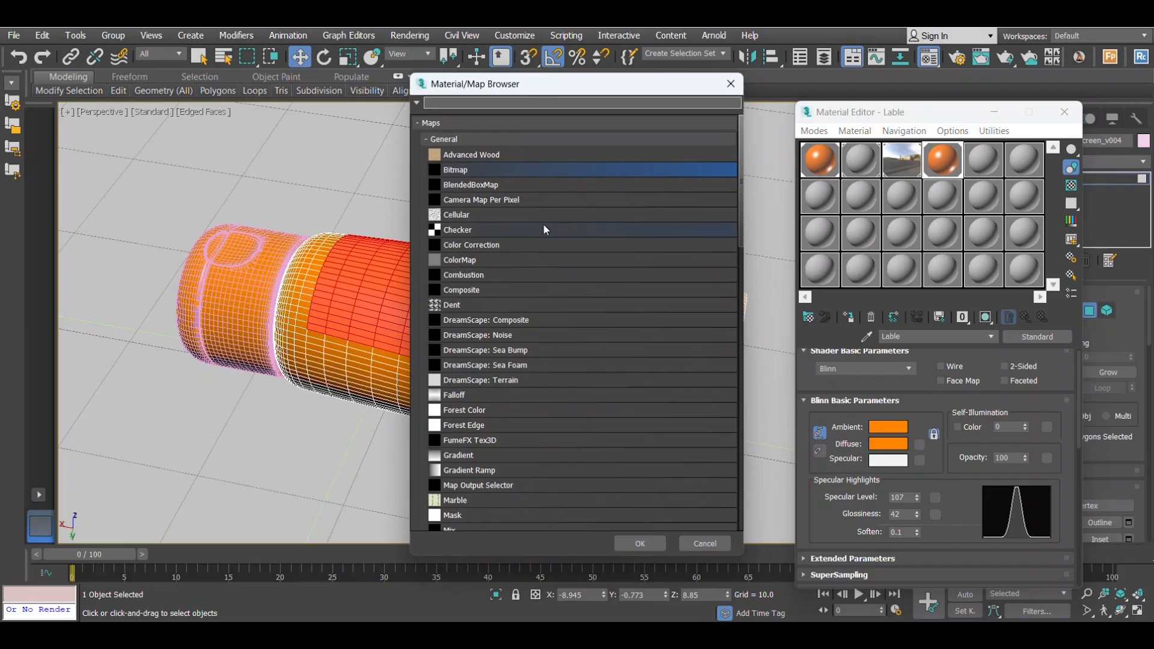
pyautogui.doubleClick(472, 171)
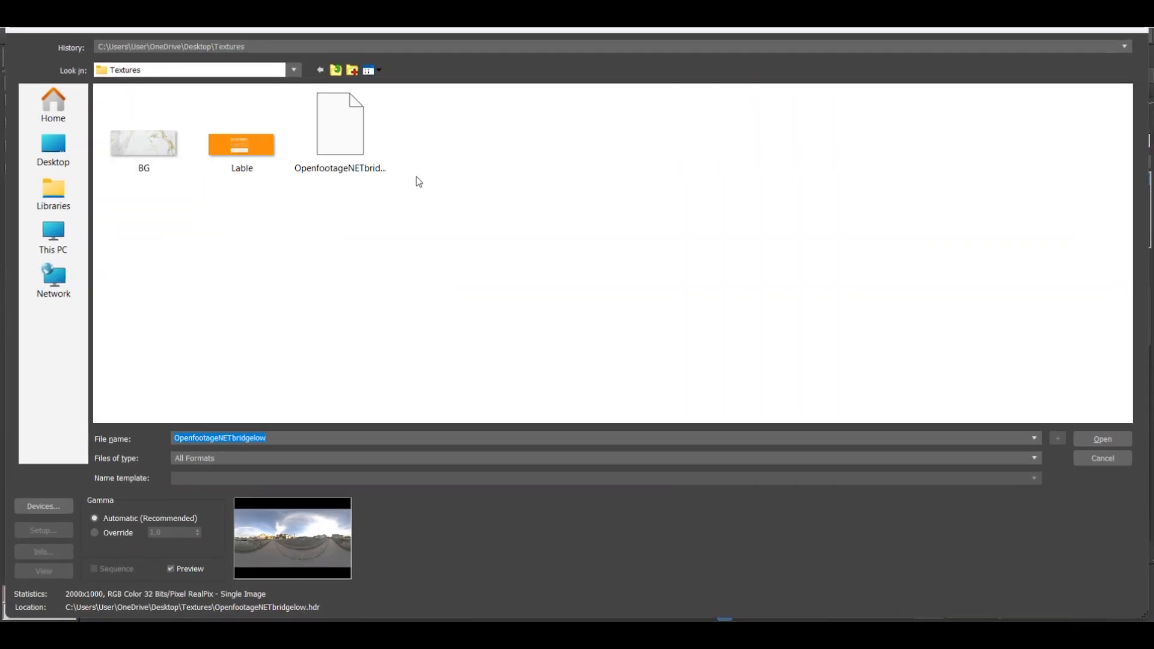
pyautogui.click(256, 153)
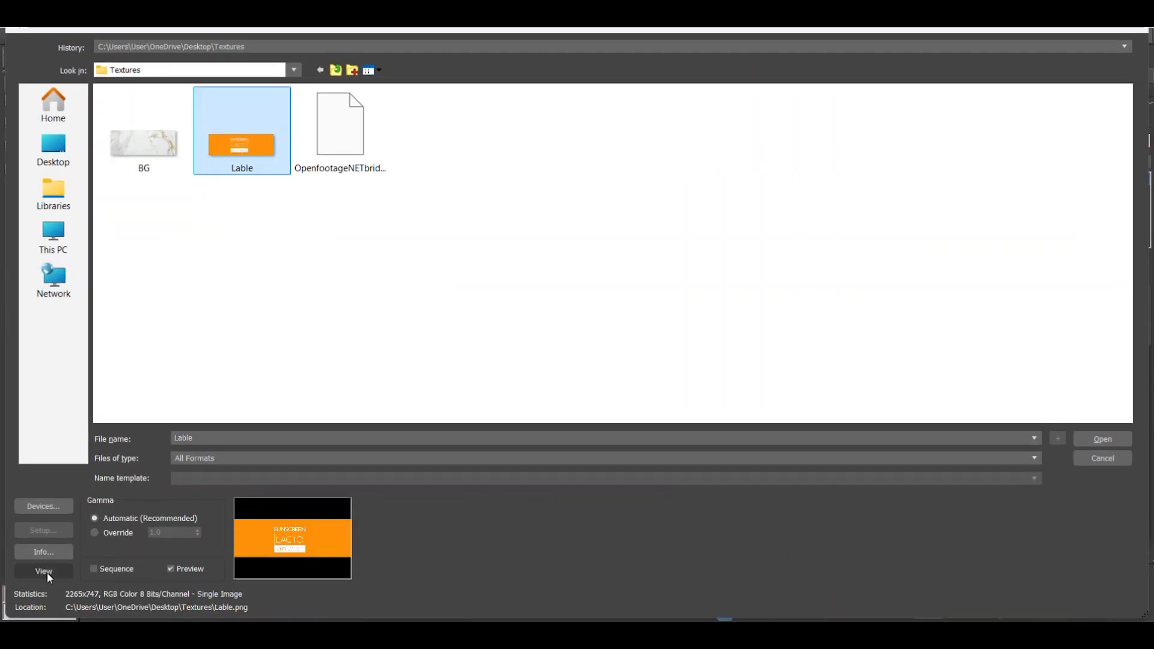
pyautogui.click(46, 571)
pyautogui.click(906, 216)
pyautogui.doubleClick(251, 138)
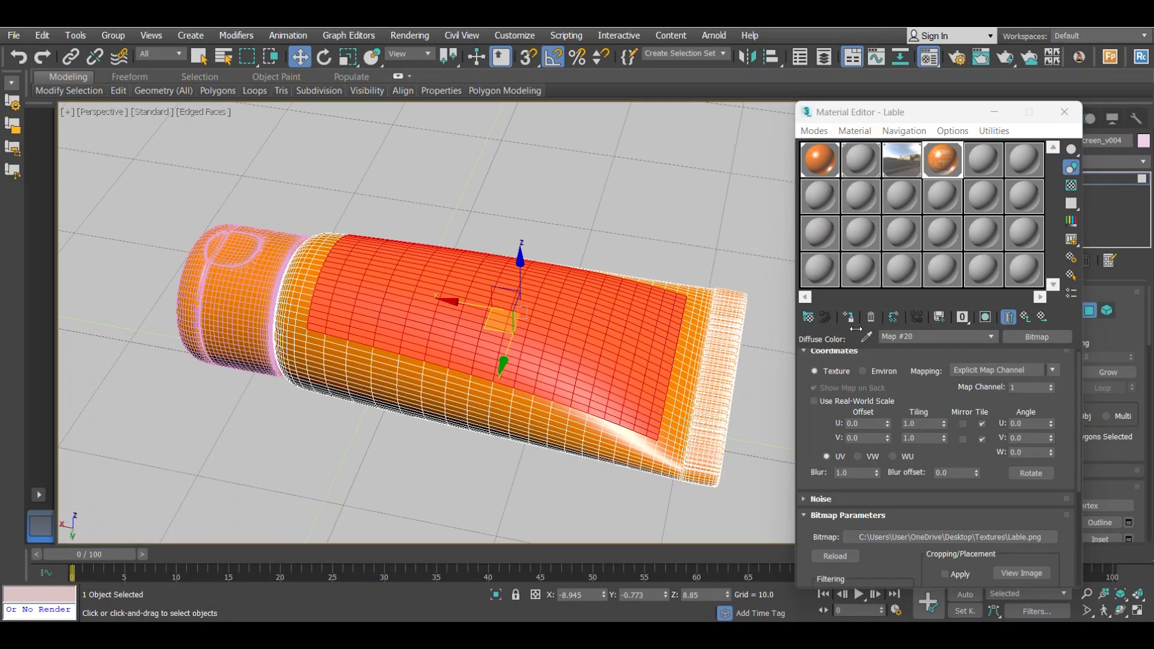
pyautogui.click(986, 318)
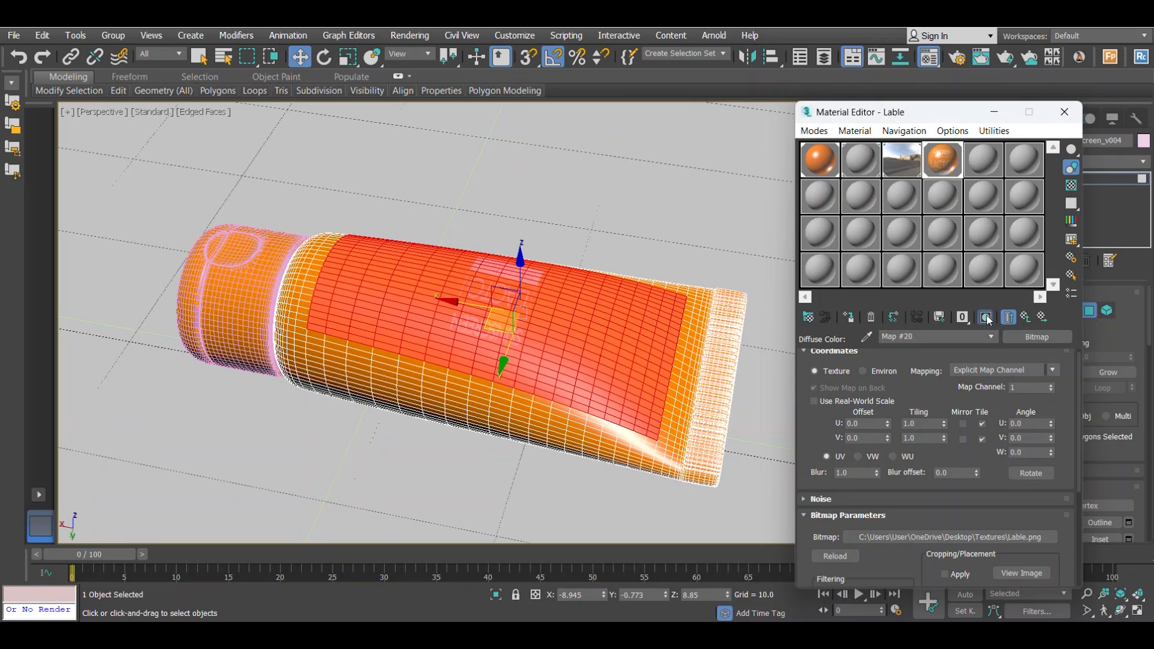
pyautogui.keyDown('alt'); pyautogui.moveTo(640, 293); pyautogui.dragTo(596, 305, button='middle'); pyautogui.keyUp('alt')
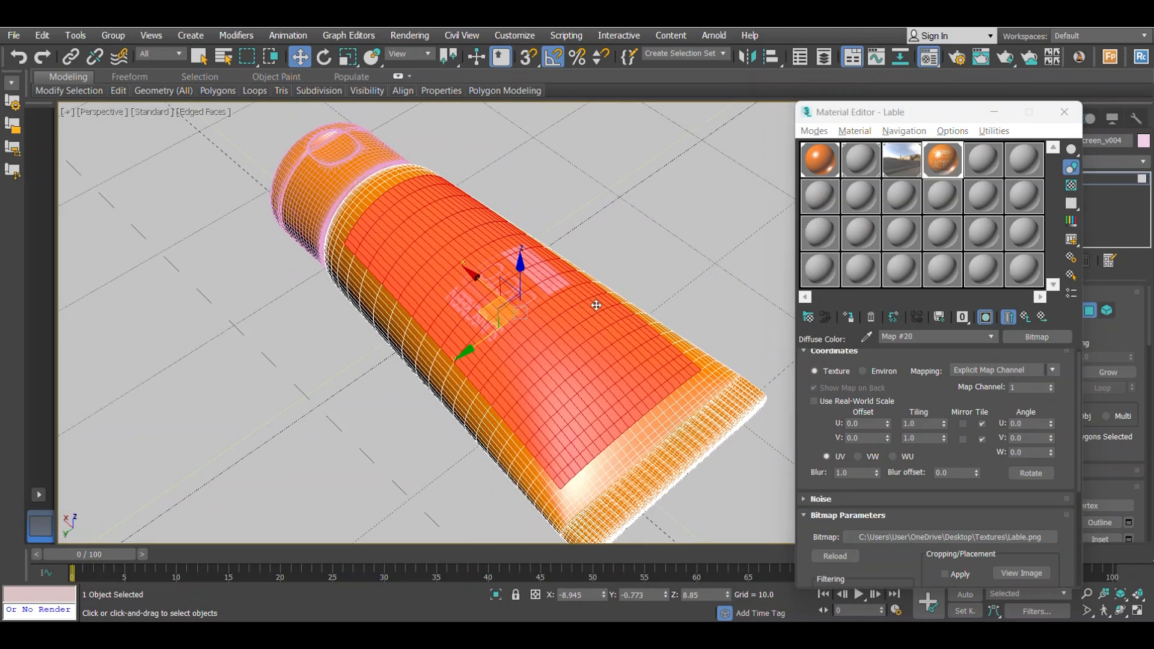
pyautogui.press('F2')
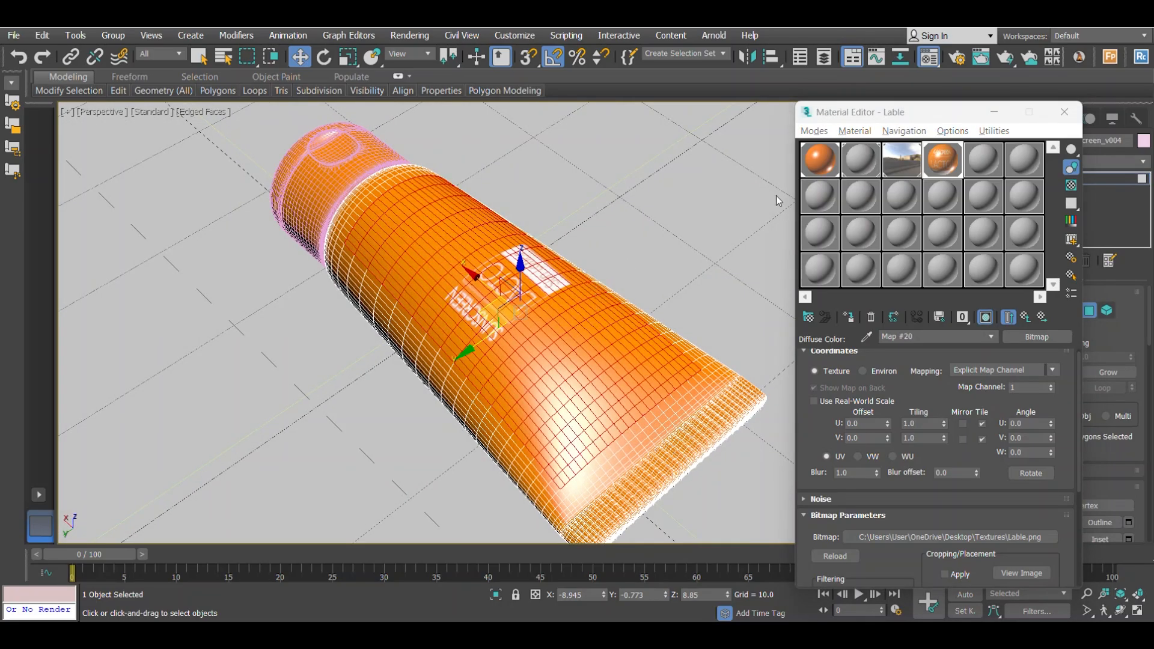
# - Minimize the Material Editor and add a UVW Map modifier with box mapping to the selected label polygons
pyautogui.click(993, 111)
pyautogui.keyDown('alt'); pyautogui.moveTo(576, 309); pyautogui.dragTo(679, 265, button='middle'); pyautogui.keyUp('alt')
pyautogui.scroll(2, 584, 290)
pyautogui.click(1074, 161)
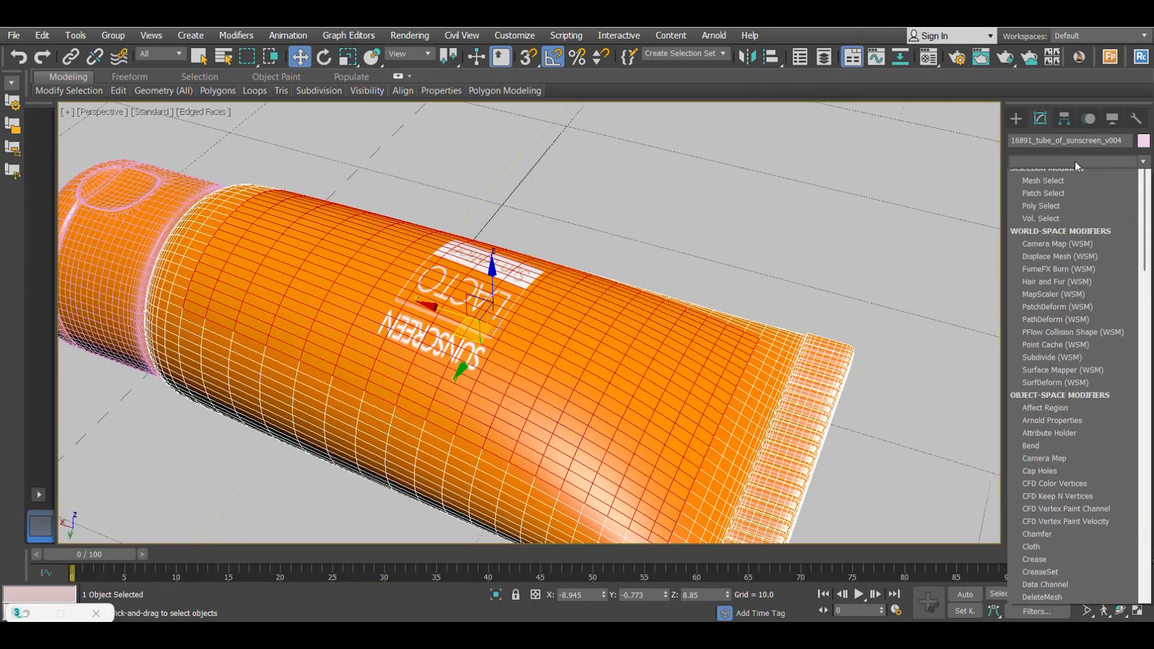
pyautogui.write('u')
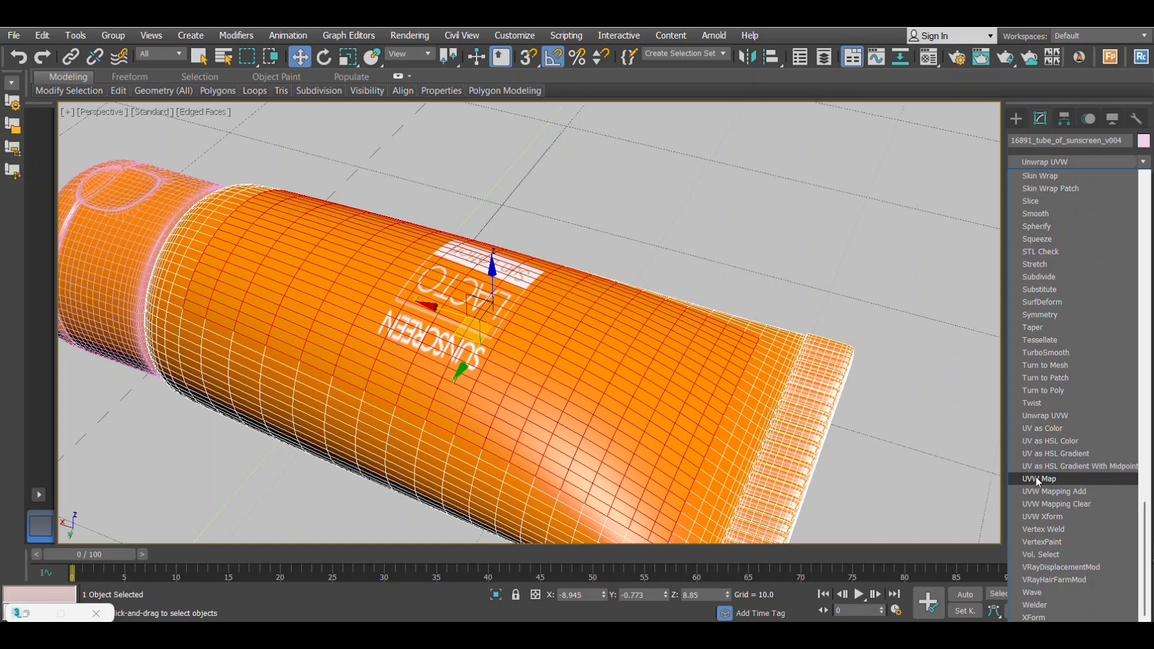
pyautogui.click(1038, 479)
pyautogui.click(1057, 377)
pyautogui.scroll(-5, 1048, 433)
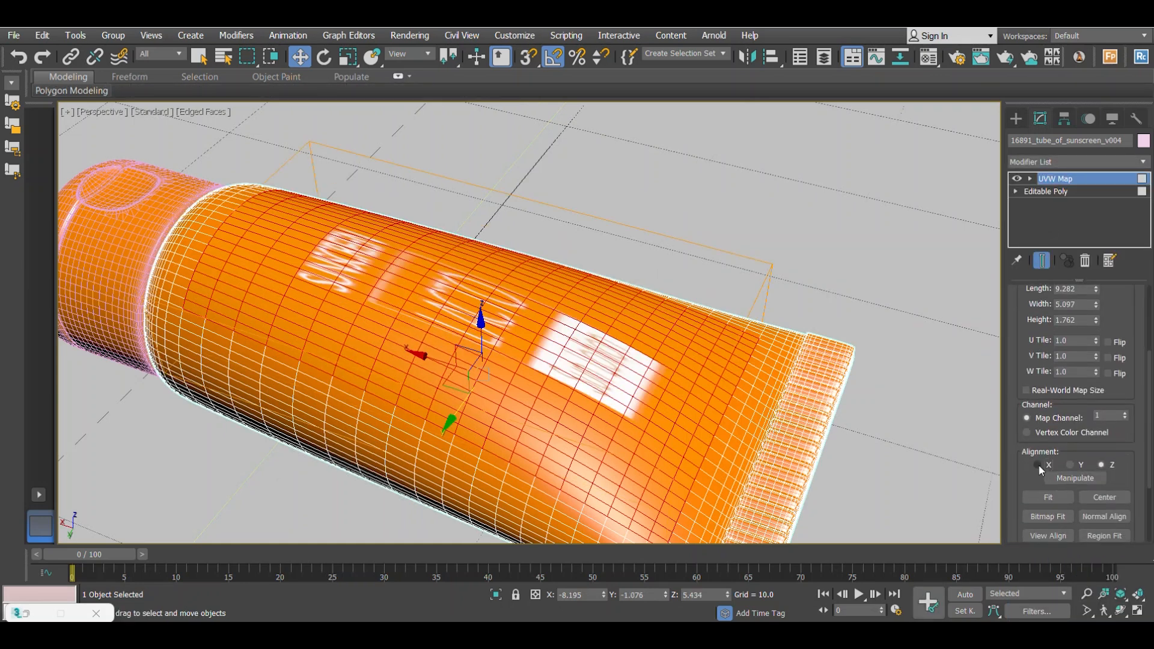
# - Align the label mapping to the X axis, fit it, and flip both its U and V tiling
pyautogui.click(1037, 465)
pyautogui.click(1049, 498)
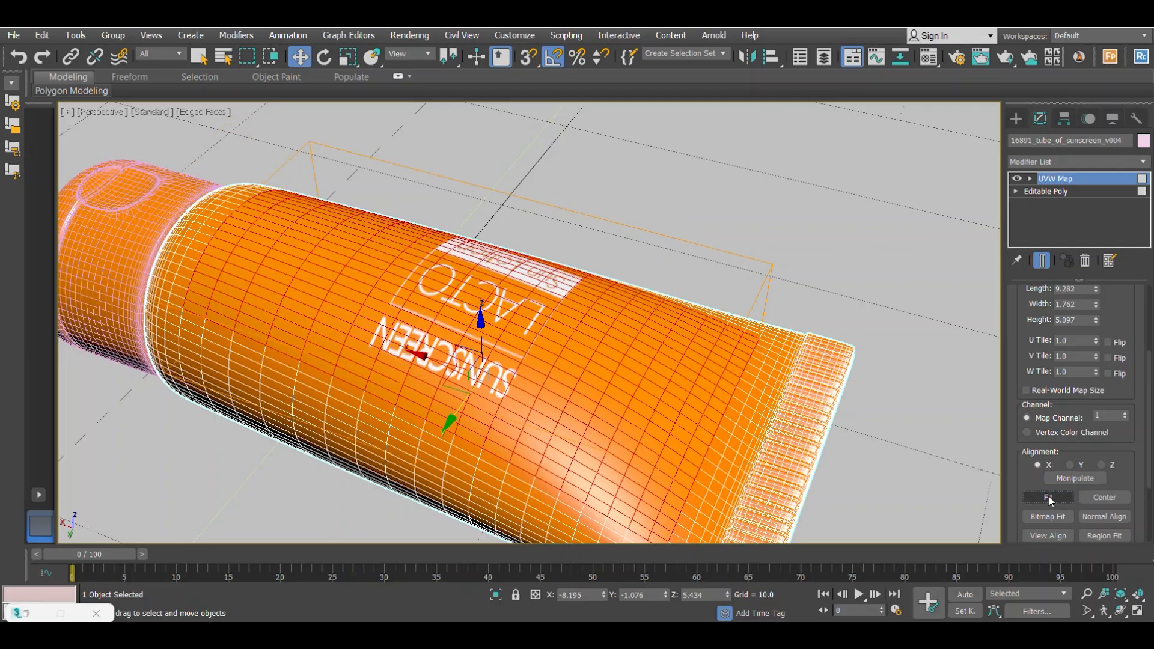
pyautogui.scroll(-6, 669, 381)
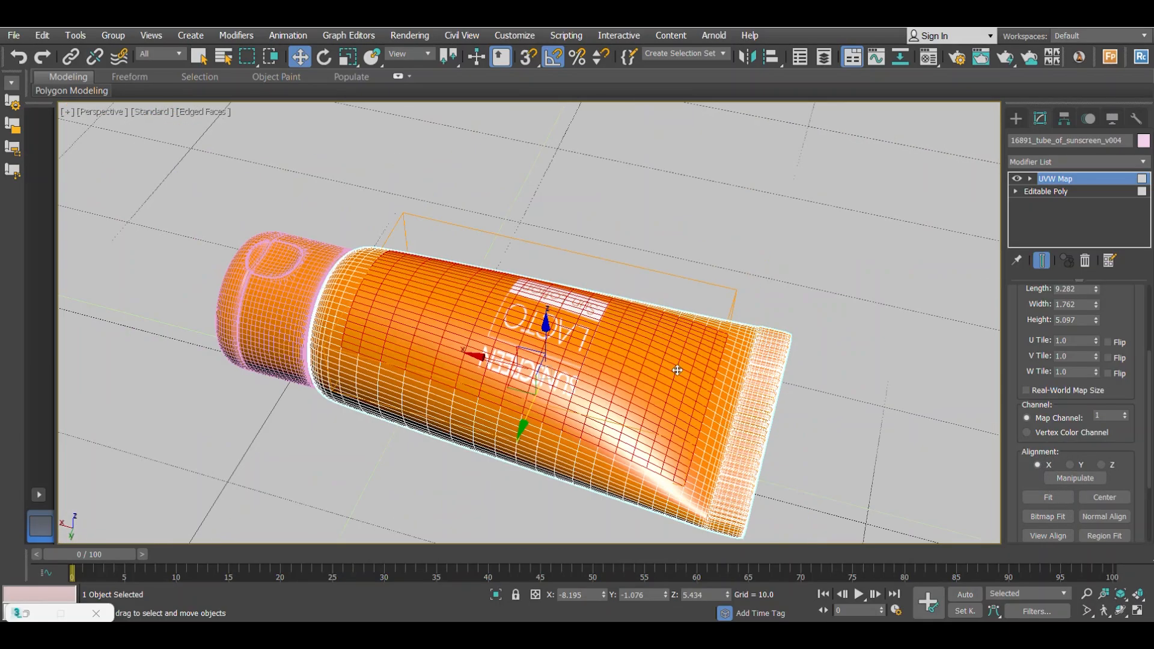
pyautogui.click(1108, 343)
pyautogui.click(1110, 360)
pyautogui.keyDown('alt'); pyautogui.moveTo(548, 309); pyautogui.dragTo(598, 355, button='middle'); pyautogui.keyUp('alt')
pyautogui.scroll(3, 588, 345)
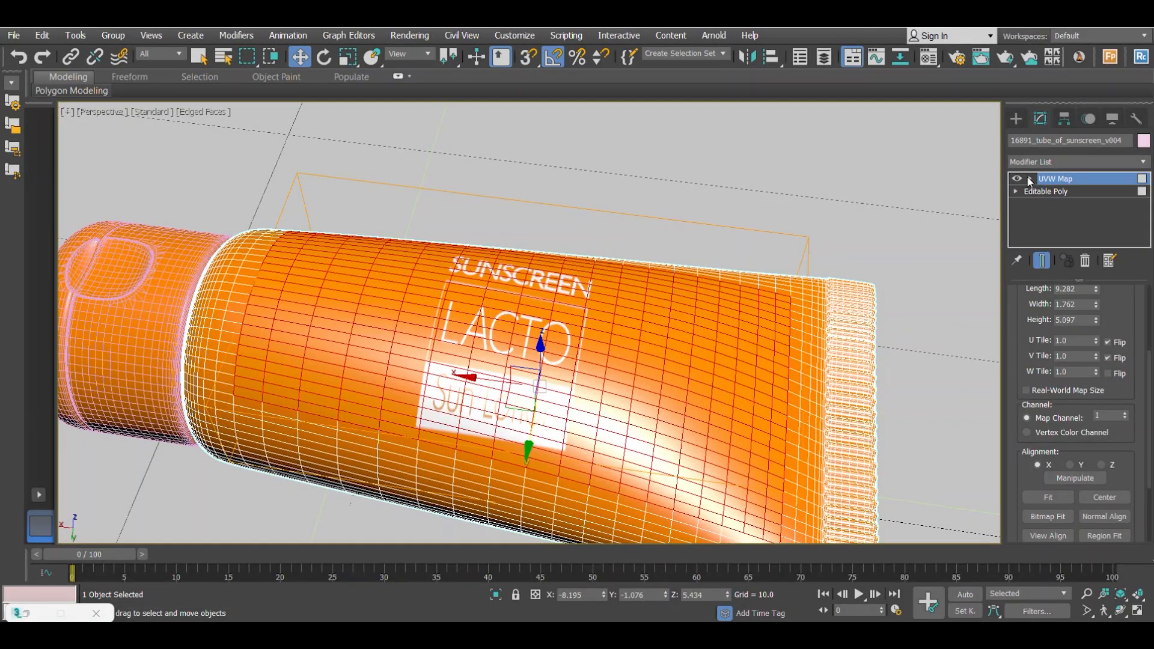
# - At the UVW Map's Gizmo level, scale the mapping gizmo slightly to adjust the label's size on the tube
pyautogui.click(1030, 179)
pyautogui.click(1054, 191)
pyautogui.keyDown('alt'); pyautogui.moveTo(664, 289); pyautogui.dragTo(591, 255, button='middle'); pyautogui.keyUp('alt')
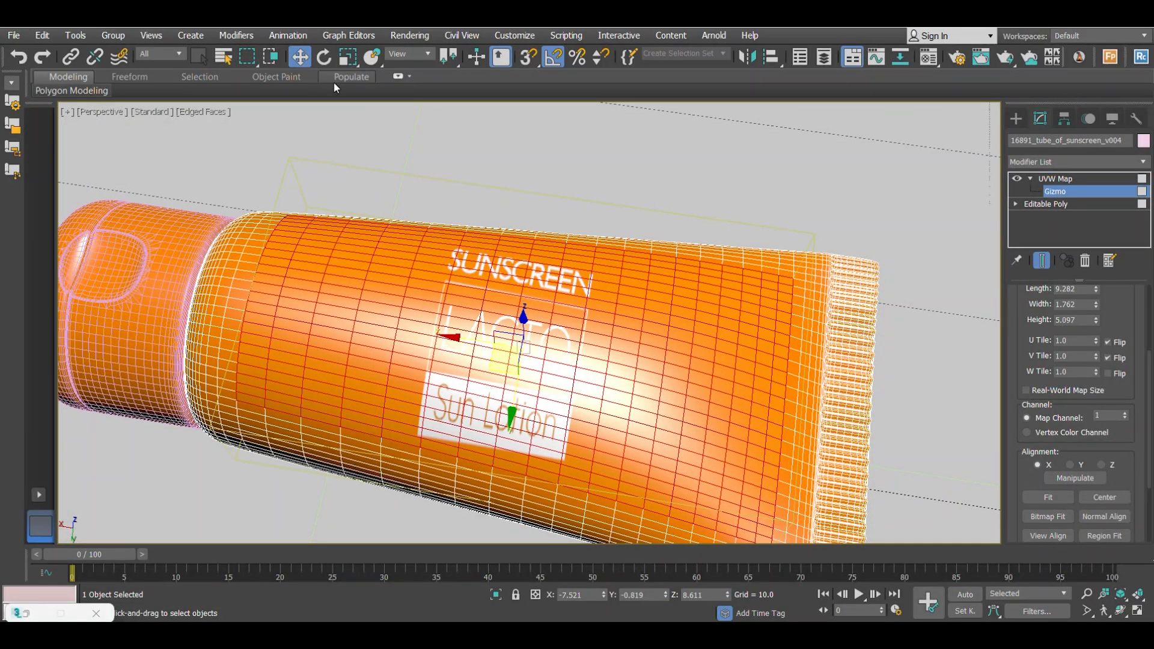
pyautogui.click(347, 56)
pyautogui.keyDown('alt'); pyautogui.moveTo(626, 344); pyautogui.dragTo(619, 351, button='middle'); pyautogui.keyUp('alt')
pyautogui.moveTo(609, 363); pyautogui.dragTo(615, 360)
pyautogui.keyDown('alt'); pyautogui.moveTo(615, 360); pyautogui.dragTo(593, 338, button='middle'); pyautogui.keyUp('alt')
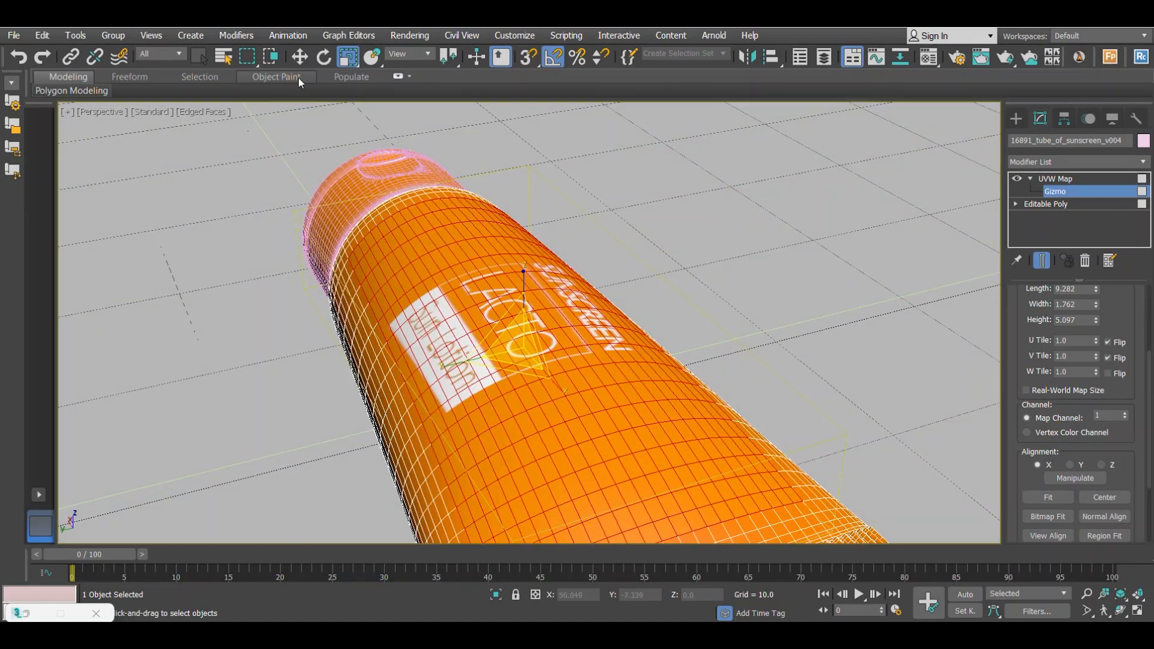
# - Move the mapping gizmo along Y to about -1.208 to reposition the label across the tube's upper surface
pyautogui.click(300, 57)
pyautogui.keyDown('alt'); pyautogui.moveTo(354, 131); pyautogui.dragTo(468, 350, button='middle'); pyautogui.keyUp('alt')
pyautogui.moveTo(472, 351); pyautogui.dragTo(477, 353)
pyautogui.keyDown('alt'); pyautogui.moveTo(478, 353); pyautogui.dragTo(571, 374, button='middle'); pyautogui.keyUp('alt')
pyautogui.scroll(-3, 572, 374)
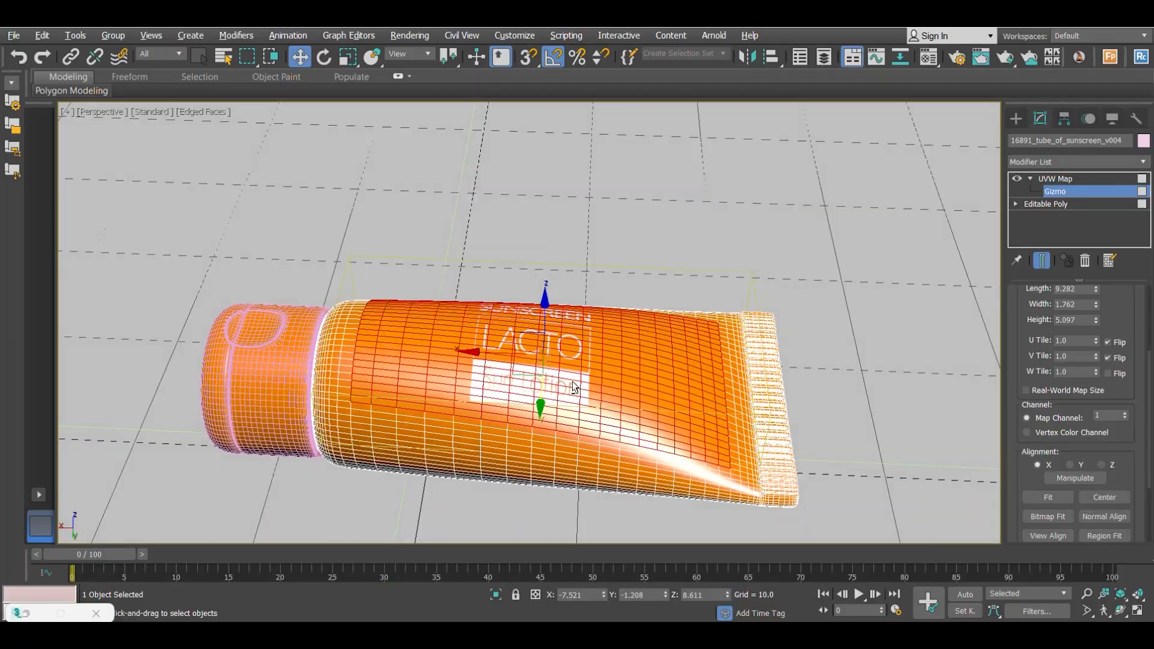
# - Leave gizmo editing and convert the tube body to an Editable Poly
pyautogui.click(1077, 182)
pyautogui.keyDown('alt'); pyautogui.moveTo(565, 324); pyautogui.dragTo(563, 300, button='middle'); pyautogui.keyUp('alt')
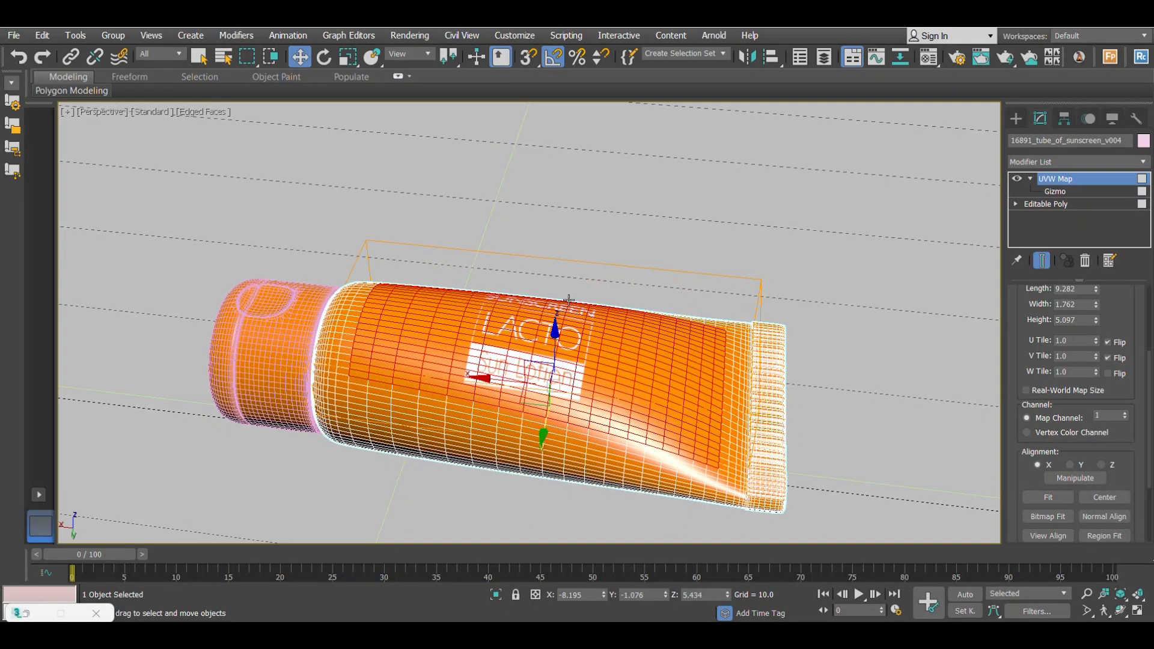
pyautogui.rightClick(563, 289)
pyautogui.moveTo(614, 462)
pyautogui.click(753, 472)
# - Give the tube body and cap a black object colour and render the perspective view to check the label
pyautogui.keyDown('alt'); pyautogui.moveTo(721, 391); pyautogui.dragTo(706, 318, button='middle'); pyautogui.keyUp('alt')
pyautogui.keyDown('ctrl'); pyautogui.click(361, 358); pyautogui.keyUp('ctrl')
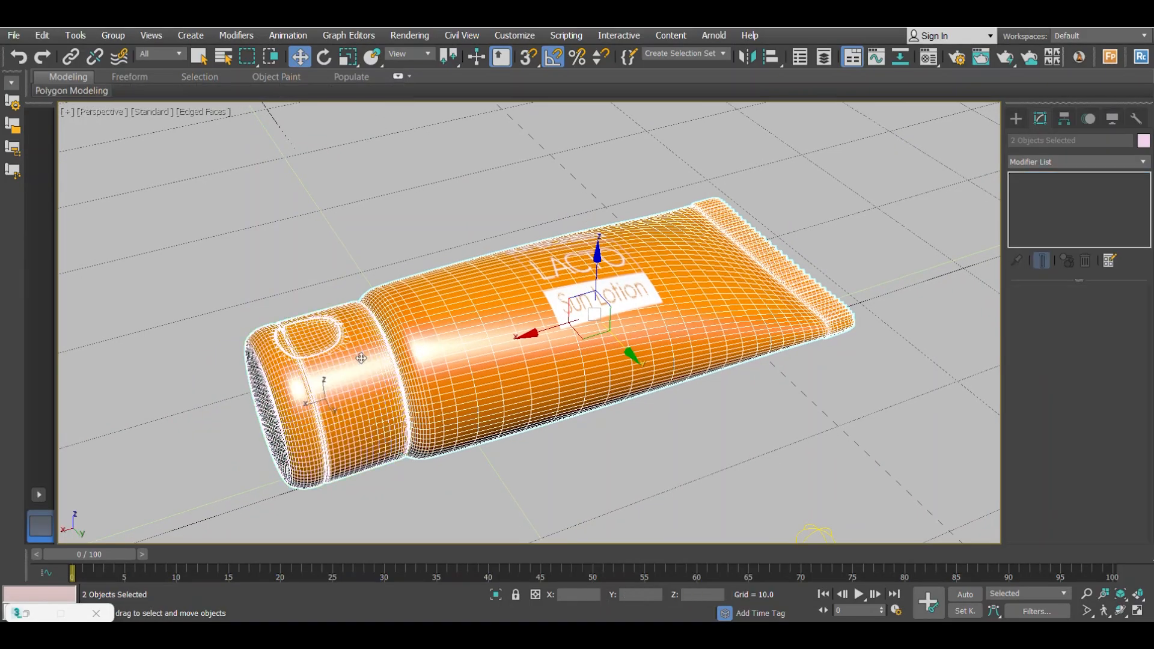
pyautogui.click(1144, 141)
pyautogui.click(700, 358)
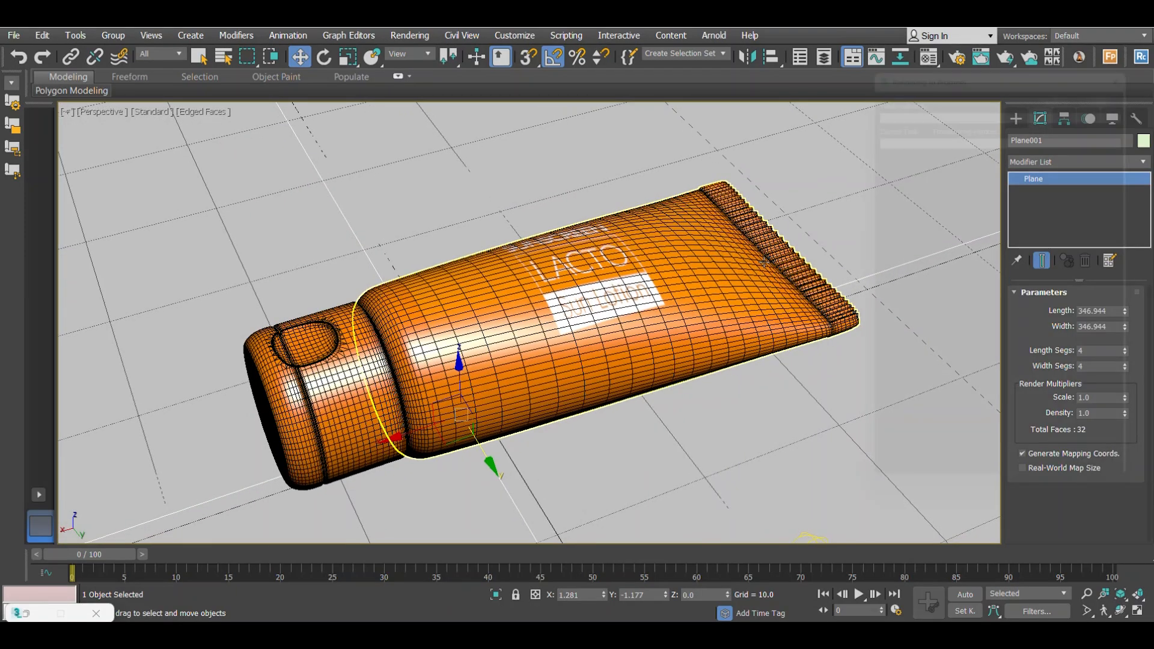
pyautogui.hotkey('shift', 'q')
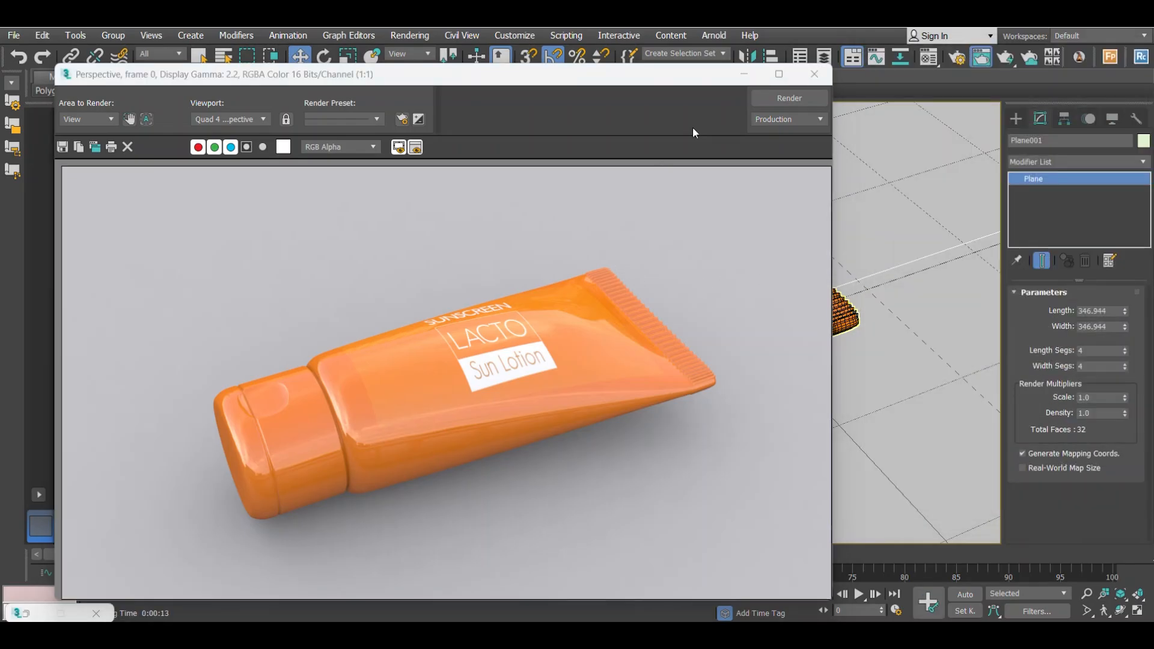
pyautogui.click(814, 75)
# - Load Lable.png as the diffuse bitmap of the first orange material, 01 - Default, and show it in the viewport
pyautogui.press('m')
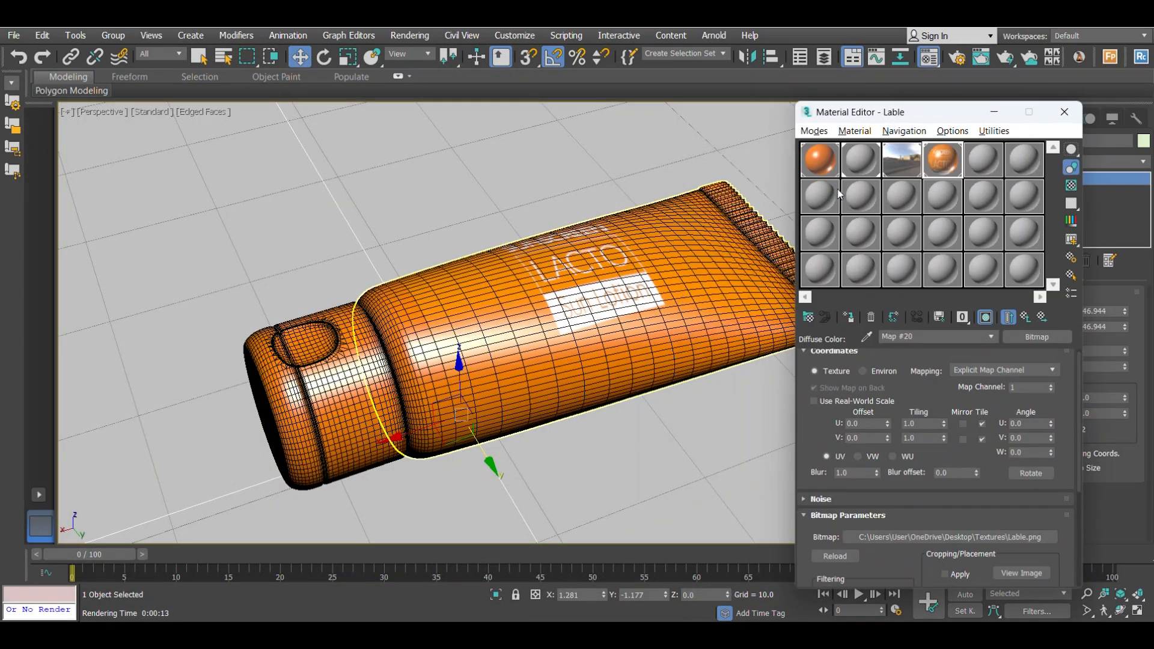
pyautogui.click(831, 160)
pyautogui.moveTo(825, 360); pyautogui.dragTo(809, 527)
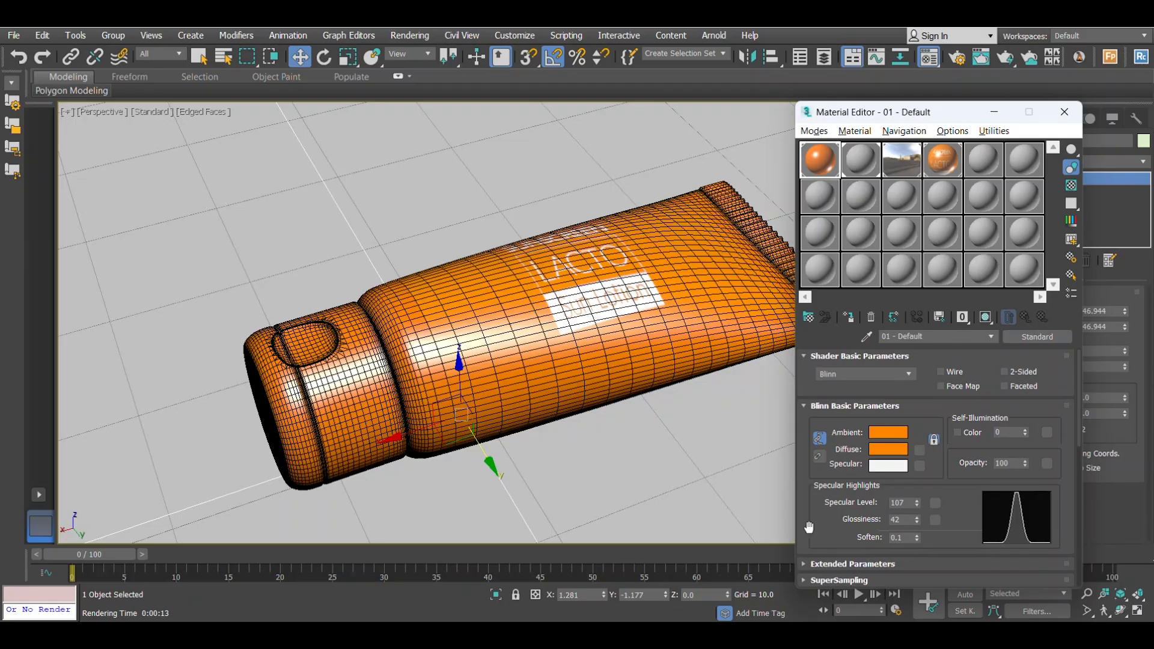
pyautogui.click(922, 459)
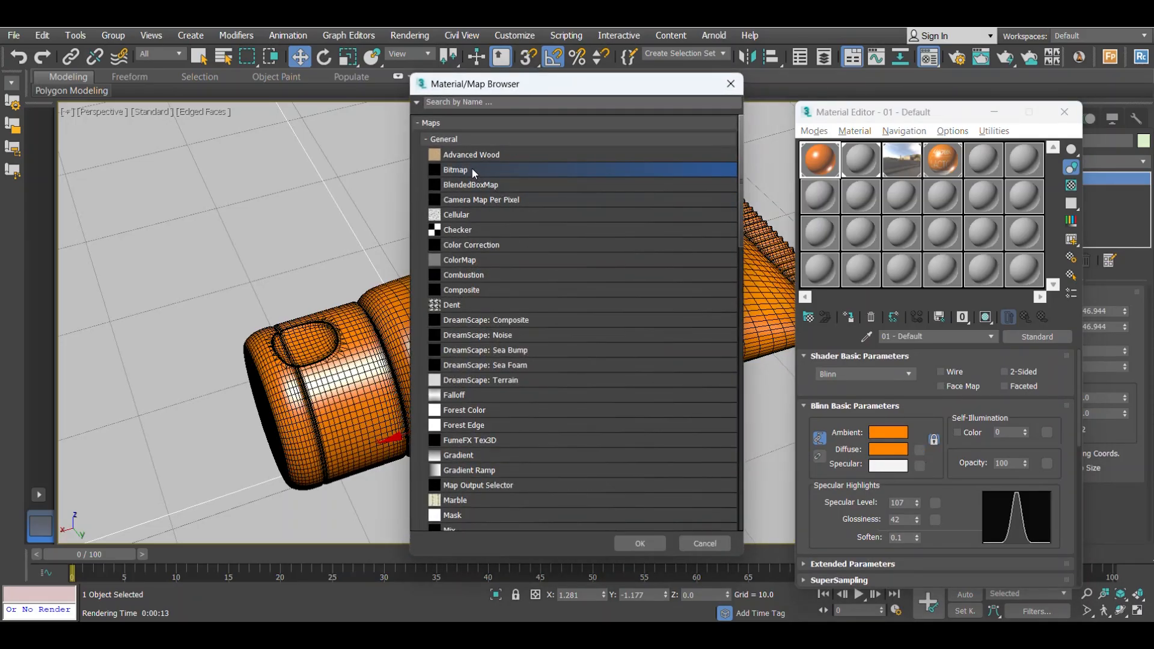
pyautogui.doubleClick(471, 167)
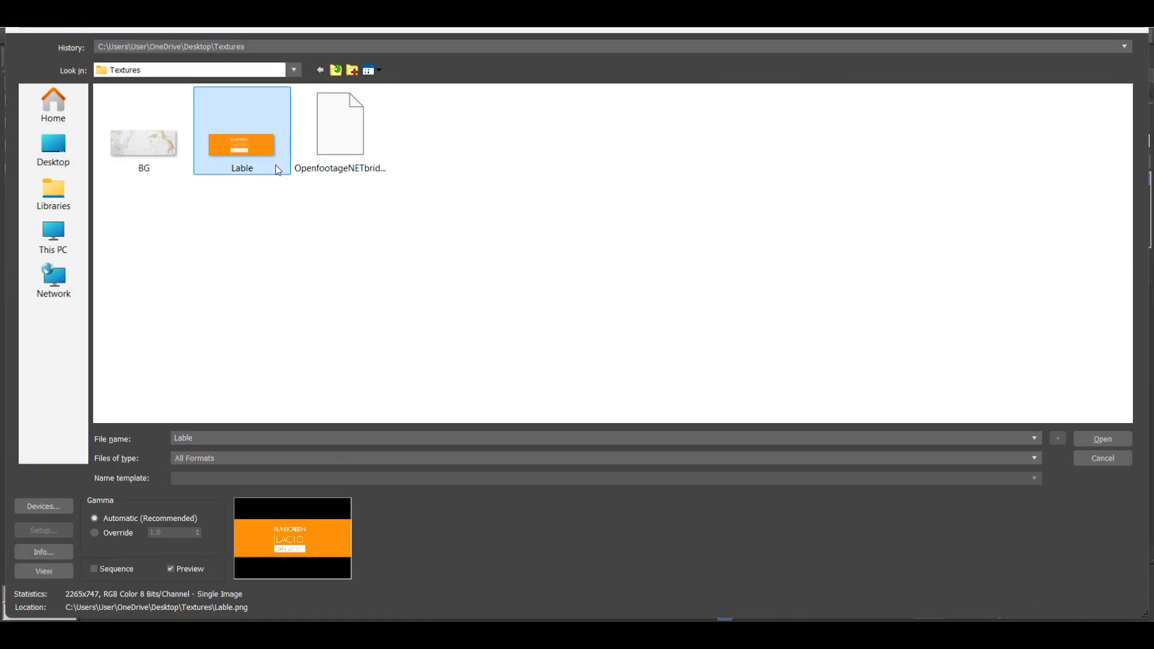
pyautogui.doubleClick(244, 146)
pyautogui.click(986, 318)
# - Apply cropping to that bitmap around a plain orange area beside the lettering: U 0.026, V 0.129, W 0.214, H 0.546
pyautogui.scroll(-5, 844, 408)
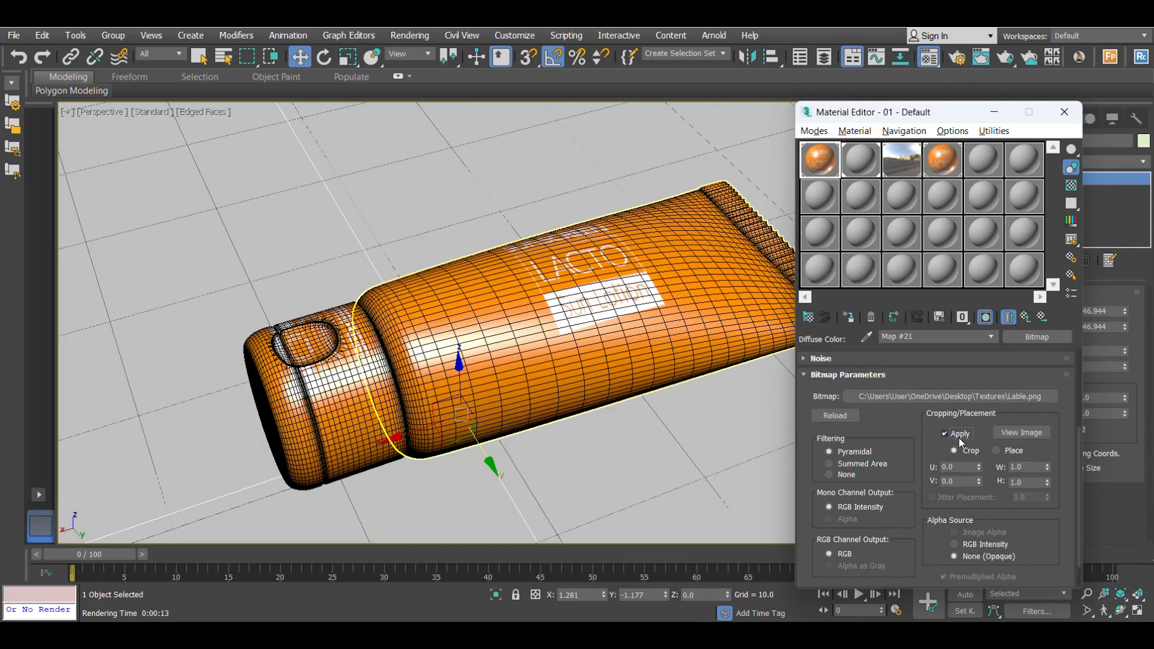
pyautogui.click(1021, 432)
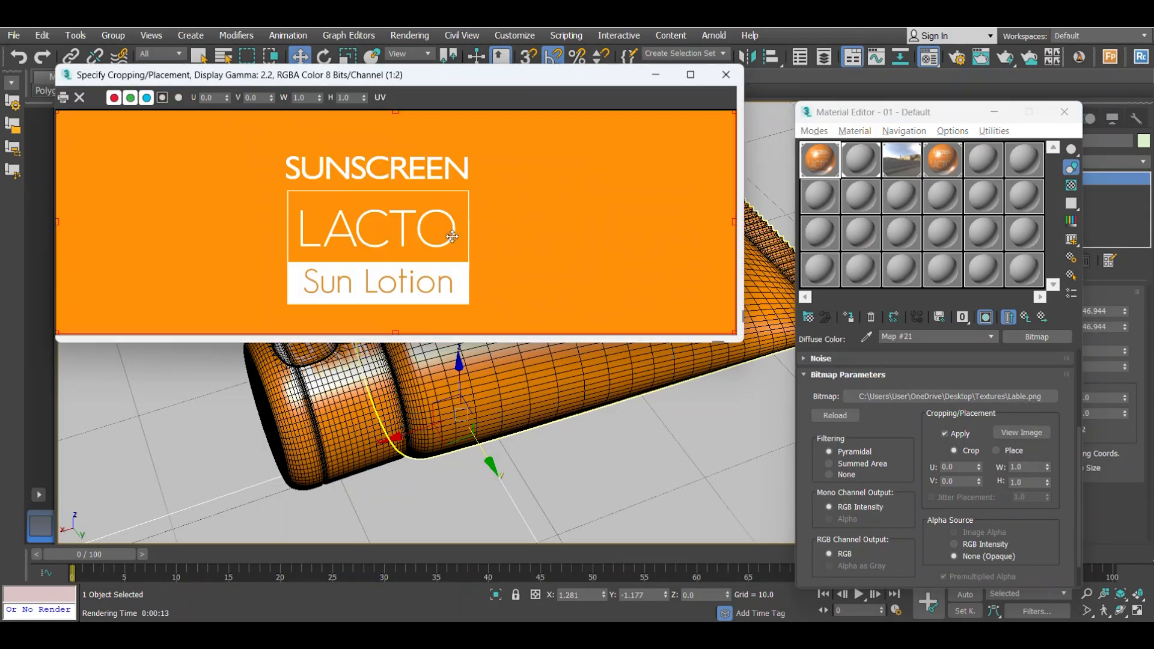
pyautogui.moveTo(572, 285); pyautogui.dragTo(407, 245)
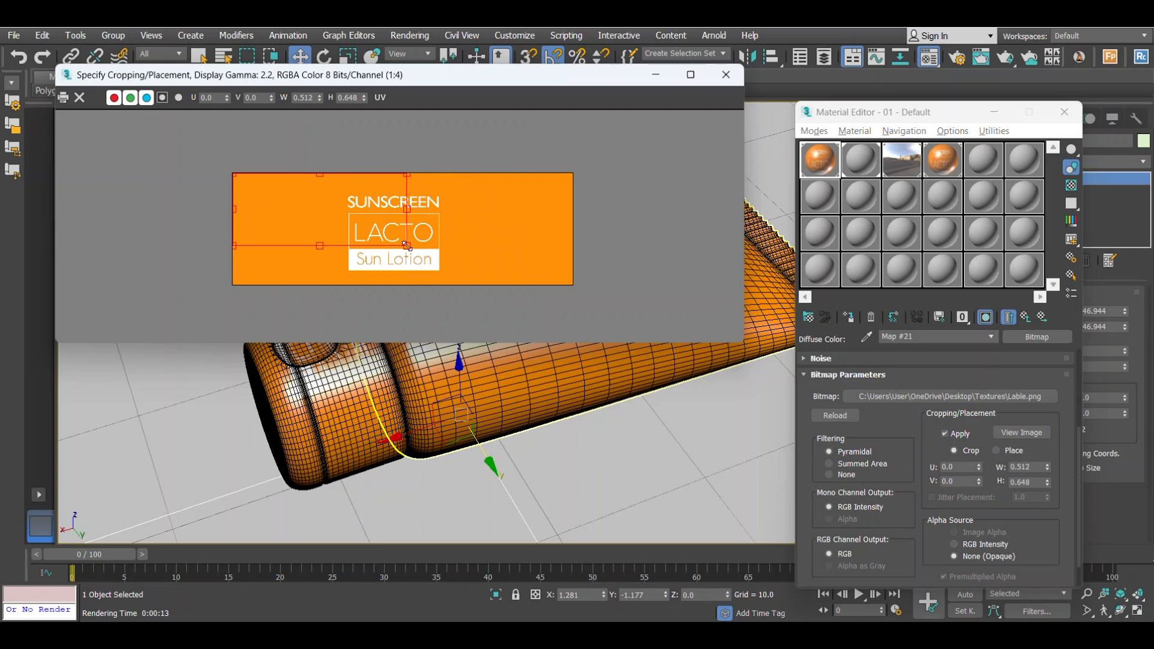
pyautogui.moveTo(399, 75); pyautogui.dragTo(865, 135)
pyautogui.moveTo(873, 305); pyautogui.dragTo(756, 279)
pyautogui.moveTo(1084, 141); pyautogui.dragTo(944, 139)
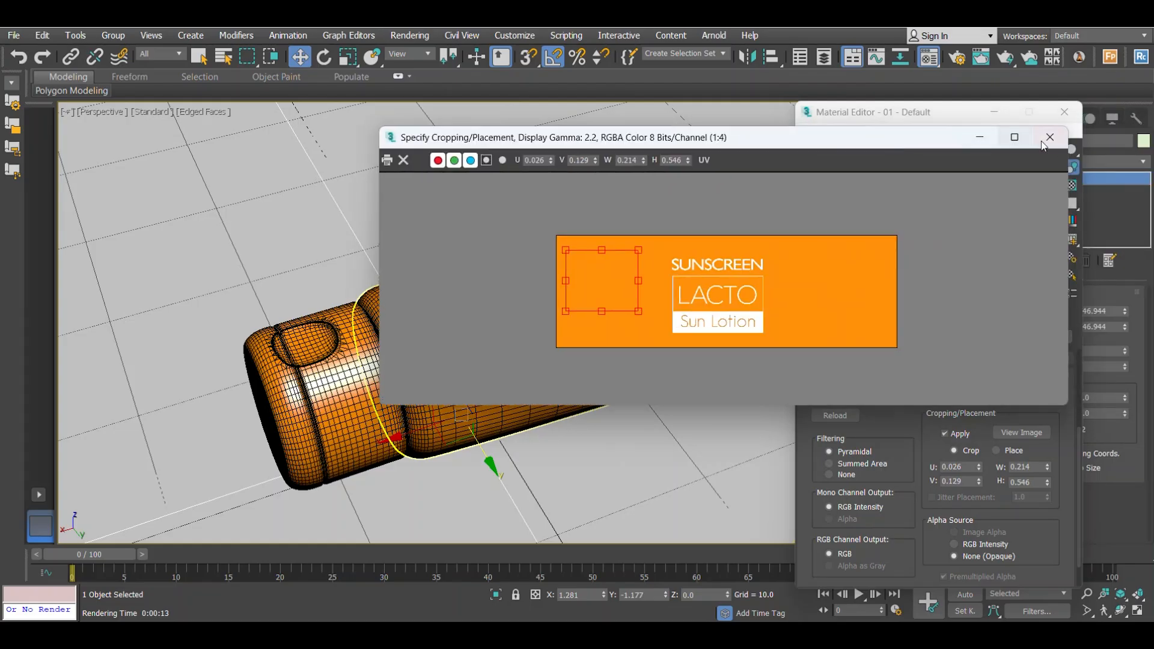
pyautogui.click(1036, 140)
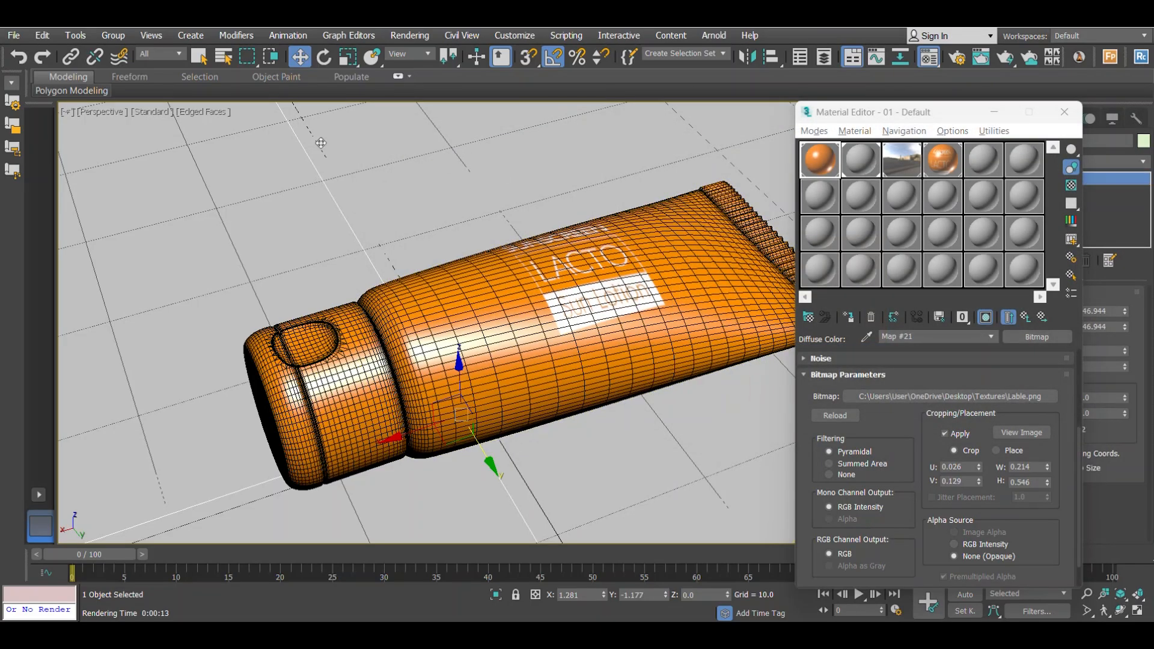
# - Turn off edged faces in the viewport and render the perspective view to check how the body and label colours match
pyautogui.click(204, 113)
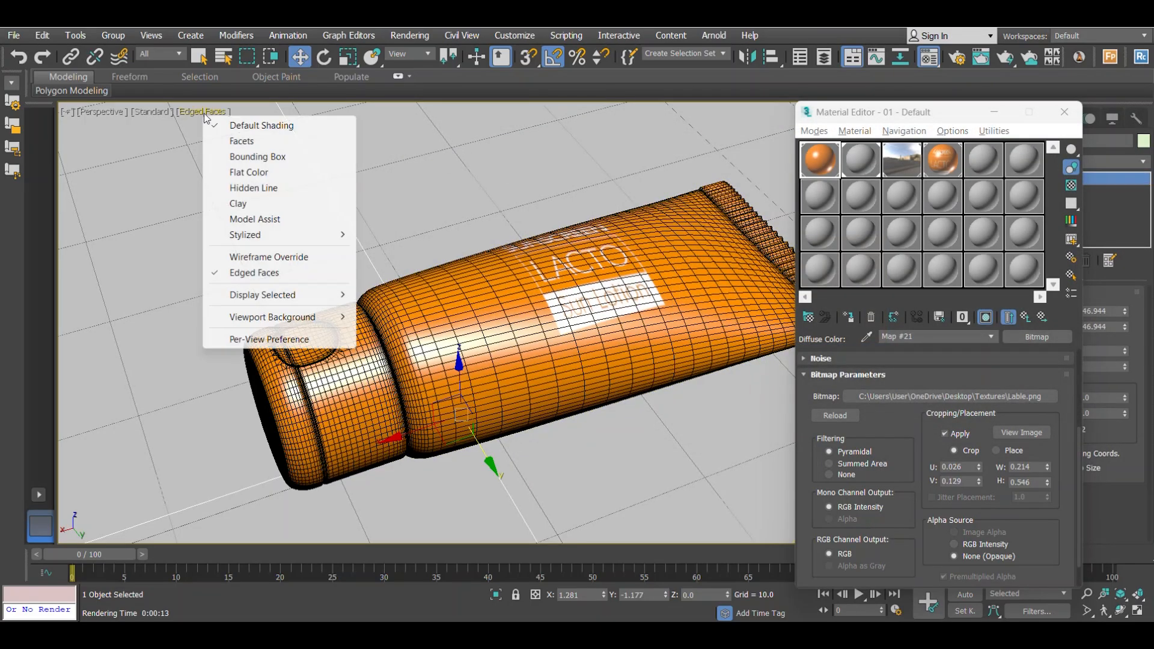
pyautogui.click(231, 271)
pyautogui.keyDown('alt'); pyautogui.moveTo(549, 327); pyautogui.dragTo(559, 297, button='middle'); pyautogui.keyUp('alt')
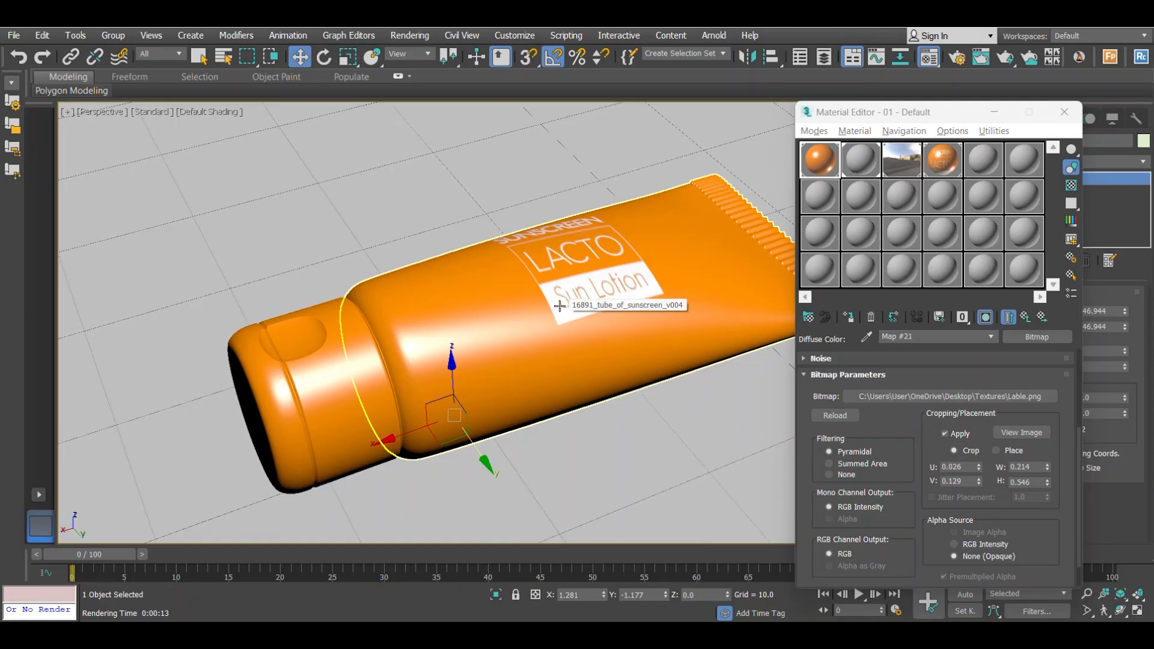
pyautogui.hotkey('shift', 'q')
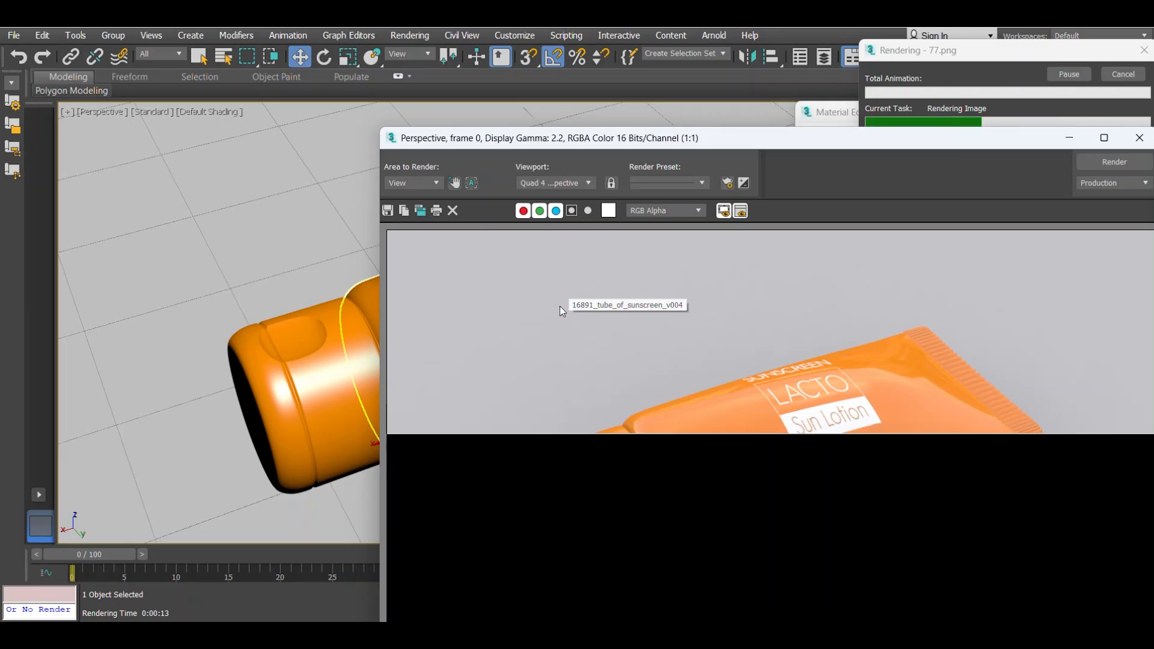
pyautogui.moveTo(635, 143); pyautogui.dragTo(357, 103)
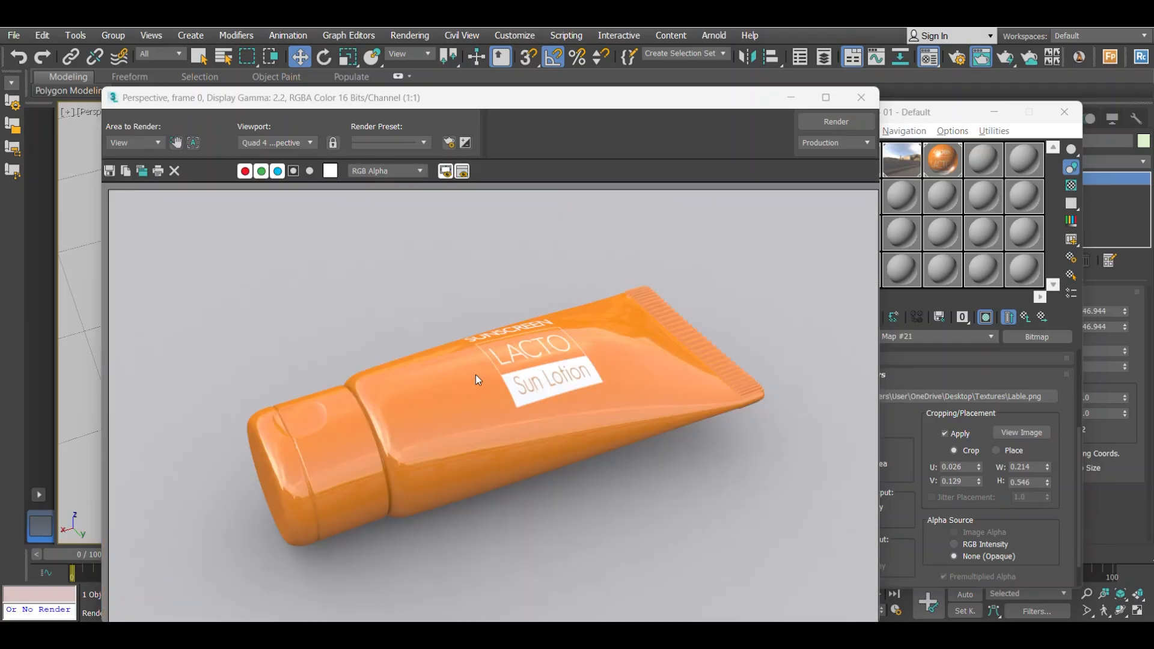
pyautogui.click(862, 98)
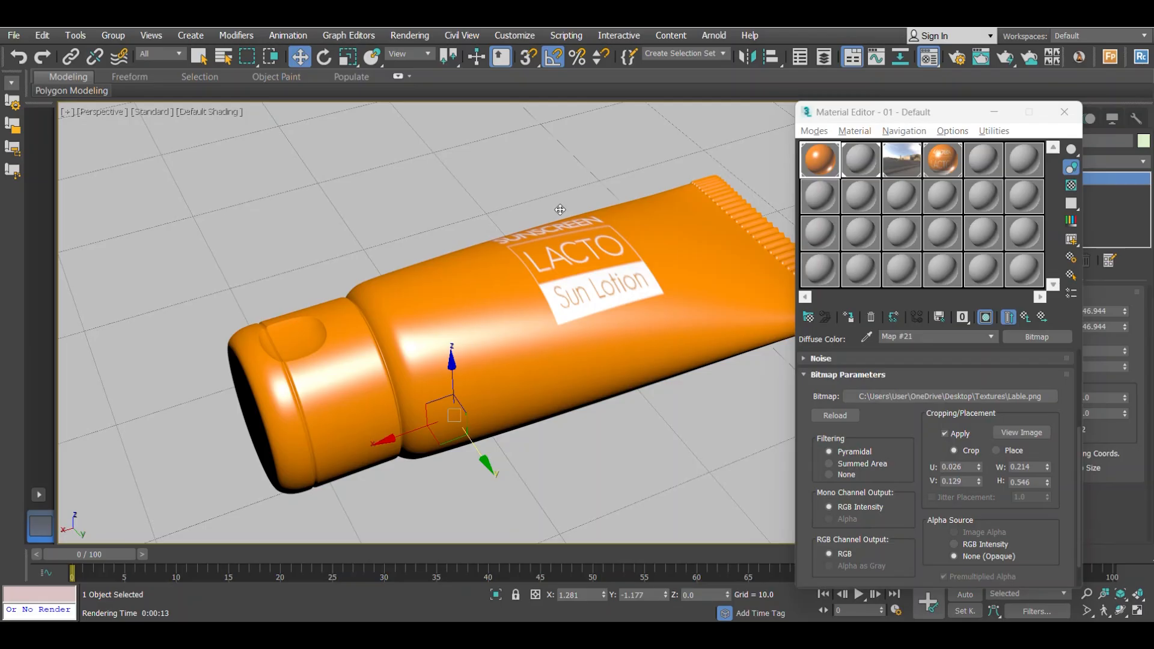
# - Close the Material Editor and frame the whole tube in the perspective viewport
pyautogui.keyDown('alt'); pyautogui.moveTo(534, 231); pyautogui.dragTo(537, 231, button='middle'); pyautogui.keyUp('alt')
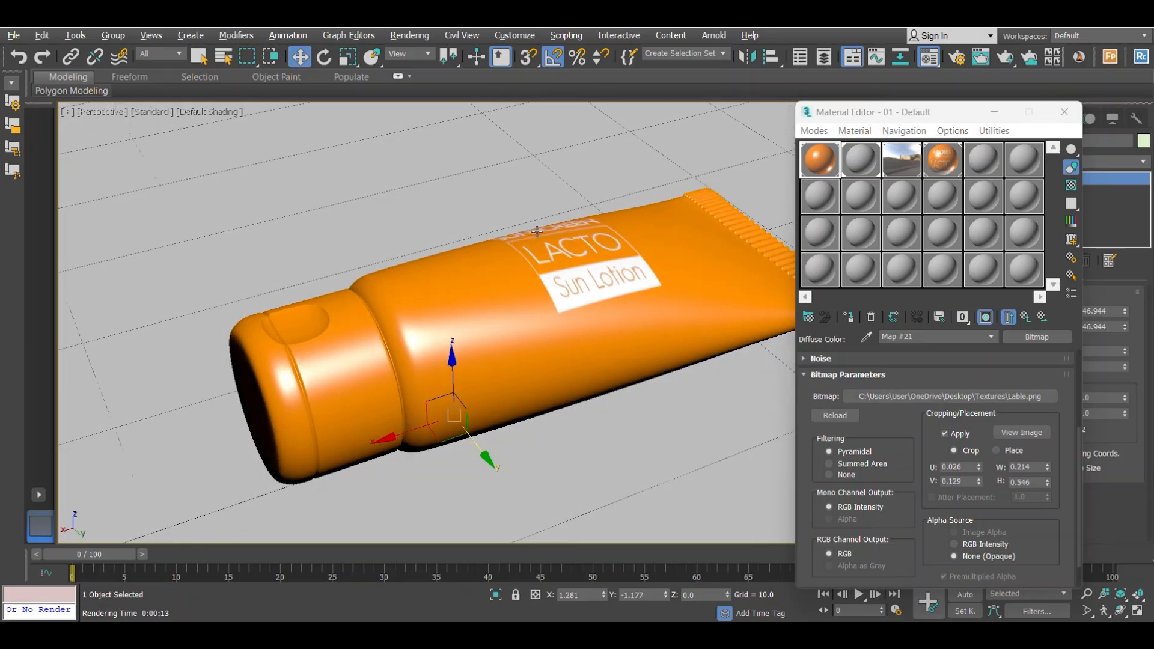
pyautogui.scroll(-3, 617, 245)
pyautogui.moveTo(617, 245)
pyautogui.keyDown('alt'); pyautogui.mouseDown(button='middle')
pyautogui.moveTo(604, 247)
pyautogui.moveTo(626, 254)
pyautogui.mouseUp(button='middle'); pyautogui.keyUp('alt')
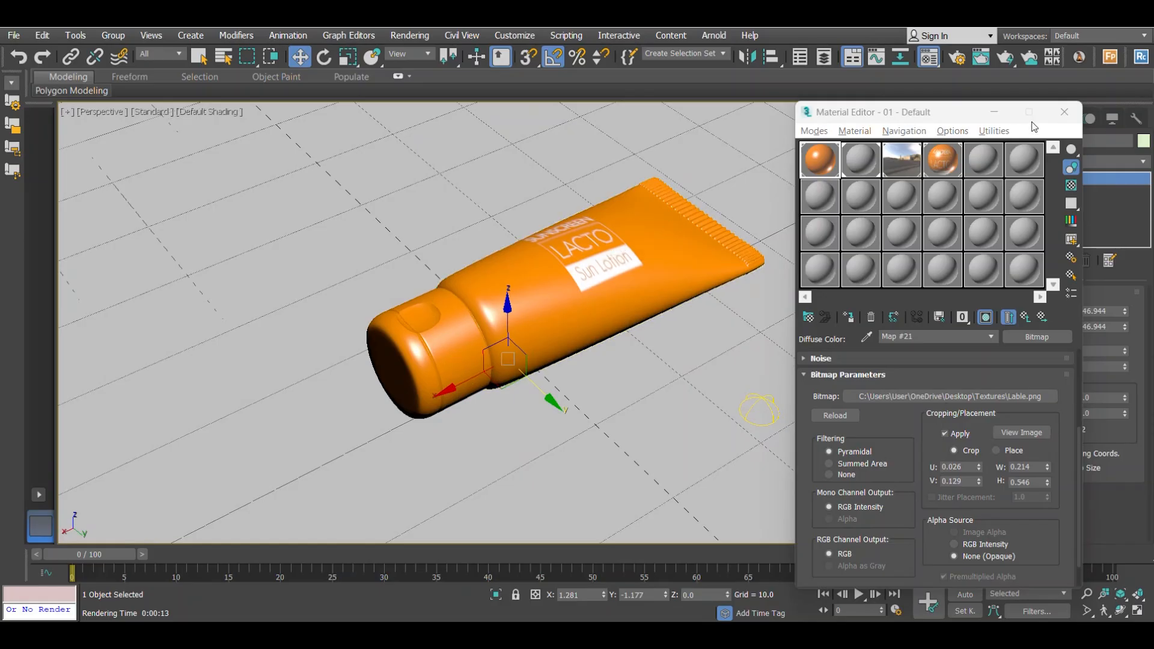
pyautogui.click(1062, 112)
pyautogui.moveTo(645, 266); pyautogui.dragTo(600, 290, button='middle')
# - Place a standard Omni light beside the tube and raise it high above the plane, to a Z of about 58
pyautogui.click(1016, 119)
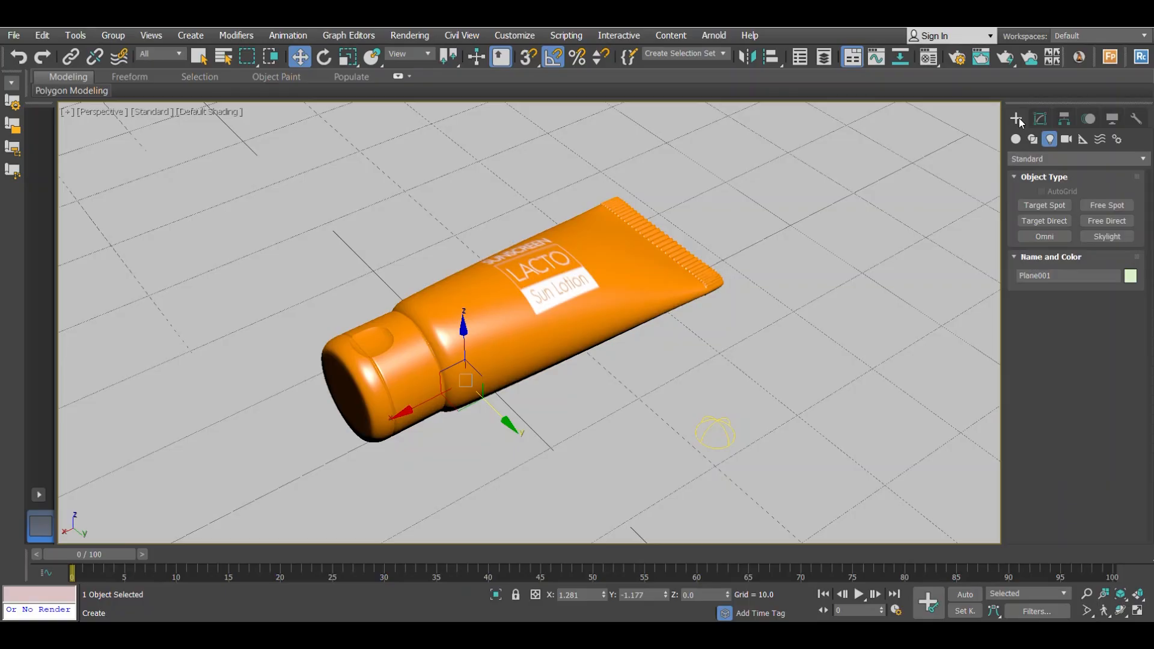
pyautogui.click(1044, 238)
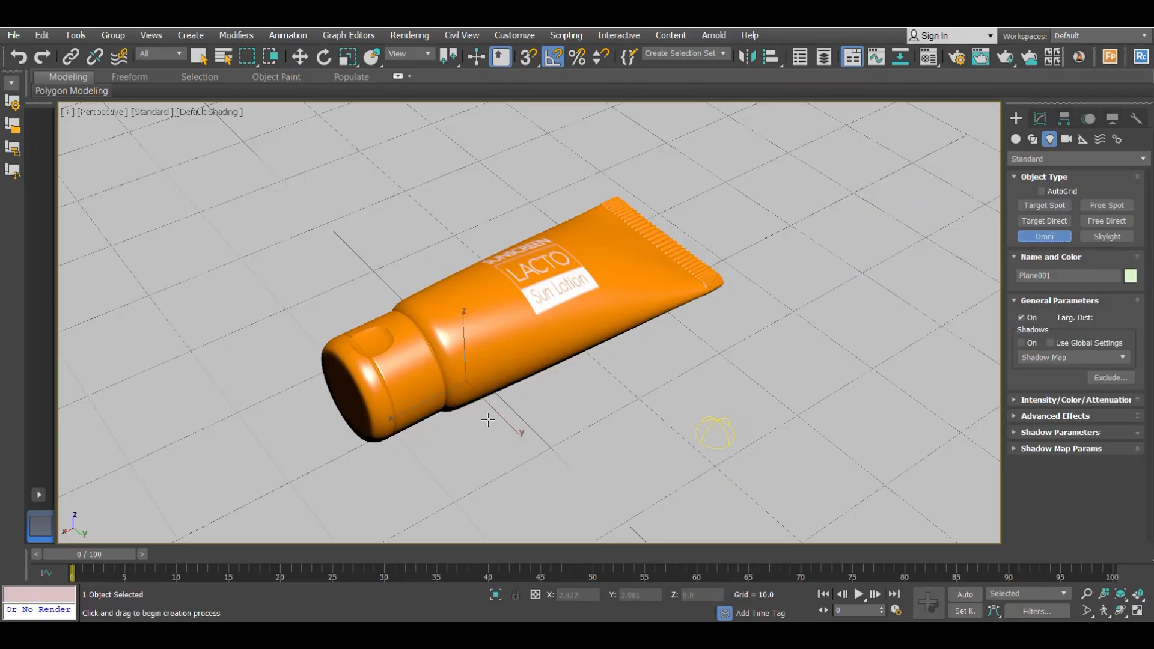
pyautogui.scroll(-3, 490, 481)
pyautogui.click(491, 493)
pyautogui.scroll(-2, 499, 487)
pyautogui.keyDown('alt'); pyautogui.moveTo(499, 485); pyautogui.dragTo(499, 454, button='middle'); pyautogui.keyUp('alt')
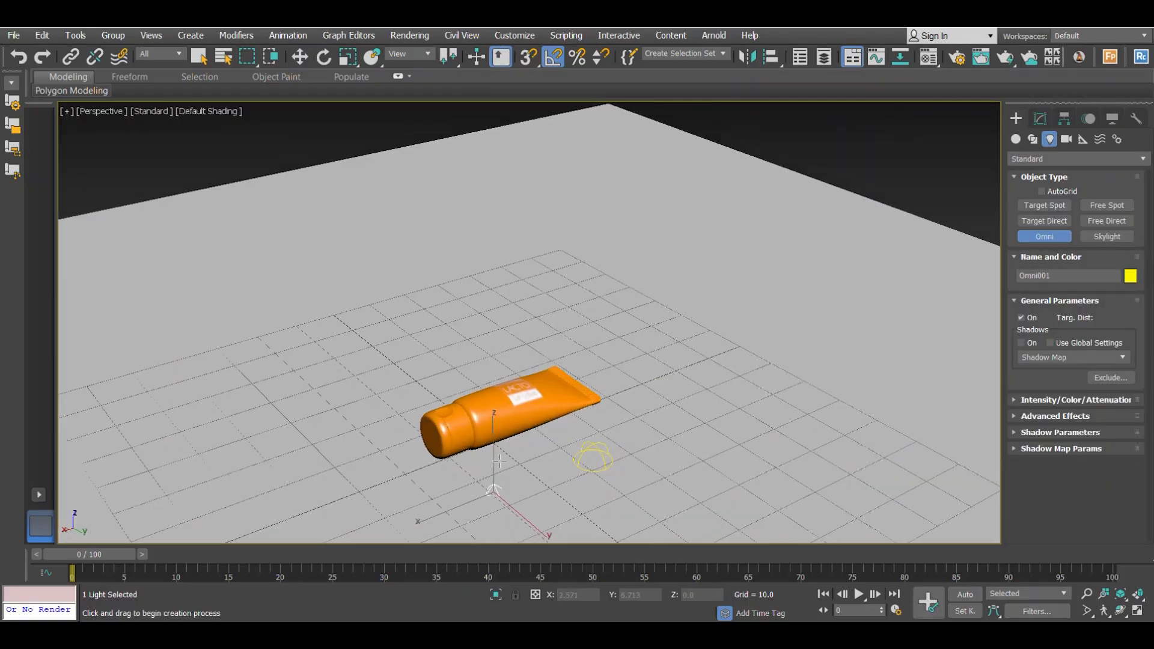
pyautogui.press('w')
pyautogui.moveTo(491, 447); pyautogui.dragTo(507, 160)
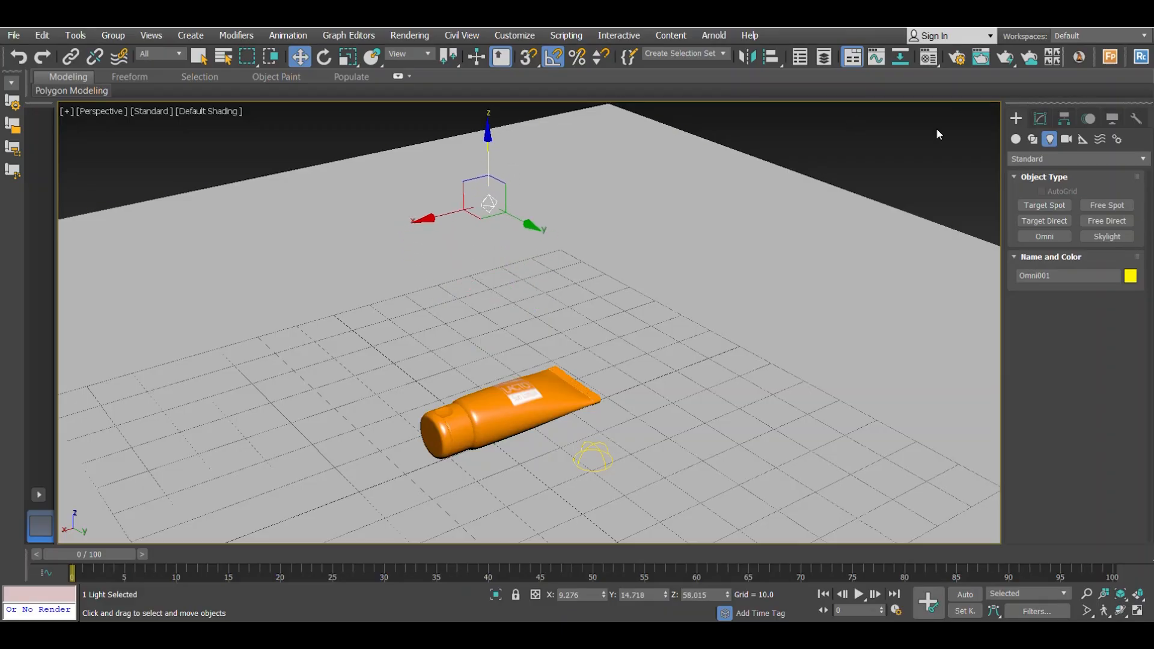
# - Set the omni light's multiplier to 0.5 and render the perspective view to check the brightness
pyautogui.click(1038, 120)
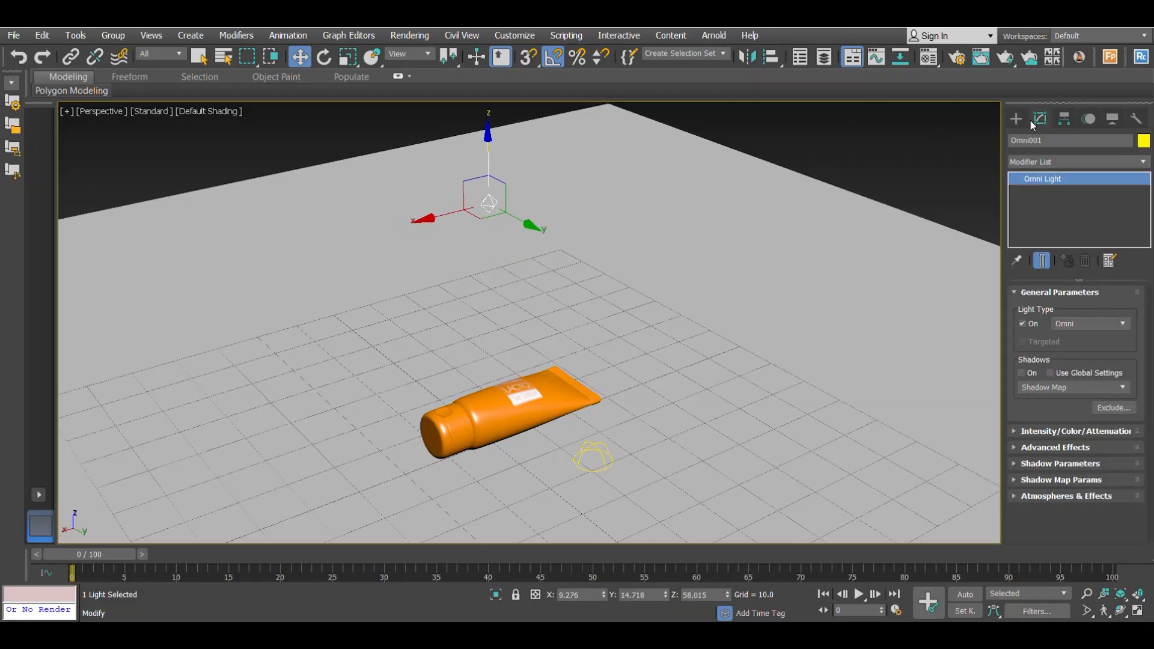
pyautogui.keyDown('alt'); pyautogui.moveTo(648, 278); pyautogui.dragTo(613, 322, button='middle'); pyautogui.keyUp('alt')
pyautogui.click(1057, 432)
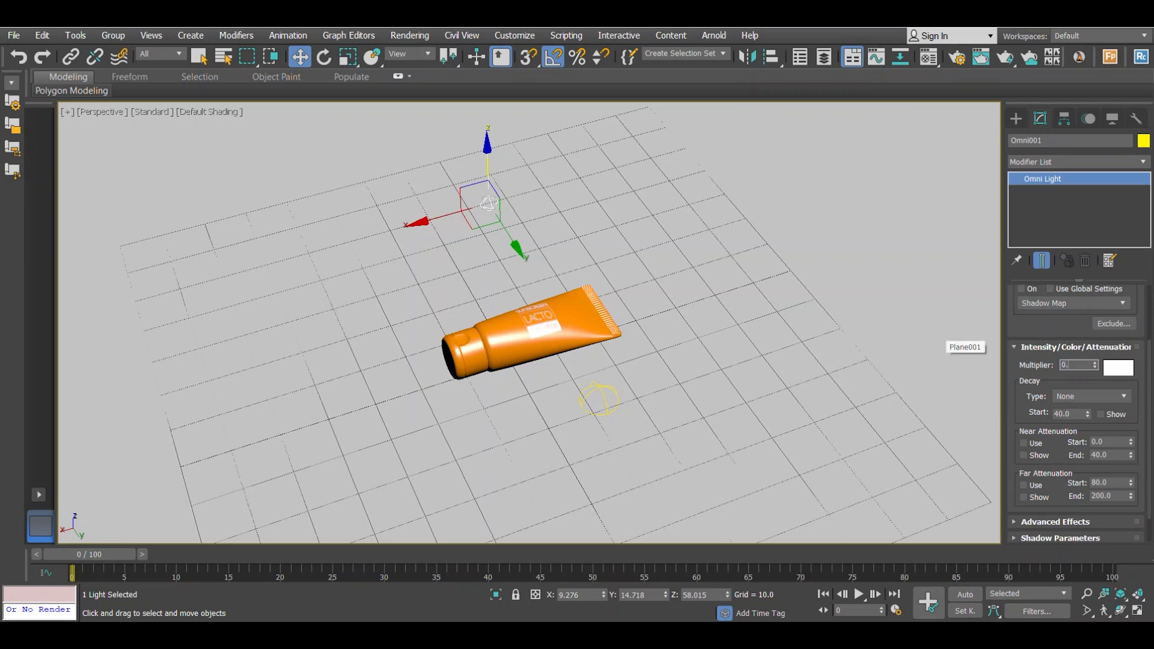
pyautogui.scroll(4, 542, 327)
pyautogui.scroll(-2, 543, 327)
pyautogui.scroll(4, 543, 327)
pyautogui.moveTo(563, 332); pyautogui.dragTo(598, 305, button='middle')
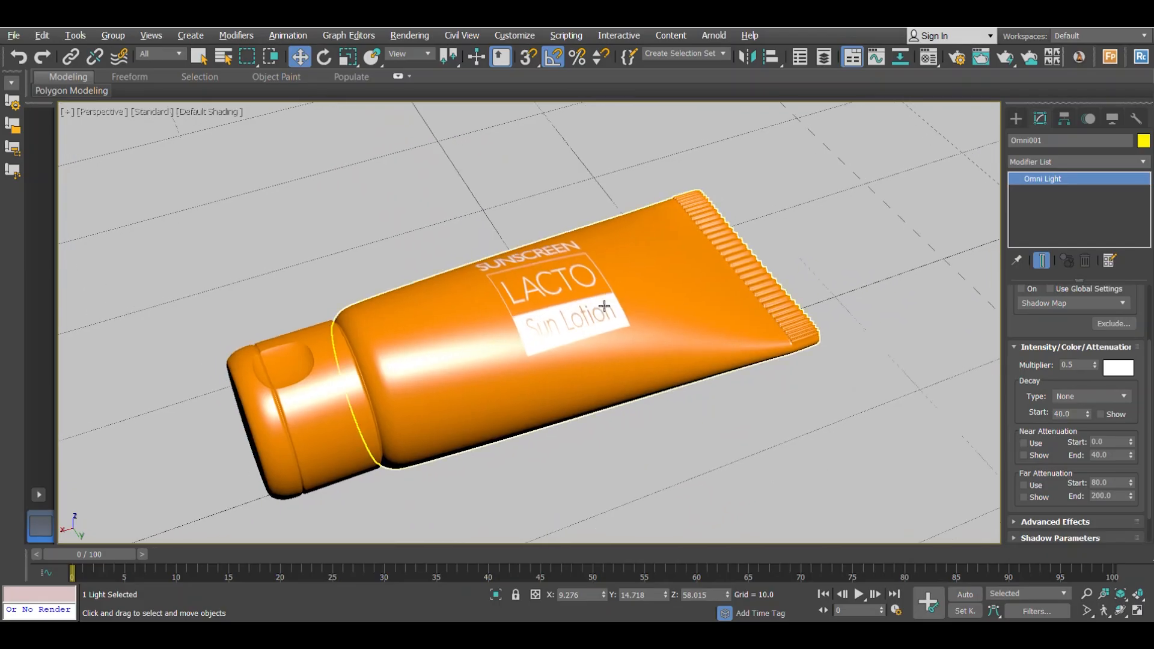
pyautogui.hotkey('shift', 'q')
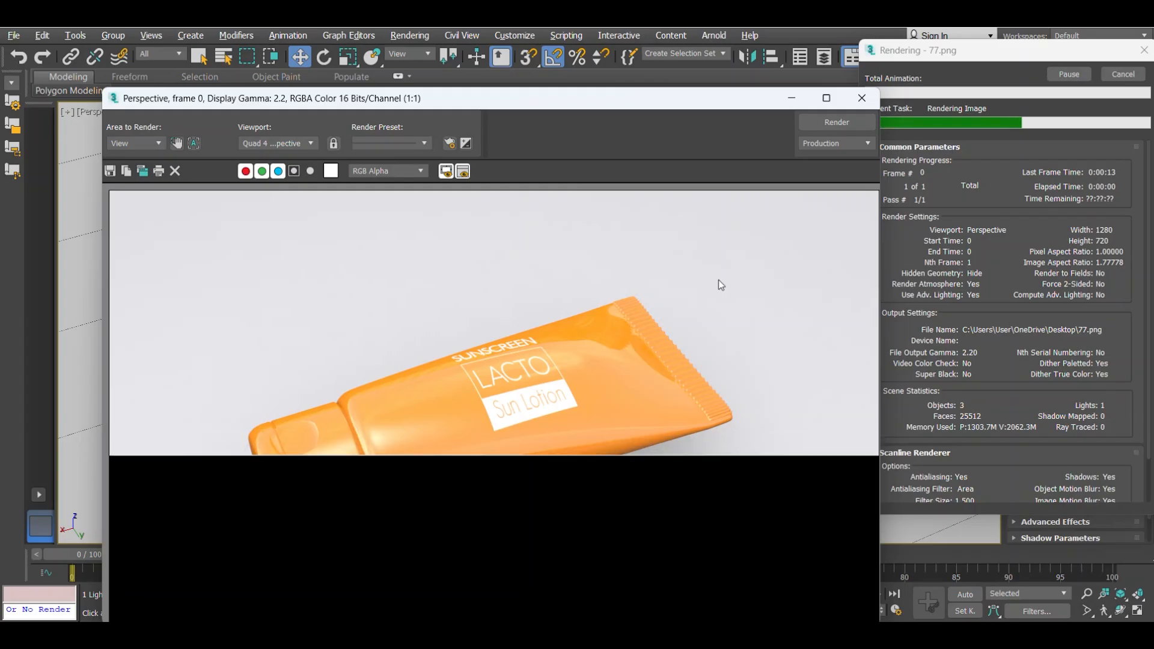
pyautogui.scroll(-1, 532, 376)
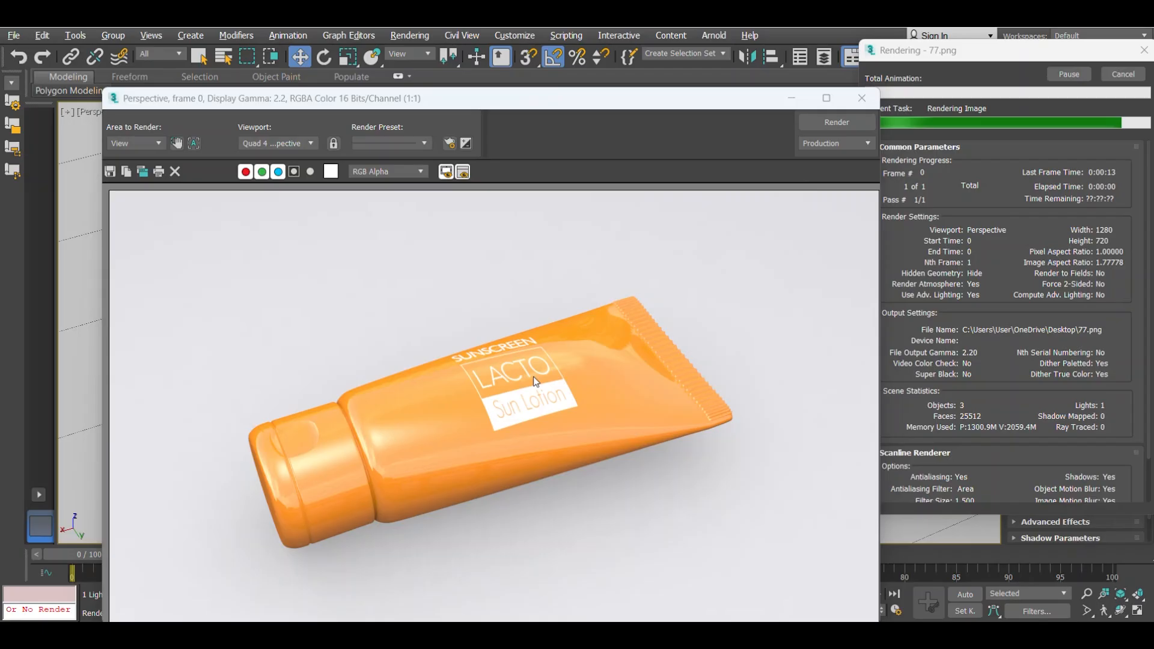
pyautogui.click(861, 98)
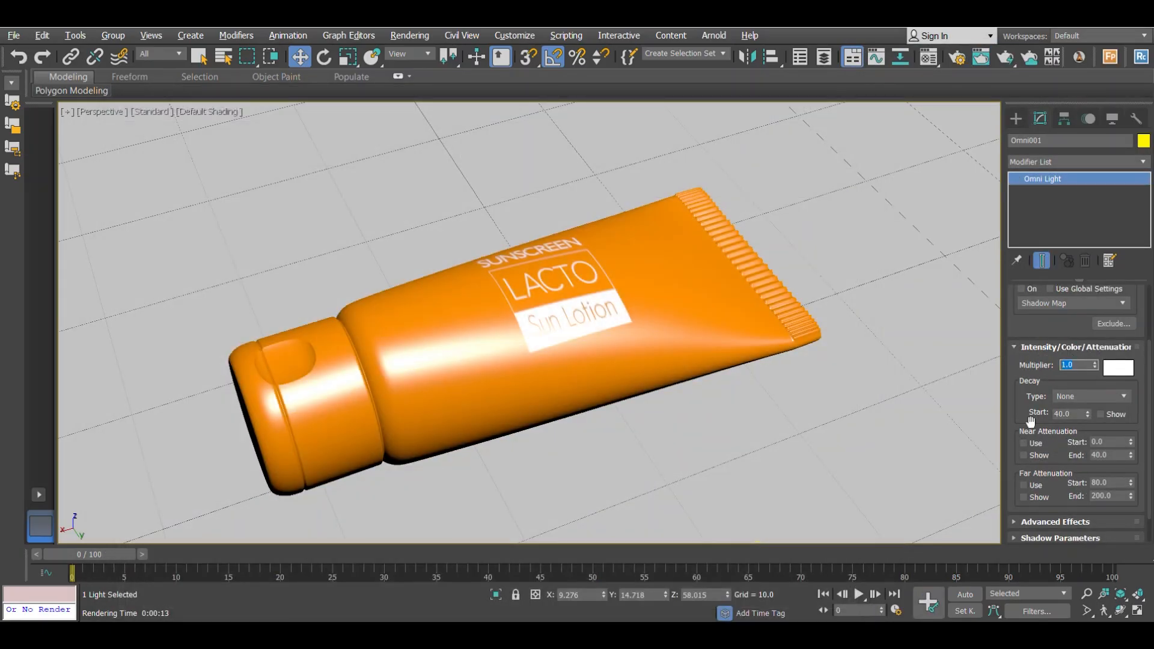
# - Set the omni light's multiplier to 1.0 with Diffuse disabled so it affects only Specular, and render the perspective view
pyautogui.scroll(-2, 1031, 421)
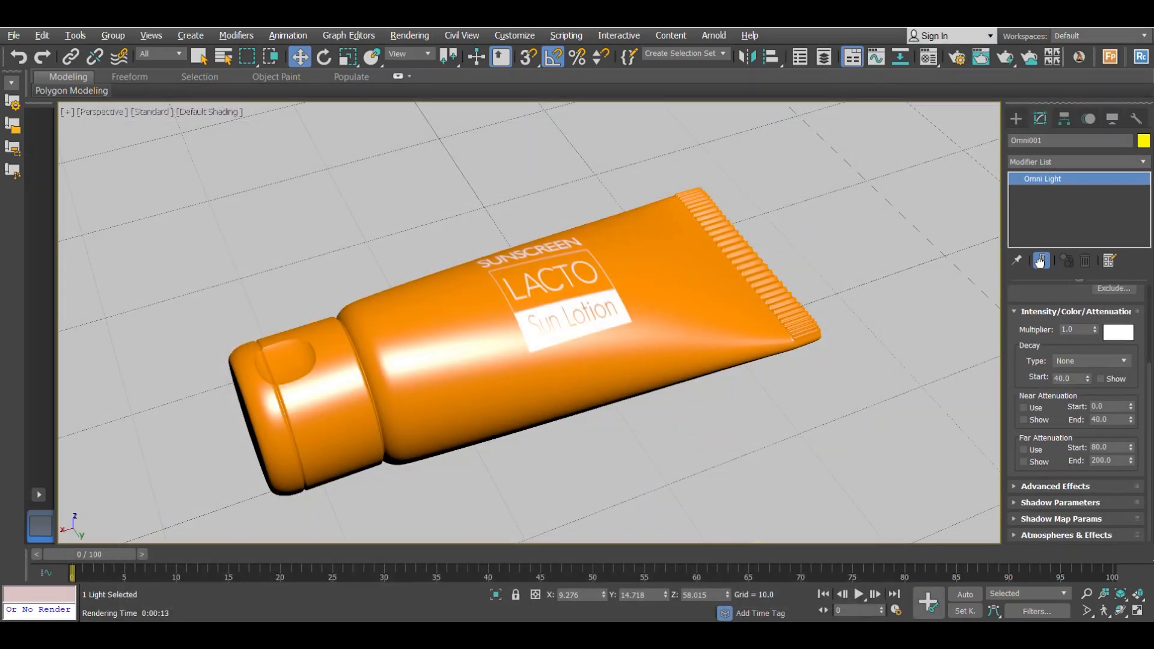
pyautogui.click(1048, 488)
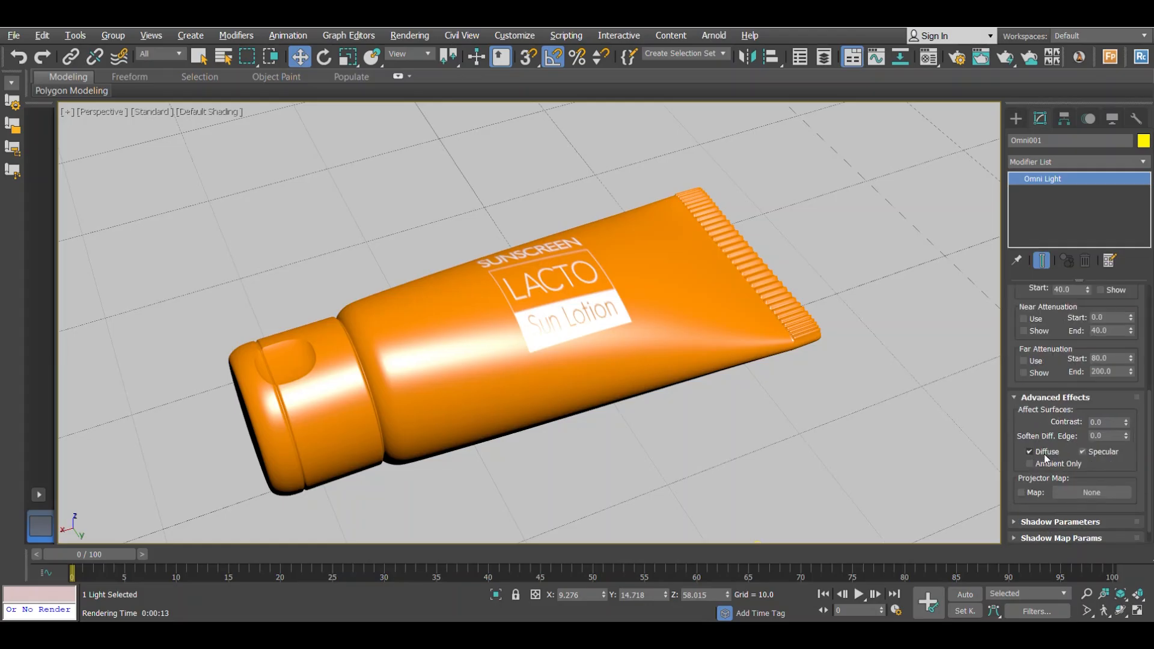
pyautogui.click(1072, 452)
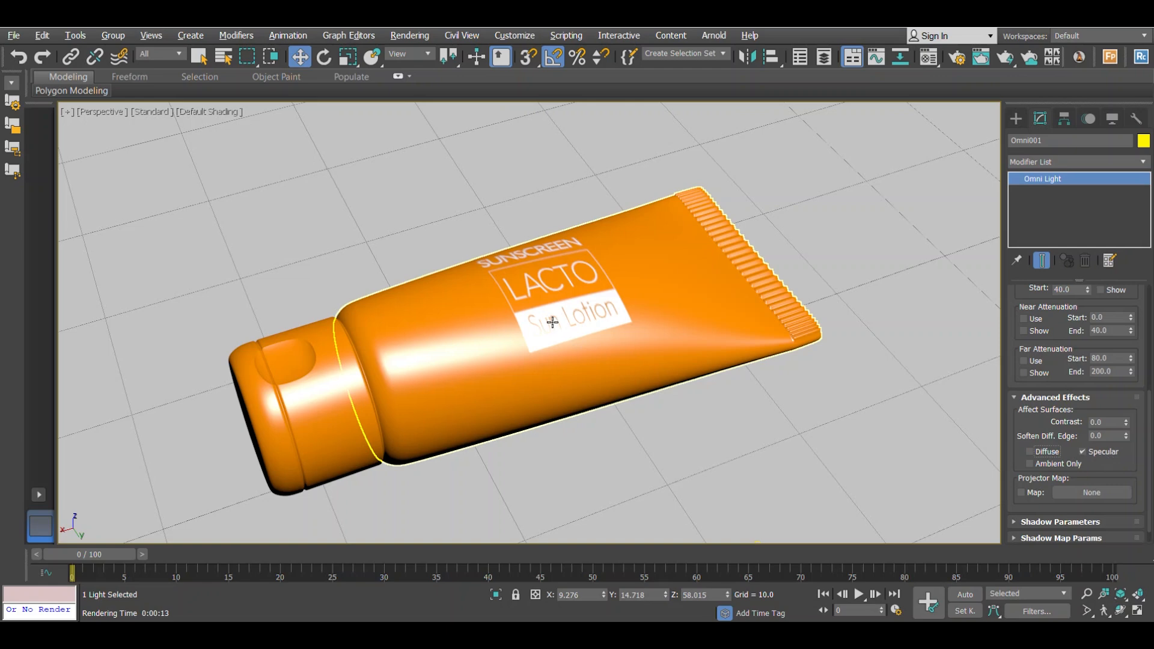
pyautogui.moveTo(522, 325)
pyautogui.keyDown('alt'); pyautogui.mouseDown(button='middle')
pyautogui.moveTo(559, 347)
pyautogui.moveTo(582, 392)
pyautogui.mouseUp(button='middle'); pyautogui.keyUp('alt')
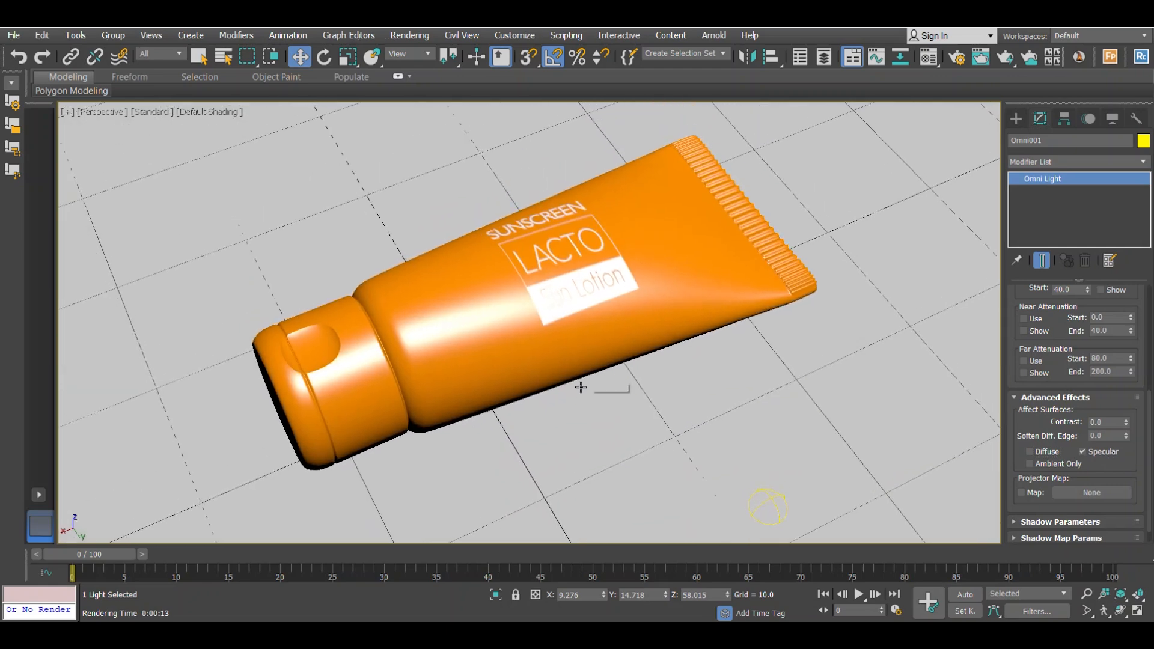
pyautogui.hotkey('shift', 'q')
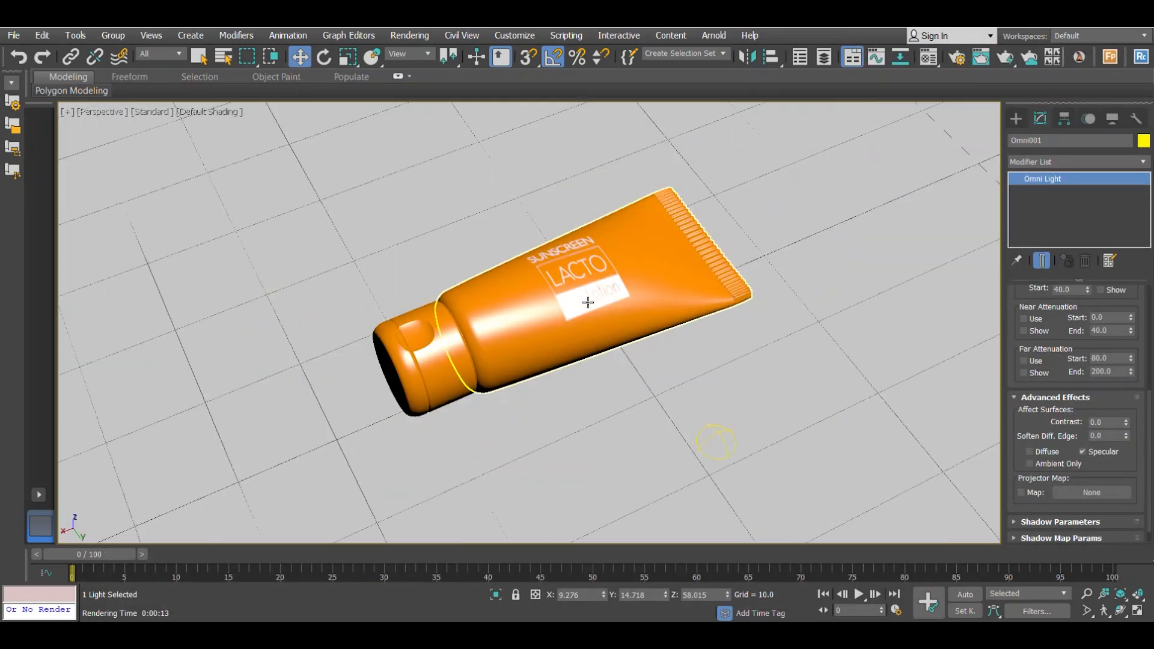
# - Group the tube body and its cap under the name Group001
pyautogui.click(587, 301)
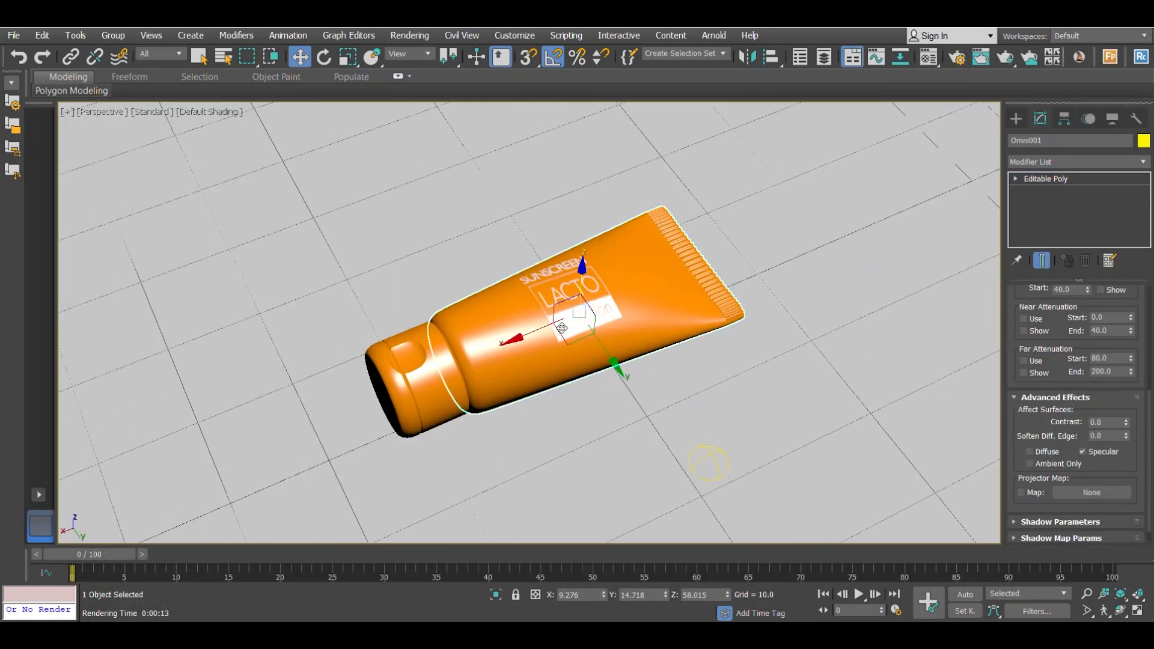
pyautogui.keyDown('ctrl'); pyautogui.click(415, 346); pyautogui.keyUp('ctrl')
pyautogui.keyDown('alt'); pyautogui.moveTo(447, 336); pyautogui.dragTo(415, 284, button='middle'); pyautogui.keyUp('alt')
pyautogui.click(114, 37)
pyautogui.click(115, 56)
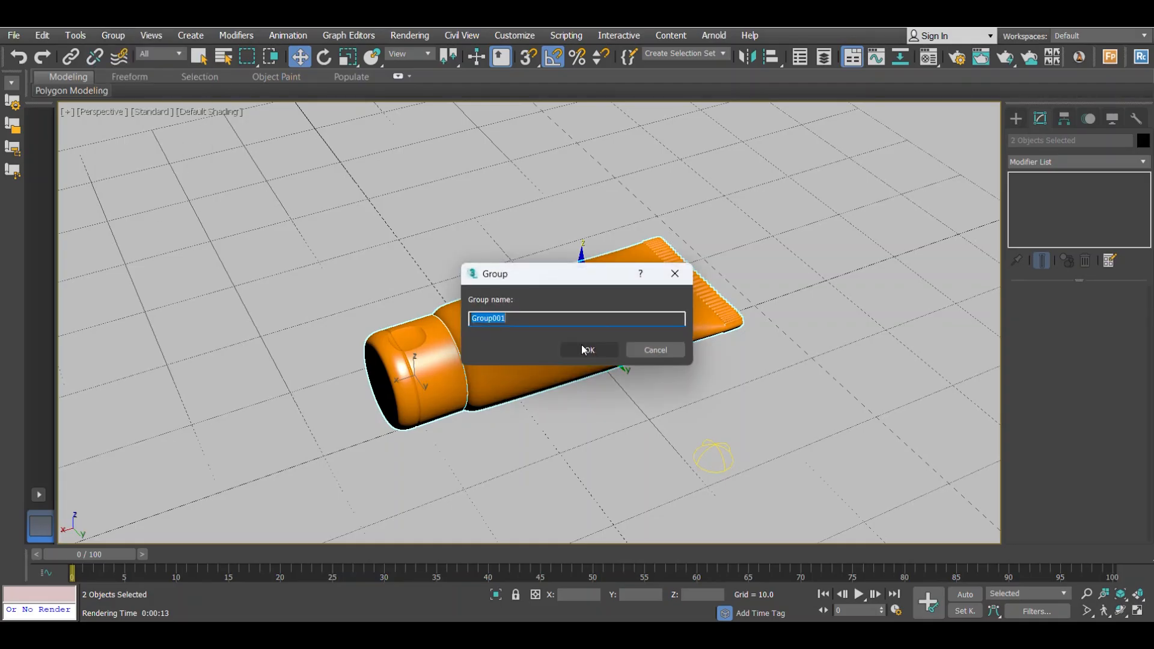
pyautogui.click(565, 348)
# - Move the tube group along X to about -22 and rotate it 90 degrees about Y to stand it on its cap
pyautogui.keyDown('alt'); pyautogui.moveTo(564, 348); pyautogui.dragTo(521, 331, button='middle'); pyautogui.keyUp('alt')
pyautogui.moveTo(489, 363); pyautogui.dragTo(663, 338)
pyautogui.moveTo(625, 340); pyautogui.dragTo(586, 342, button='middle')
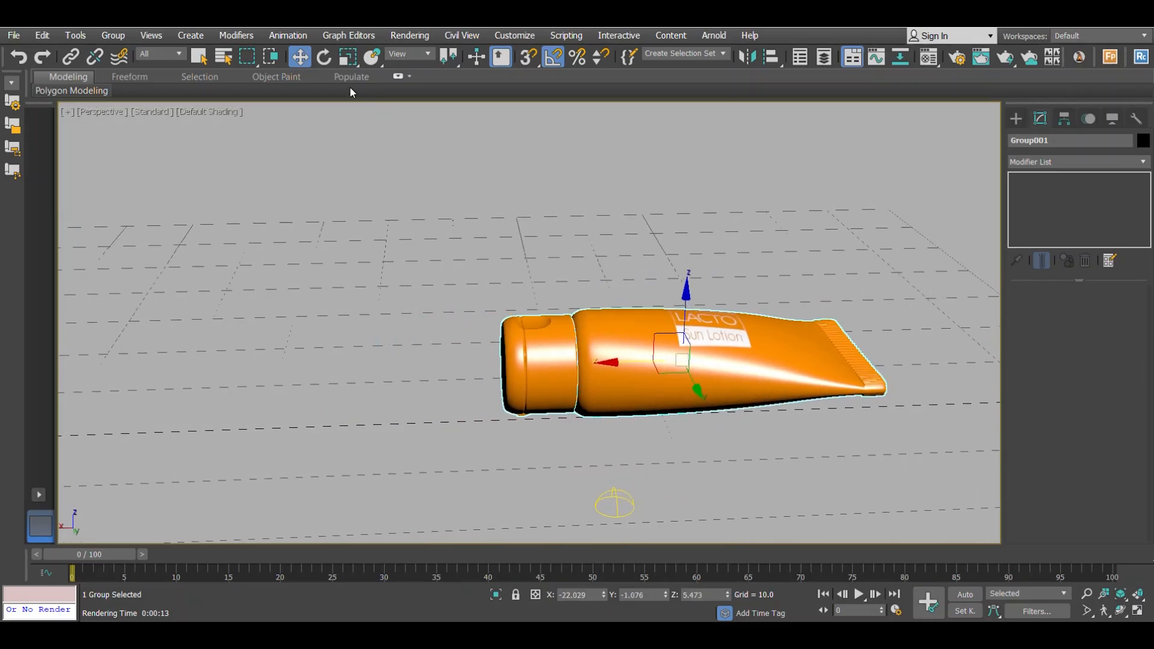
pyautogui.click(325, 58)
pyautogui.moveTo(757, 273); pyautogui.dragTo(689, 243, button='middle')
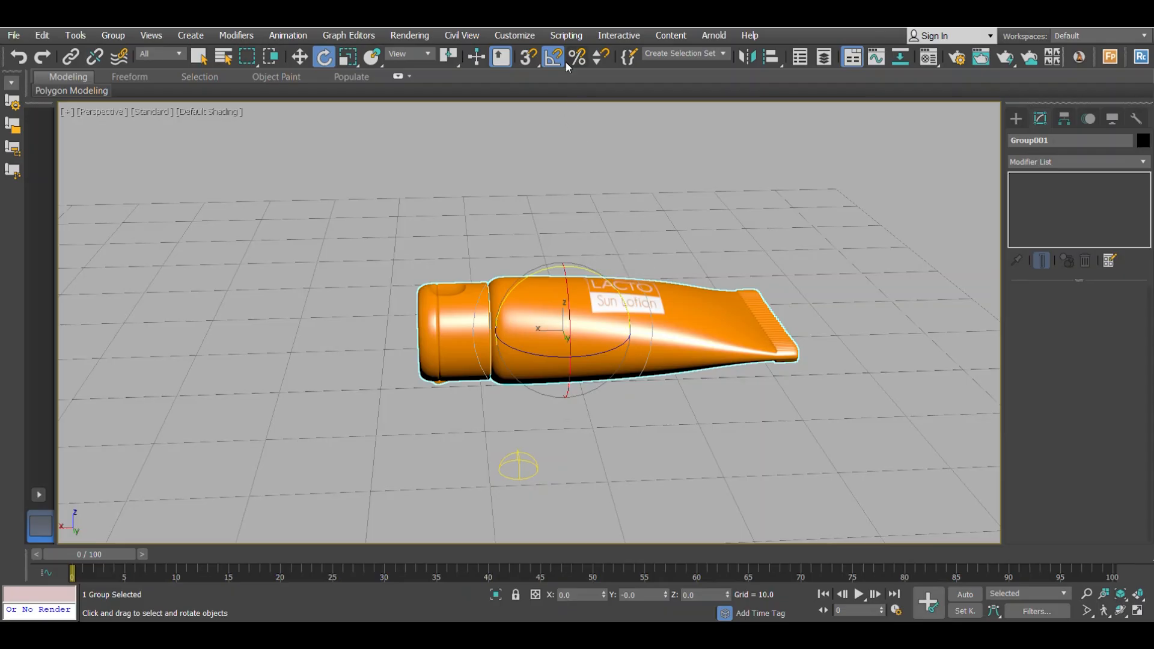
pyautogui.moveTo(610, 286); pyautogui.dragTo(572, 247)
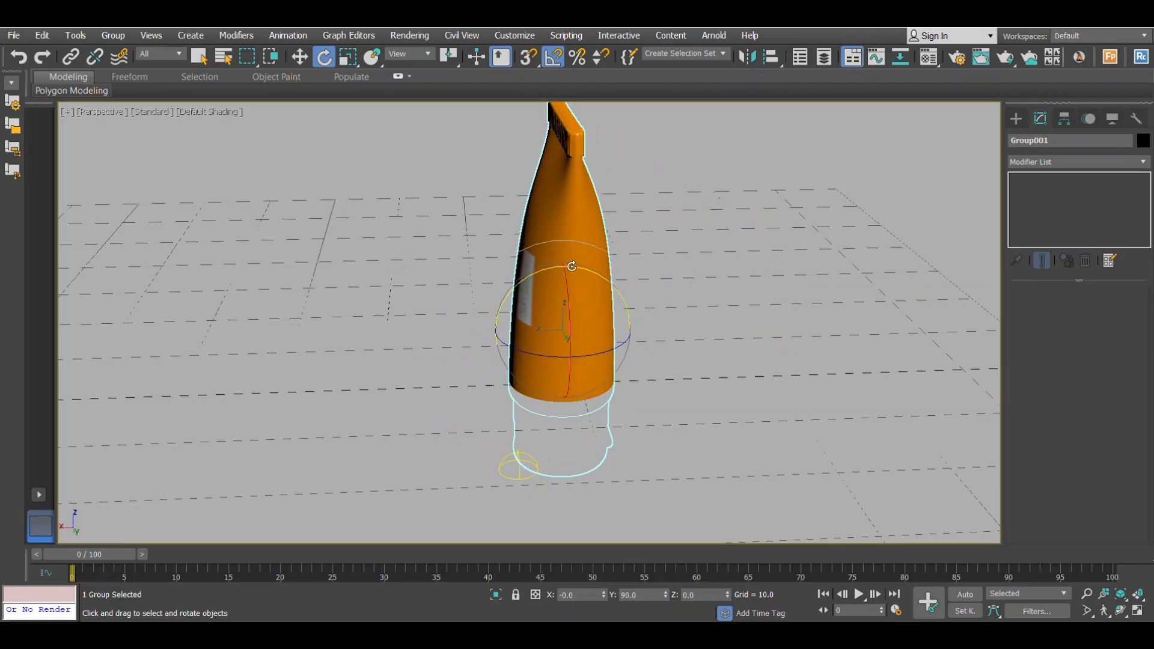
# - Raise the tube group to a Z of about 21 and rotate it 90 degrees about the vertical axis to bring the label to the front
pyautogui.press('w')
pyautogui.moveTo(564, 276); pyautogui.dragTo(565, 148)
pyautogui.moveTo(561, 168); pyautogui.dragTo(511, 251, button='middle')
pyautogui.click(323, 57)
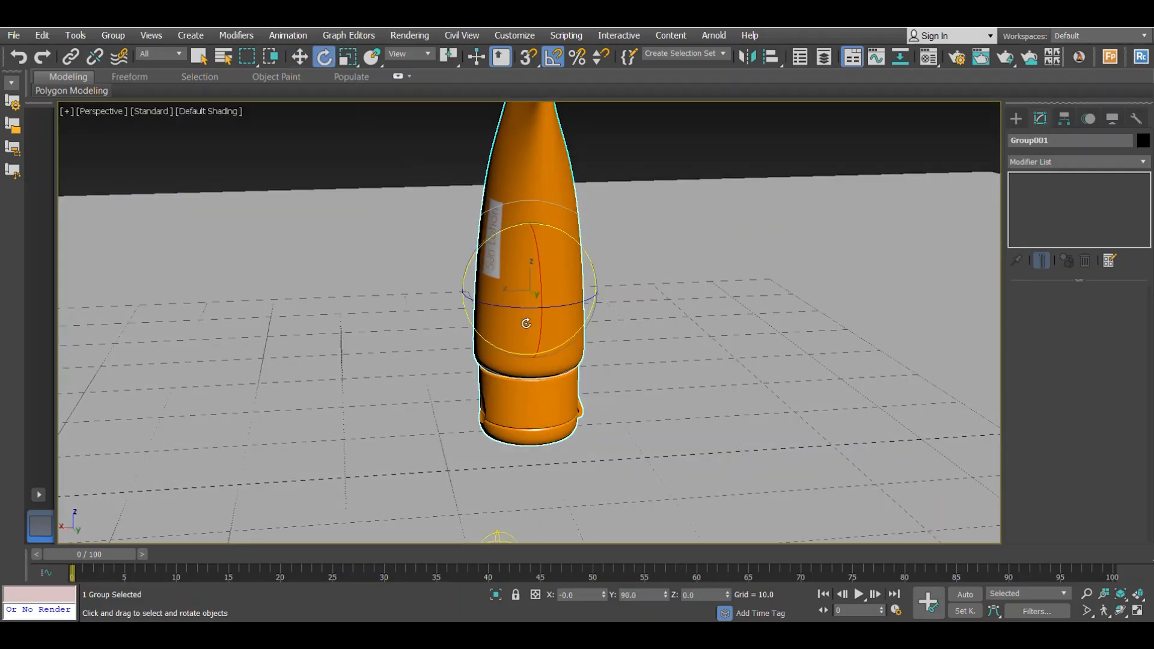
pyautogui.moveTo(506, 304); pyautogui.dragTo(560, 297)
pyautogui.scroll(-3, 578, 339)
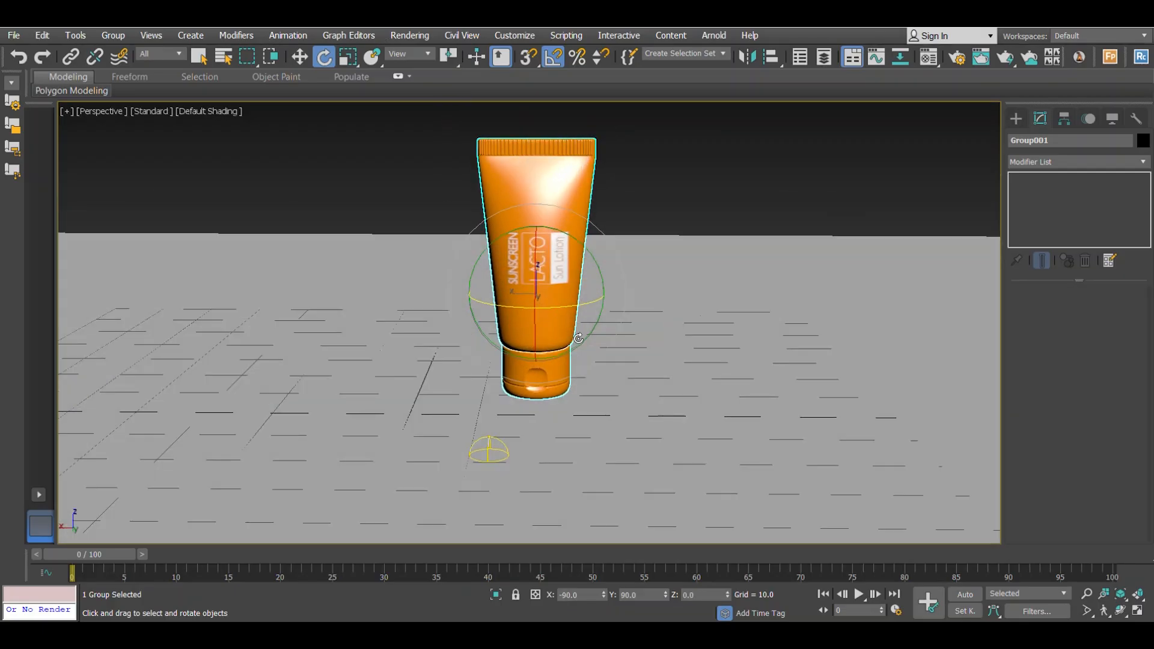
pyautogui.press('w')
pyautogui.keyDown('alt'); pyautogui.moveTo(608, 349); pyautogui.dragTo(638, 354, button='middle'); pyautogui.keyUp('alt')
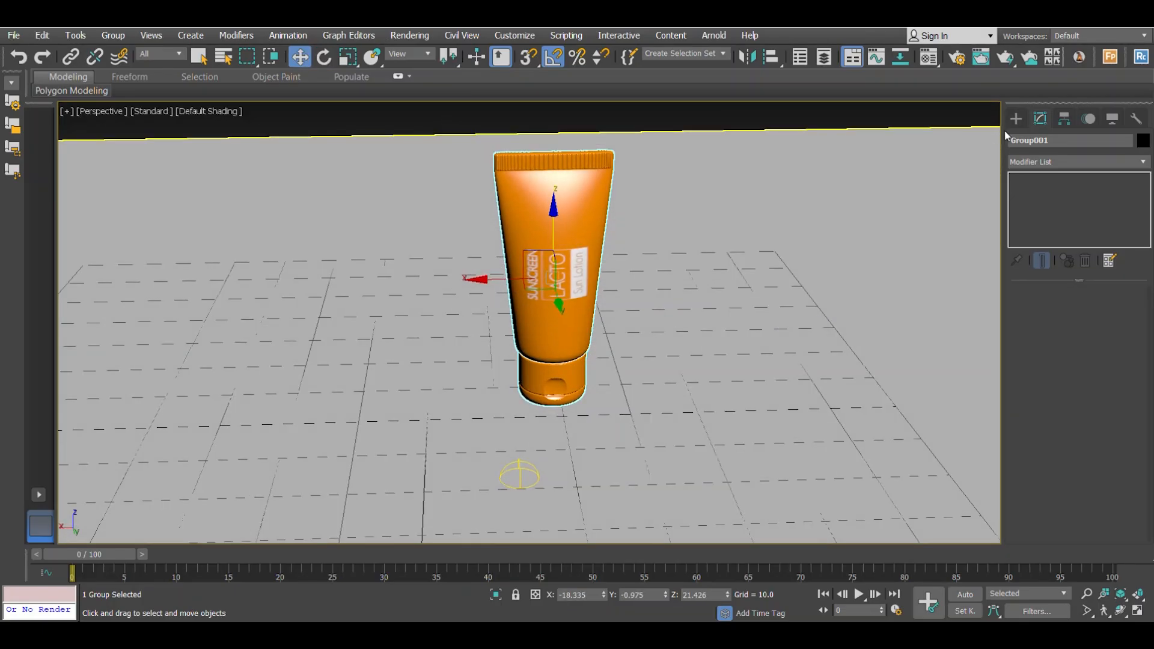
# - Create a box on the ground plane beside the tube, about 31.7 long, 18 wide and 5.9 high
pyautogui.click(1016, 118)
pyautogui.click(1015, 139)
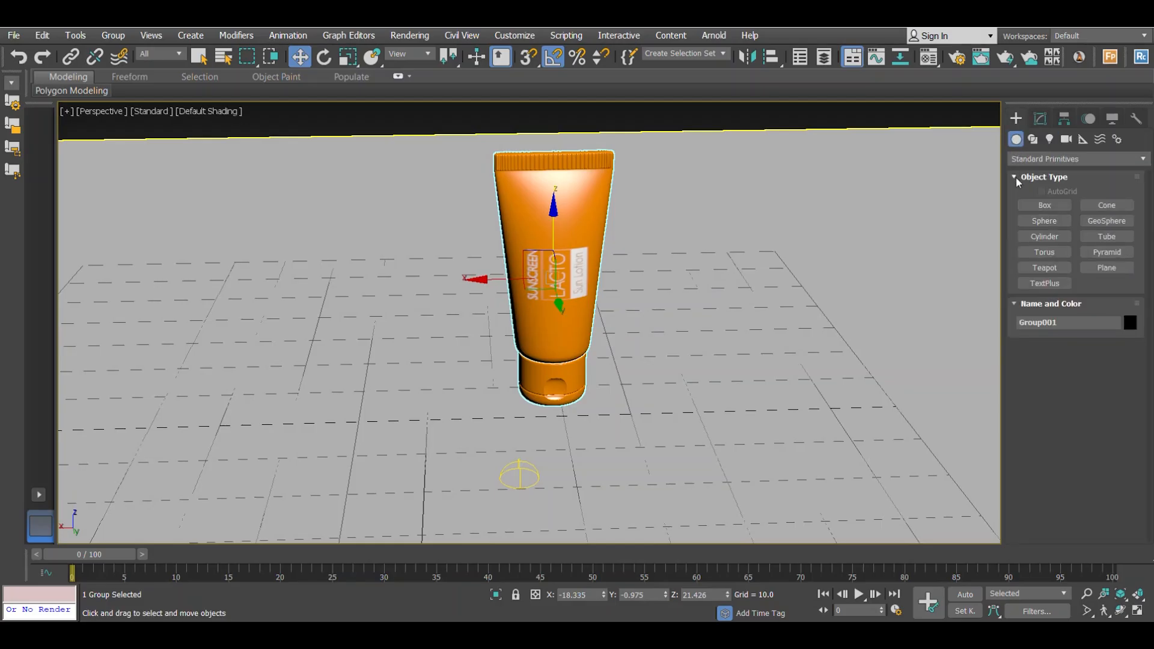
pyautogui.click(1030, 205)
pyautogui.moveTo(323, 397); pyautogui.dragTo(455, 505)
pyautogui.click(448, 467)
pyautogui.keyDown('alt'); pyautogui.moveTo(486, 463); pyautogui.dragTo(349, 443, button='middle'); pyautogui.keyUp('alt')
pyautogui.press('w')
pyautogui.click(1049, 120)
pyautogui.moveTo(1124, 342); pyautogui.dragTo(1124, 331)
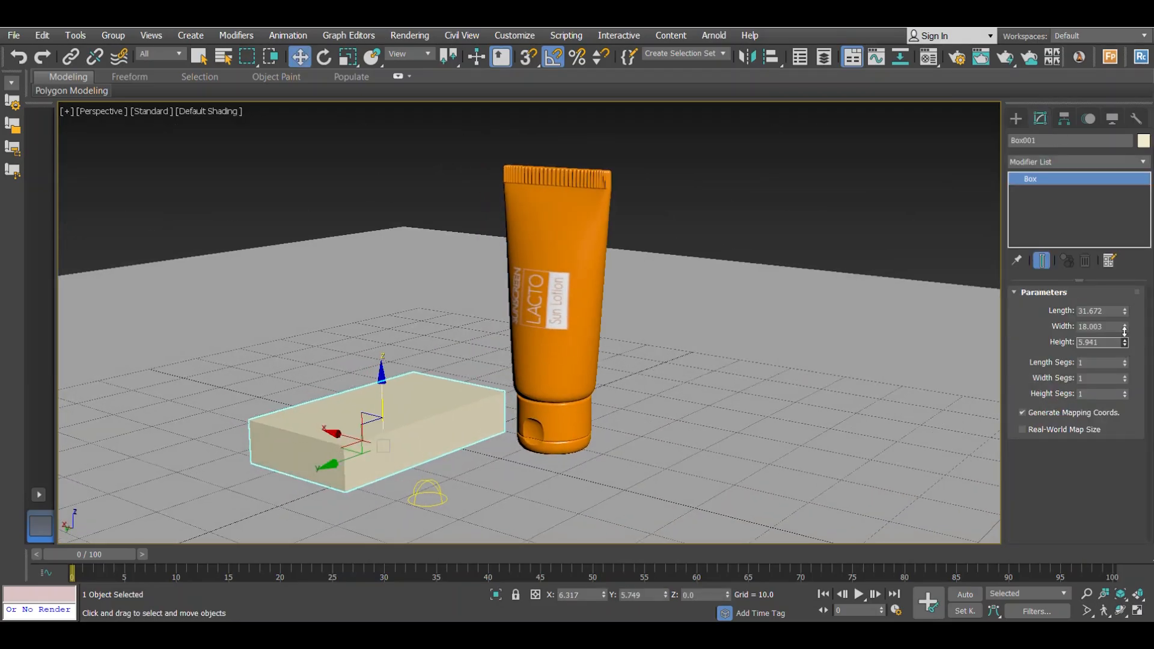
# - Scale the box along its Y axis to about 89 percent
pyautogui.keyDown('alt'); pyautogui.moveTo(904, 331); pyautogui.dragTo(620, 334, button='middle'); pyautogui.keyUp('alt')
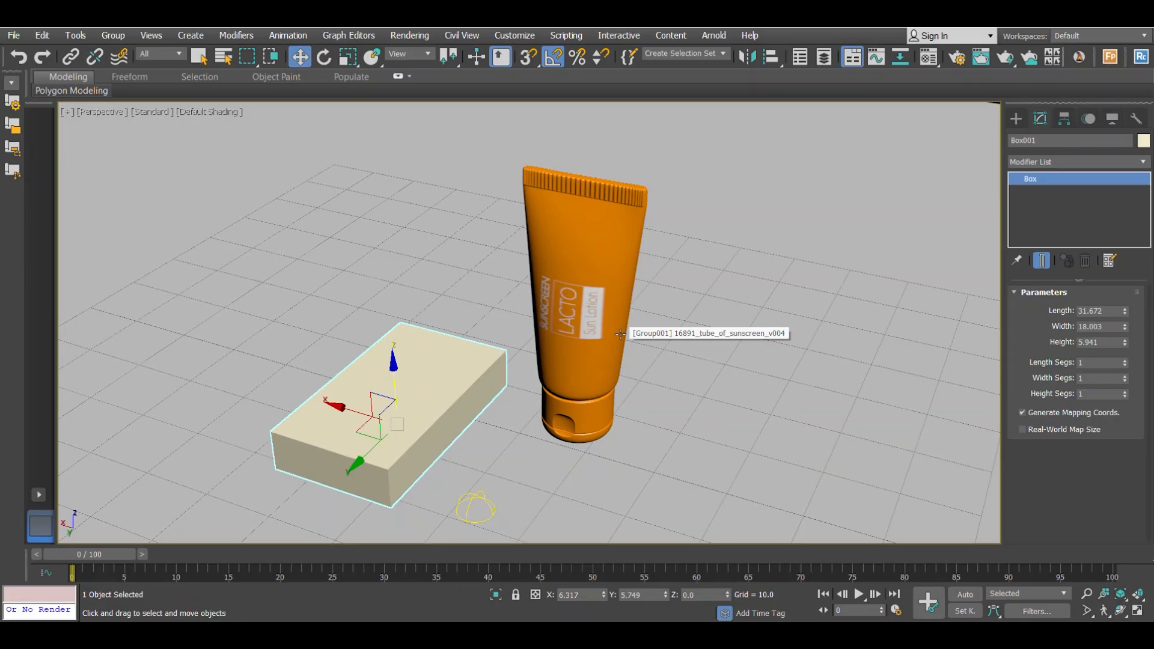
pyautogui.keyDown('alt'); pyautogui.moveTo(620, 334); pyautogui.dragTo(600, 324, button='middle'); pyautogui.keyUp('alt')
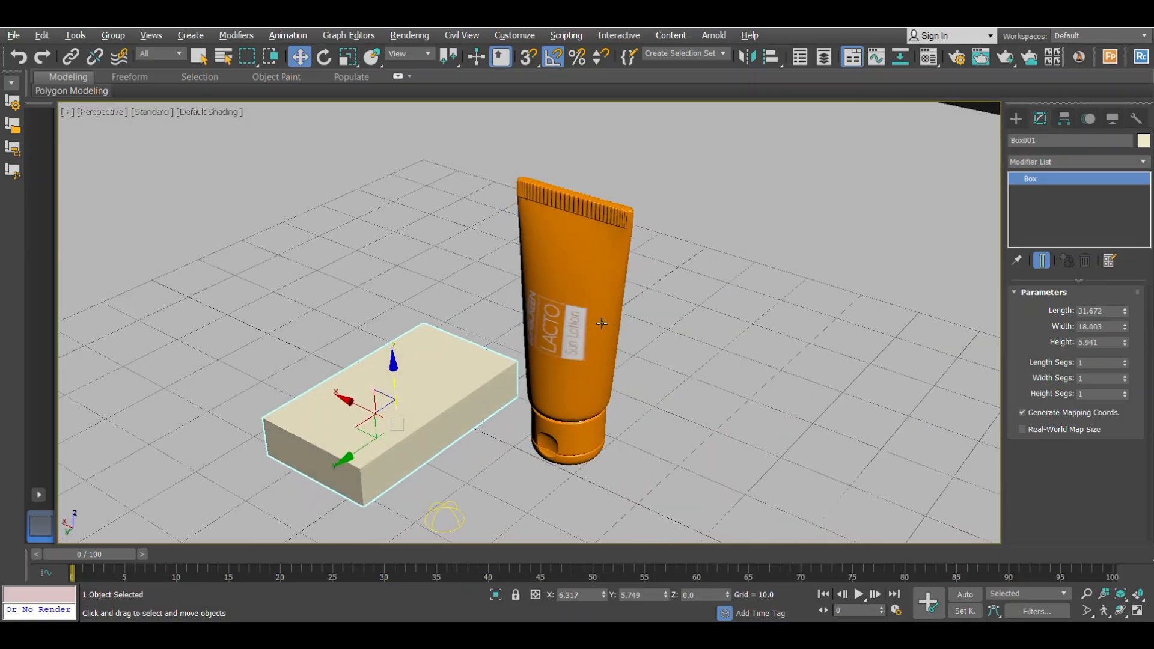
pyautogui.press('r')
pyautogui.moveTo(343, 471); pyautogui.dragTo(489, 420)
pyautogui.keyDown('alt'); pyautogui.moveTo(488, 421); pyautogui.dragTo(523, 414, button='middle'); pyautogui.keyUp('alt')
# - Assign the unused material 07 - Default to the box
pyautogui.press('m')
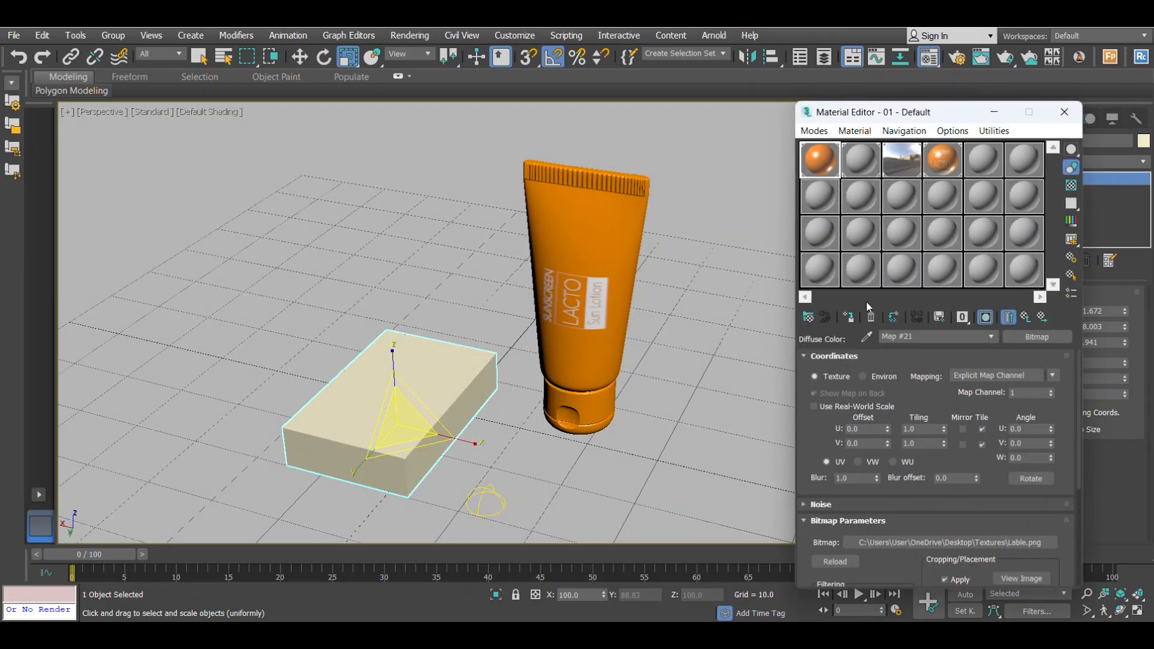
pyautogui.click(835, 210)
pyautogui.click(849, 318)
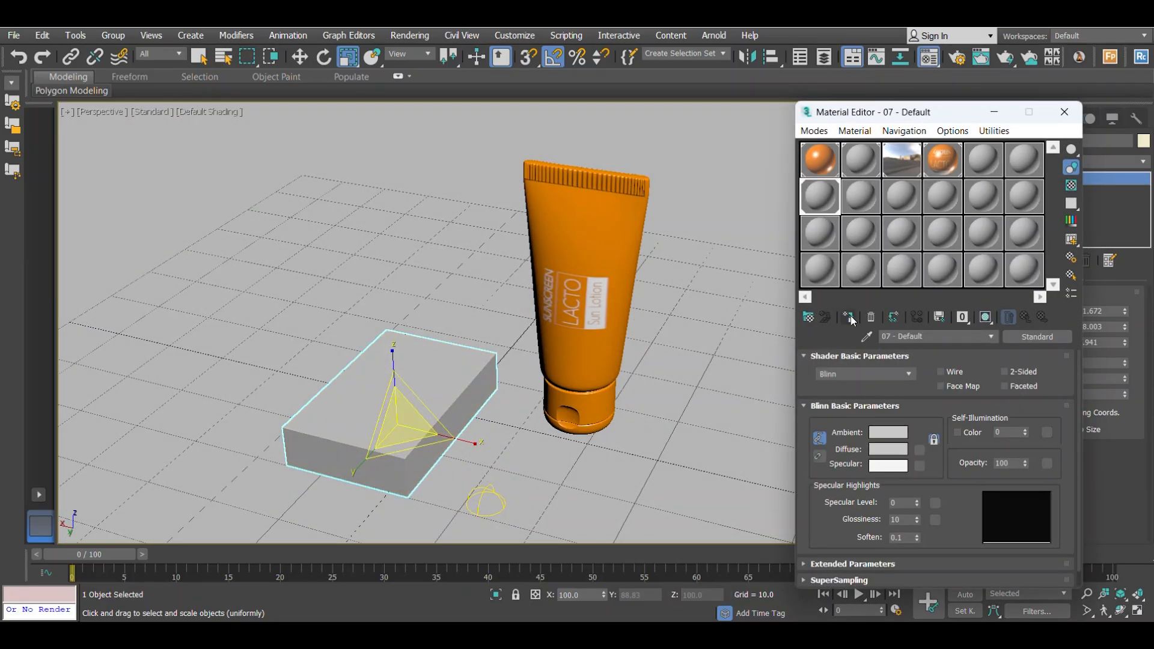
# - Load Texture.jpg as the diffuse bitmap of the box's material and show it in the viewport
pyautogui.click(920, 450)
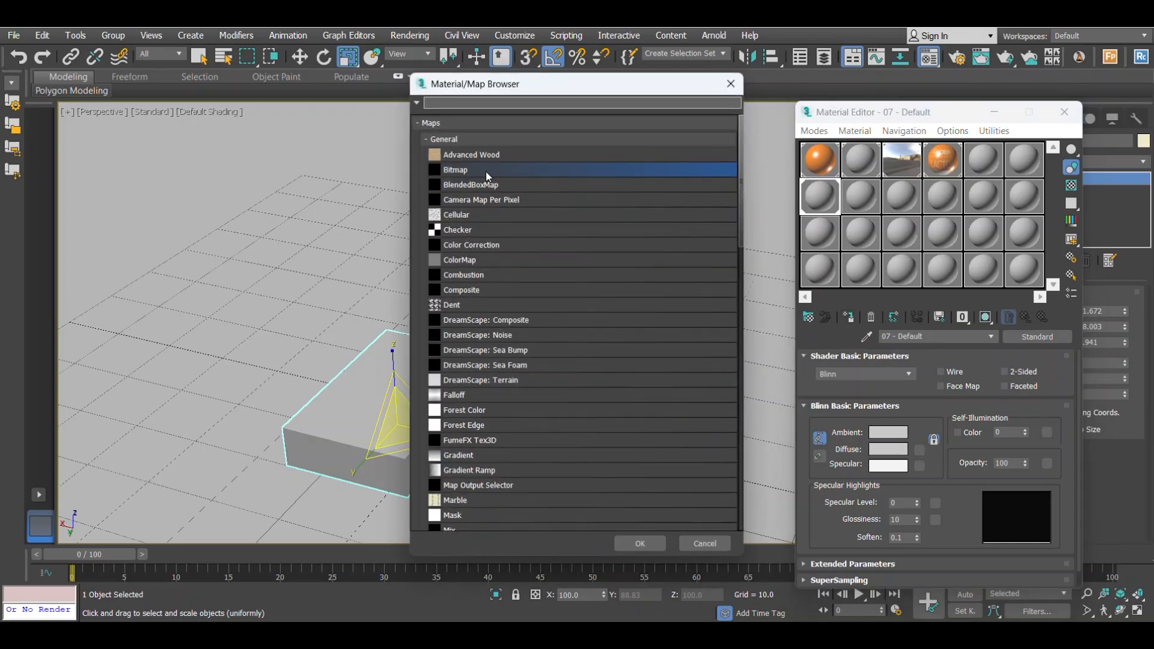
pyautogui.doubleClick(489, 172)
pyautogui.click(437, 147)
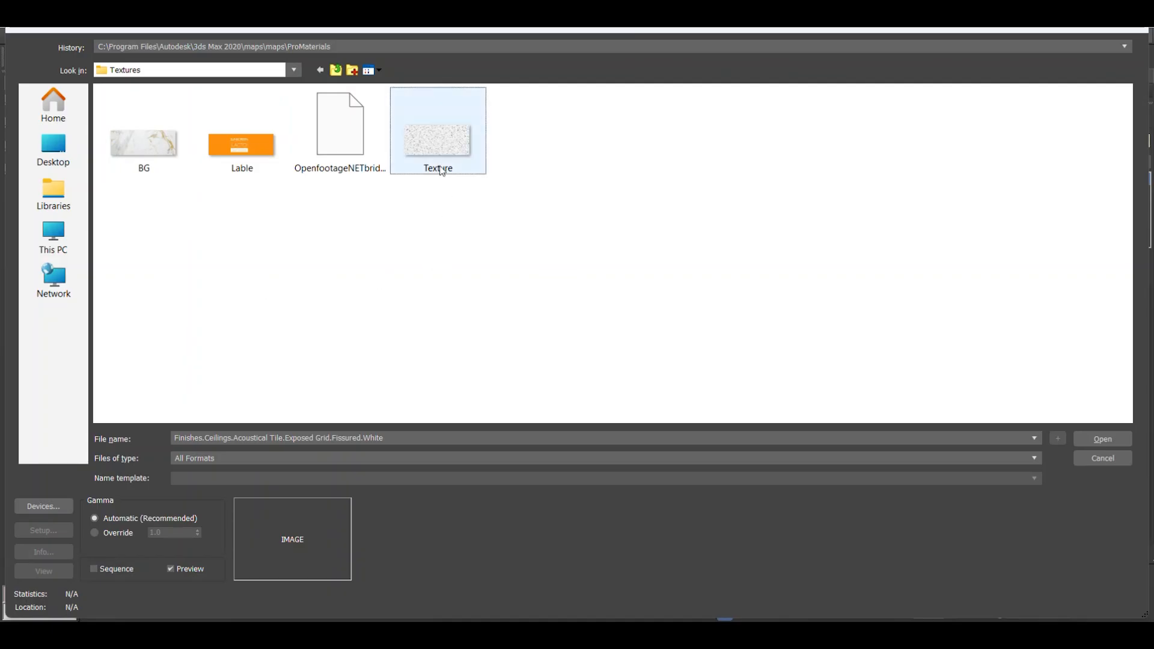
pyautogui.click(1102, 438)
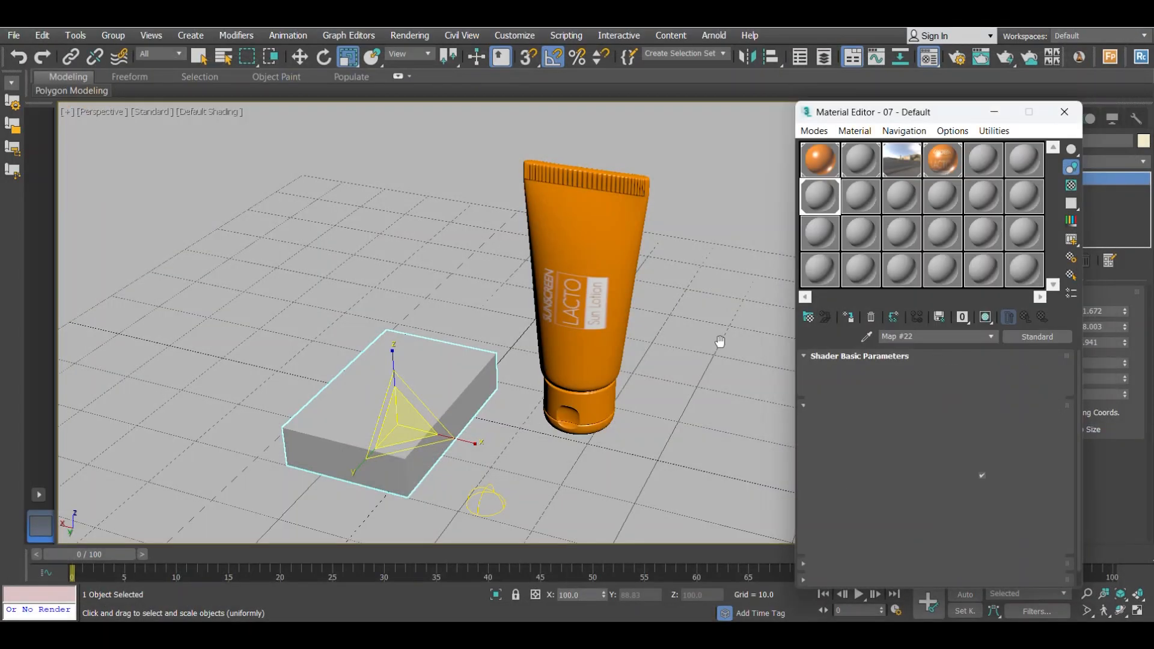
pyautogui.click(984, 316)
pyautogui.scroll(5, 434, 420)
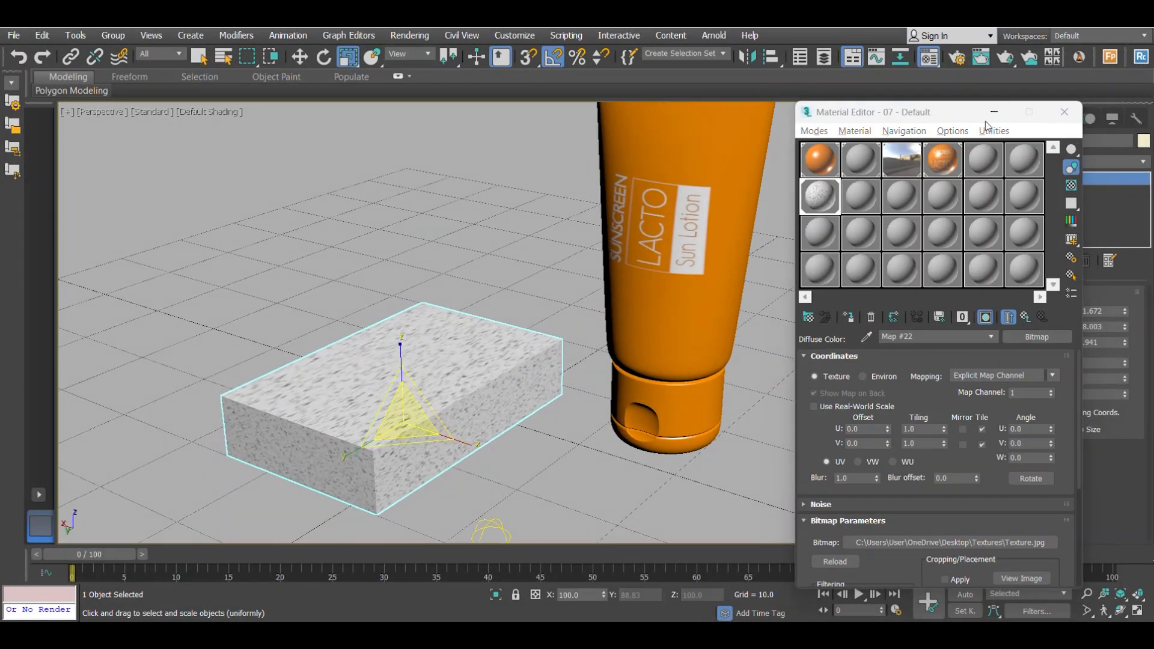
# - Add a UVW Map modifier to the speckled box and choose Box mapping
pyautogui.click(994, 111)
pyautogui.click(1072, 161)
pyautogui.press('u')
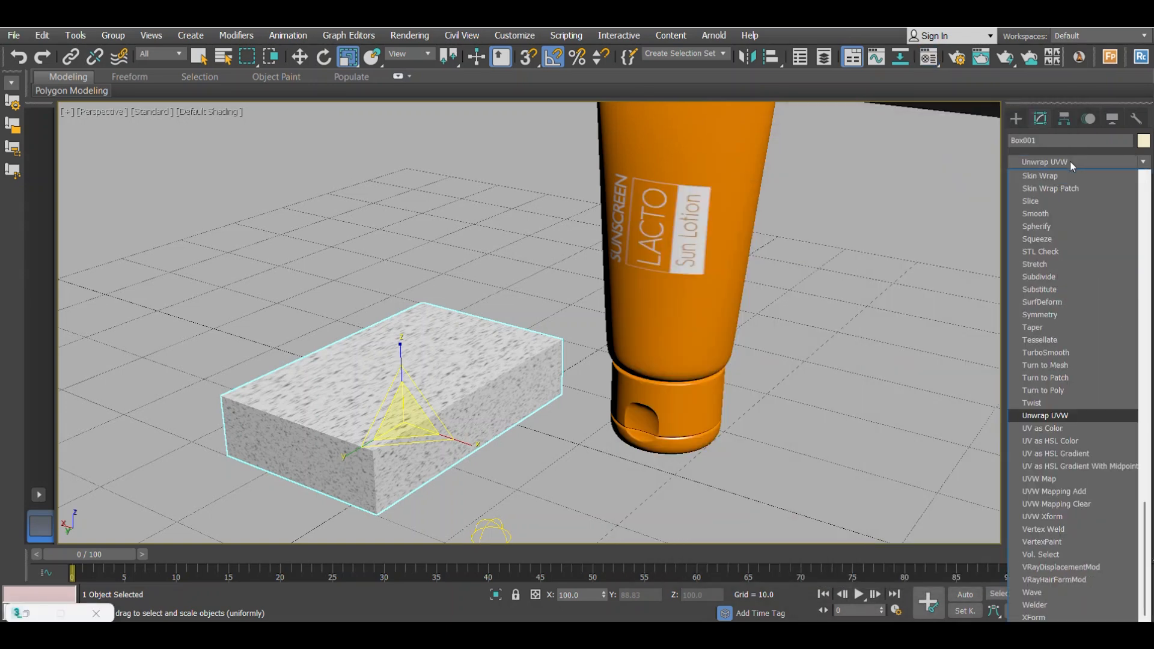
pyautogui.click(1051, 475)
pyautogui.click(1052, 377)
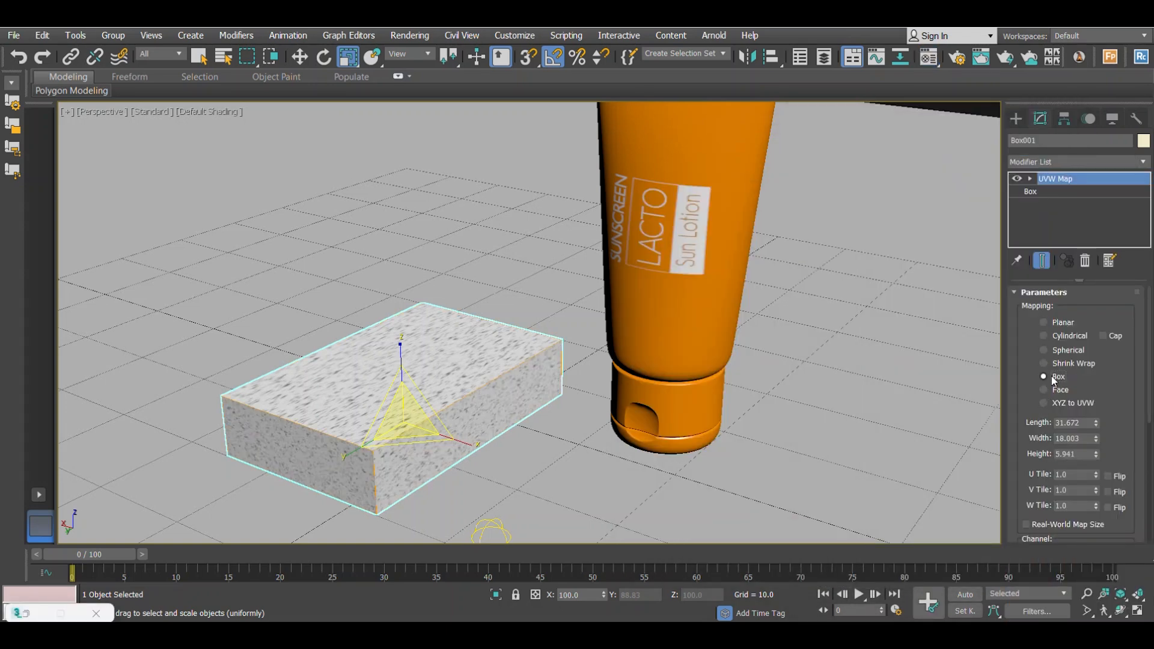
# - Set the box's UVW mapping length, width and height to 50
pyautogui.scroll(-2, 1033, 342)
pyautogui.write('50')
pyautogui.press('Tab')
pyautogui.press('Tab')
pyautogui.write('50')
pyautogui.press('Return')
pyautogui.write('\\')
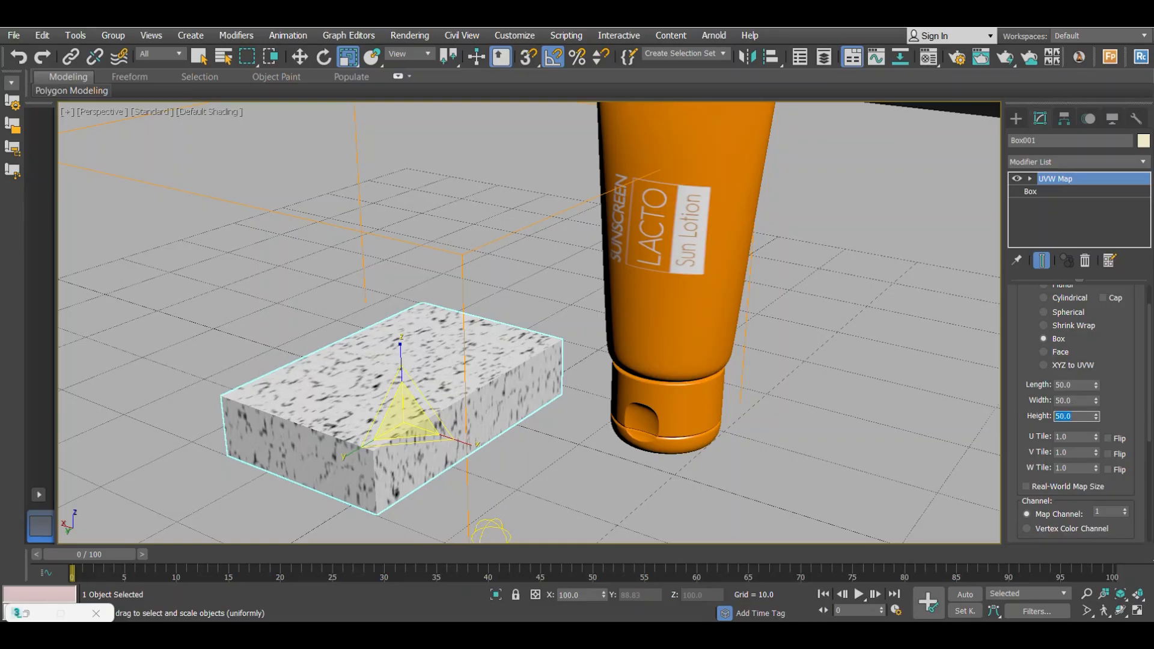
# - Reduce the box's UVW mapping length, width and height to 20 and check the speckle scale
pyautogui.write('20')
pyautogui.press('Tab')
pyautogui.write('20')
pyautogui.press('Tab')
pyautogui.write('20')
pyautogui.press('Return')
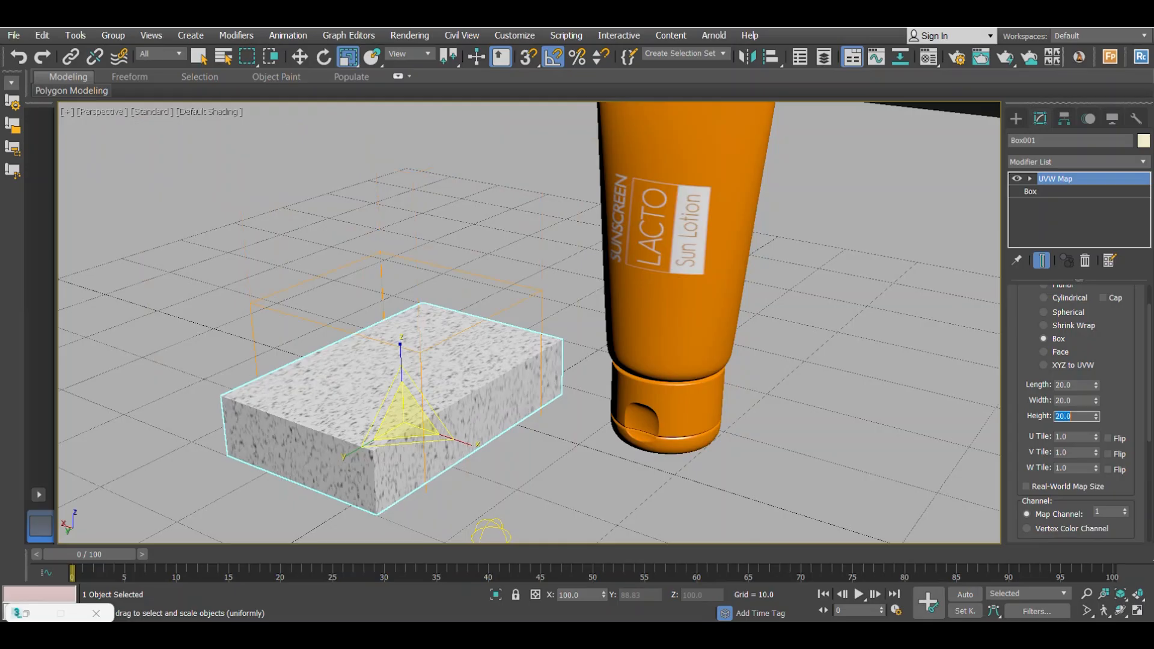
pyautogui.keyDown('alt'); pyautogui.moveTo(420, 413); pyautogui.dragTo(341, 397, button='middle'); pyautogui.keyUp('alt')
pyautogui.scroll(3, 443, 405)
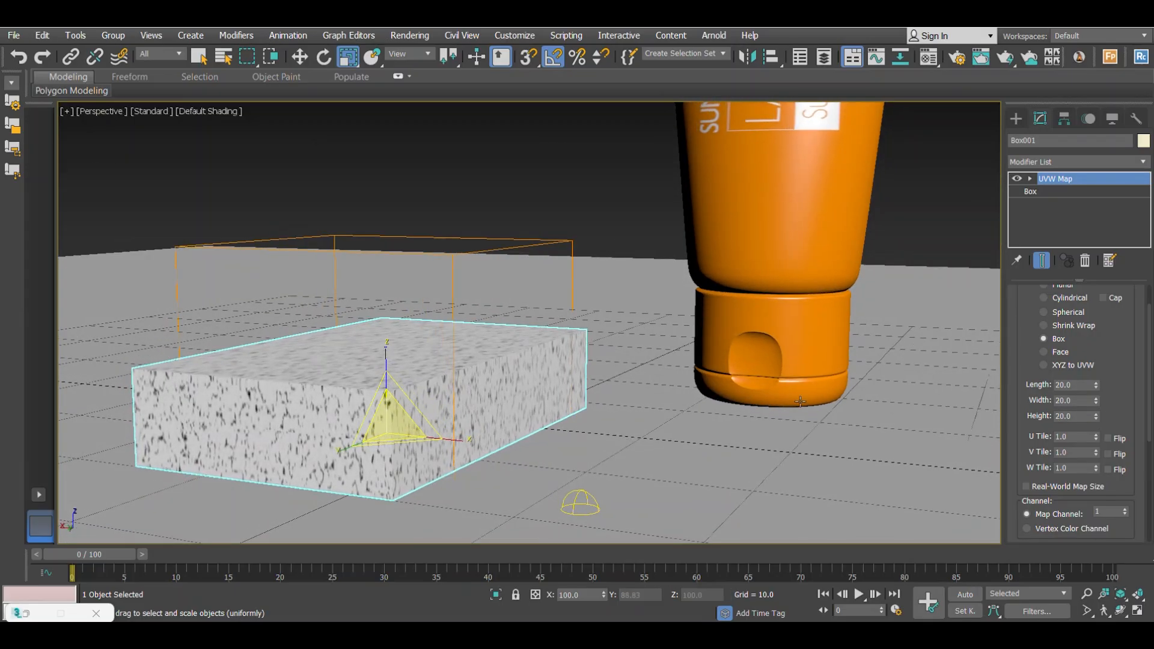
# - Try a UVW mapping length, width and height of 10 on the box
pyautogui.moveTo(1081, 385); pyautogui.dragTo(1031, 383)
pyautogui.write('10')
pyautogui.press('Tab')
pyautogui.write('10')
pyautogui.press('Tab')
pyautogui.write('10')
pyautogui.press('Return')
pyautogui.moveTo(520, 367)
pyautogui.keyDown('alt'); pyautogui.mouseDown(button='middle')
pyautogui.moveTo(513, 390)
pyautogui.moveTo(514, 373)
pyautogui.moveTo(533, 371)
pyautogui.mouseUp(button='middle'); pyautogui.keyUp('alt')
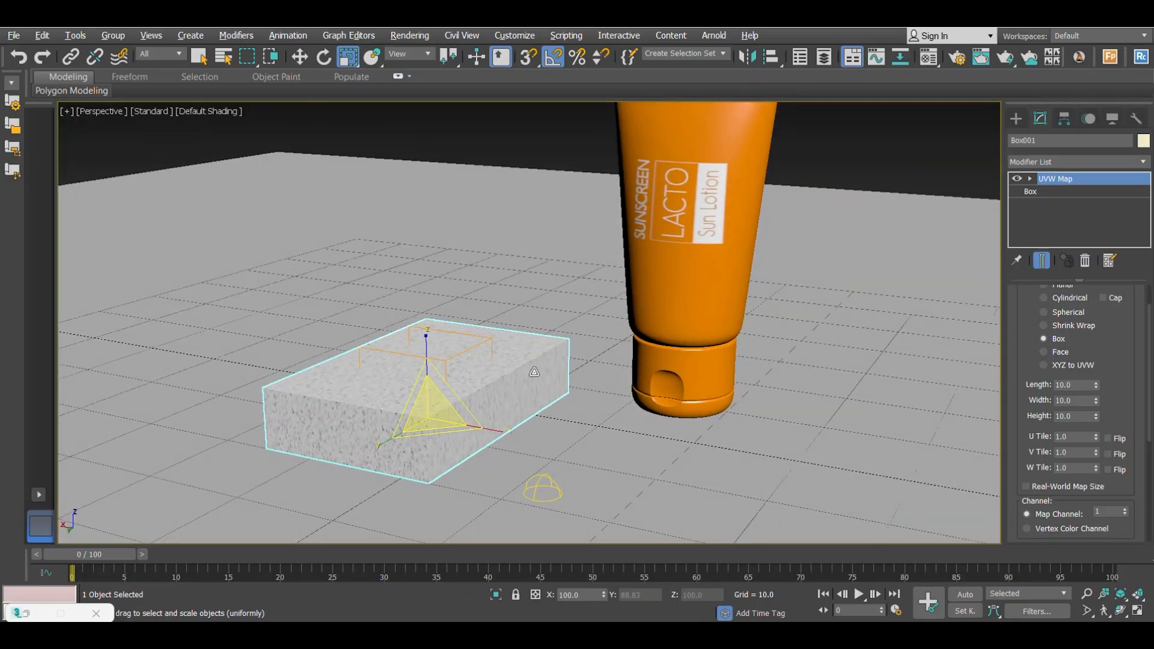
# - Restore the box's UVW mapping length, width and height to 20
pyautogui.click(1068, 385)
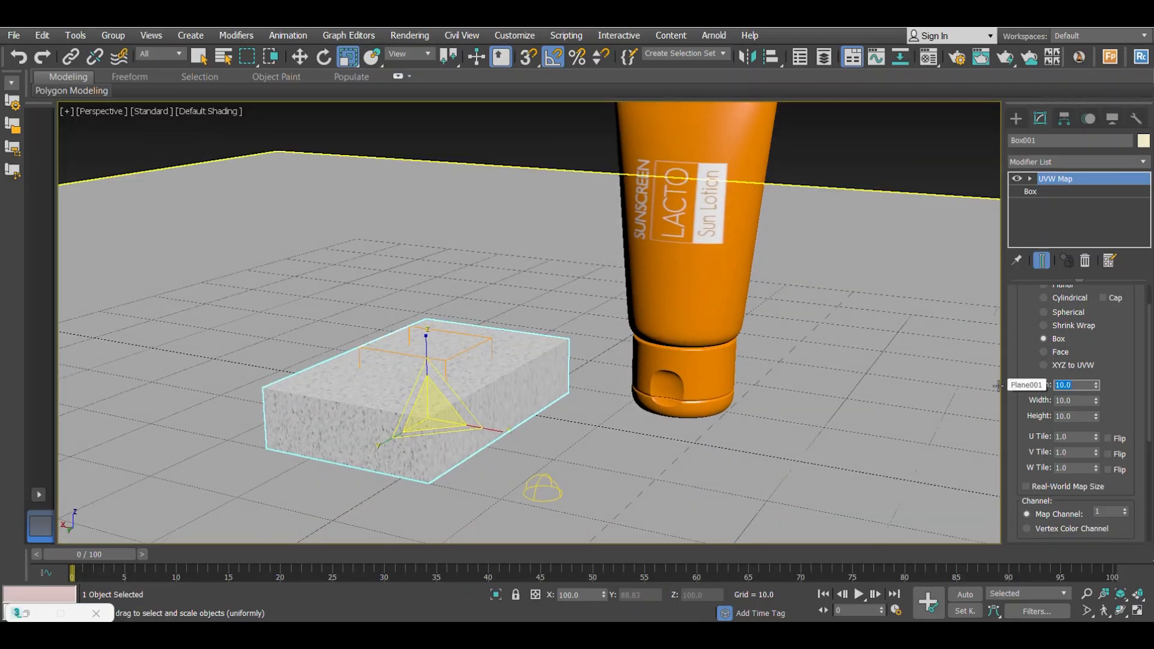
pyautogui.write('20')
pyautogui.press('Tab')
pyautogui.press('Return')
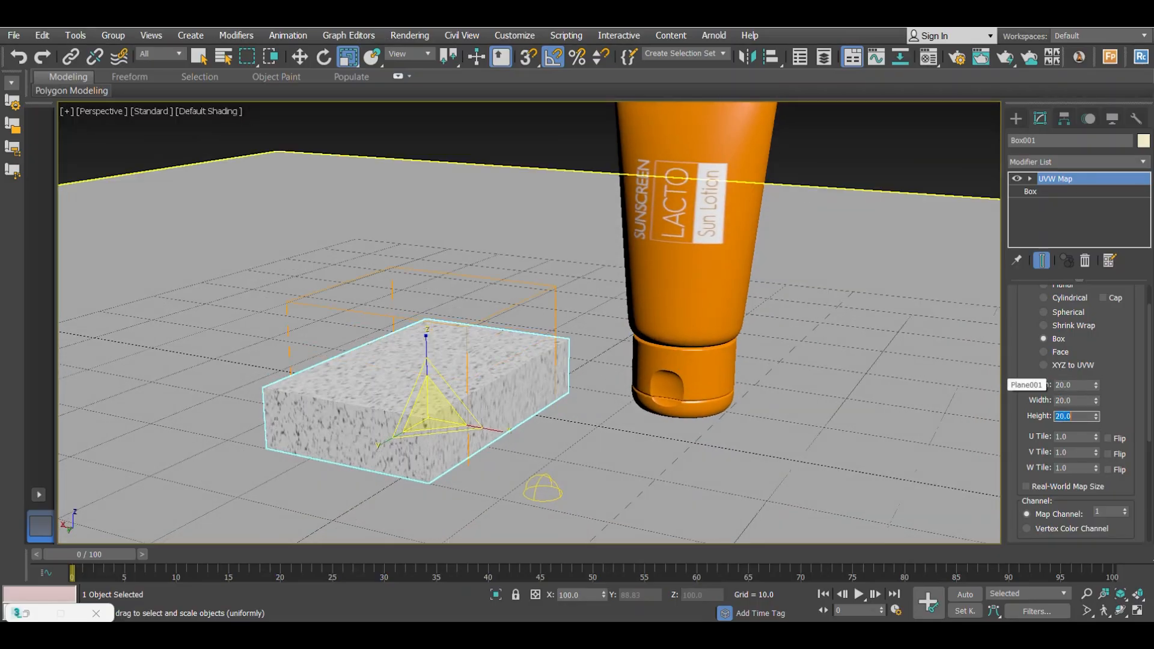
pyautogui.scroll(3, 453, 438)
pyautogui.keyDown('alt'); pyautogui.moveTo(453, 438); pyautogui.dragTo(485, 359, button='middle'); pyautogui.keyUp('alt')
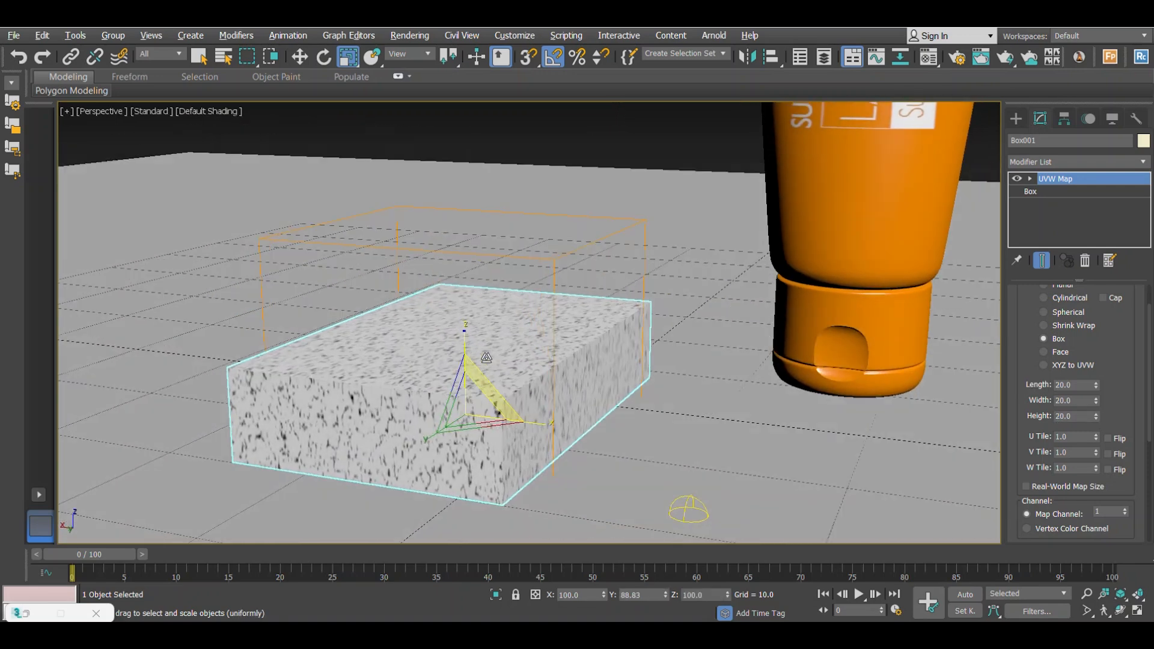
# - Stretch the box's UVW mapping to a width of 23.4 and a length of 25
pyautogui.moveTo(1097, 404); pyautogui.dragTo(1091, 390)
pyautogui.keyDown('alt'); pyautogui.moveTo(719, 399); pyautogui.dragTo(607, 402, button='middle'); pyautogui.keyUp('alt')
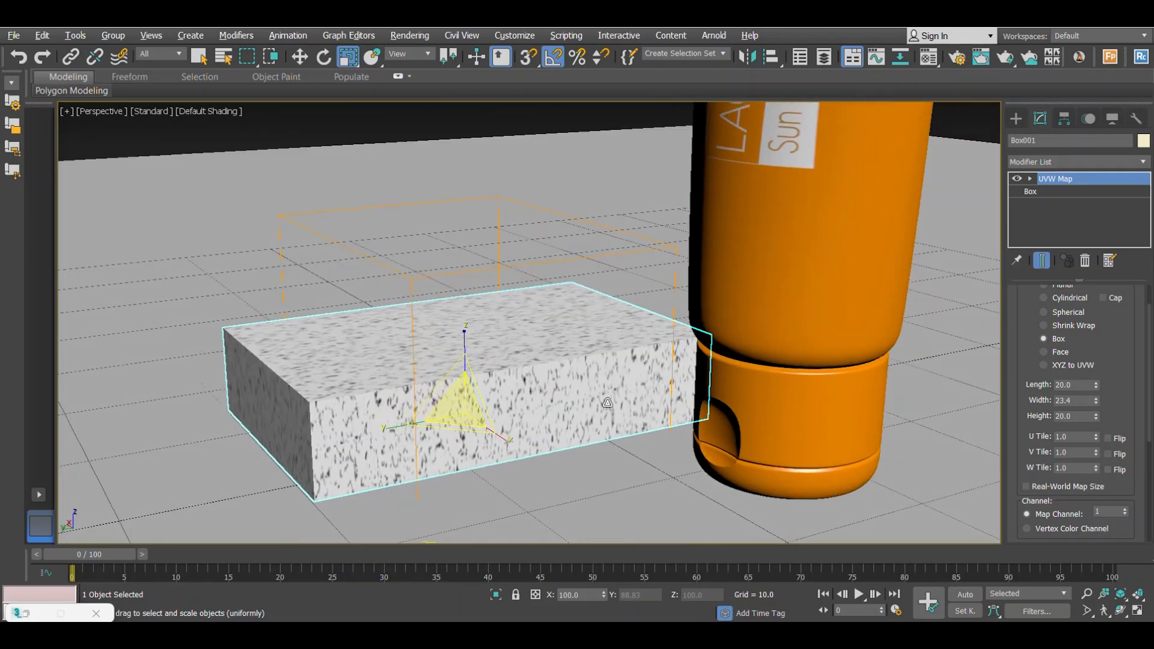
pyautogui.moveTo(1095, 387); pyautogui.dragTo(1094, 371)
pyautogui.keyDown('alt'); pyautogui.moveTo(571, 359); pyautogui.dragTo(540, 370, button='middle'); pyautogui.keyUp('alt')
pyautogui.scroll(-3, 540, 370)
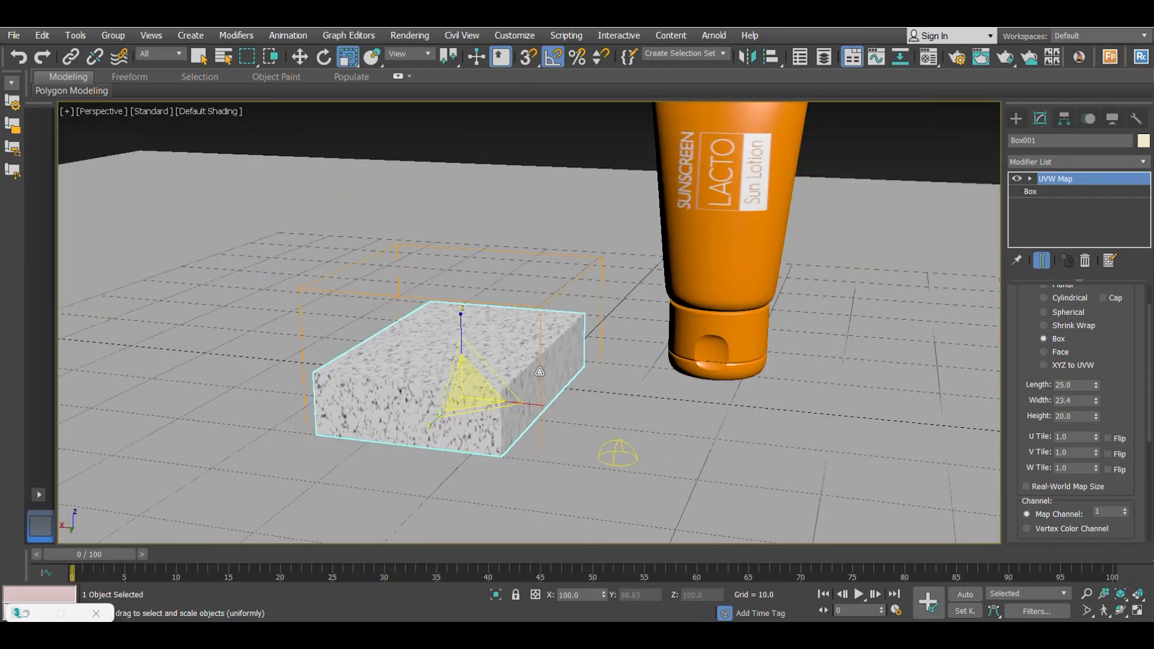
# - Move the sunscreen tube group over the speckled box in the Top view
pyautogui.click(609, 392)
pyautogui.press('w')
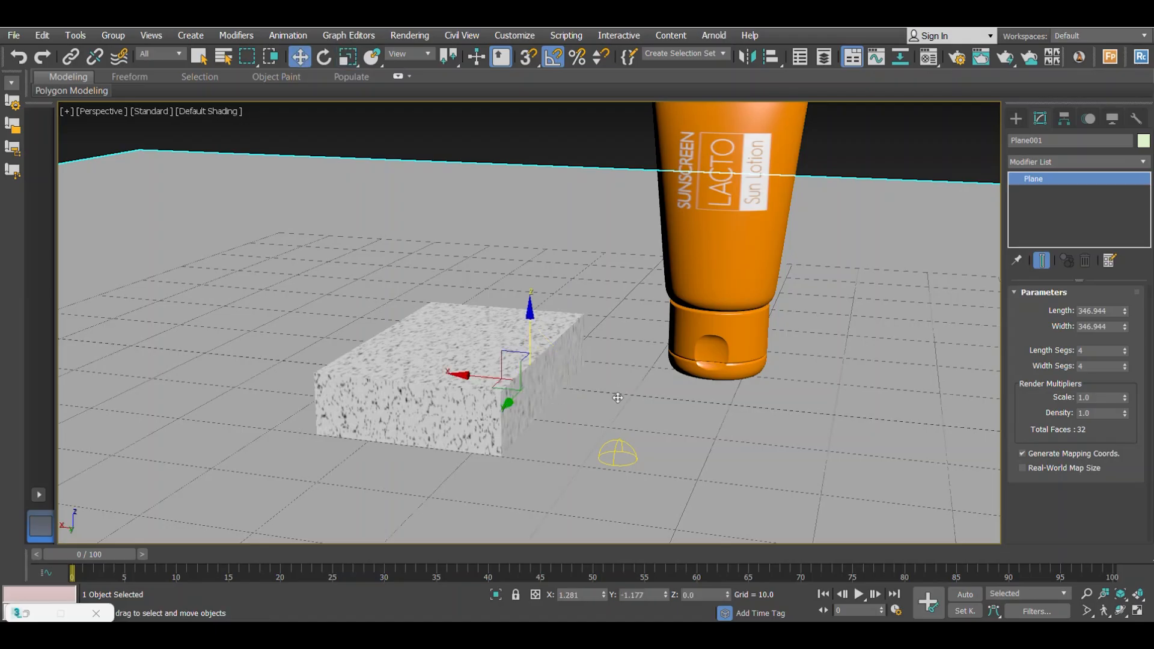
pyautogui.keyDown('alt'); pyautogui.moveTo(617, 398); pyautogui.dragTo(582, 437, button='middle'); pyautogui.keyUp('alt')
pyautogui.click(668, 373)
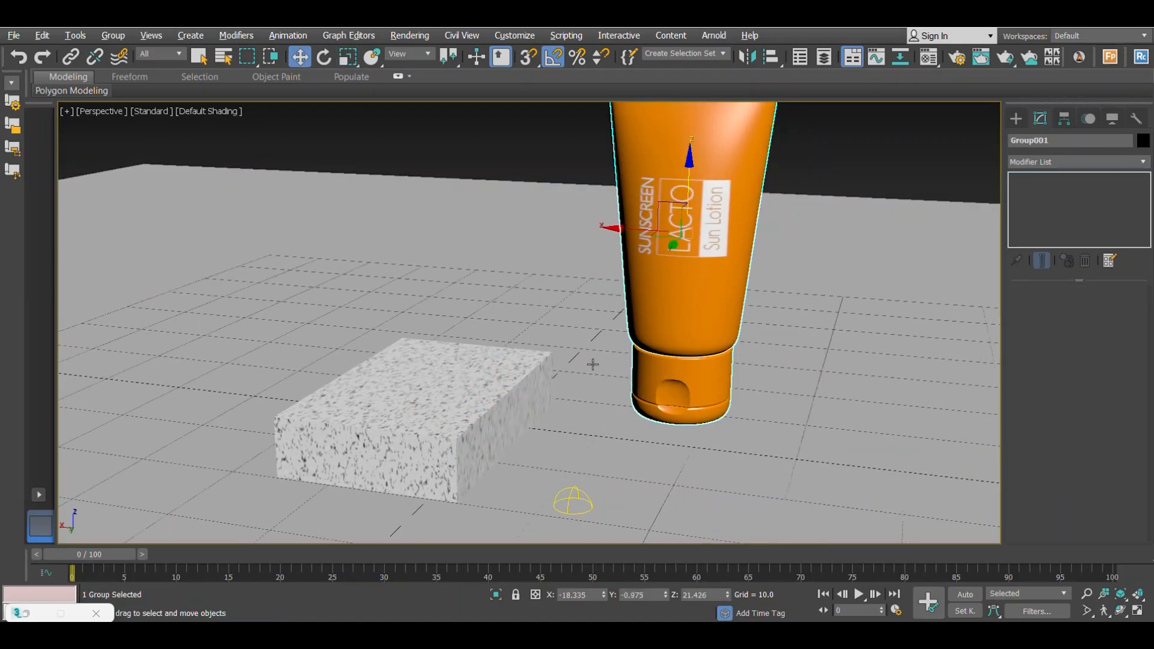
pyautogui.hotkey('alt', 'w')
pyautogui.hotkey('alt', 'w')
pyautogui.scroll(5, 370, 385)
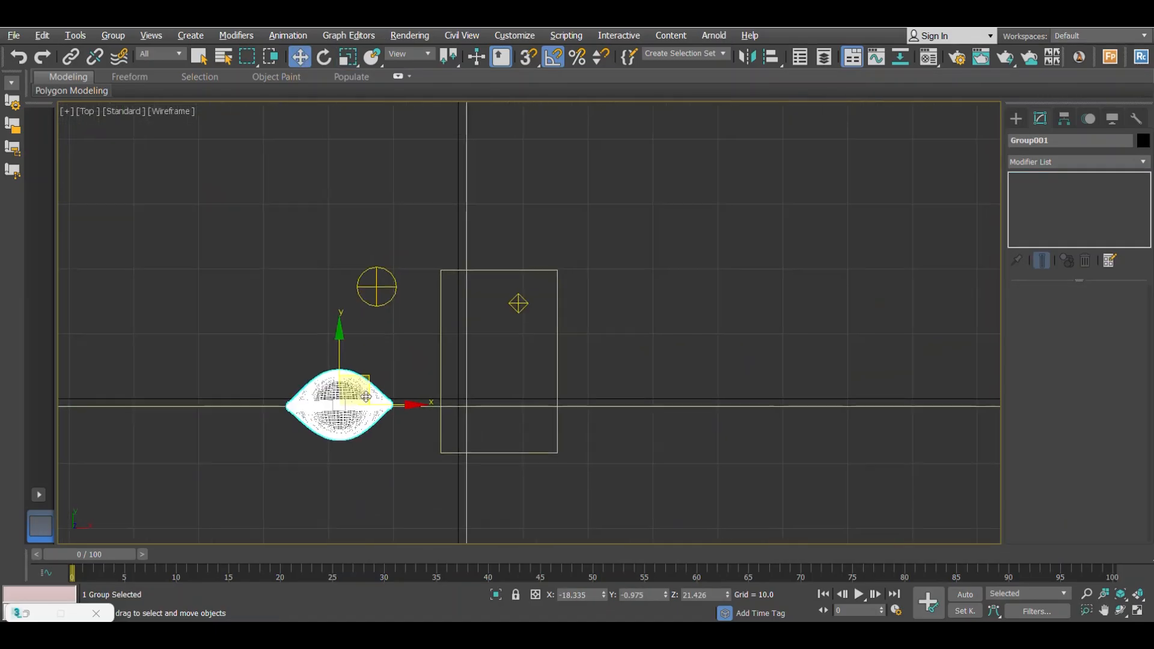
pyautogui.moveTo(371, 385); pyautogui.dragTo(516, 339)
# - Raise the tube group in the Left view so its cap rests on top of the box
pyautogui.press('l')
pyautogui.moveTo(453, 346); pyautogui.dragTo(421, 462, button='middle')
pyautogui.scroll(-2, 415, 283)
pyautogui.moveTo(414, 284); pyautogui.dragTo(417, 381, button='middle')
pyautogui.moveTo(385, 297); pyautogui.dragTo(386, 269)
pyautogui.hotkey('alt', 'w')
pyautogui.rightClick(647, 438)
# - Create a cylinder on the ground plane beside the box, with a radius of about 12.7 and a height of 7.5
pyautogui.hotkey('alt', 'w')
pyautogui.scroll(-3, 448, 344)
pyautogui.keyDown('alt'); pyautogui.moveTo(448, 345); pyautogui.dragTo(830, 197, button='middle'); pyautogui.keyUp('alt')
pyautogui.click(1016, 118)
pyautogui.click(1044, 236)
pyautogui.moveTo(574, 460); pyautogui.dragTo(510, 441, button='middle')
pyautogui.moveTo(514, 432); pyautogui.dragTo(596, 442)
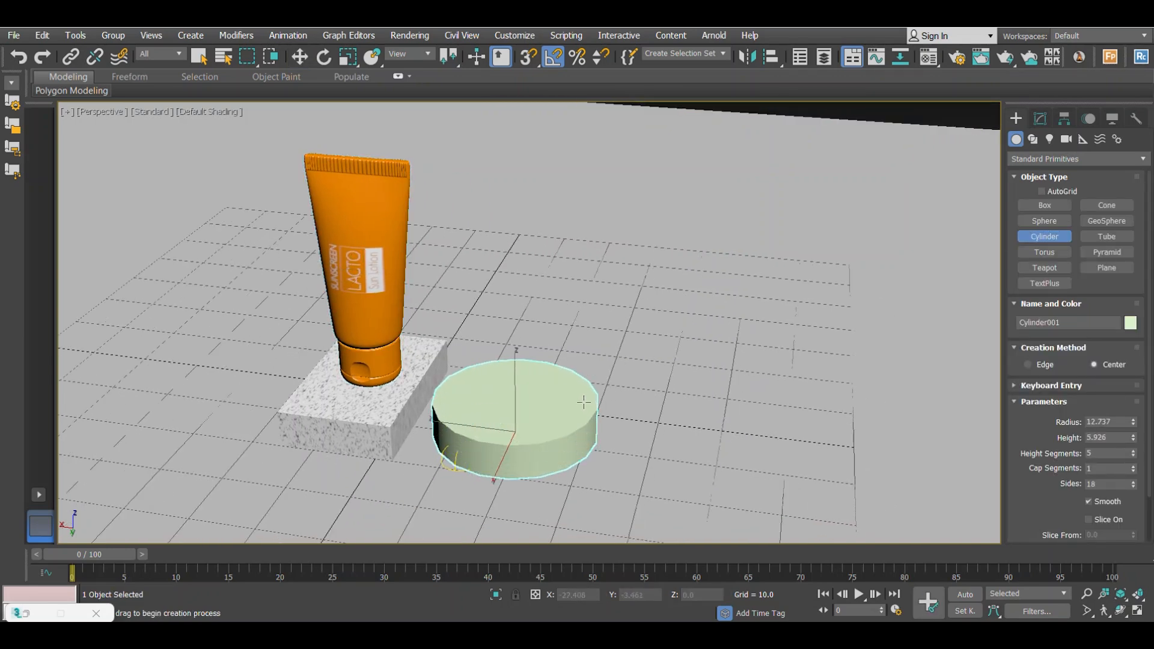
pyautogui.click(582, 391)
pyautogui.keyDown('alt'); pyautogui.moveTo(582, 389); pyautogui.dragTo(577, 366, button='middle'); pyautogui.keyUp('alt')
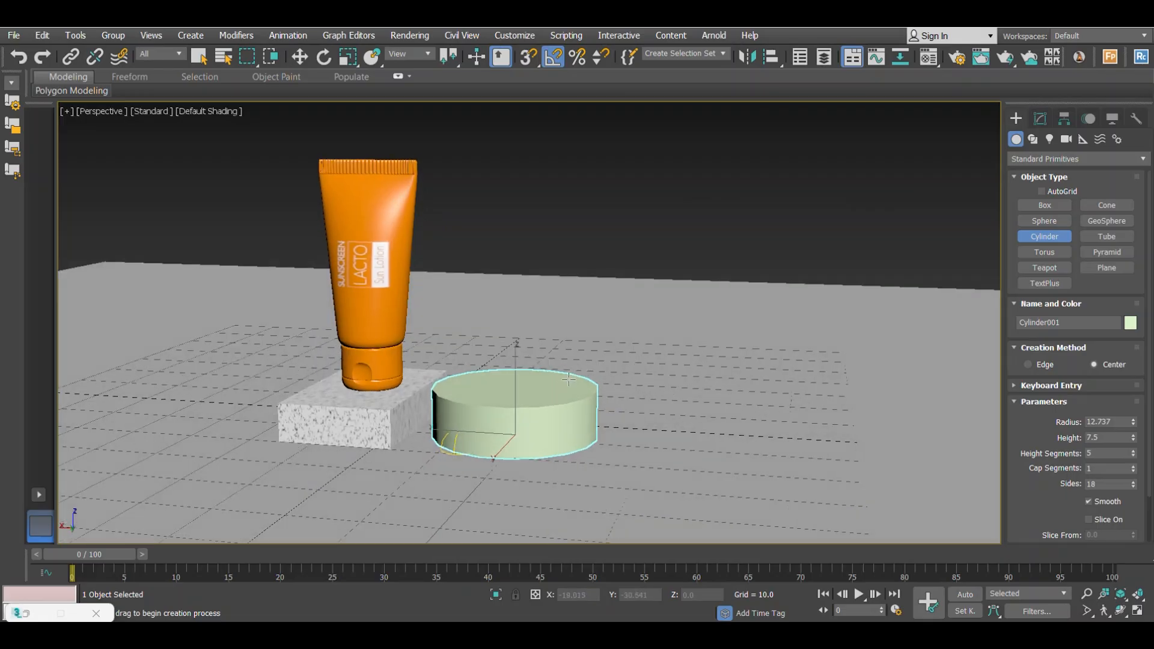
# - Resize the cylinder to radius 9.68, height 4.35 and 60 sides, and place it close beside the box
pyautogui.click(1039, 118)
pyautogui.scroll(2, 519, 396)
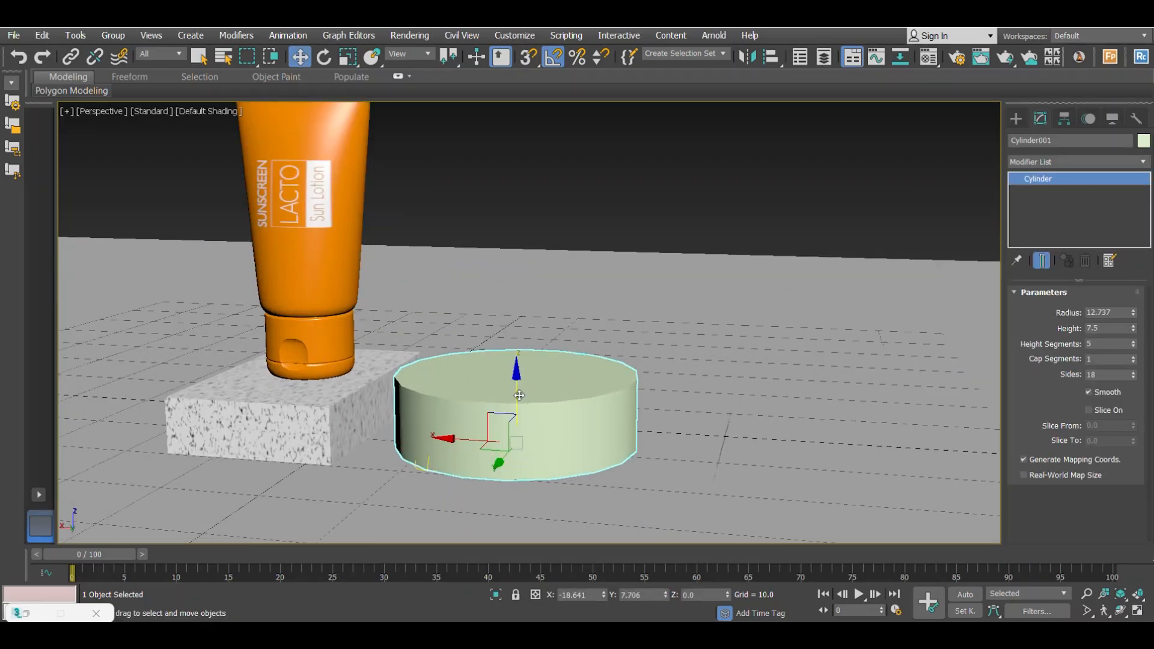
pyautogui.moveTo(445, 441); pyautogui.dragTo(468, 441)
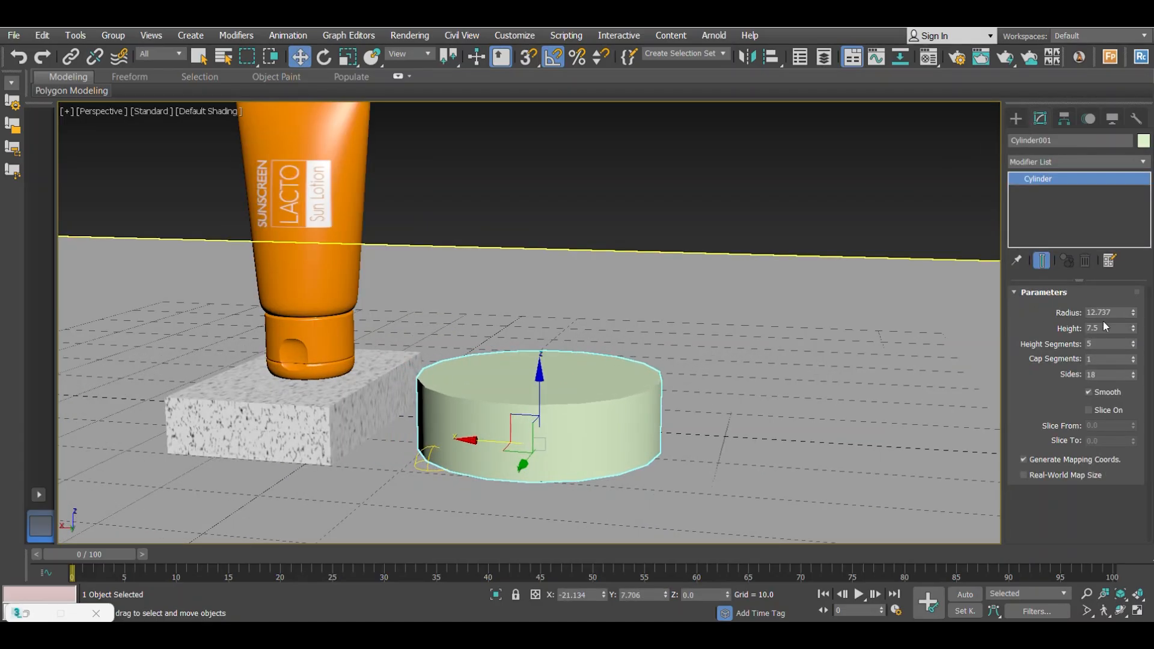
pyautogui.moveTo(1132, 312); pyautogui.dragTo(1129, 353)
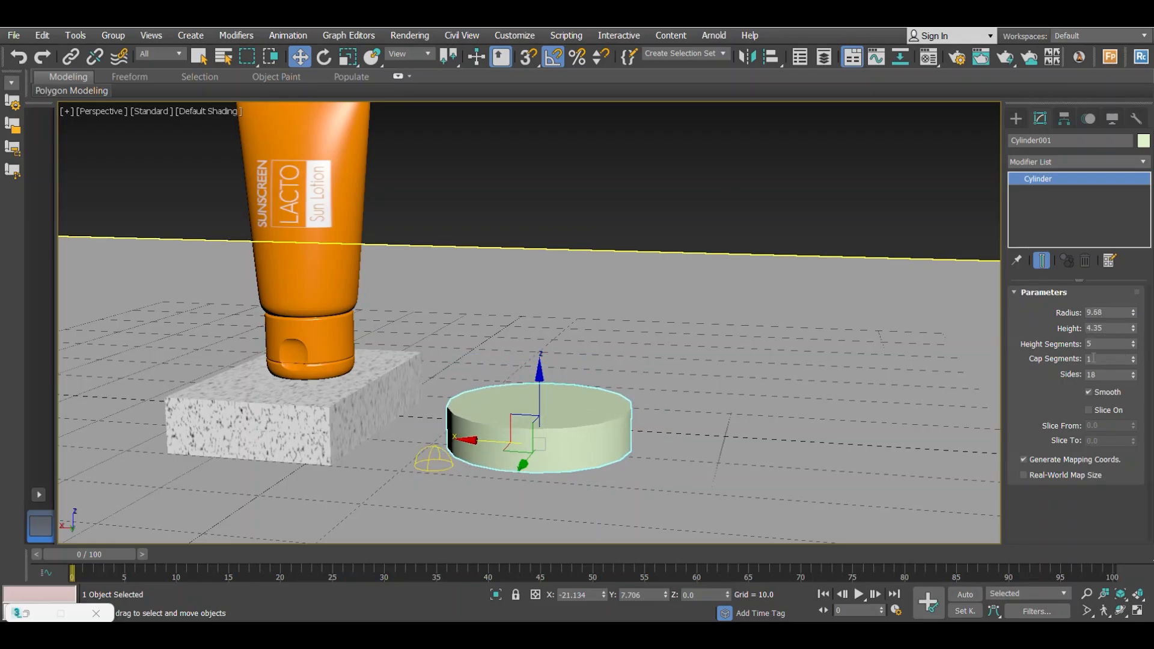
pyautogui.moveTo(479, 443); pyautogui.dragTo(433, 438)
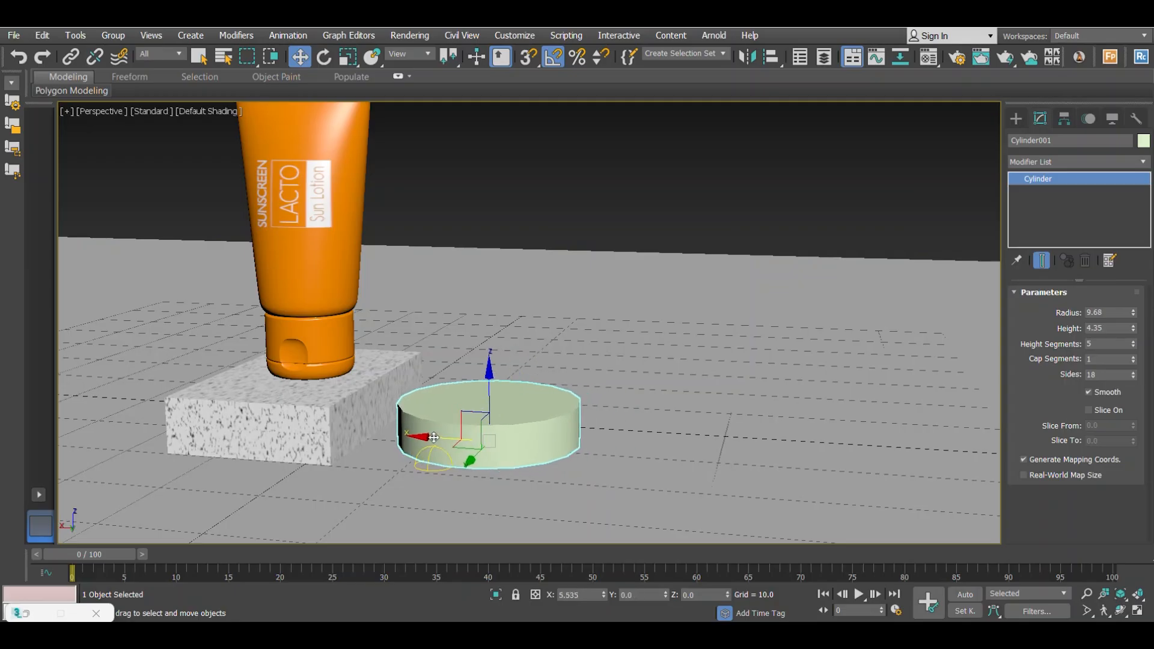
pyautogui.keyDown('alt'); pyautogui.moveTo(511, 406); pyautogui.dragTo(485, 424, button='middle'); pyautogui.keyUp('alt')
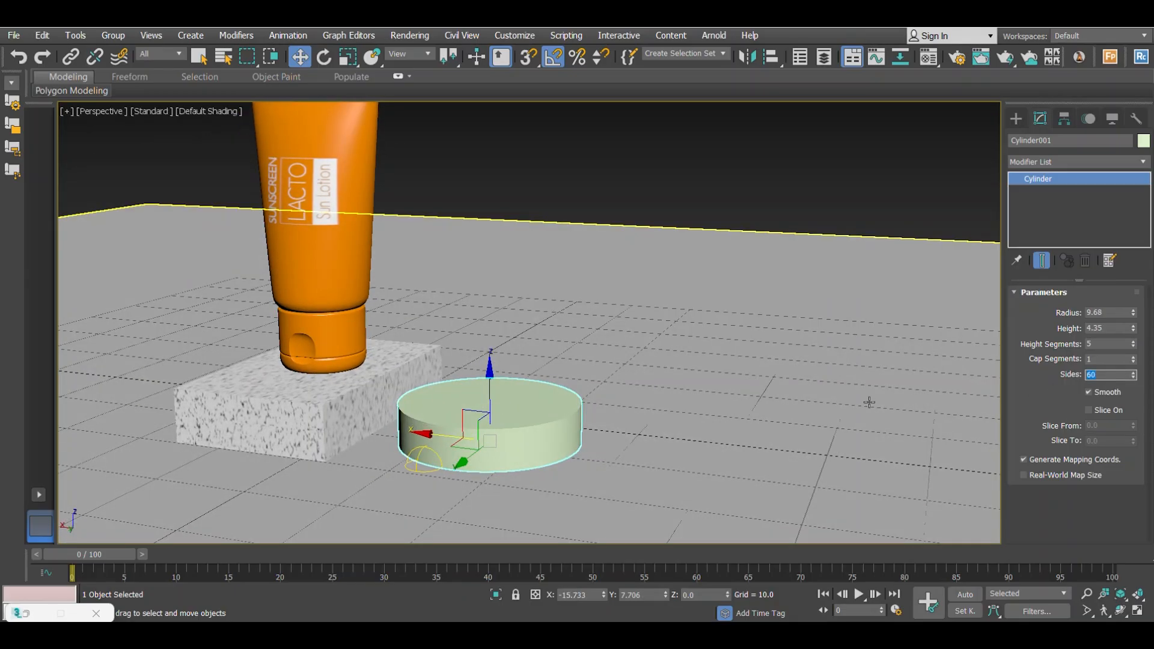
# - Assign the speckled material 07 - Default to the cylinder and add a UVW Map modifier with Box mapping
pyautogui.press('m')
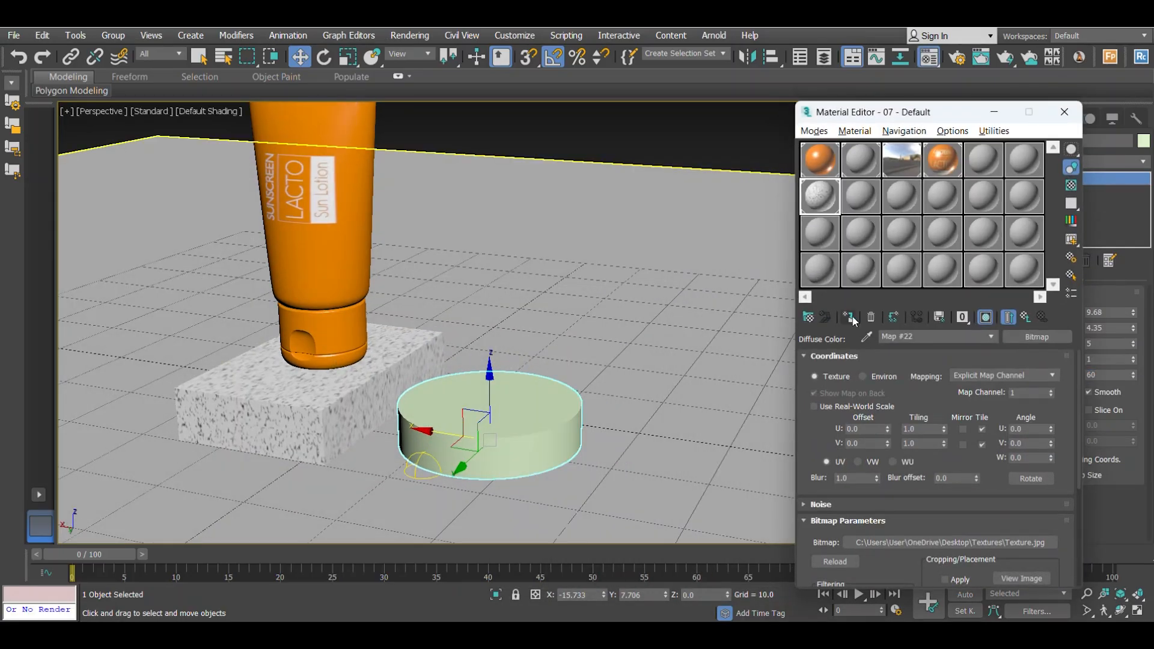
pyautogui.click(1064, 112)
pyautogui.click(1094, 157)
pyautogui.scroll(-5, 1095, 157)
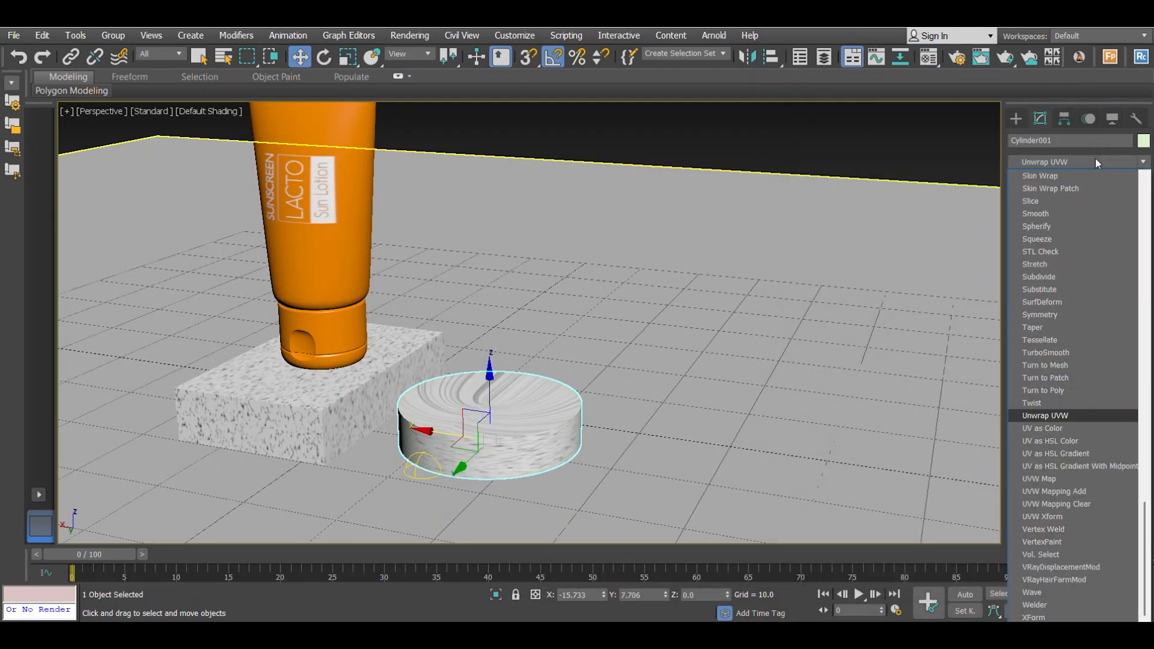
pyautogui.click(1040, 478)
pyautogui.click(1065, 379)
pyautogui.scroll(3, 558, 390)
pyautogui.moveTo(535, 451); pyautogui.dragTo(578, 409, button='middle')
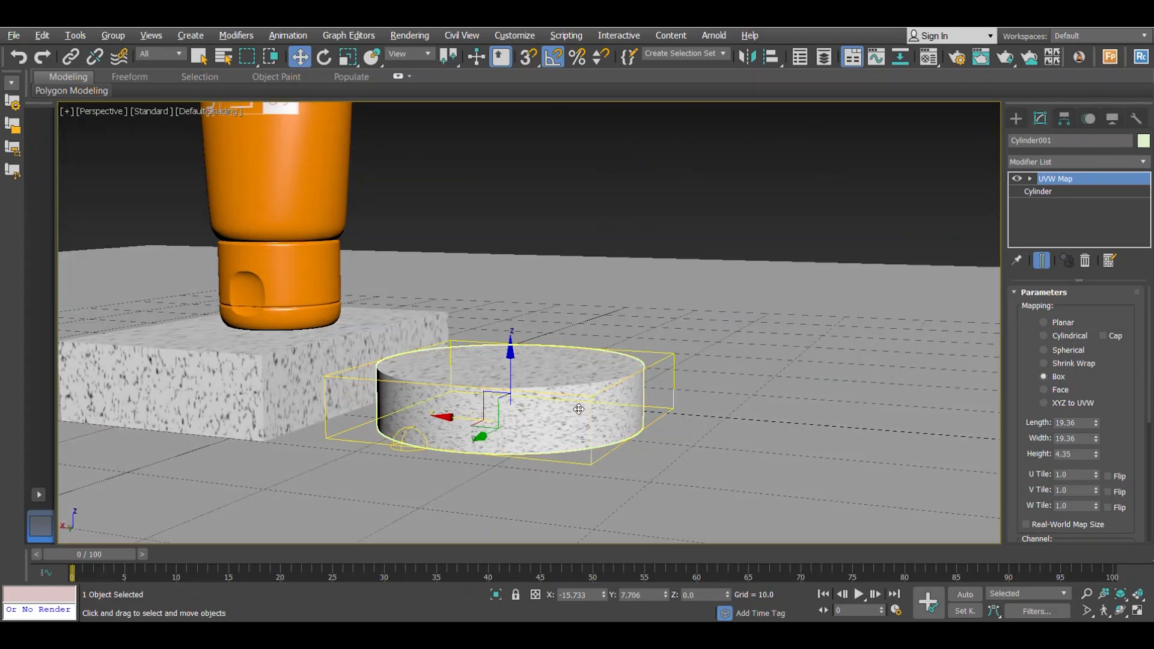
# - Increase the cylinder's UVW mapping height to about 8.44 and nudge the cylinder slightly on the ground plane
pyautogui.moveTo(1098, 457); pyautogui.dragTo(1088, 396)
pyautogui.keyDown('alt'); pyautogui.moveTo(565, 378); pyautogui.dragTo(535, 419, button='middle'); pyautogui.keyUp('alt')
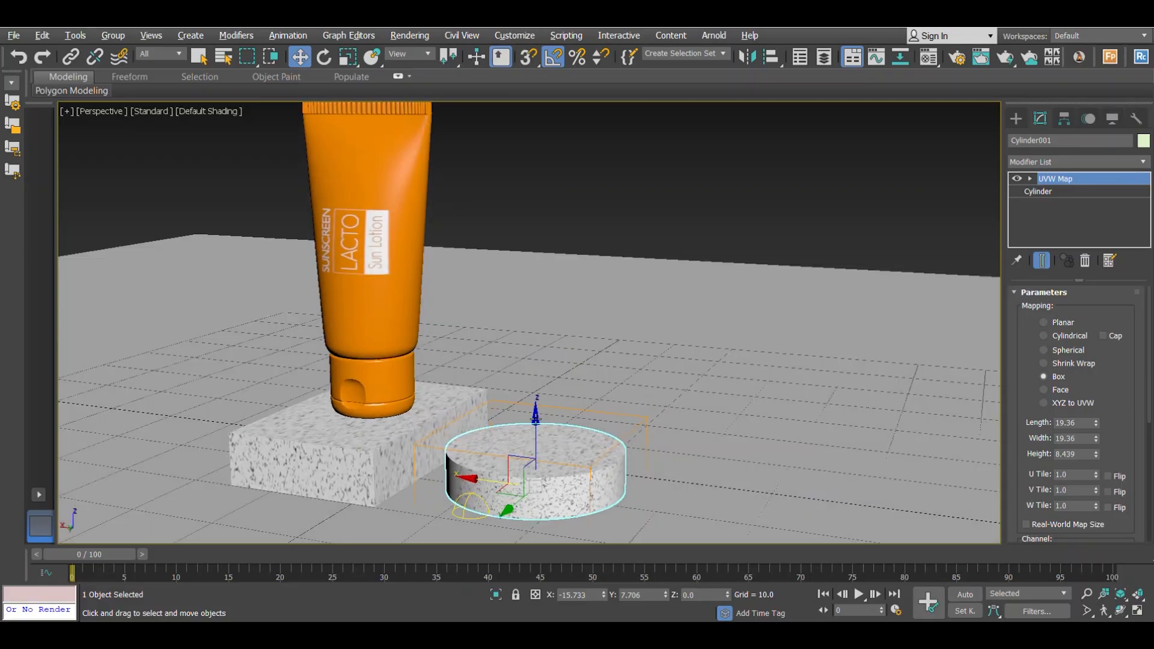
pyautogui.moveTo(495, 481)
pyautogui.mouseDown()
pyautogui.moveTo(511, 478)
pyautogui.moveTo(494, 458)
pyautogui.mouseUp()
# - Clone the tube group along X as one independent copy, Group002, above the cylinder
pyautogui.click(332, 358)
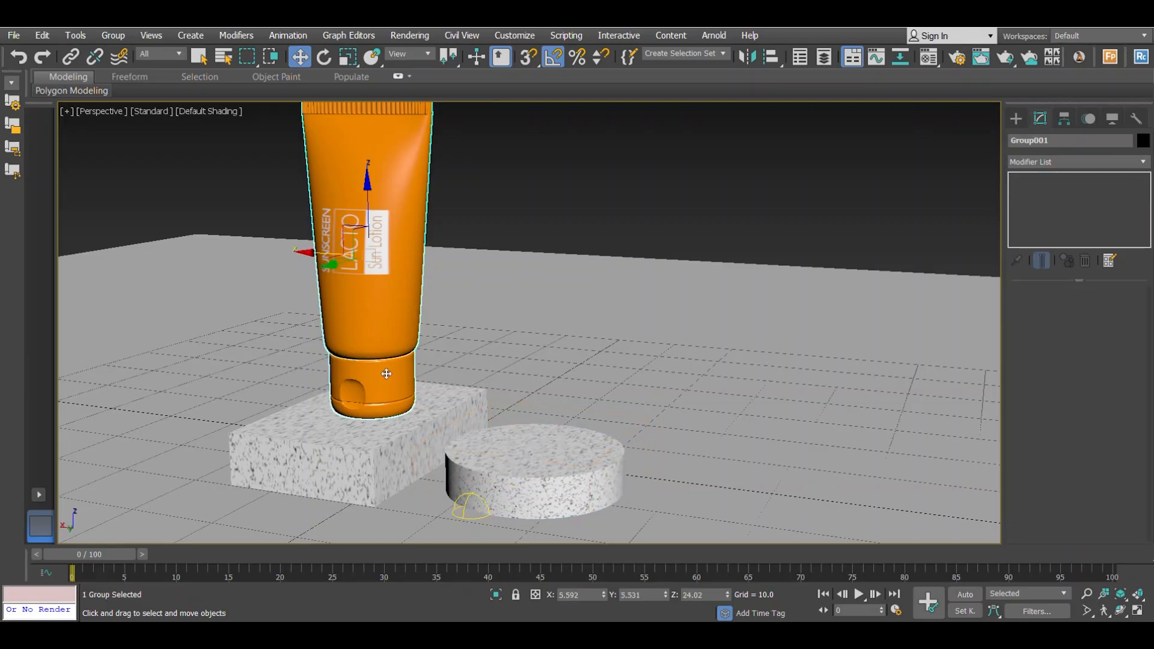
pyautogui.keyDown('alt'); pyautogui.moveTo(387, 374); pyautogui.dragTo(402, 389, button='middle'); pyautogui.keyUp('alt')
pyautogui.keyDown('shift'); pyautogui.moveTo(319, 258); pyautogui.dragTo(495, 269); pyautogui.keyUp('shift')
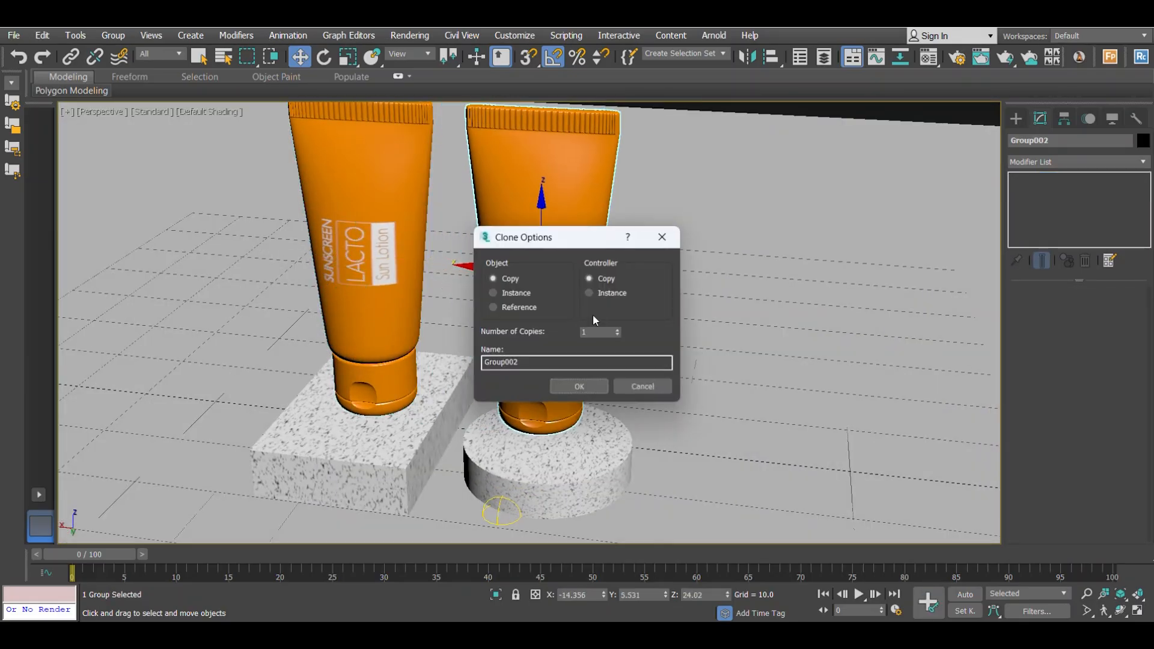
pyautogui.click(578, 385)
# - Scale the copied tube uniformly to about 76 percent in the Front view
pyautogui.press('f')
pyautogui.press('F3')
pyautogui.scroll(4, 546, 347)
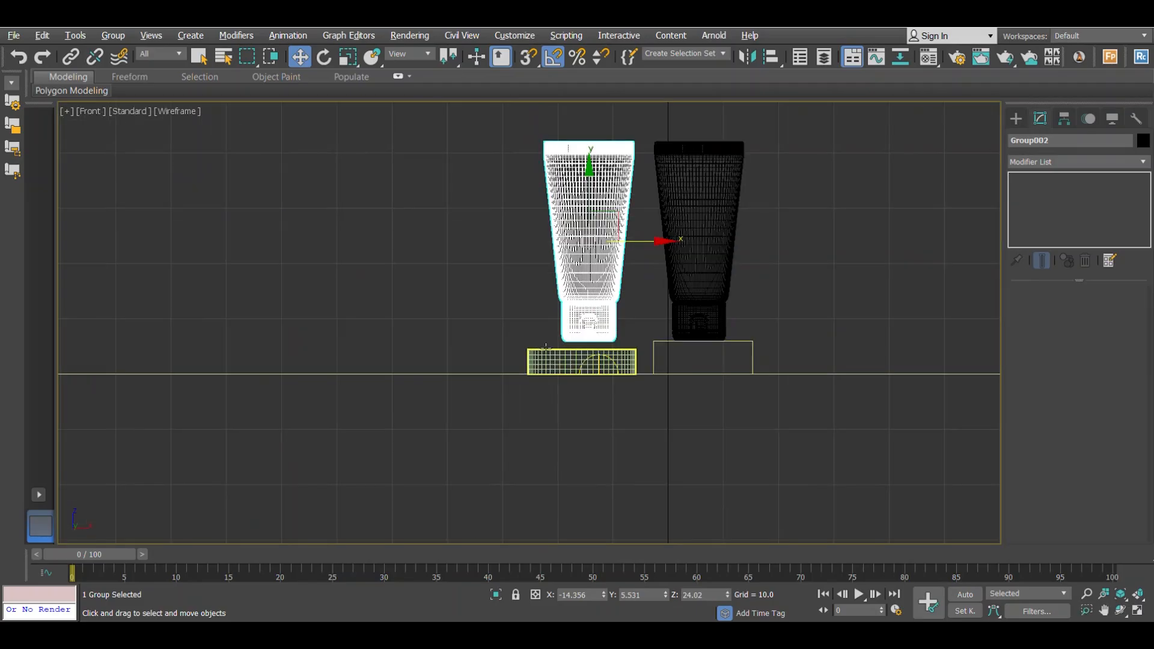
pyautogui.press('r')
pyautogui.moveTo(599, 259); pyautogui.dragTo(586, 282)
pyautogui.moveTo(584, 282); pyautogui.dragTo(512, 324, button='middle')
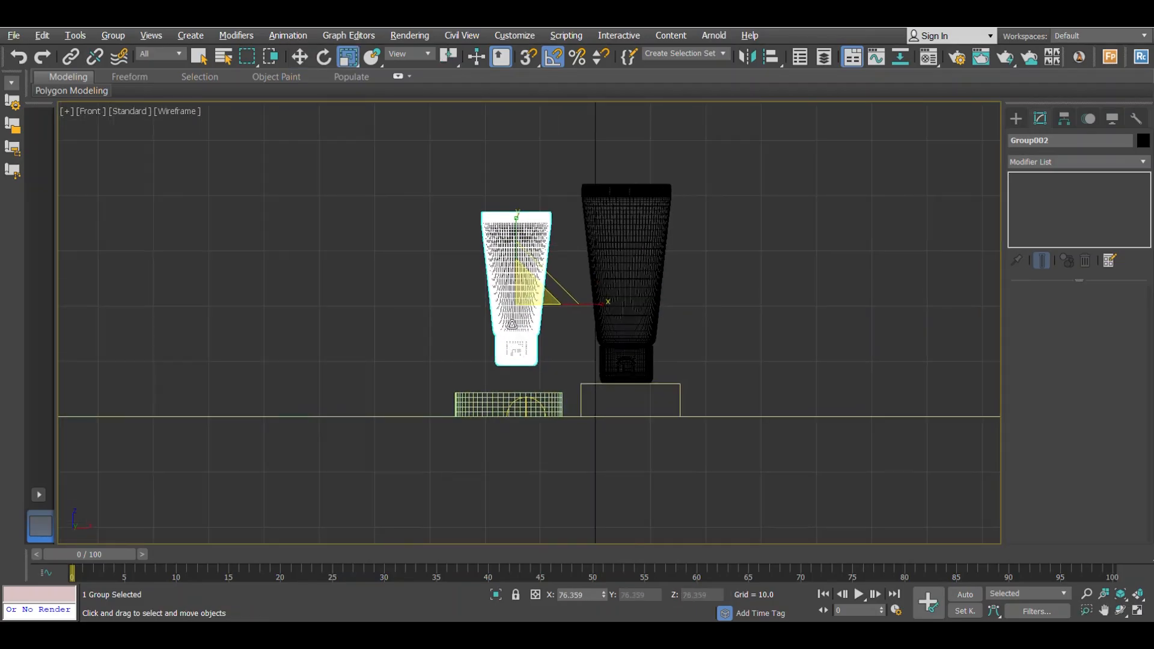
# - Stand the smaller tube on top of the cylinder at about X -16.2, Y 7.4, Z 18.2
pyautogui.press('w')
pyautogui.moveTo(512, 325); pyautogui.dragTo(504, 347)
pyautogui.hotkey('alt', 'w')
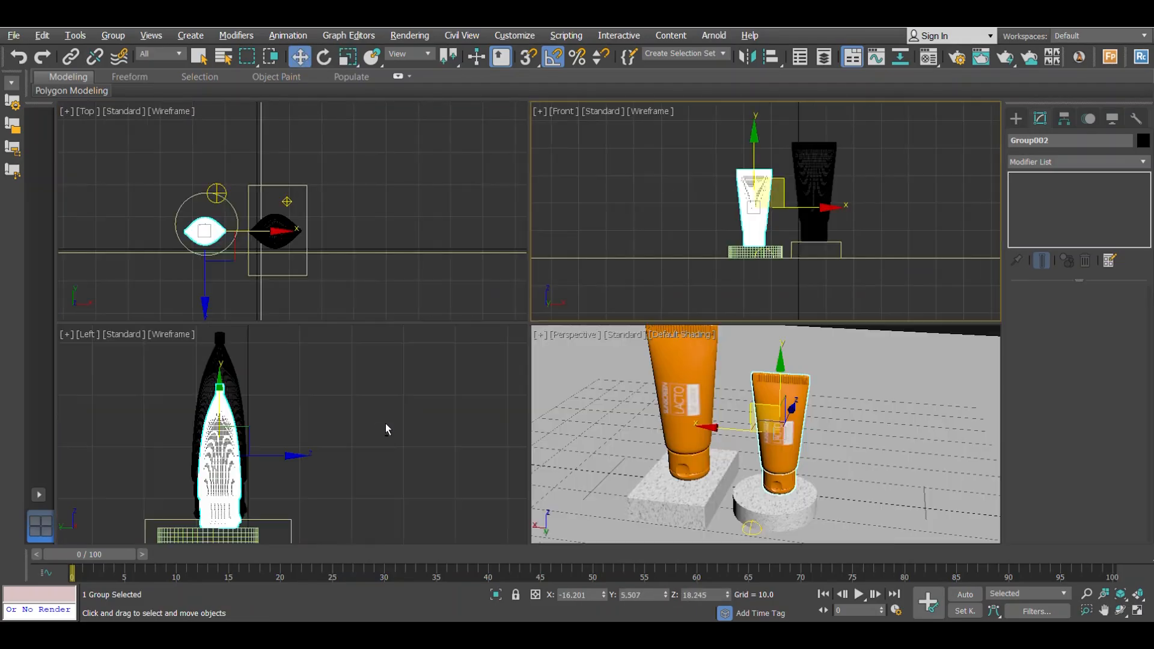
pyautogui.hotkey('alt', 'w')
pyautogui.moveTo(434, 366); pyautogui.dragTo(415, 368)
pyautogui.scroll(-2, 415, 368)
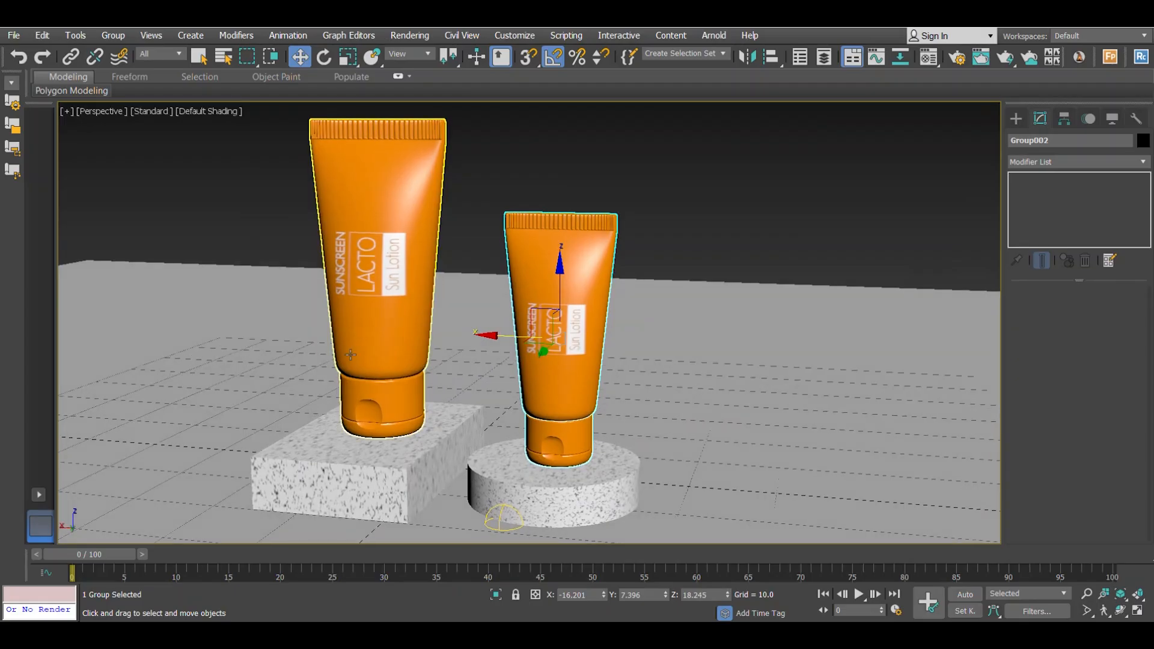
# - Rotate the large tube about -25 degrees around Z and turn the small tube around its vertical axis the opposite way
pyautogui.click(397, 347)
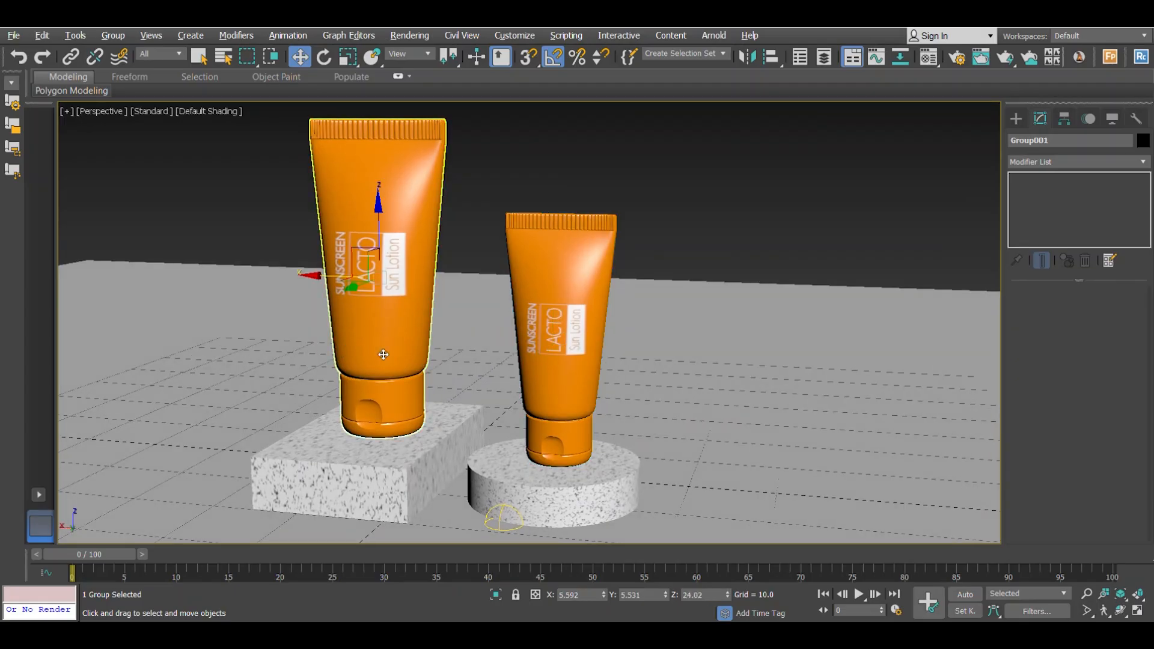
pyautogui.press('e')
pyautogui.moveTo(405, 315); pyautogui.dragTo(372, 317)
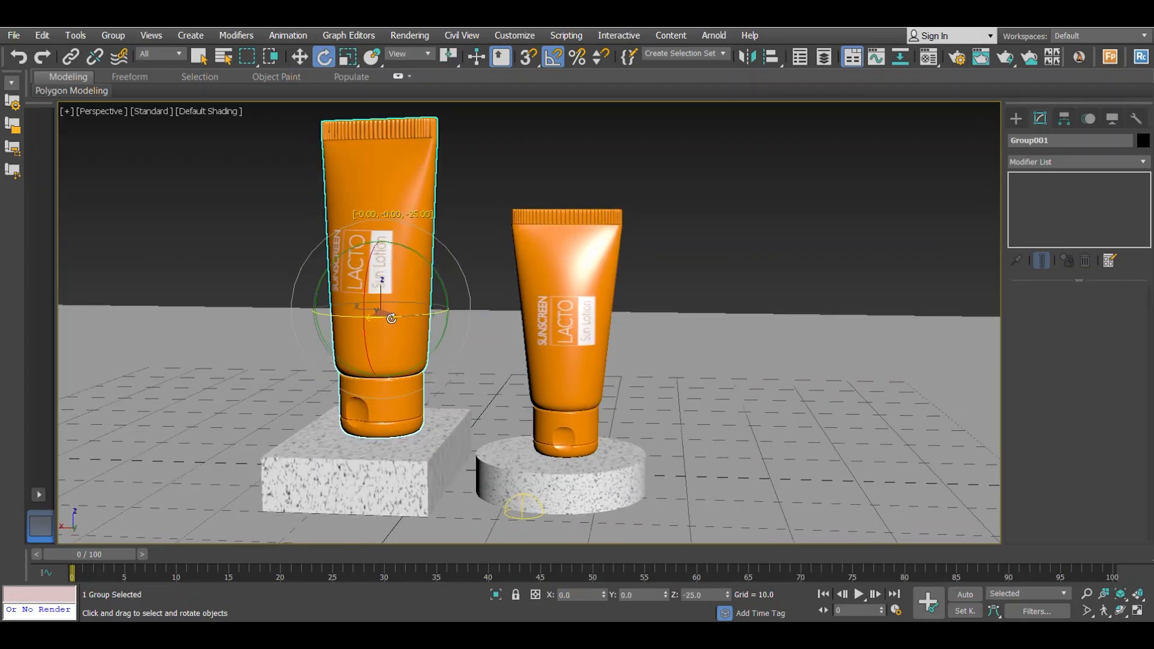
pyautogui.click(566, 355)
pyautogui.moveTo(581, 362); pyautogui.dragTo(606, 365)
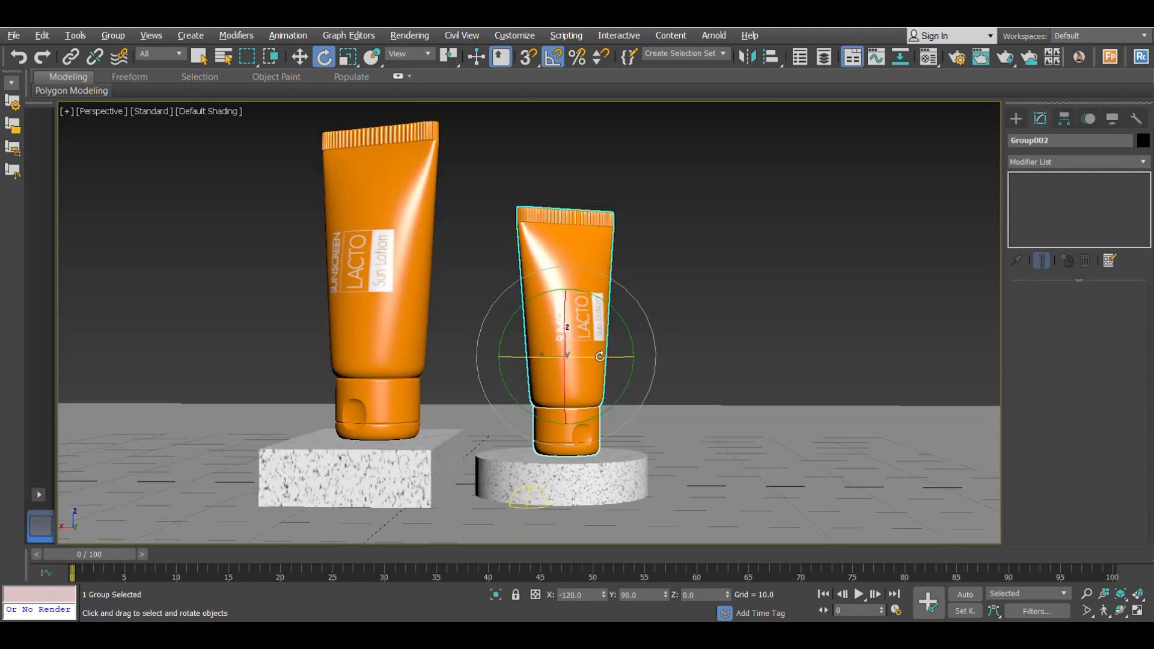
pyautogui.keyDown('alt'); pyautogui.moveTo(600, 357); pyautogui.dragTo(574, 363, button='middle'); pyautogui.keyUp('alt')
# - Draw a vertical backdrop plane about 160 long and 348 wide in the Front view, its lower edge on the ground plane
pyautogui.click(684, 307)
pyautogui.scroll(-5, 551, 336)
pyautogui.scroll(3, 574, 363)
pyautogui.scroll(-3, 575, 363)
pyautogui.scroll(-3, 553, 355)
pyautogui.click(545, 420)
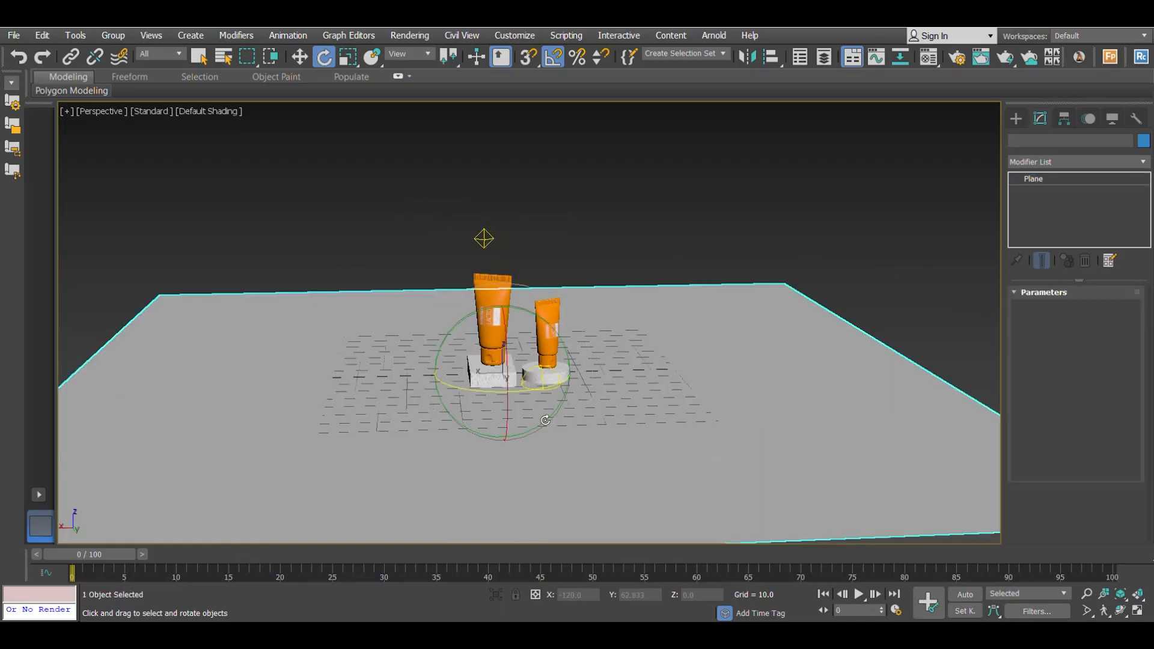
pyautogui.scroll(-3, 508, 420)
pyautogui.keyDown('alt'); pyautogui.moveTo(484, 396); pyautogui.dragTo(525, 388, button='middle'); pyautogui.keyUp('alt')
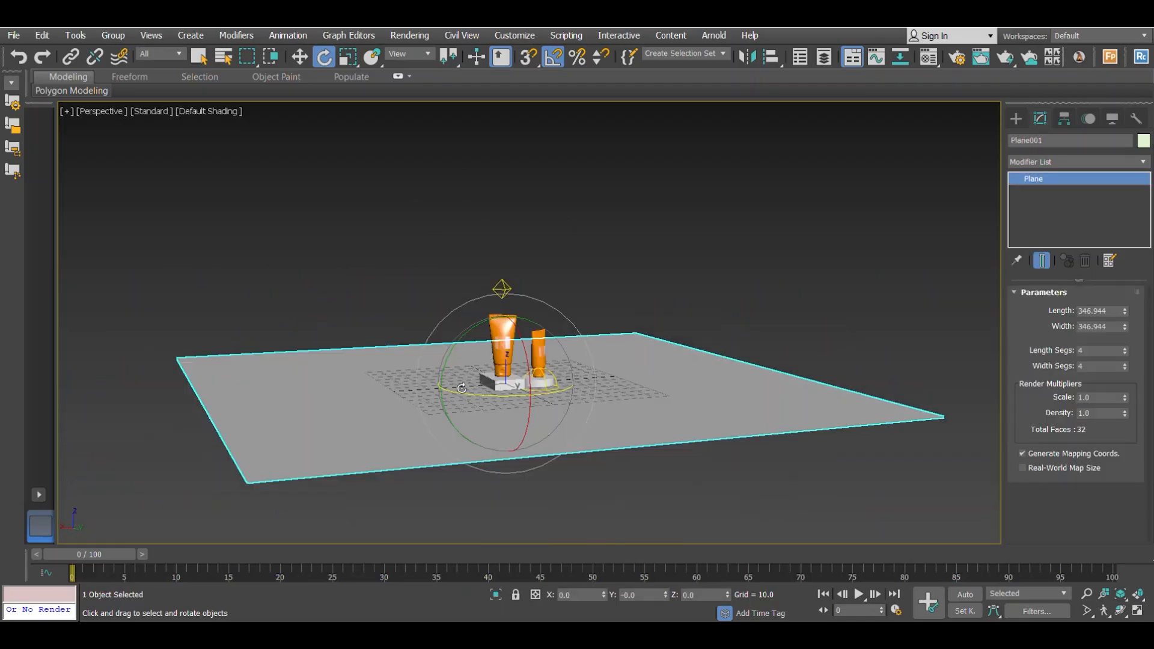
pyautogui.scroll(3, 525, 388)
pyautogui.click(1012, 119)
pyautogui.click(1100, 268)
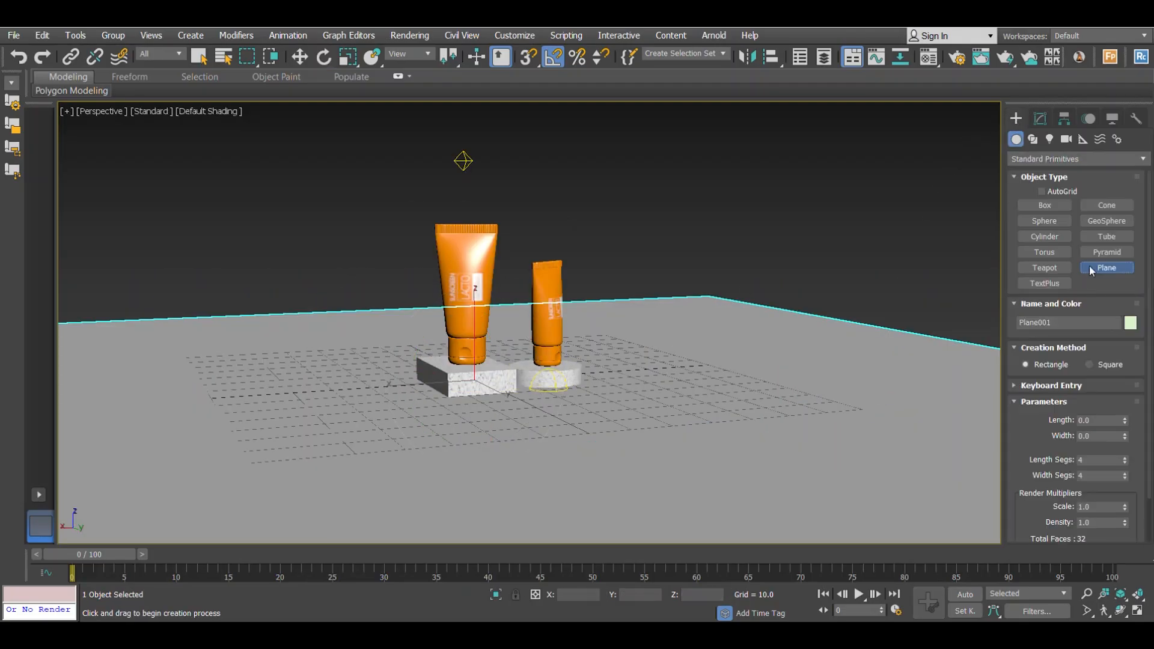
pyautogui.hotkey('alt', 'w')
pyautogui.hotkey('alt', 'w')
pyautogui.scroll(-3, 569, 206)
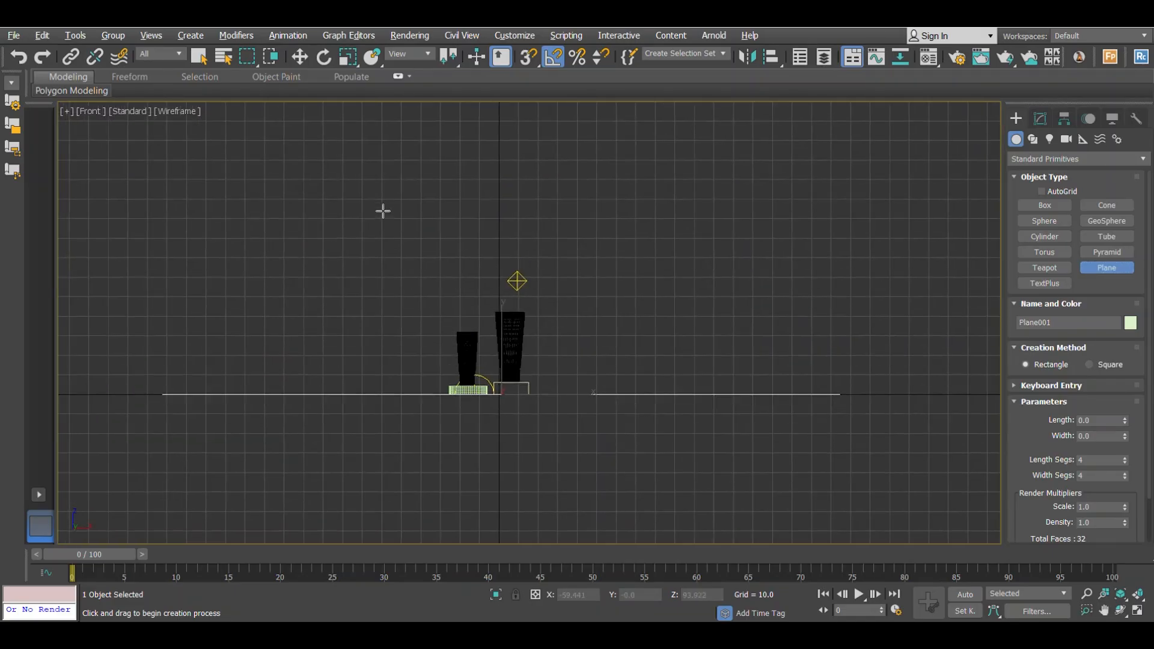
pyautogui.moveTo(284, 186); pyautogui.dragTo(316, 242, button='middle')
pyautogui.moveTo(192, 139); pyautogui.dragTo(870, 452)
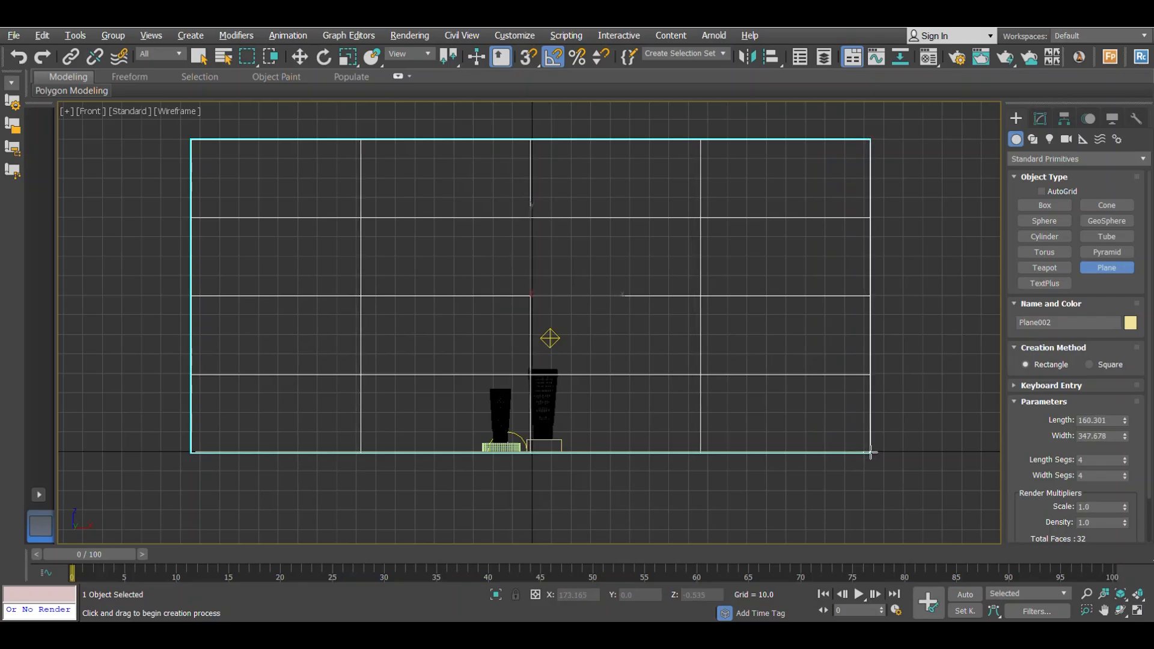
# - Move the vertical plane back along Y behind the tubes to about Y -69.7
pyautogui.hotkey('alt', 'w')
pyautogui.middleClick(731, 352)
pyautogui.hotkey('alt', 'w')
pyautogui.scroll(-5, 528, 324)
pyautogui.keyDown('alt'); pyautogui.moveTo(481, 288); pyautogui.dragTo(538, 381, button='middle'); pyautogui.keyUp('alt')
pyautogui.rightClick(538, 381)
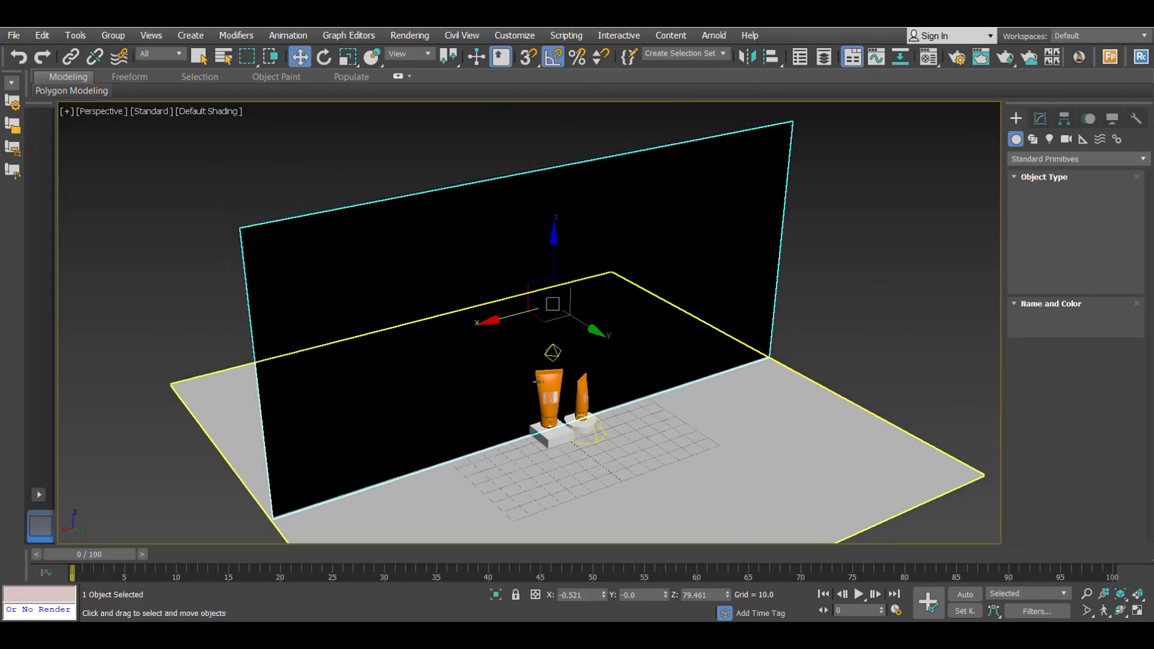
pyautogui.moveTo(580, 317); pyautogui.dragTo(518, 279)
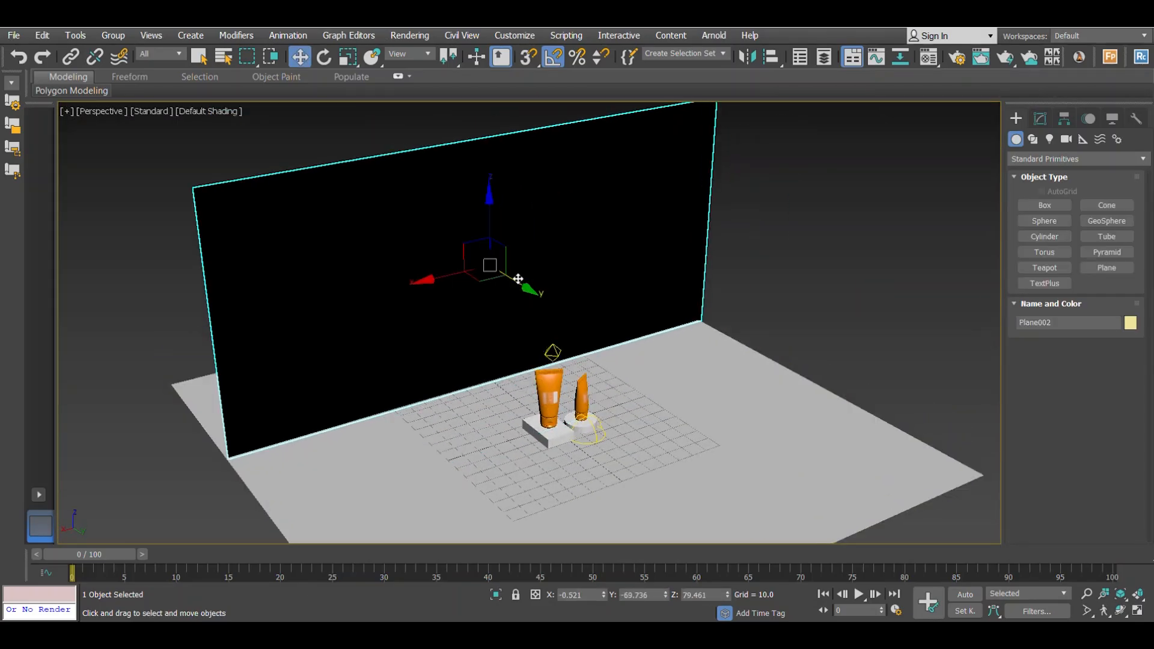
# - Mirror the vertical plane across the Y axis without cloning so that its visible side faces the tubes
pyautogui.click(748, 65)
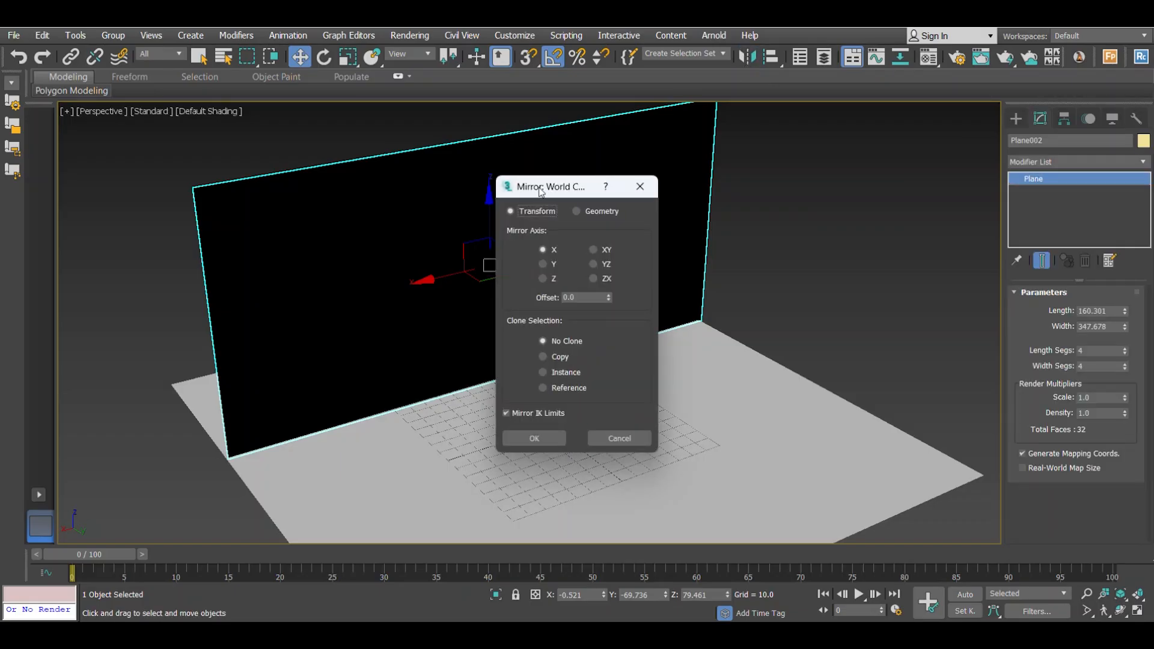
pyautogui.moveTo(540, 190); pyautogui.dragTo(814, 199)
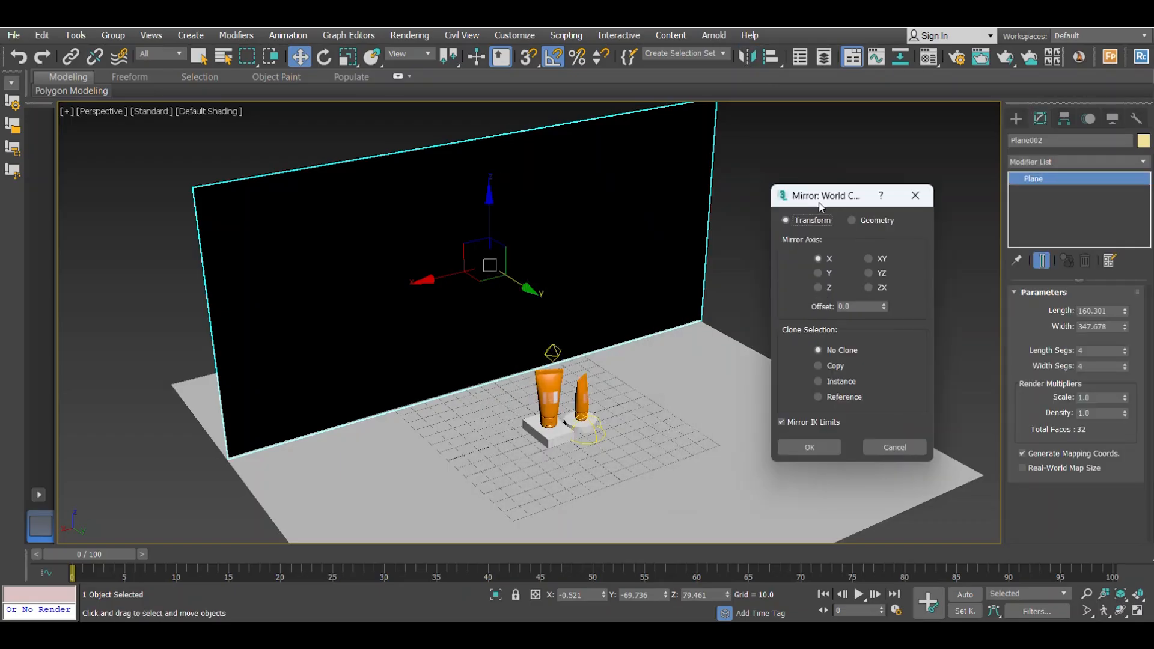
pyautogui.click(818, 274)
pyautogui.click(809, 446)
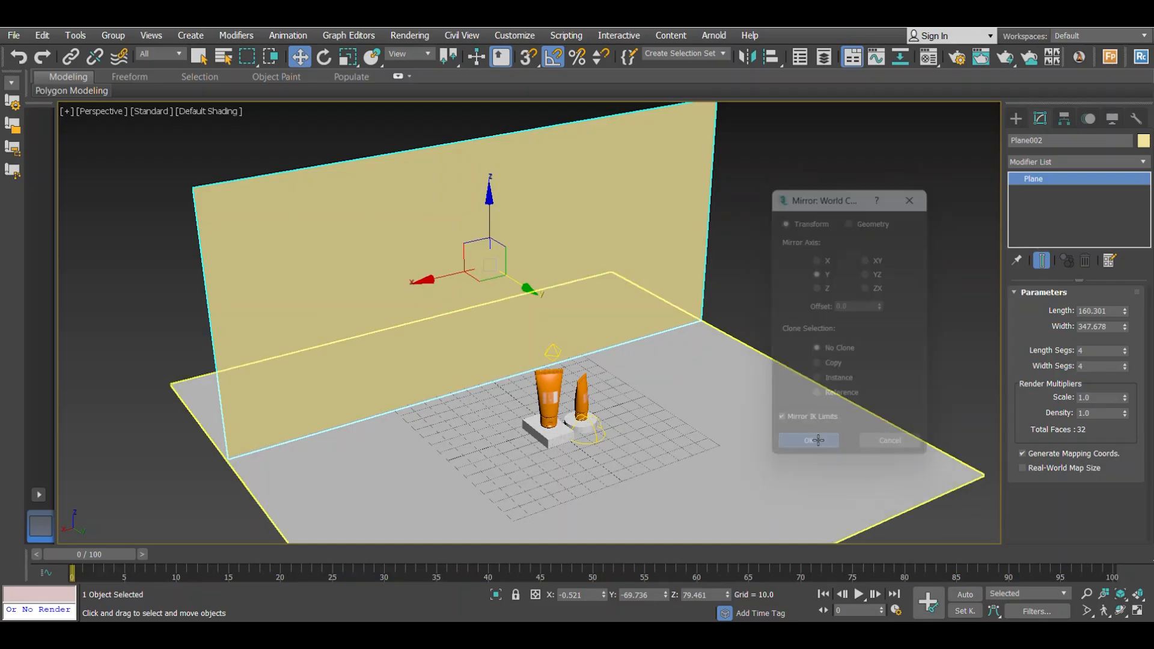
# - Move the backdrop plane closer behind the tubes to about Y -36.9
pyautogui.keyDown('alt'); pyautogui.moveTo(396, 286); pyautogui.dragTo(543, 290, button='middle'); pyautogui.keyUp('alt')
pyautogui.moveTo(542, 280); pyautogui.dragTo(590, 290)
pyautogui.keyDown('alt'); pyautogui.moveTo(619, 325); pyautogui.dragTo(629, 354, button='middle'); pyautogui.keyUp('alt')
pyautogui.scroll(4, 564, 369)
pyautogui.scroll(4, 584, 327)
pyautogui.moveTo(629, 354)
pyautogui.keyDown('alt'); pyautogui.mouseDown(button='middle')
pyautogui.moveTo(608, 355)
pyautogui.moveTo(625, 355)
pyautogui.mouseUp(button='middle'); pyautogui.keyUp('alt')
pyautogui.moveTo(625, 355); pyautogui.dragTo(605, 337, button='middle')
pyautogui.scroll(1, 603, 335)
pyautogui.scroll(1, 603, 334)
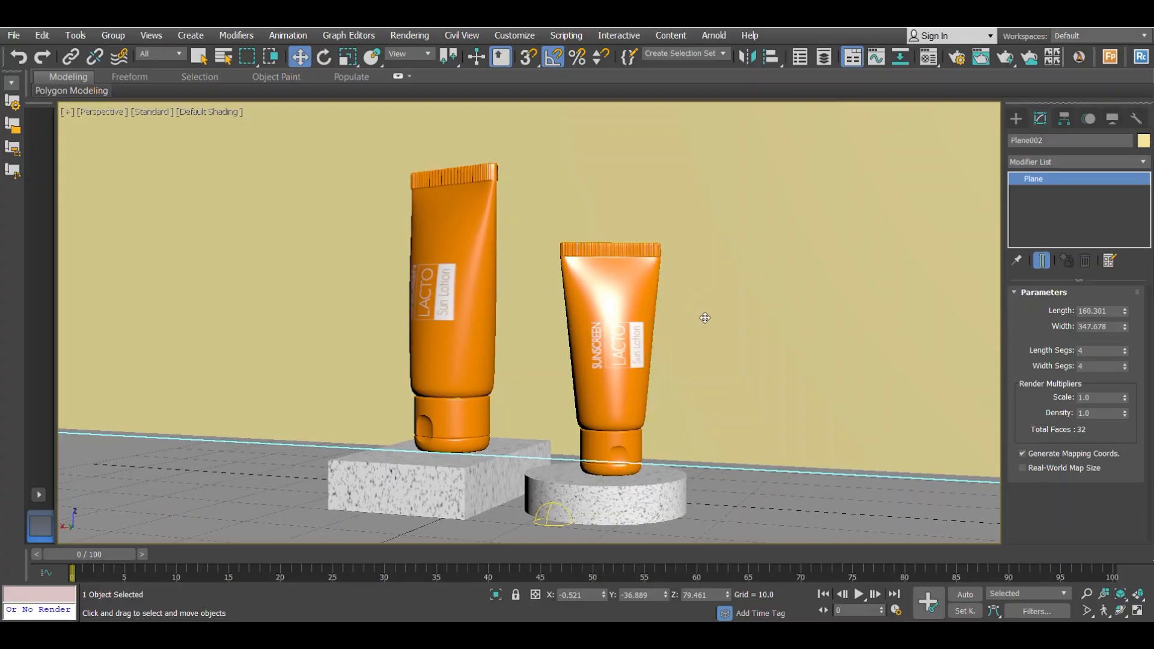
# - Assign an unused material to the backdrop with the marble image BG.jpeg as its diffuse bitmap, and display the map in the viewport
pyautogui.press('m')
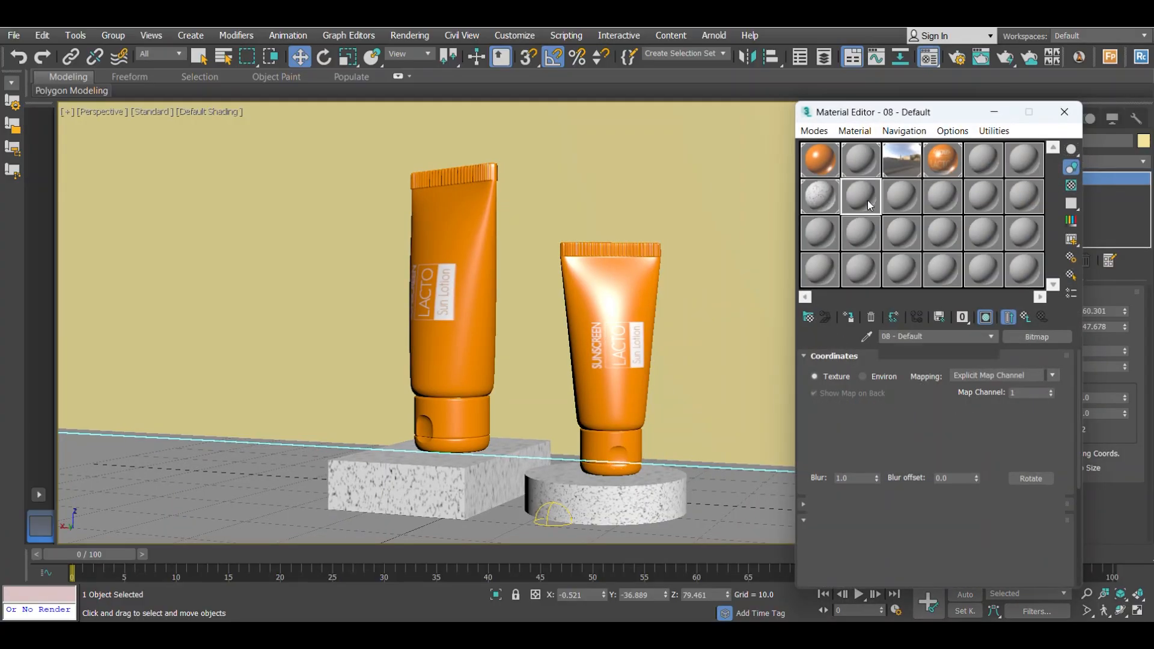
pyautogui.click(848, 316)
pyautogui.click(918, 449)
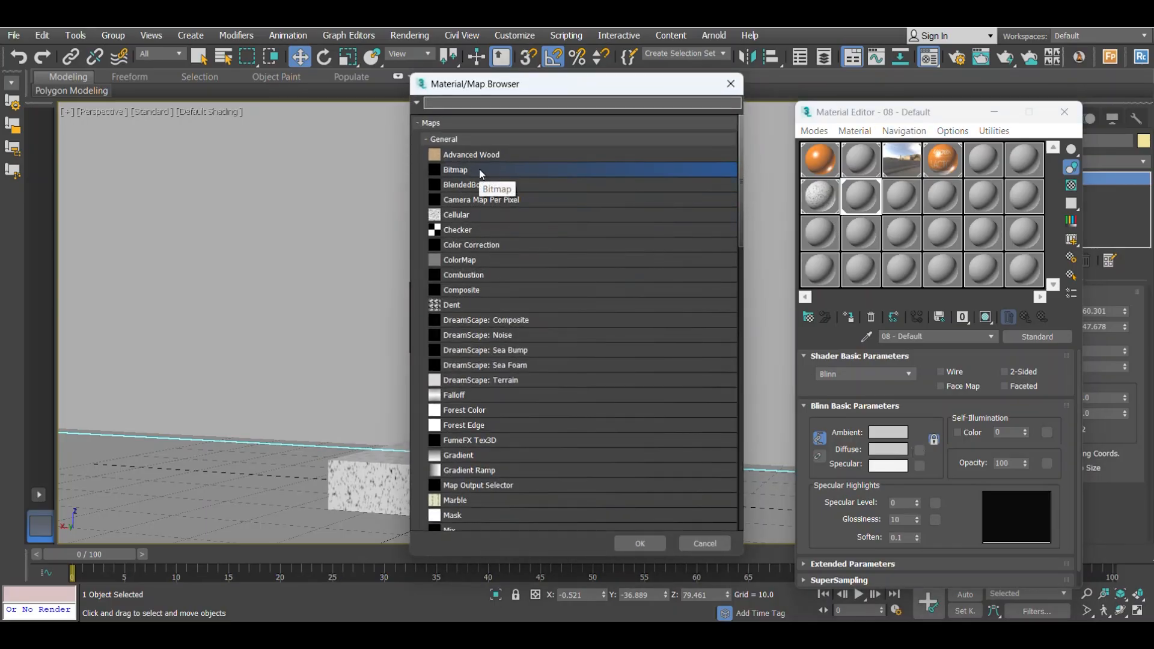
pyautogui.doubleClick(478, 168)
pyautogui.click(146, 142)
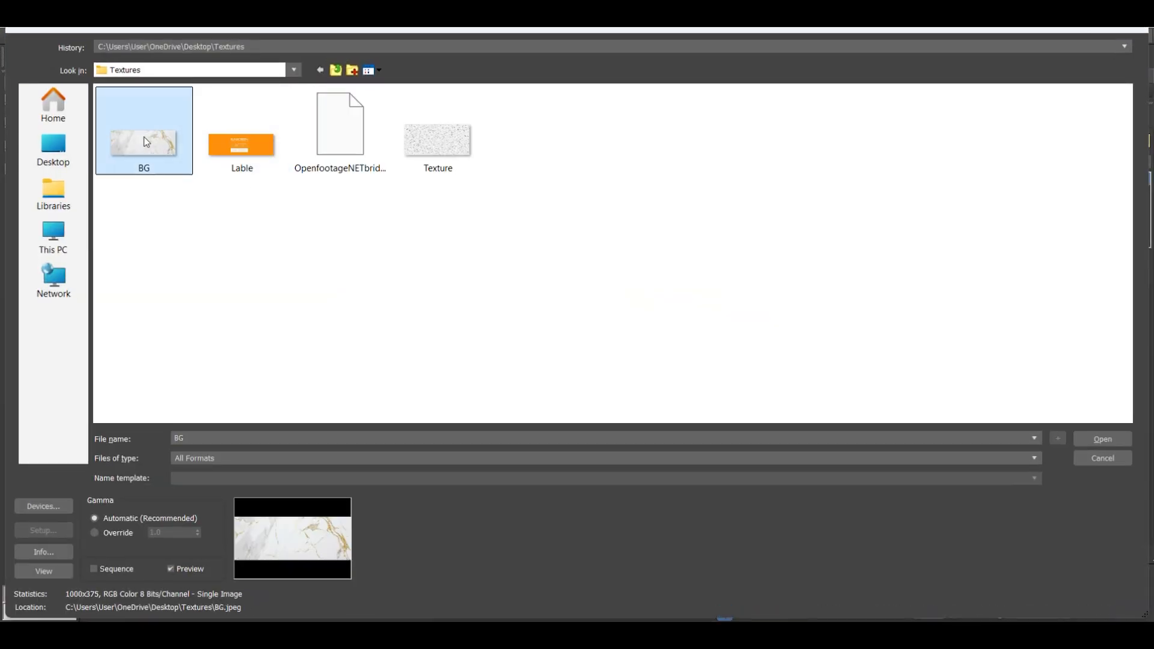
pyautogui.click(43, 571)
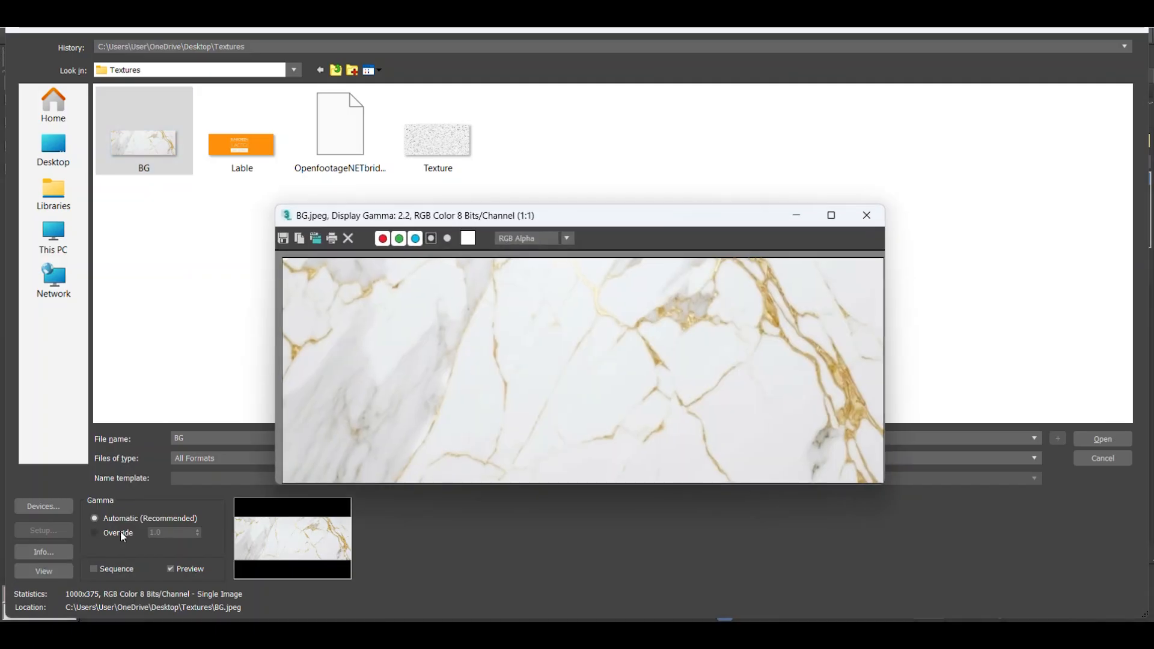
pyautogui.click(865, 215)
pyautogui.doubleClick(151, 140)
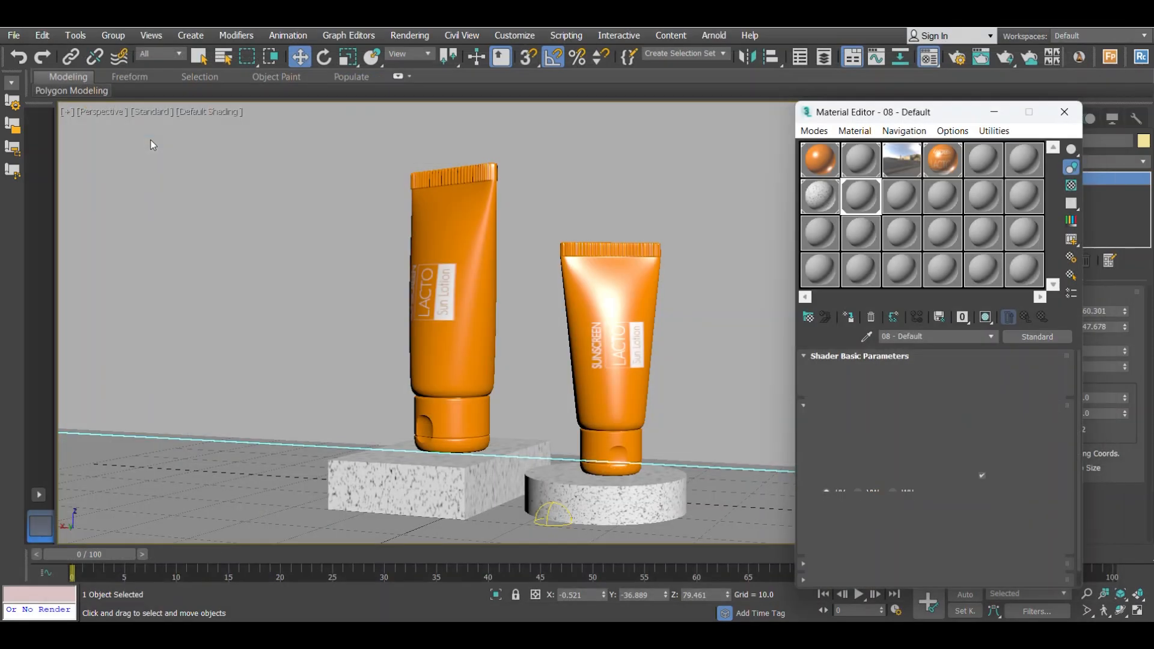
pyautogui.click(1007, 316)
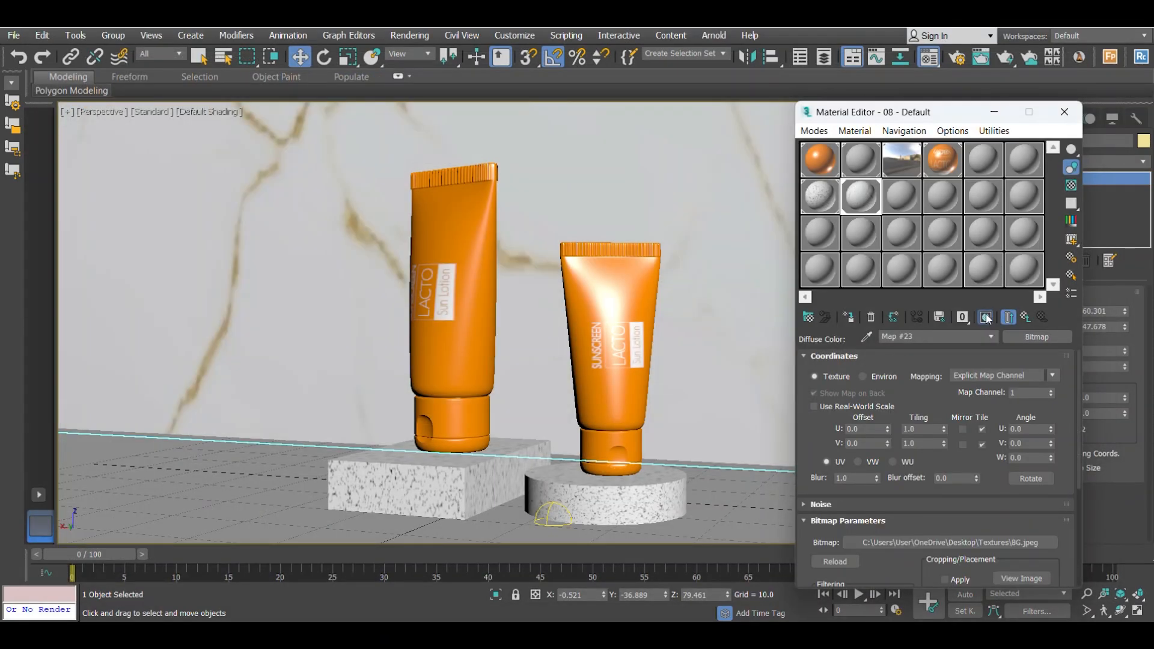
# - Set the marble map's U offset to -0.12 and reposition the backdrop plane at about X -69, Z 40.2
pyautogui.moveTo(938, 103); pyautogui.dragTo(937, 92)
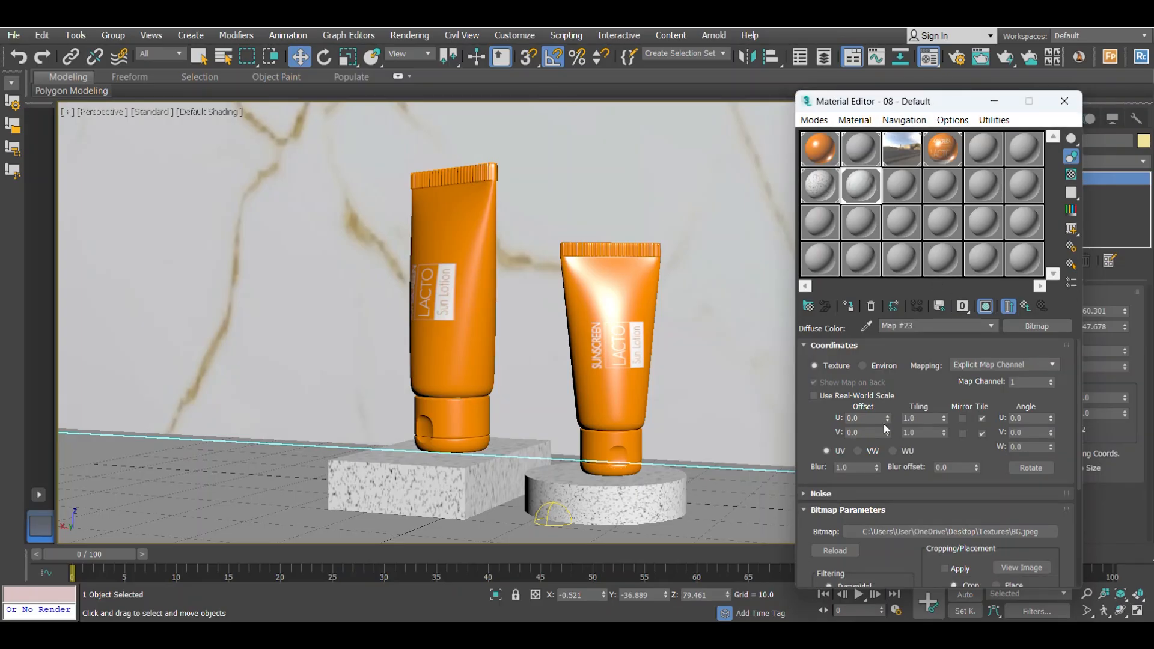
pyautogui.moveTo(888, 422); pyautogui.dragTo(888, 421)
pyautogui.scroll(-6, 533, 334)
pyautogui.moveTo(532, 318); pyautogui.dragTo(523, 367, button='middle')
pyautogui.moveTo(545, 223); pyautogui.dragTo(534, 295)
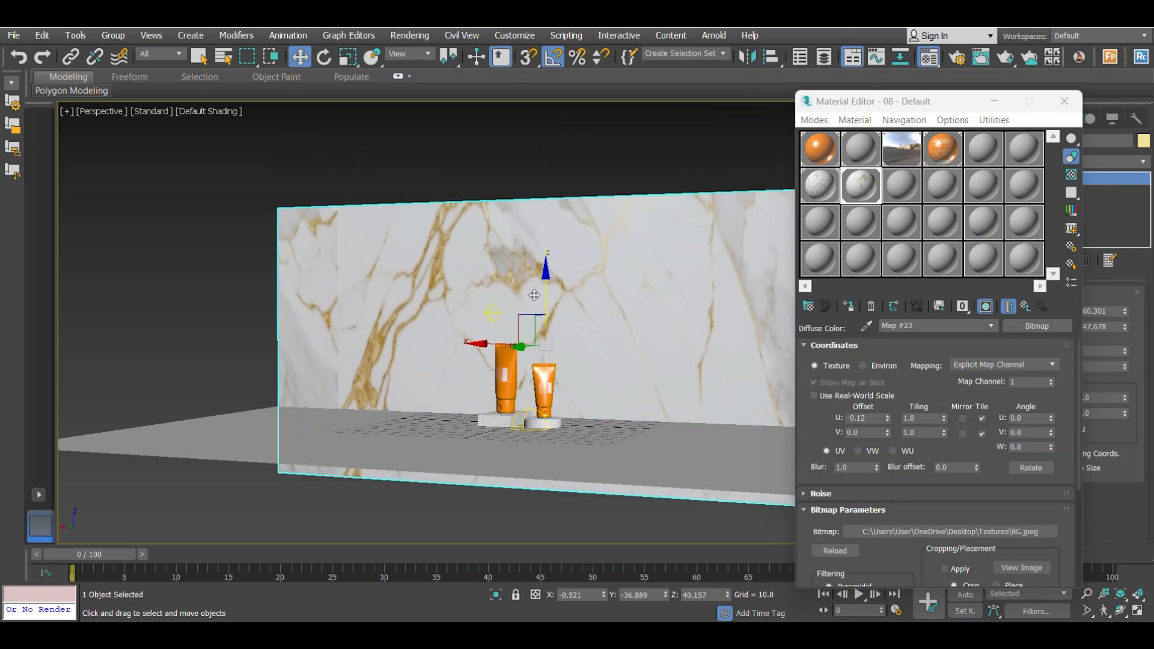
pyautogui.moveTo(490, 344); pyautogui.dragTo(614, 344)
pyautogui.scroll(8, 491, 365)
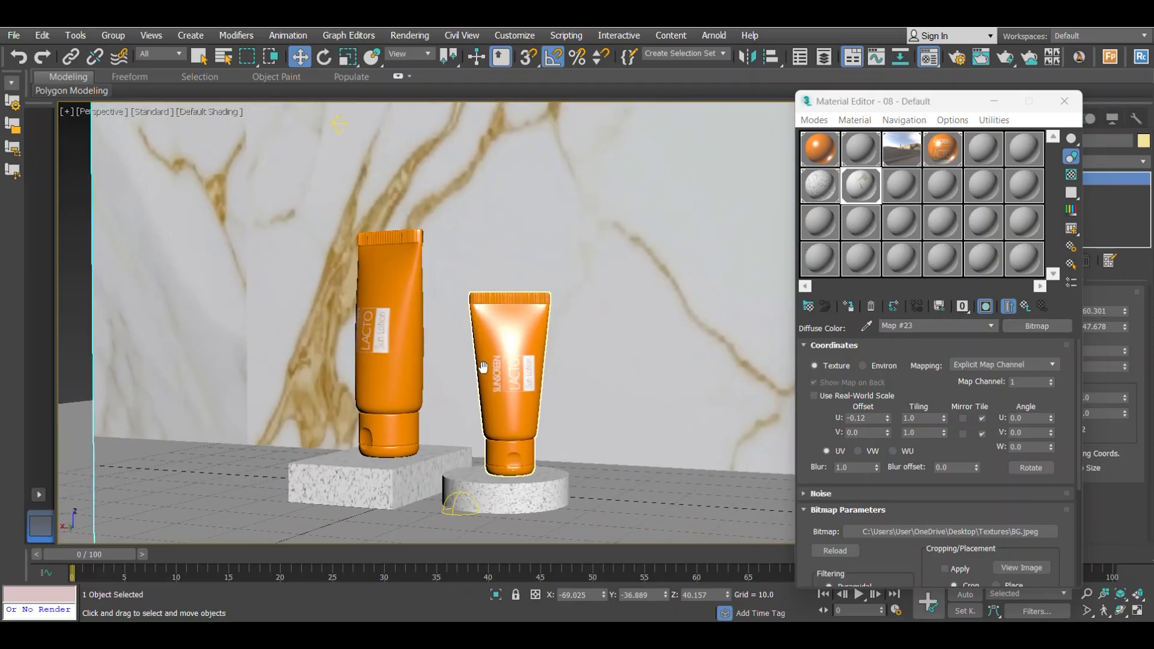
pyautogui.scroll(2, 492, 366)
# - Set a custom render output size of 1080 by 1080 pixels
pyautogui.click(416, 32)
pyautogui.click(429, 106)
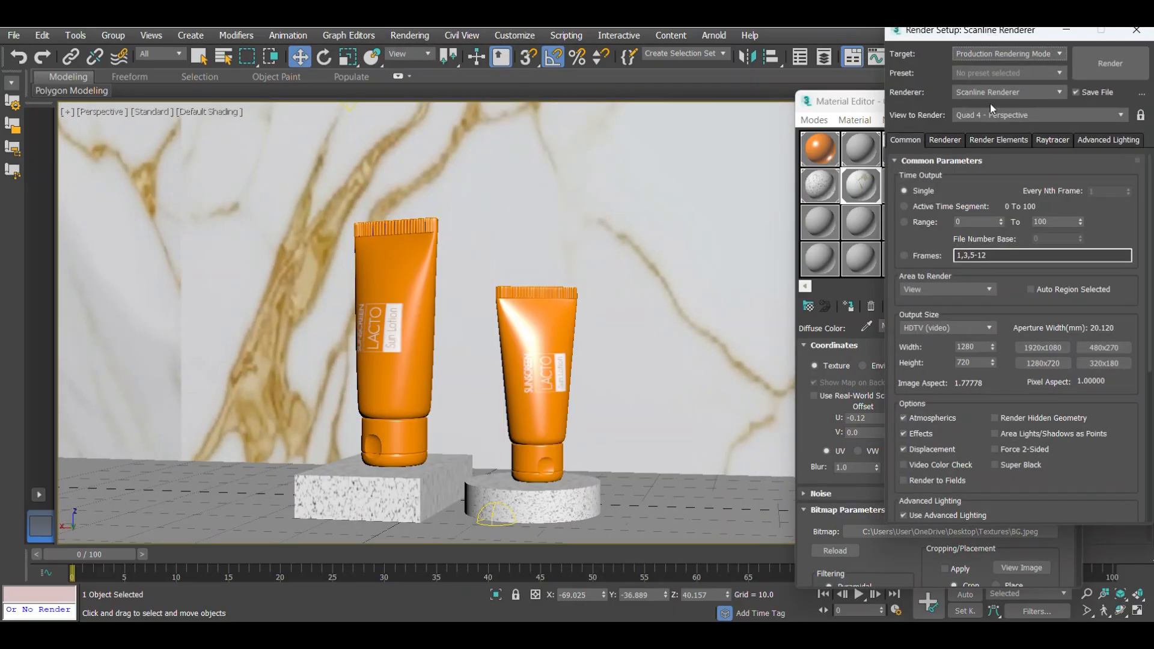
pyautogui.moveTo(974, 42); pyautogui.dragTo(769, 75)
pyautogui.click(734, 362)
pyautogui.click(724, 372)
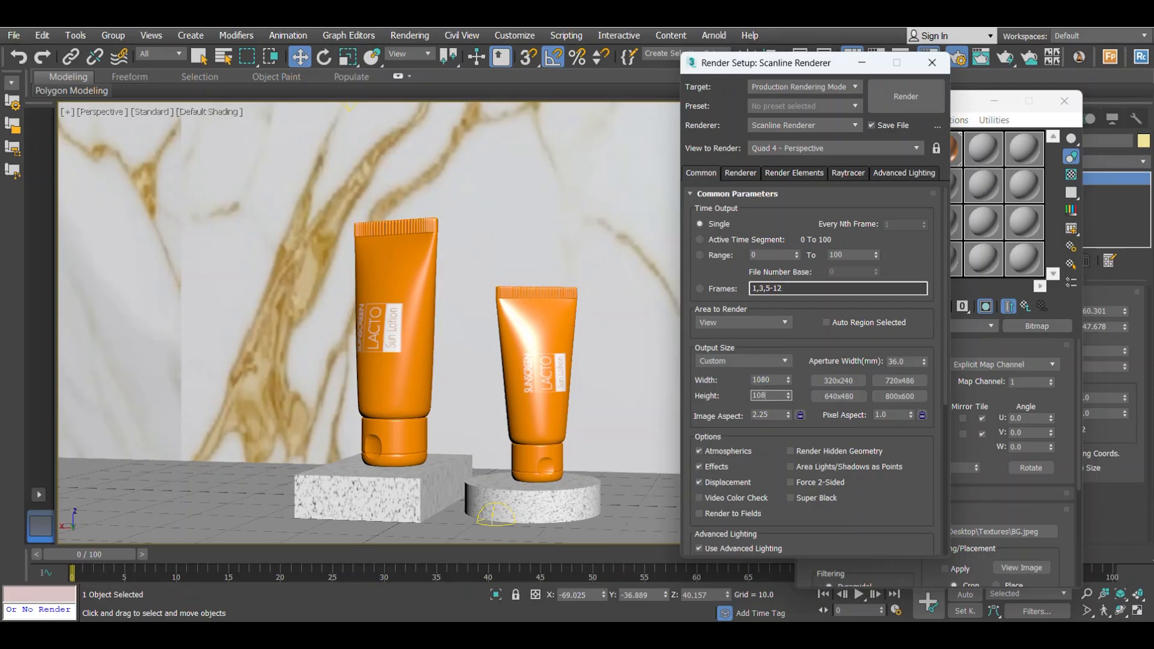
pyautogui.click(932, 62)
# - Show the safe frame in the Perspective view and frame both tubes and their pedestals closely within it
pyautogui.click(111, 111)
pyautogui.click(158, 352)
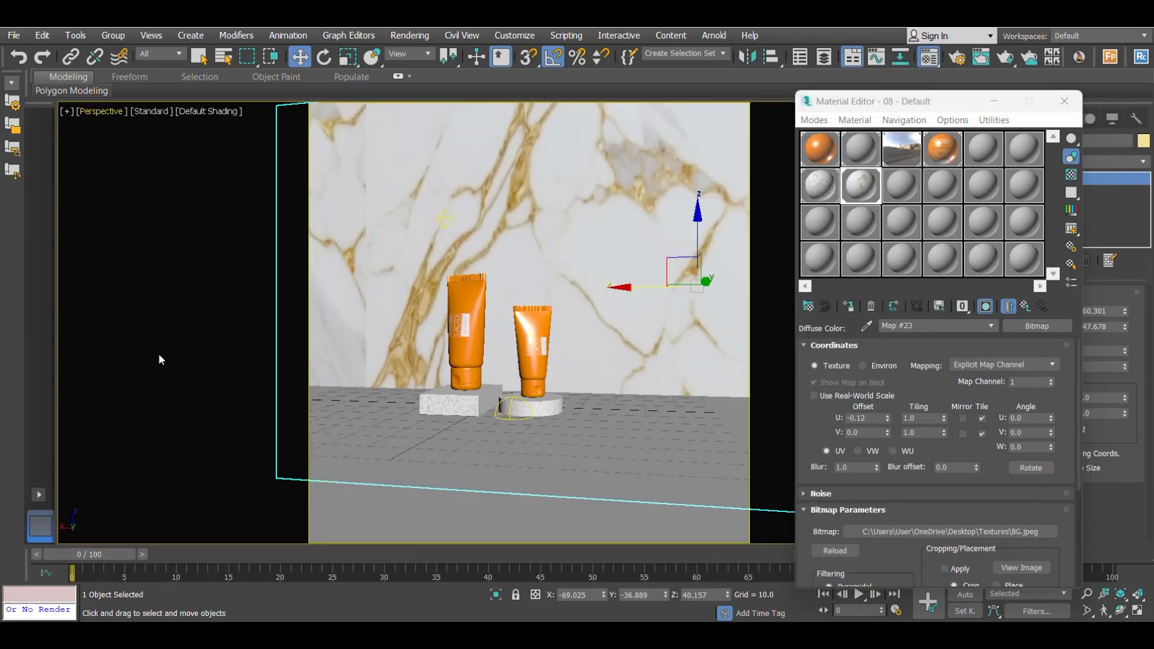
pyautogui.moveTo(410, 339); pyautogui.dragTo(381, 361, button='middle')
pyautogui.scroll(2, 430, 363)
pyautogui.moveTo(467, 372); pyautogui.dragTo(547, 334, button='middle')
pyautogui.scroll(3, 552, 361)
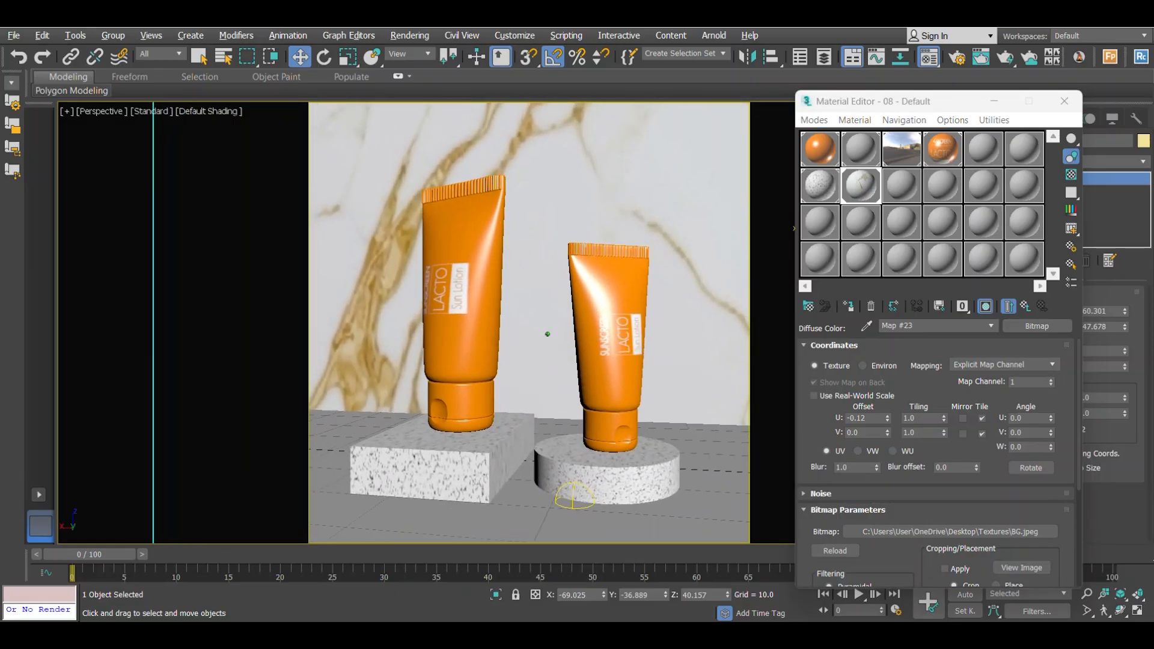
pyautogui.moveTo(547, 334); pyautogui.dragTo(547, 332, button='middle')
pyautogui.moveTo(542, 387)
pyautogui.keyDown('alt'); pyautogui.mouseDown(button='middle')
pyautogui.moveTo(528, 378)
pyautogui.moveTo(534, 370)
pyautogui.mouseUp(button='middle'); pyautogui.keyUp('alt')
# - Reduce the box pedestal's height to about 5.1 and its length to about 22.8
pyautogui.click(517, 439)
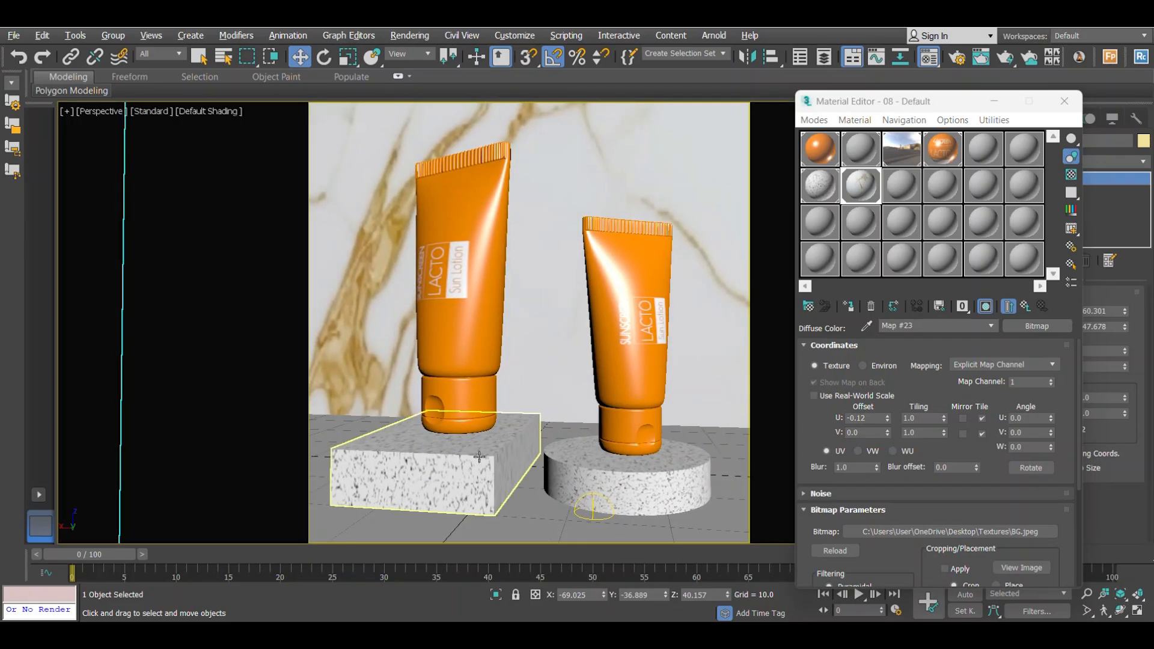
pyautogui.click(1064, 101)
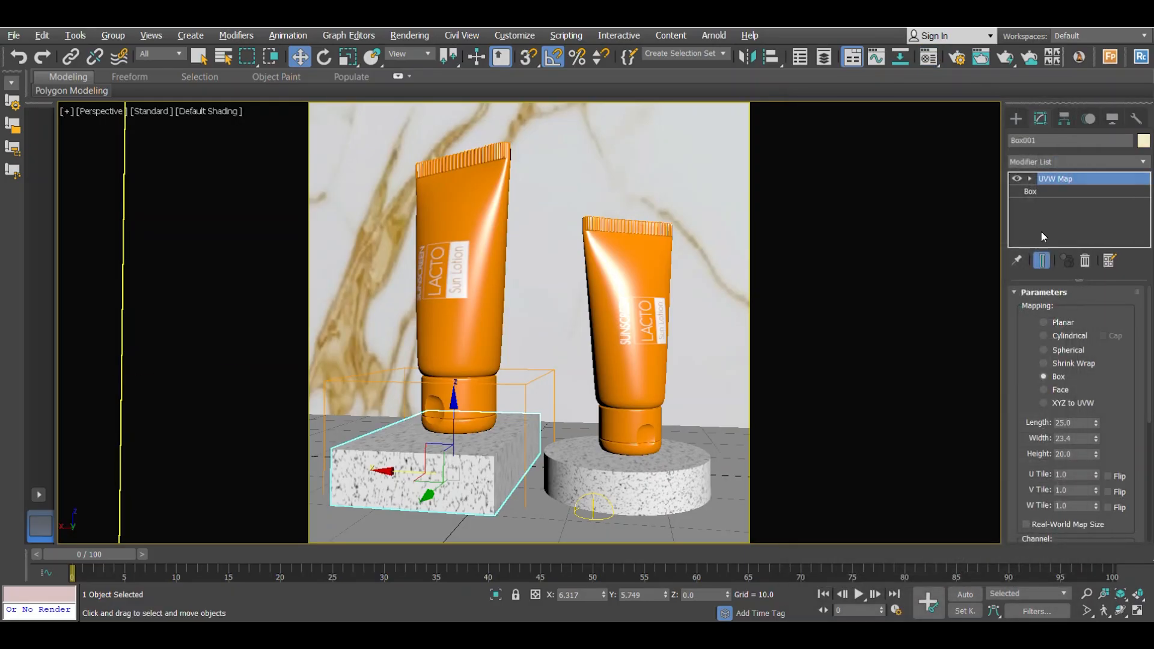
pyautogui.click(1039, 193)
pyautogui.moveTo(1124, 342); pyautogui.dragTo(1128, 352)
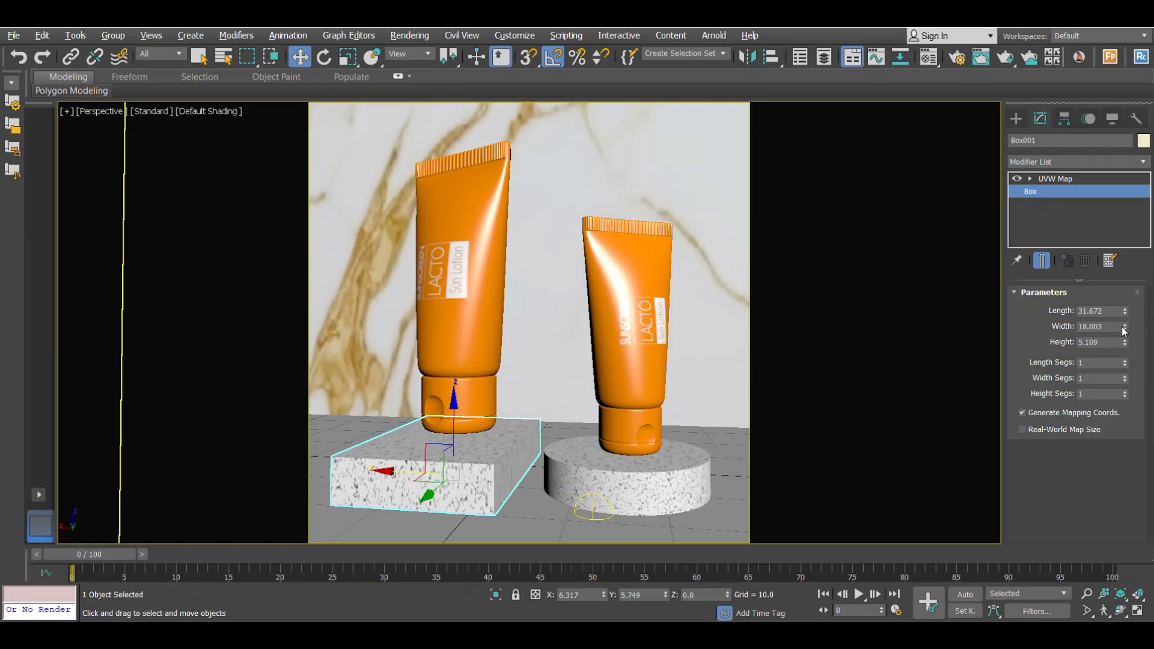
pyautogui.moveTo(1124, 312); pyautogui.dragTo(1129, 332)
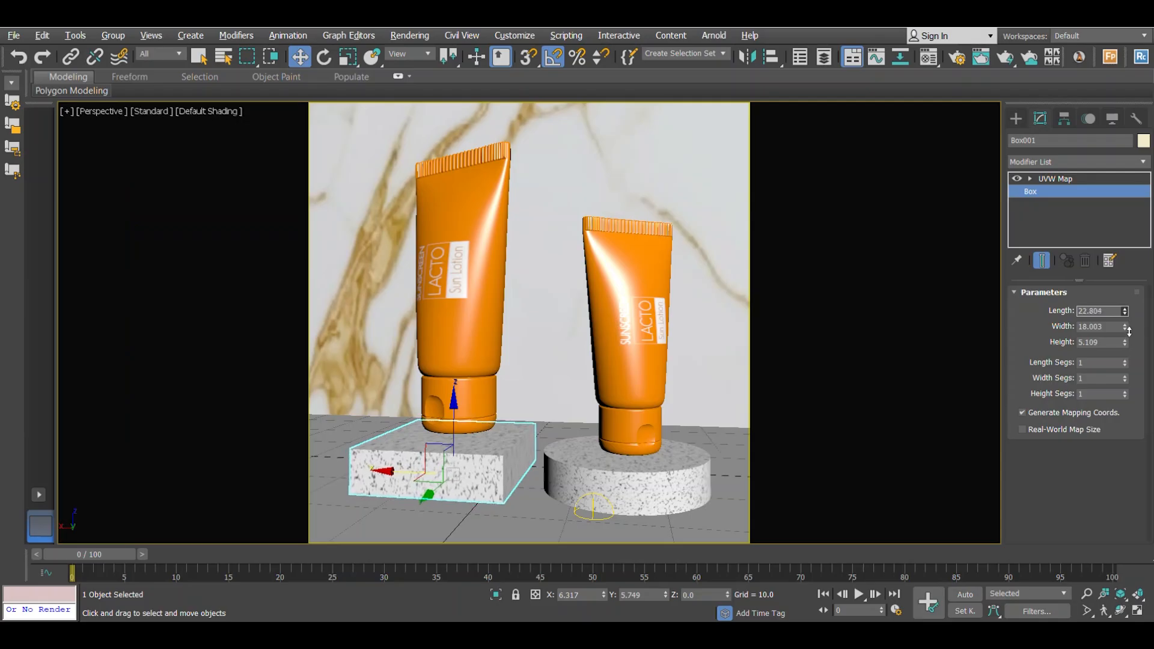
# - Lower the large tube in the Front view to about Z 23.3 so it rests on the box pedestal
pyautogui.click(511, 307)
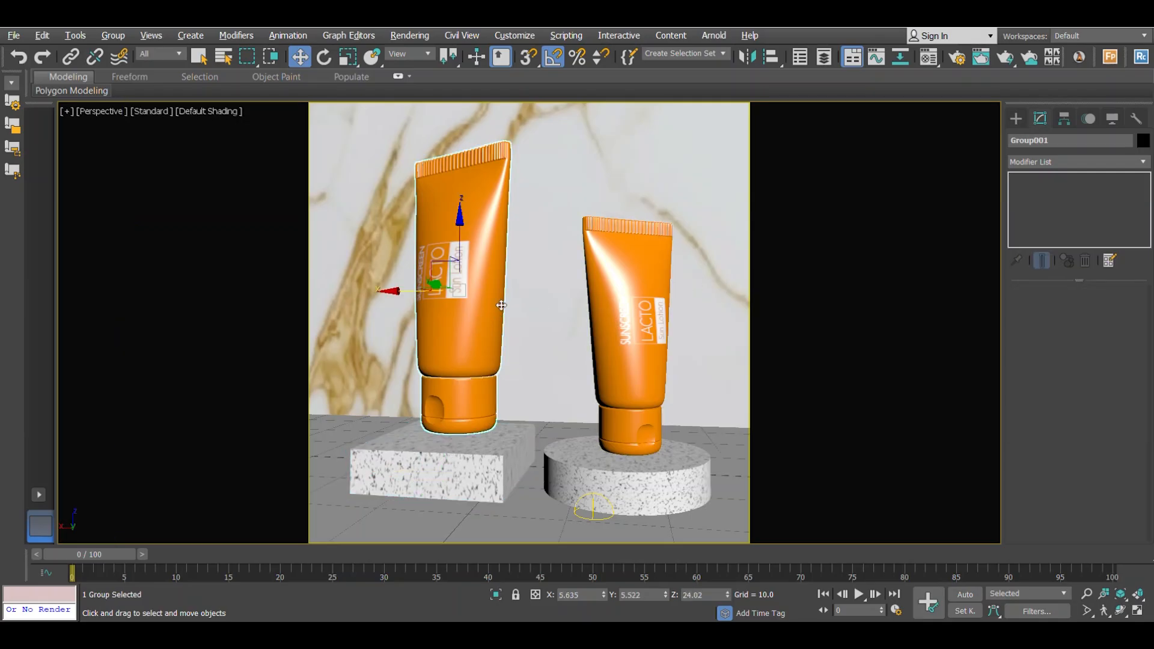
pyautogui.press('f')
pyautogui.press('z')
pyautogui.moveTo(480, 264); pyautogui.dragTo(481, 269)
pyautogui.press('p')
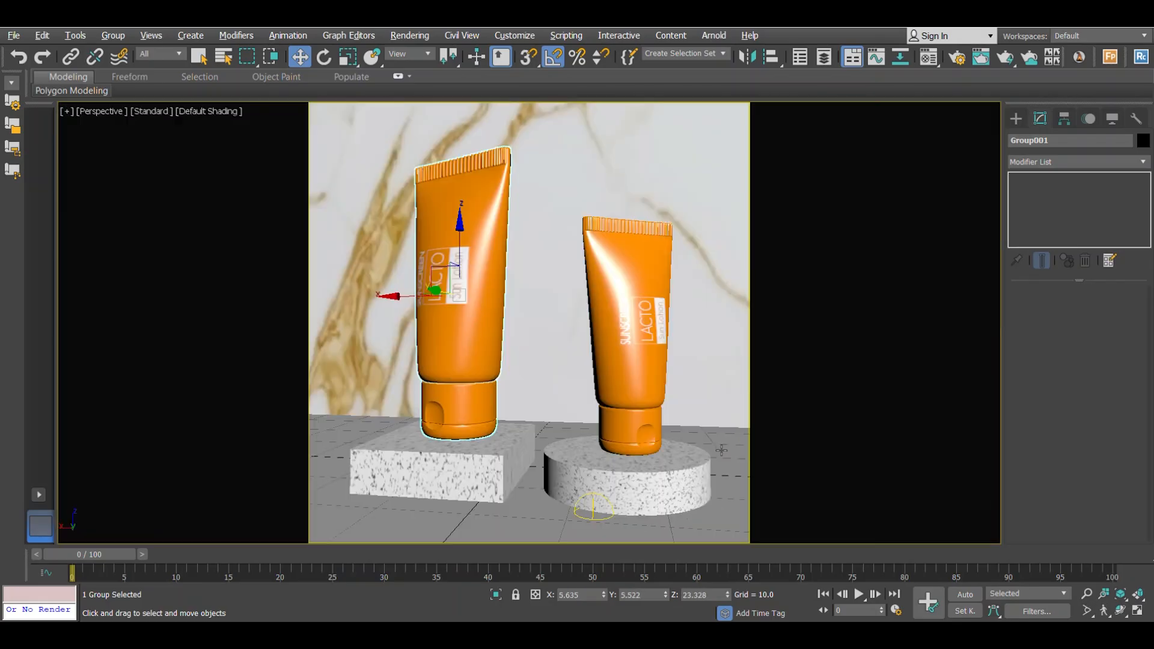
# - Render the Perspective view with both tubes and the marble backdrop, and inspect the enlarged image
pyautogui.moveTo(641, 405); pyautogui.dragTo(642, 417, button='middle')
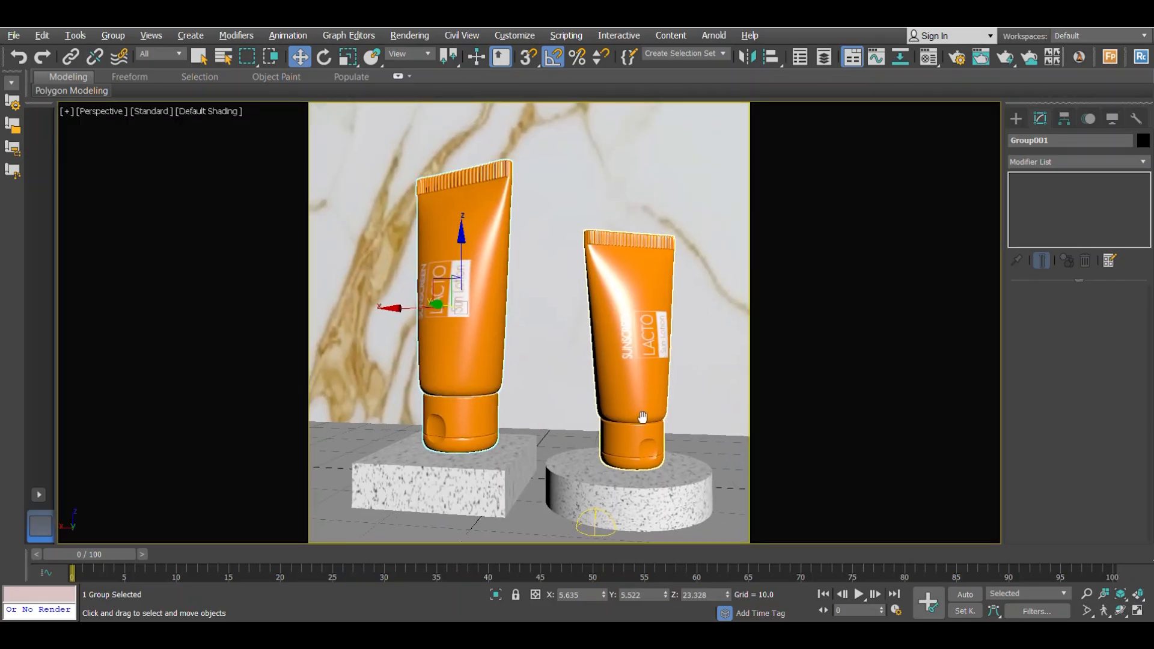
pyautogui.hotkey('shift', 'q')
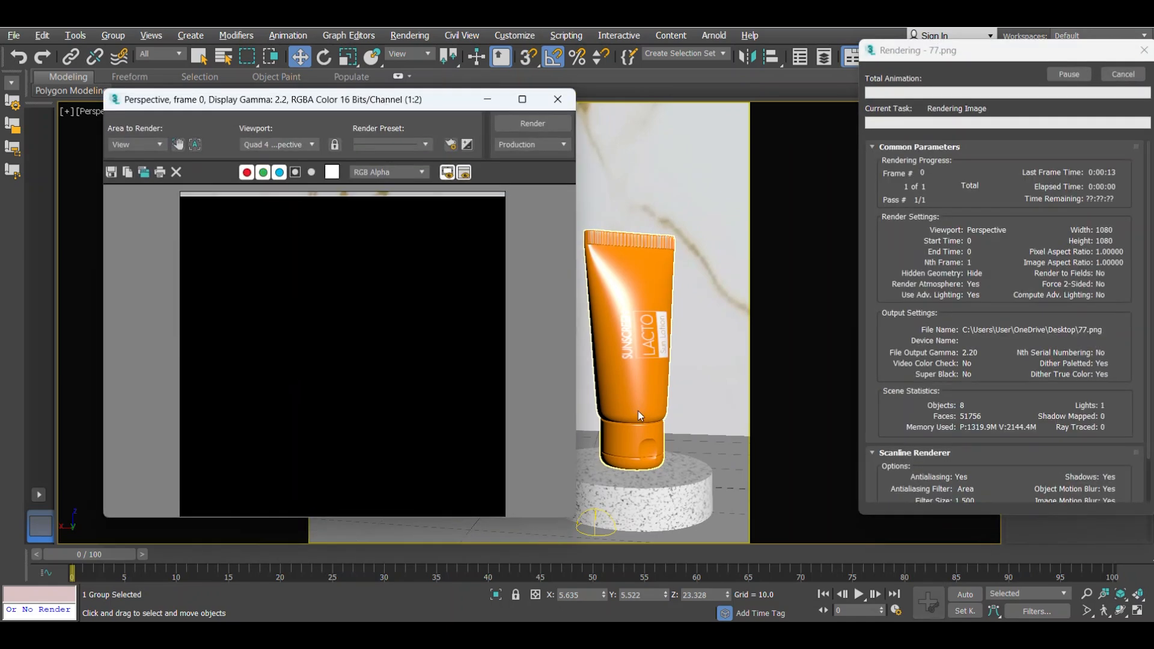
pyautogui.click(523, 99)
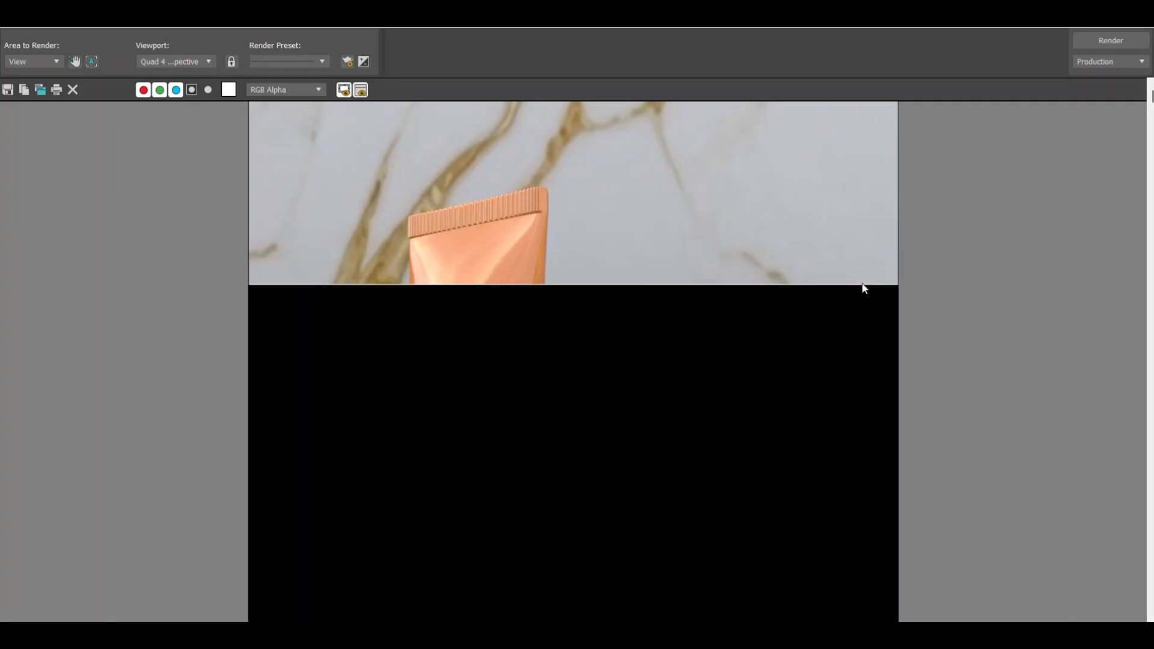
pyautogui.scroll(-1, 863, 285)
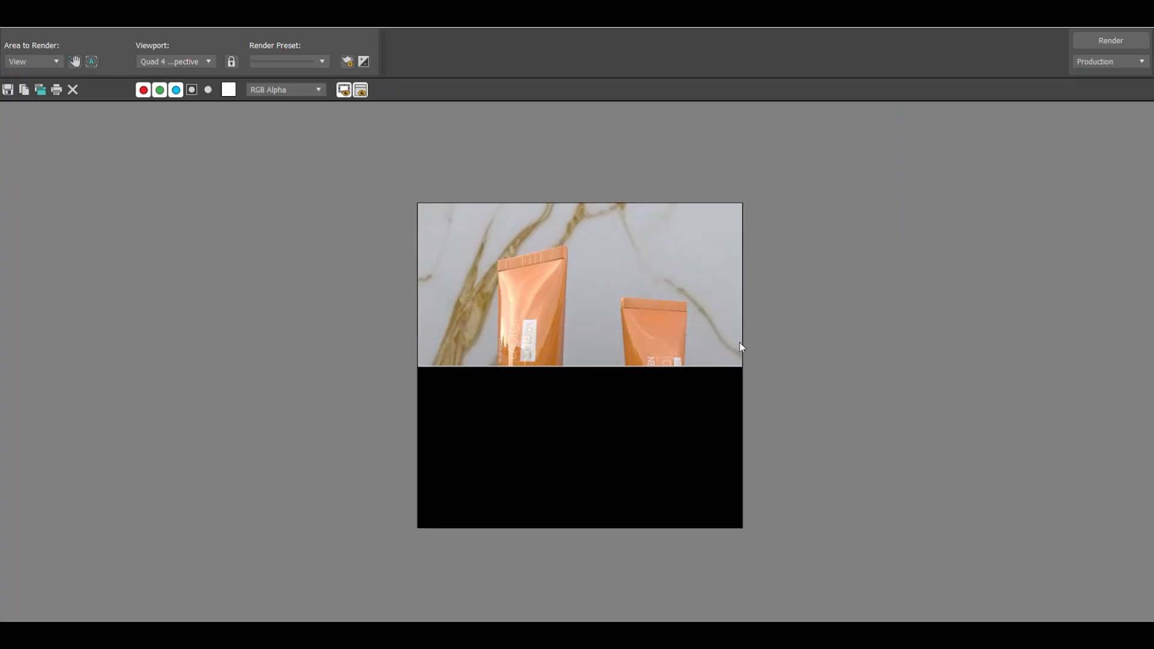
pyautogui.scroll(1, 741, 347)
pyautogui.moveTo(798, 349); pyautogui.dragTo(714, 297, button='middle')
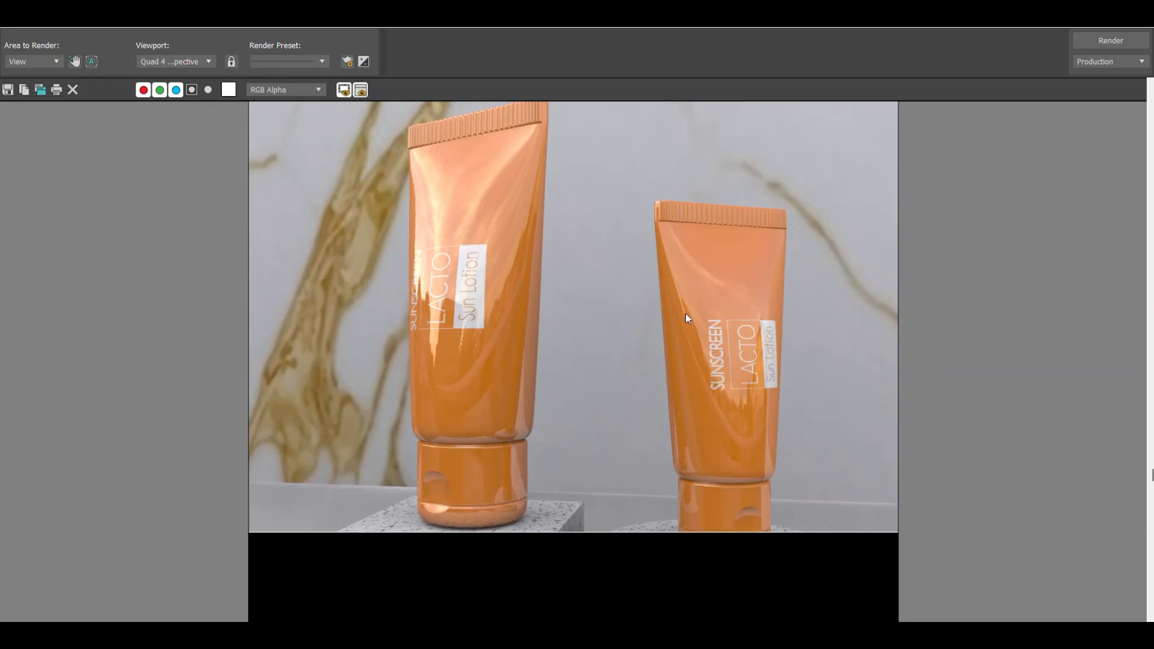
# - Rotate the large tube about its vertical axis so its label faces forward, and turn the small tube sideways on the cylinder pedestal
pyautogui.scroll(-3, 685, 312)
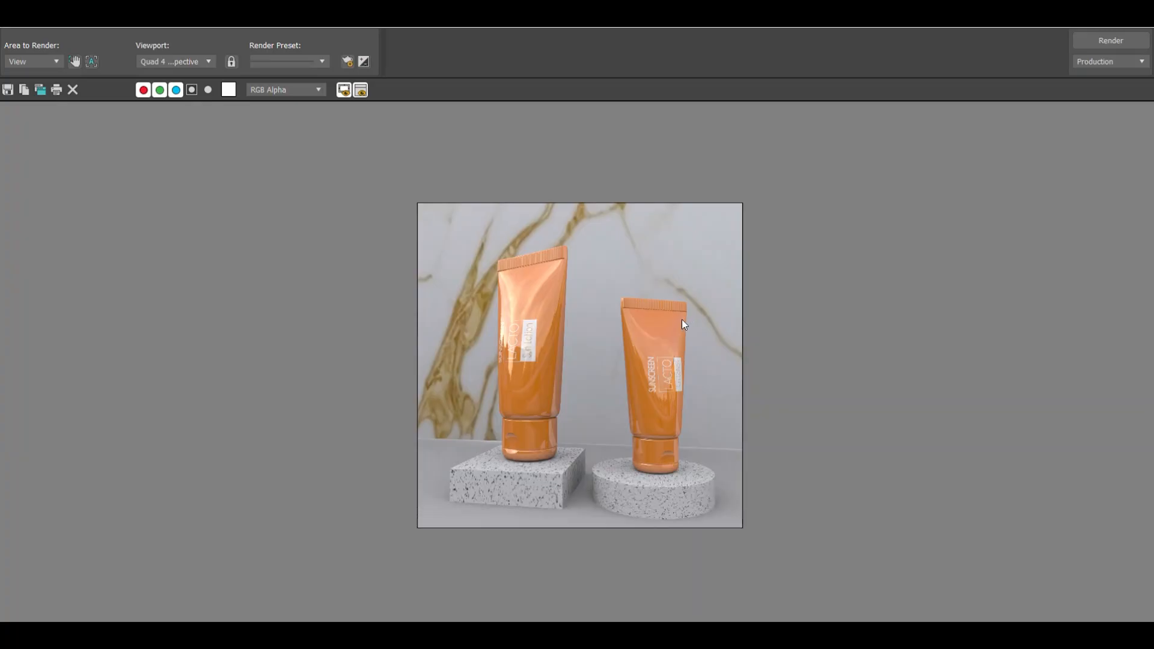
pyautogui.scroll(3, 523, 330)
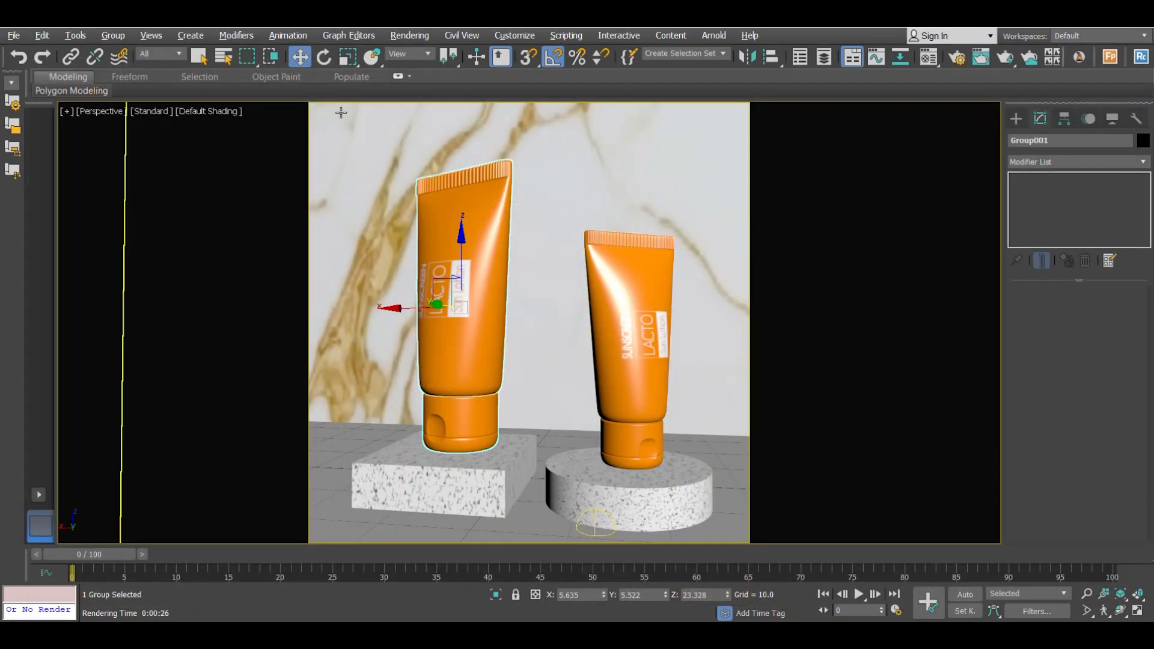
pyautogui.click(324, 57)
pyautogui.moveTo(444, 336); pyautogui.dragTo(505, 336)
pyautogui.click(624, 347)
pyautogui.moveTo(611, 373); pyautogui.dragTo(672, 378)
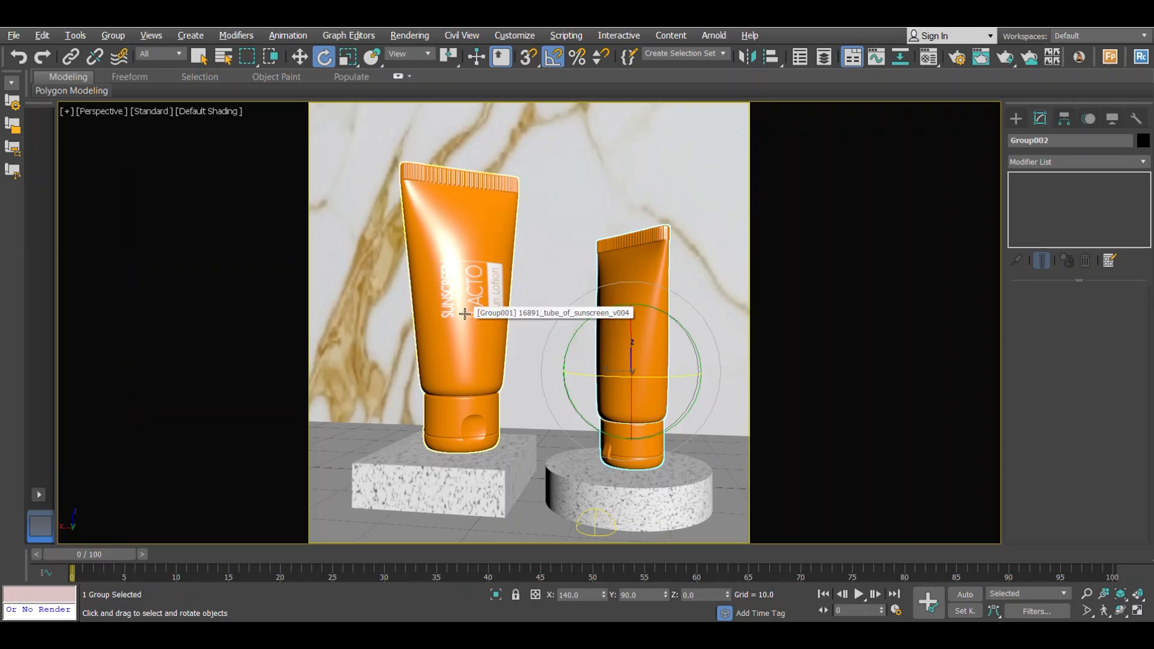
# - Set the render output size to 2048 × 2048 in the render setup
pyautogui.click(409, 36)
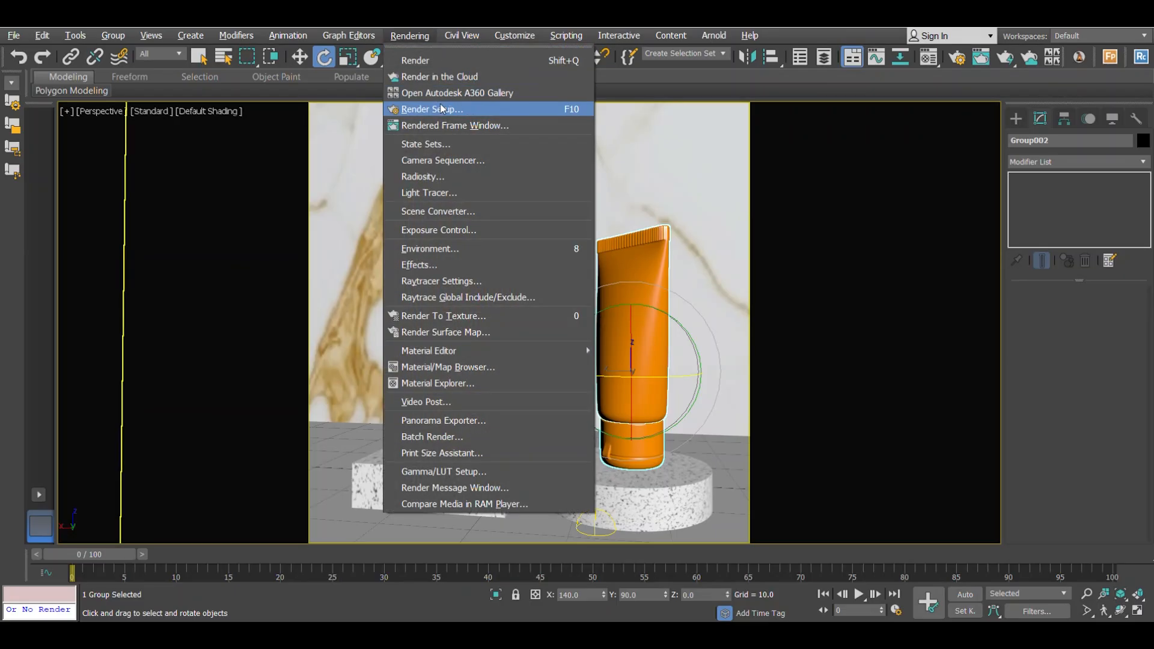
pyautogui.click(460, 111)
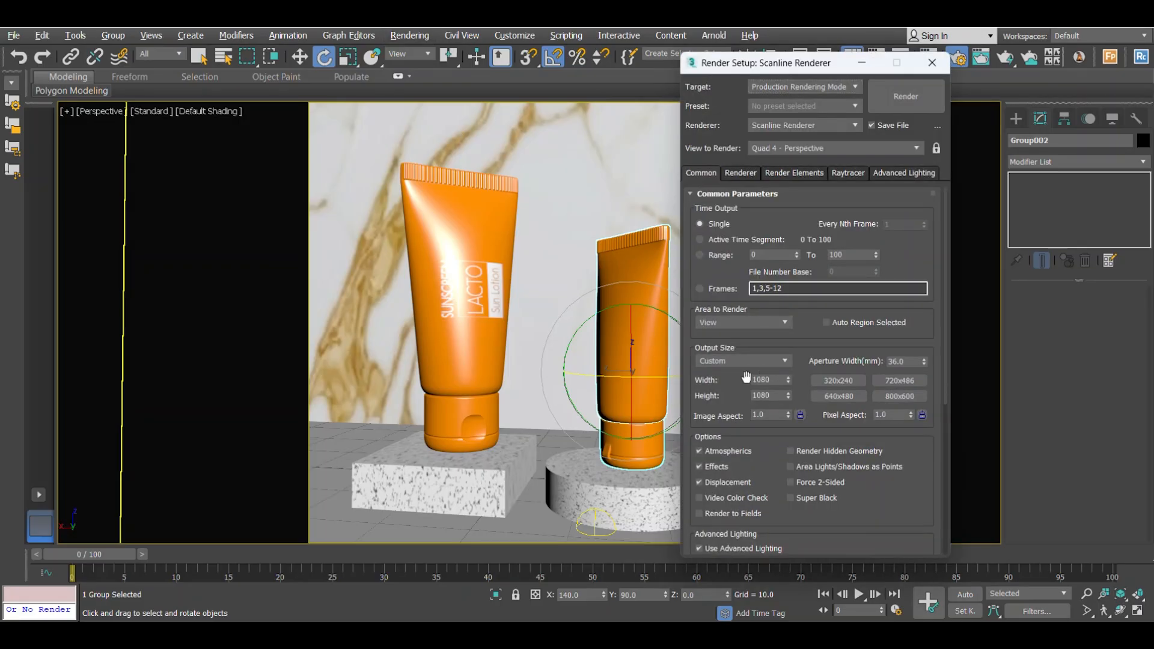
pyautogui.doubleClick(776, 380)
pyautogui.write('204')
pyautogui.doubleClick(772, 396)
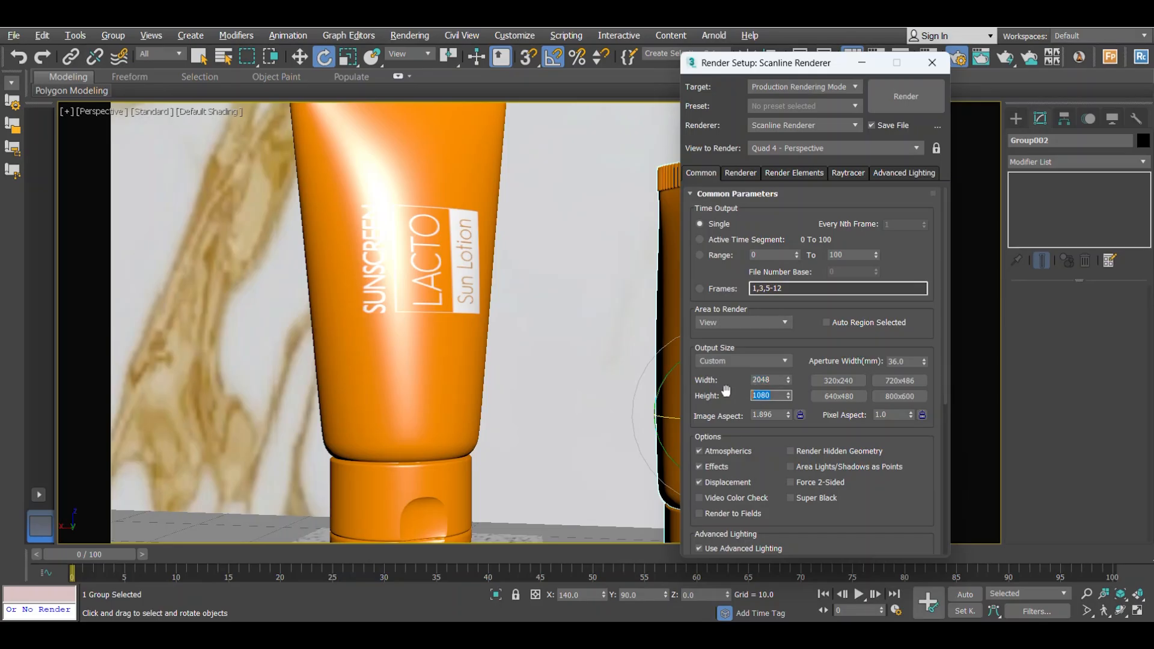
pyautogui.write('2048')
pyautogui.press('Return')
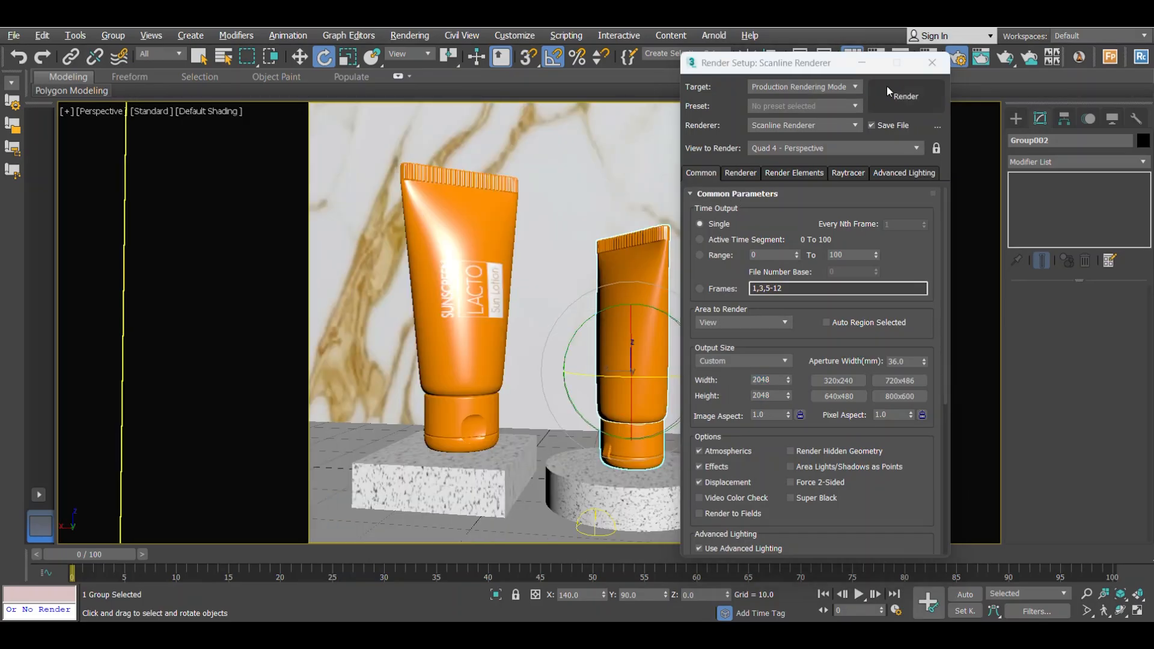
pyautogui.click(927, 70)
# - Clear the selection, render the Perspective view, and enlarge the render window to follow the tubes as they appear
pyautogui.click(787, 177)
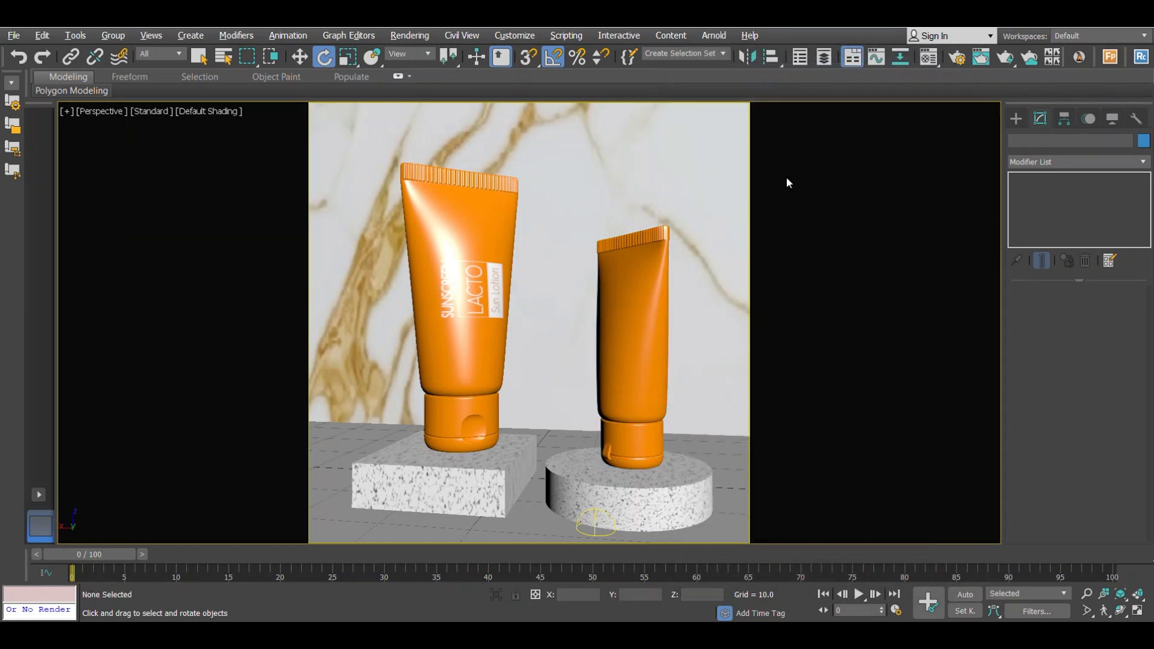
pyautogui.hotkey('shift', 'q')
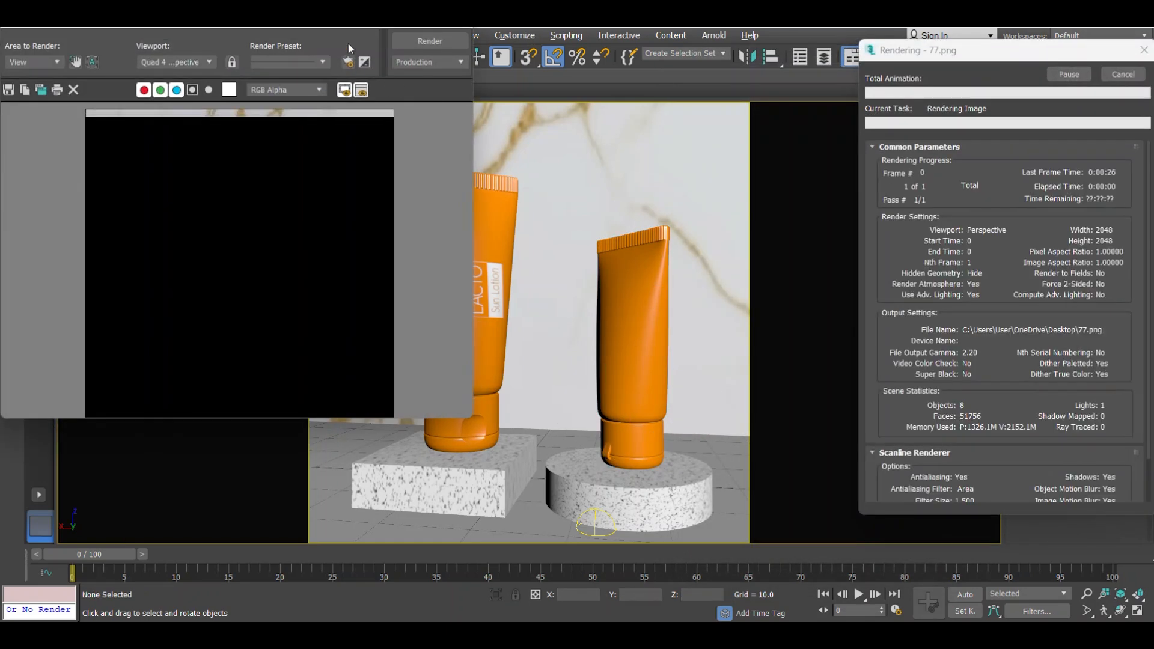
pyautogui.moveTo(258, 60); pyautogui.dragTo(440, 48)
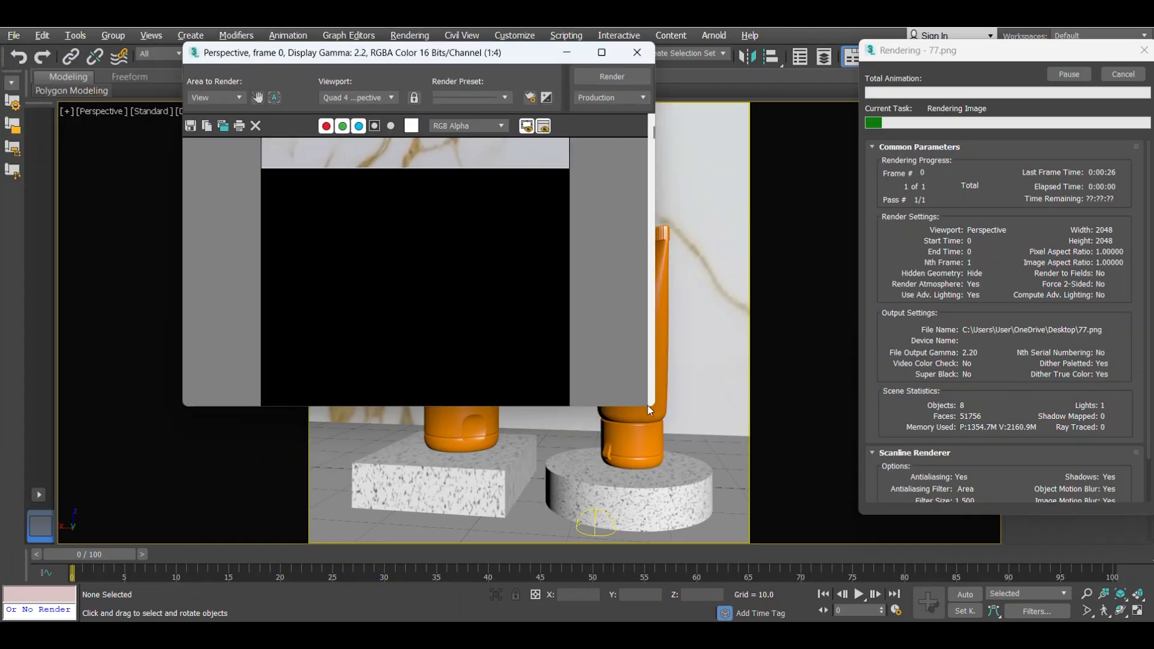
pyautogui.moveTo(648, 409); pyautogui.dragTo(844, 561)
pyautogui.scroll(1, 615, 348)
pyautogui.scroll(-1, 585, 214)
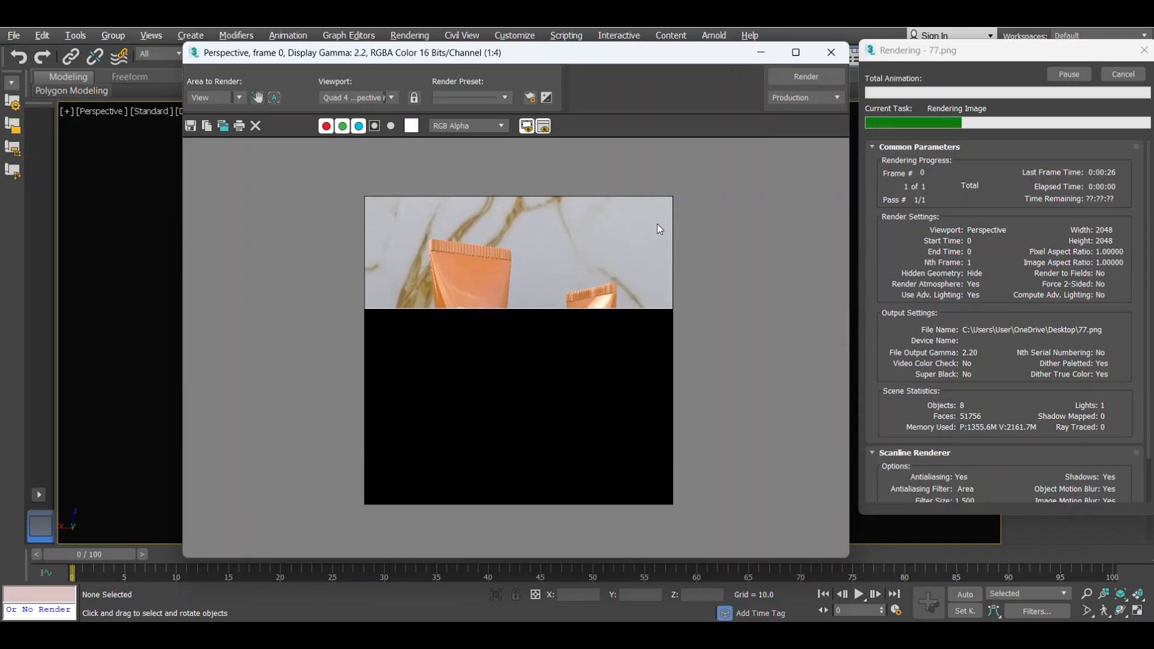
pyautogui.scroll(1, 600, 258)
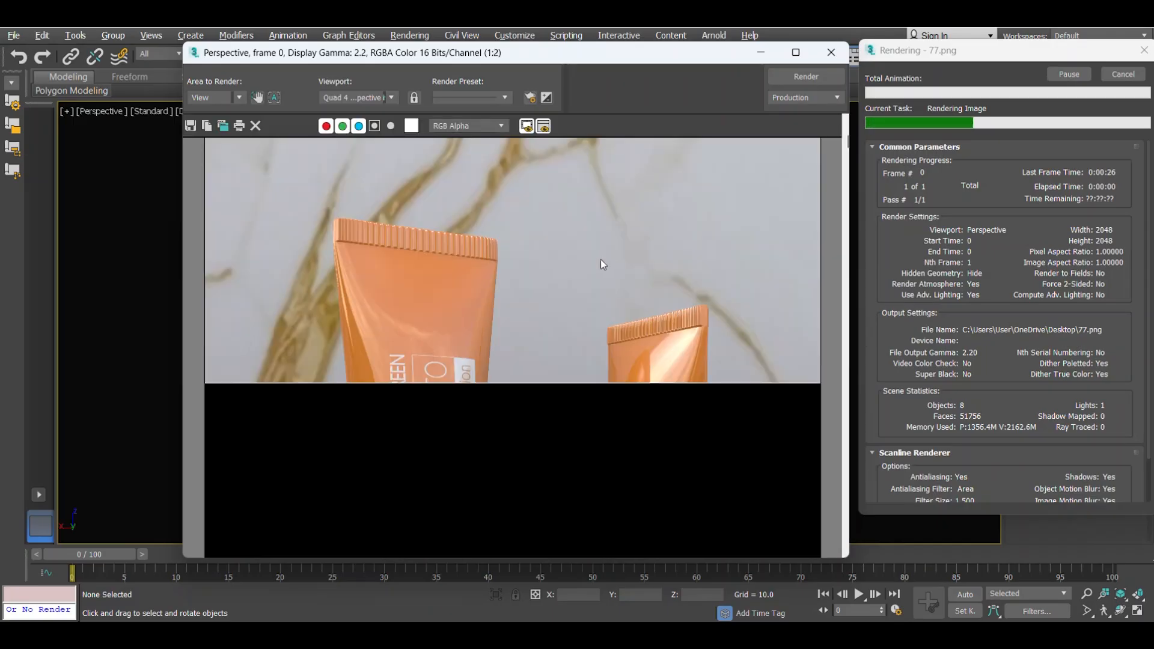
pyautogui.moveTo(627, 301); pyautogui.dragTo(606, 241, button='middle')
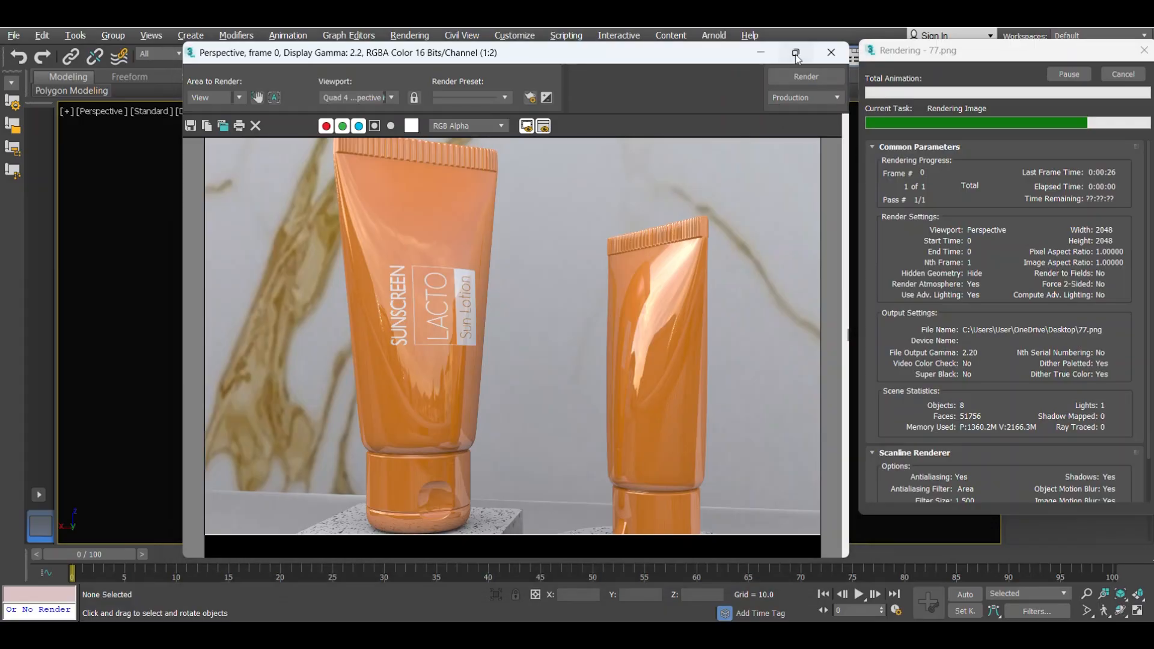
# - Examine the tubes, pedestals and marble backdrop in the new render, both close up and as a full frame
pyautogui.click(795, 53)
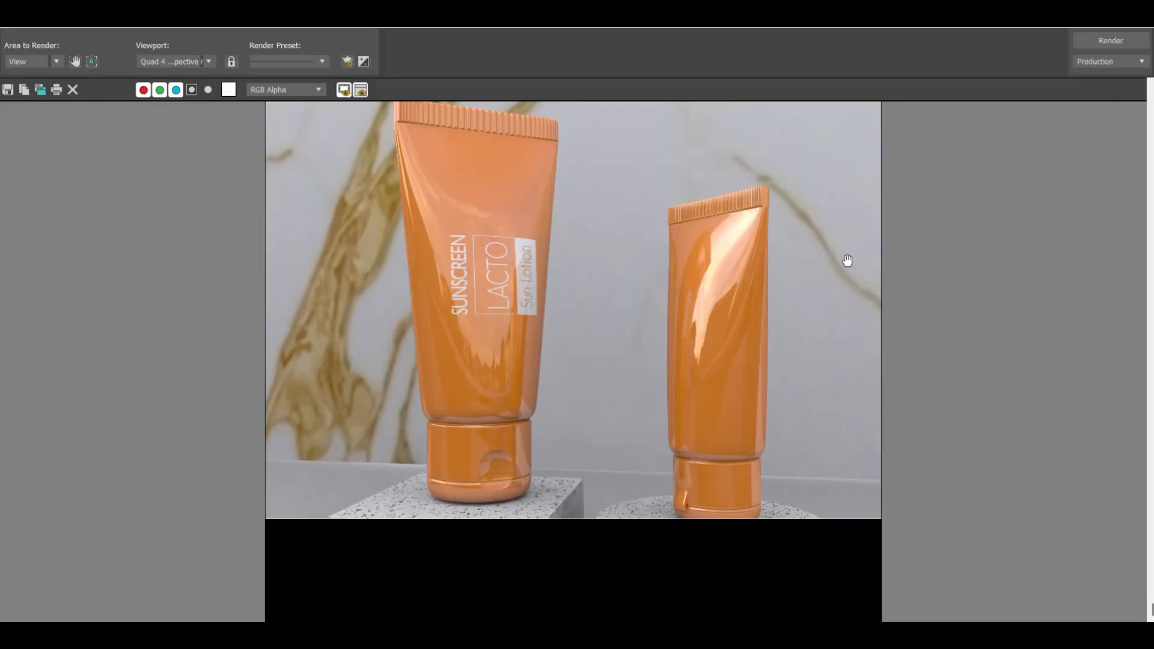
pyautogui.moveTo(849, 257); pyautogui.dragTo(836, 290, button='middle')
pyautogui.scroll(-1, 829, 283)
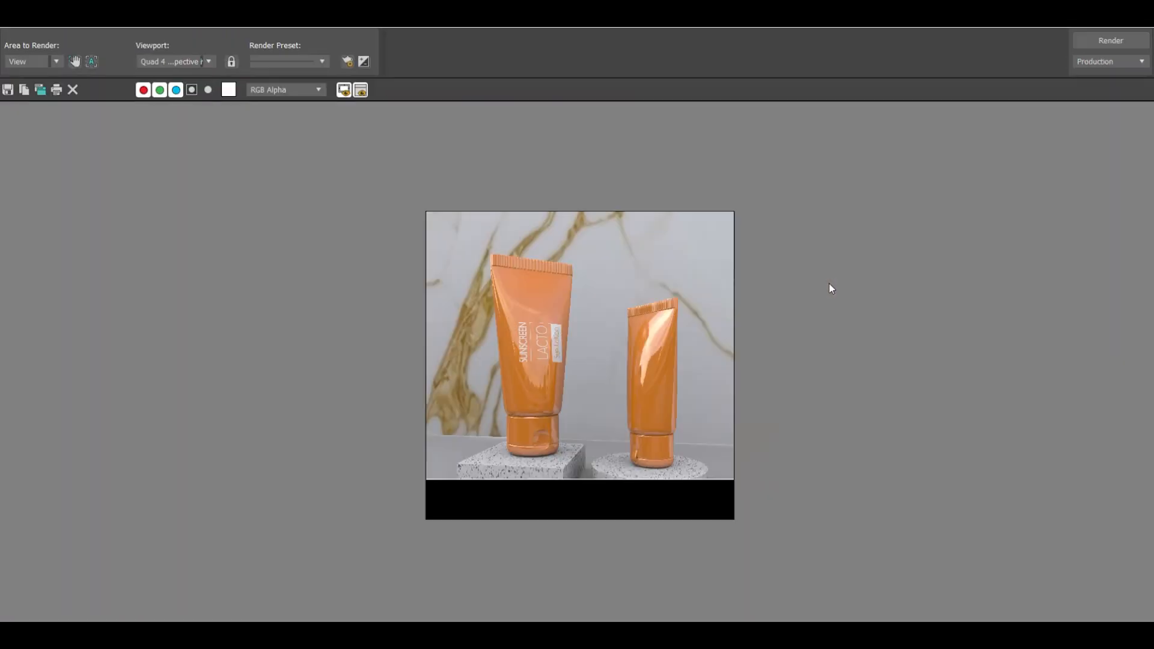
pyautogui.scroll(1, 829, 283)
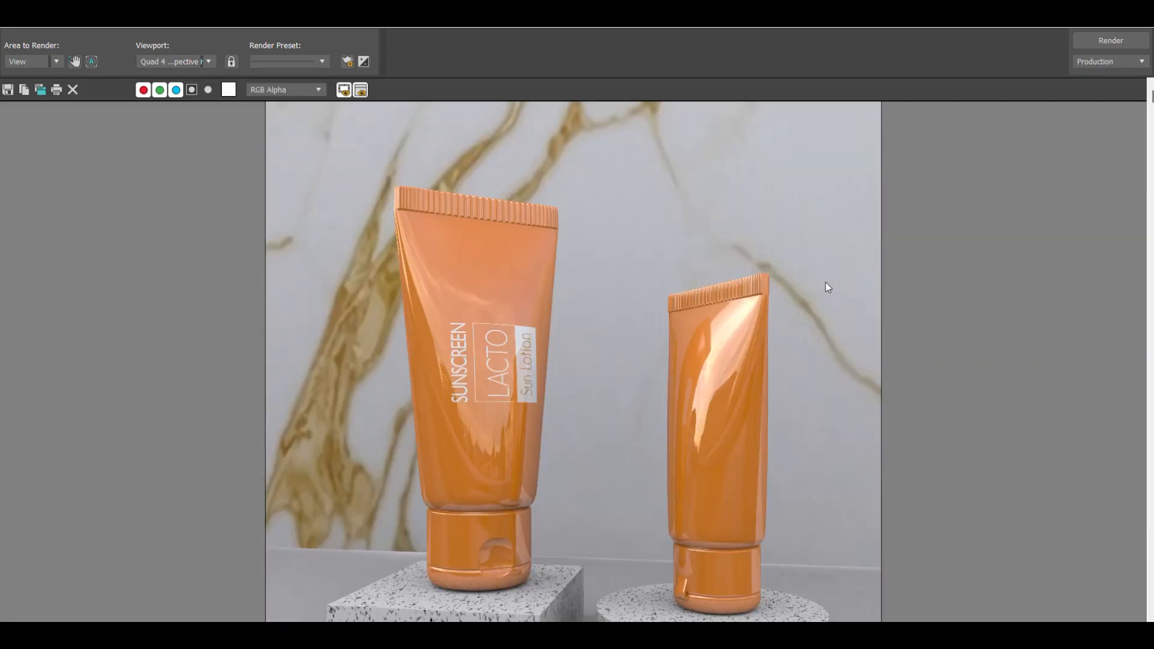
pyautogui.scroll(-1, 825, 283)
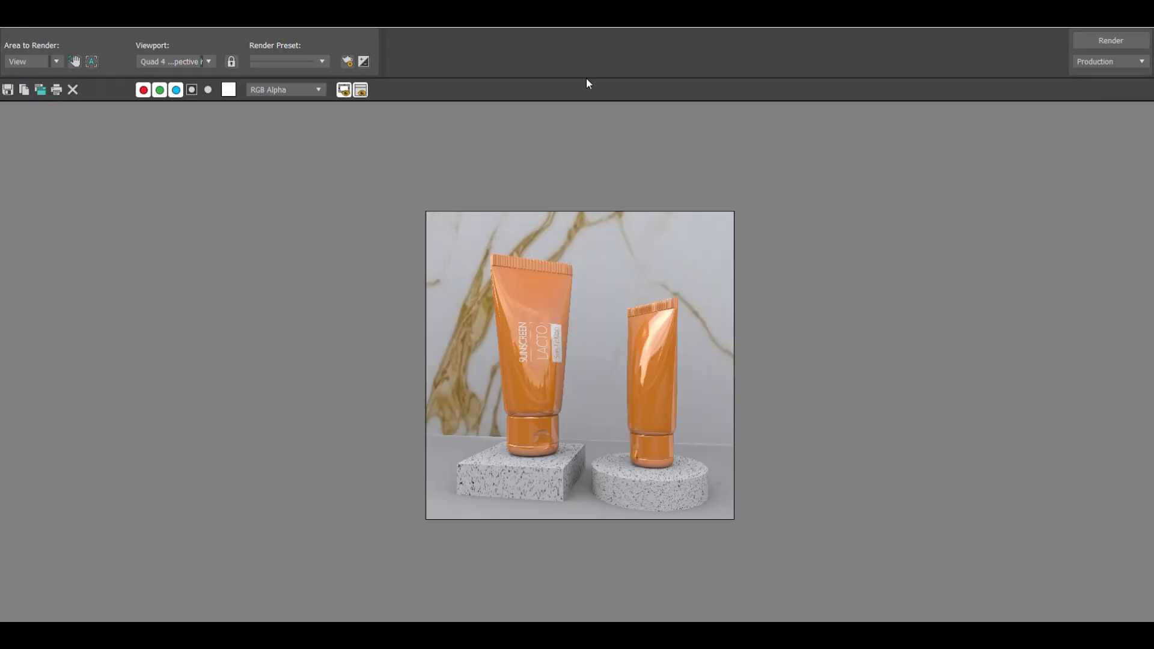
pyautogui.moveTo(580, 17); pyautogui.dragTo(426, 35)
pyautogui.scroll(1, 446, 268)
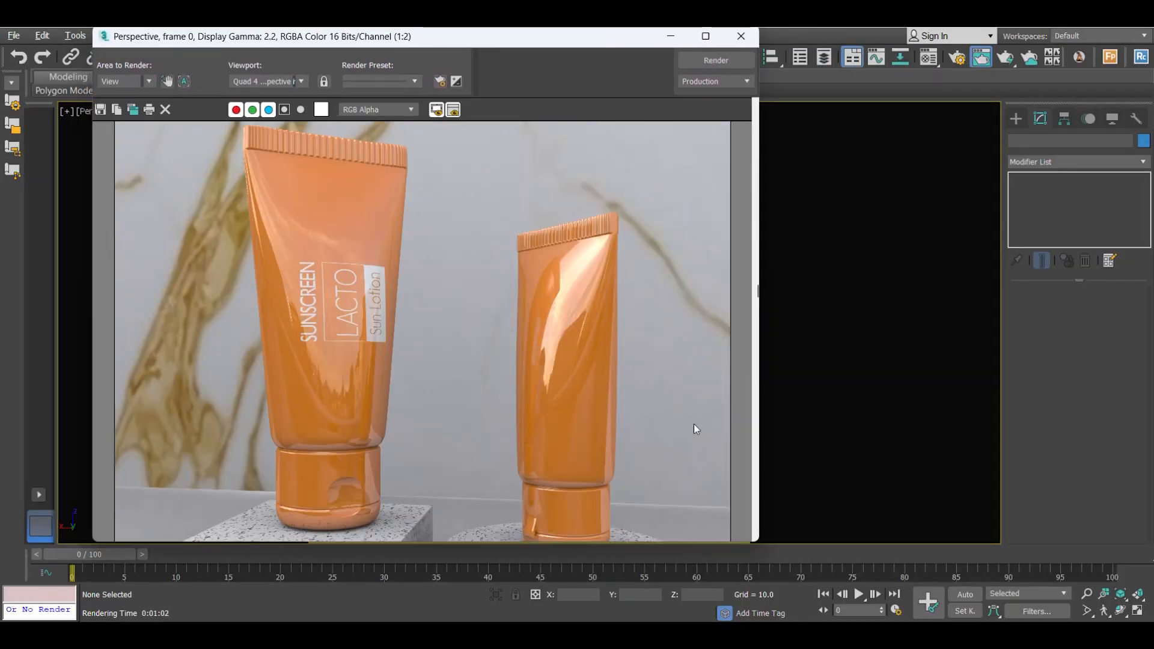
pyautogui.moveTo(756, 545); pyautogui.dragTo(903, 587)
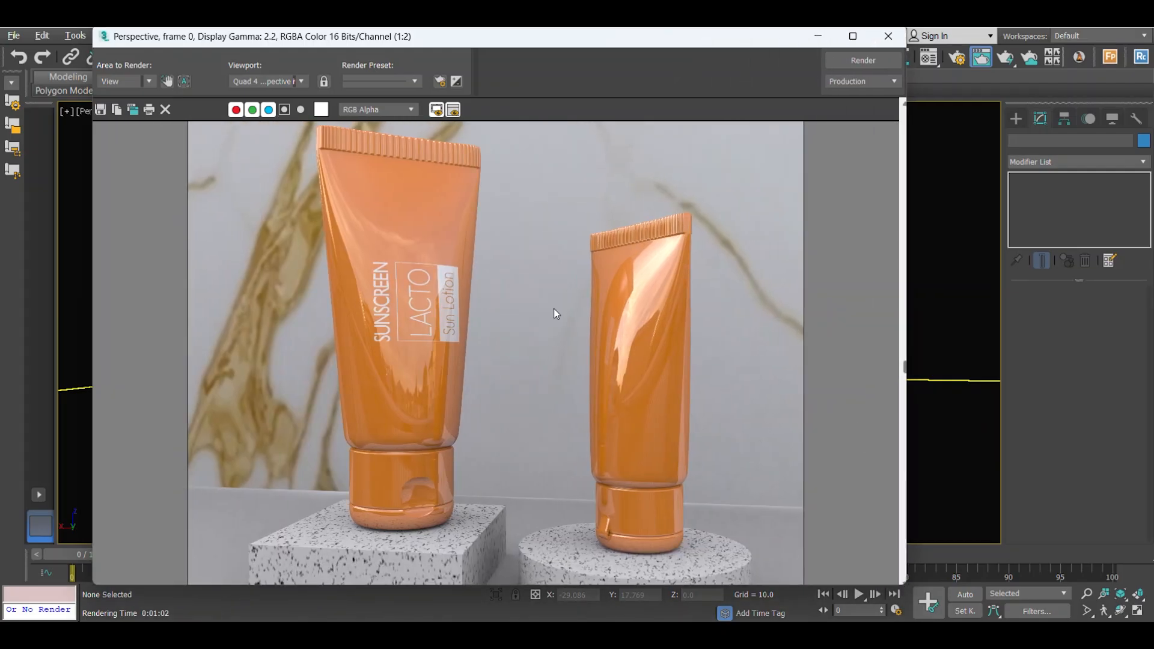
pyautogui.scroll(-1, 553, 309)
pyautogui.scroll(1, 554, 308)
pyautogui.scroll(-1, 553, 308)
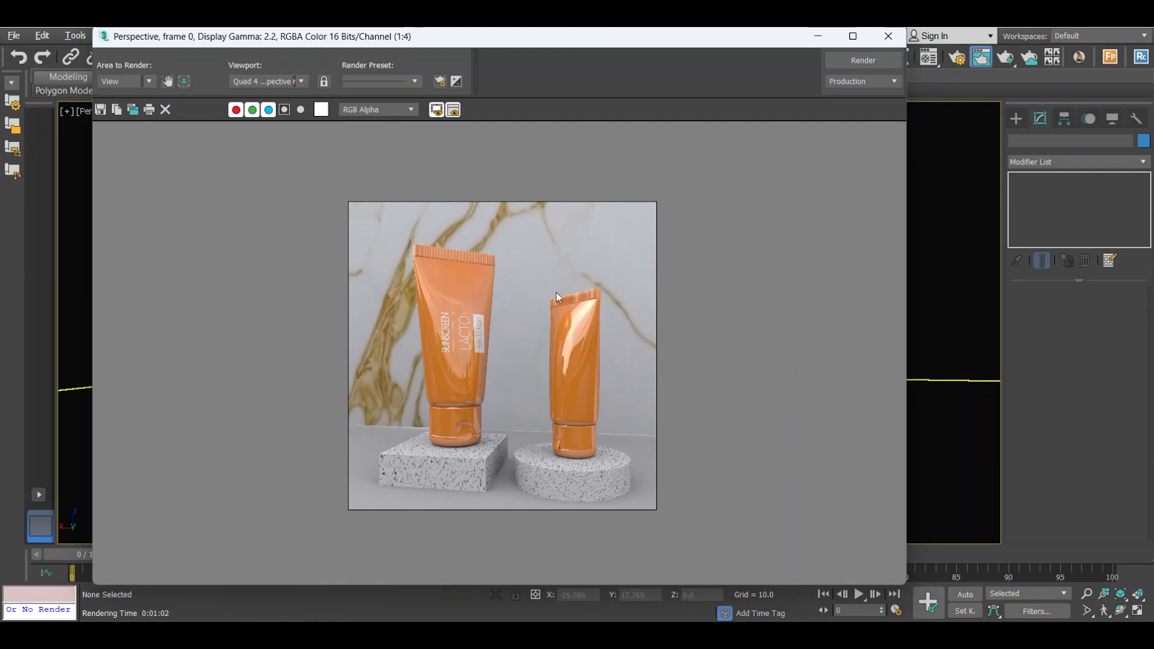
# - Save the rendered image as Product in TIF format in the Textures folder, with 8-bit color, no compression and 300 dots per inch
pyautogui.click(816, 38)
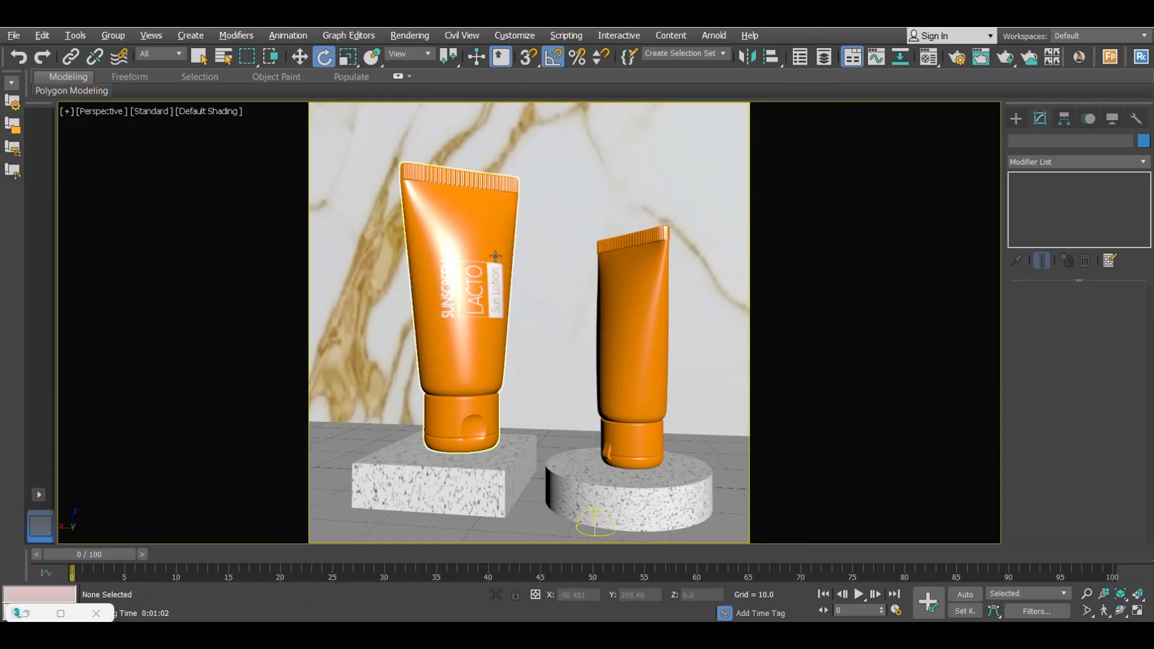
pyautogui.click(60, 613)
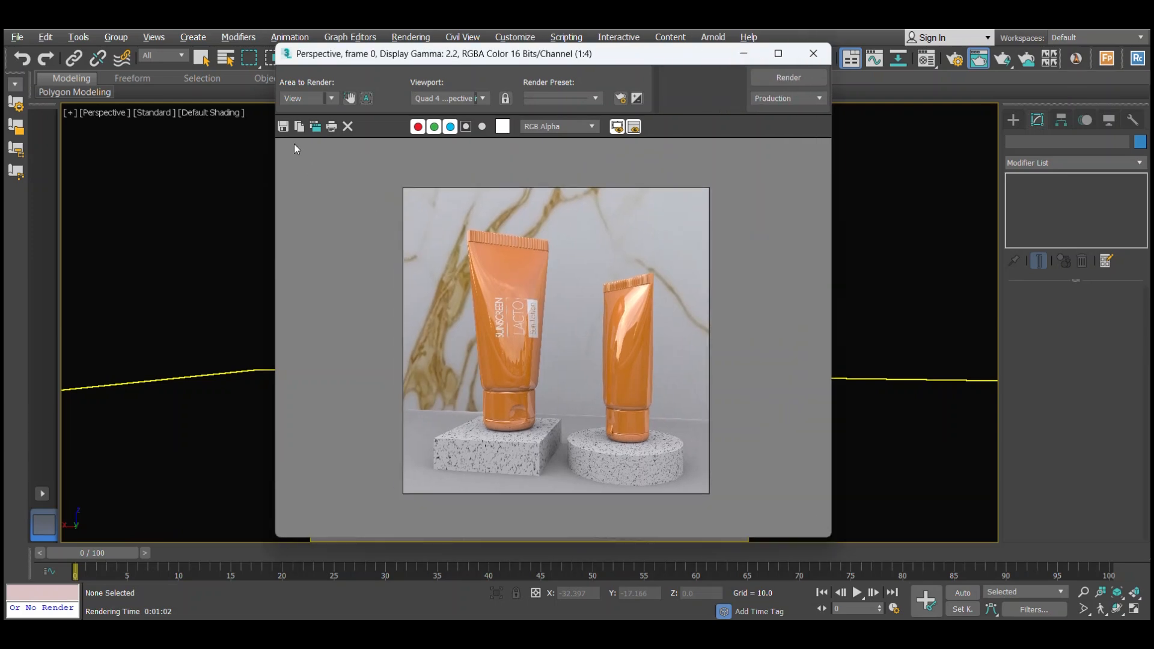
pyautogui.click(283, 125)
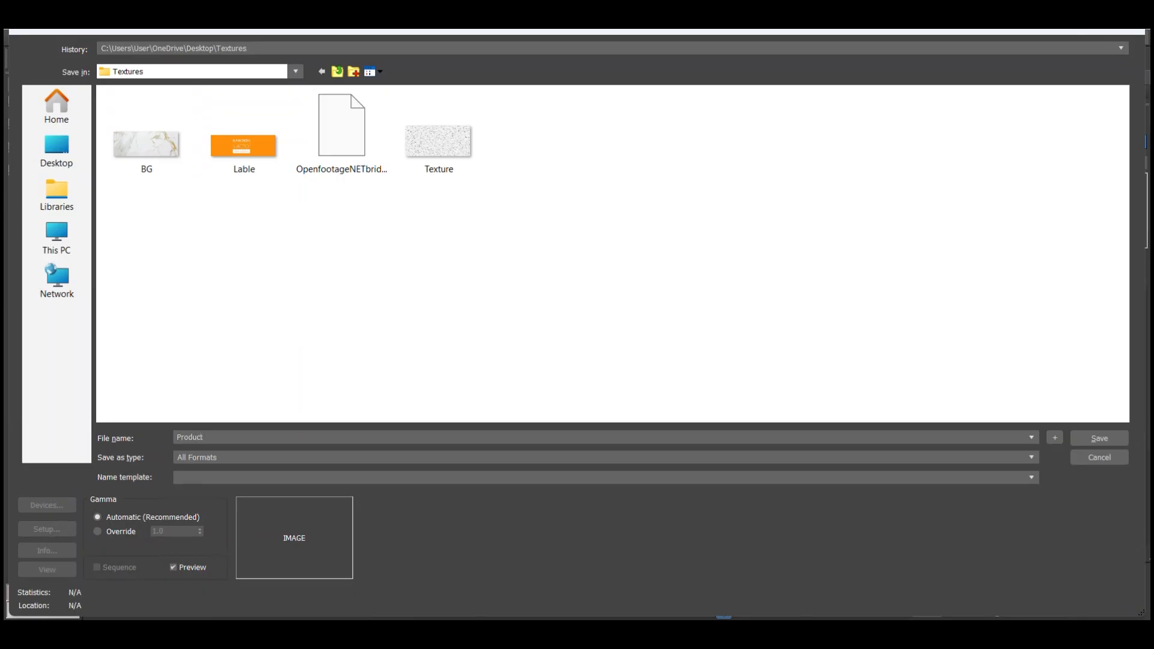
pyautogui.click(199, 456)
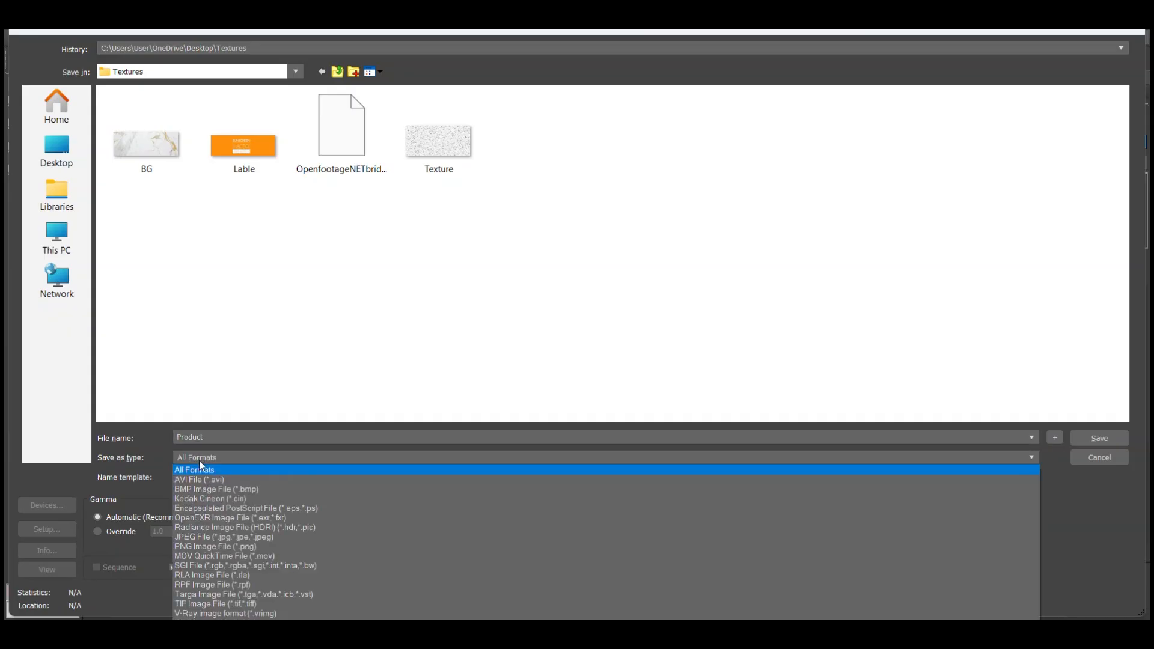
pyautogui.click(199, 603)
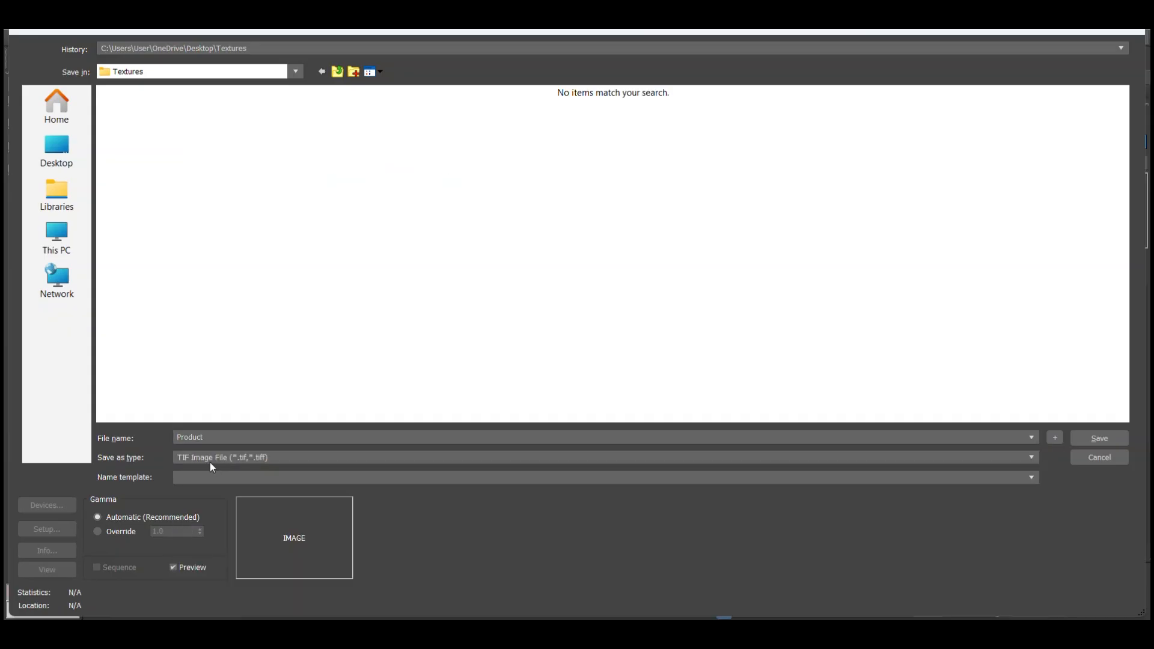
pyautogui.click(1092, 443)
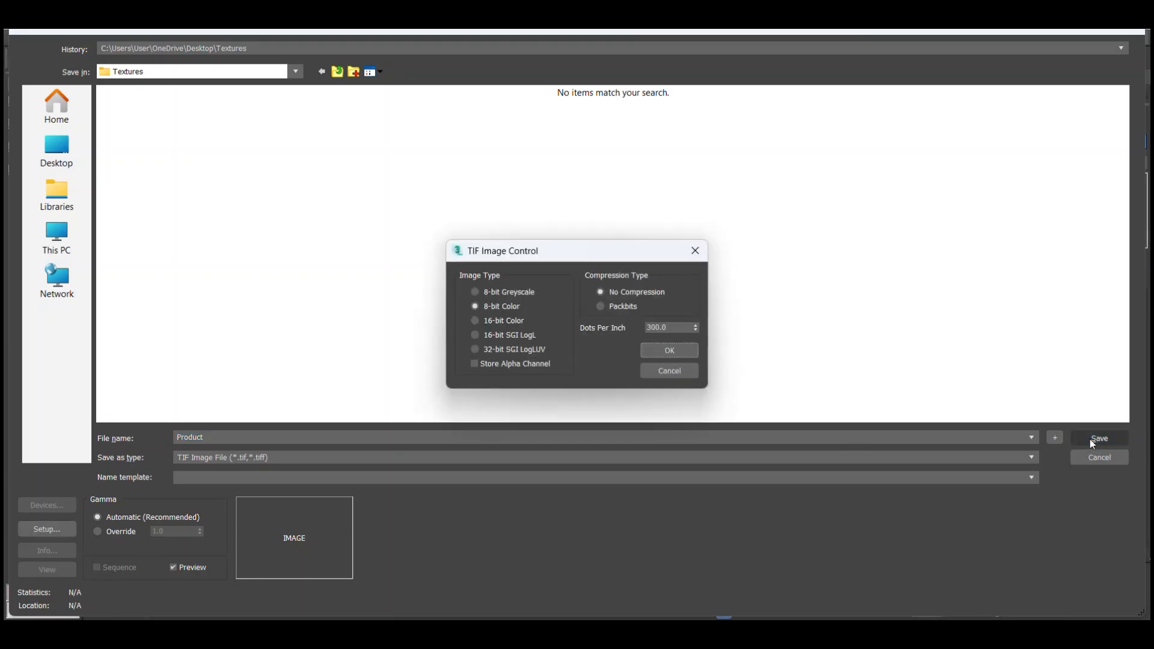
pyautogui.click(659, 352)
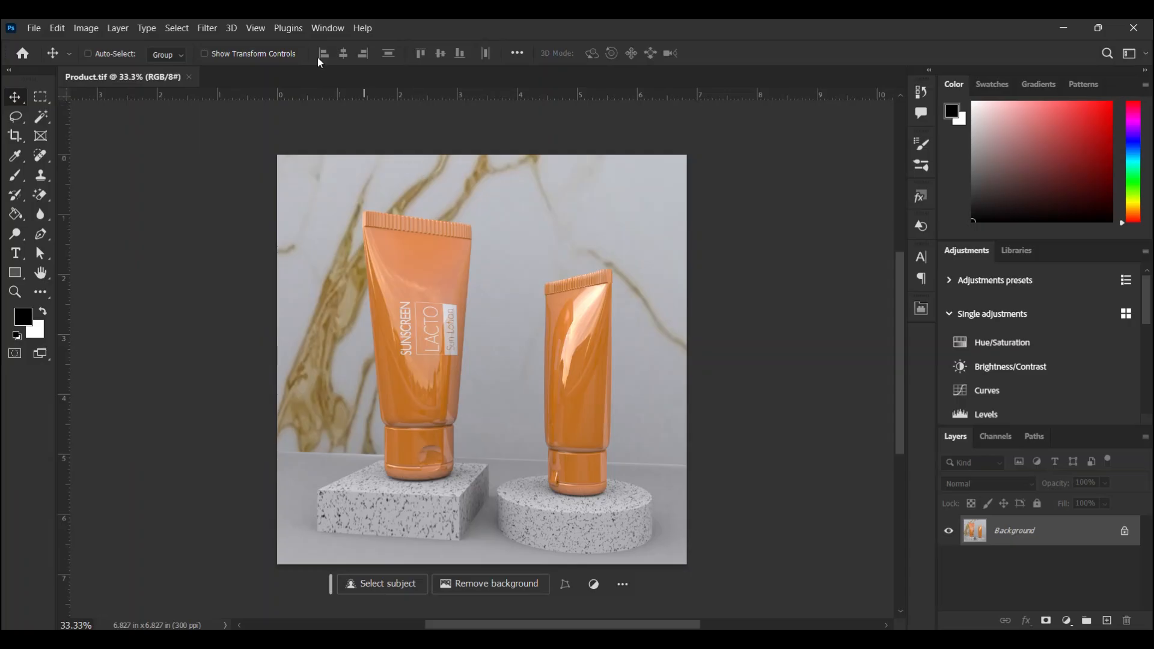
# - In Photoshop, open Product.tif in the Camera Raw filter and set Exposure +0.10, Shadows -37, Blacks -43 and Whites +1
pyautogui.click(206, 29)
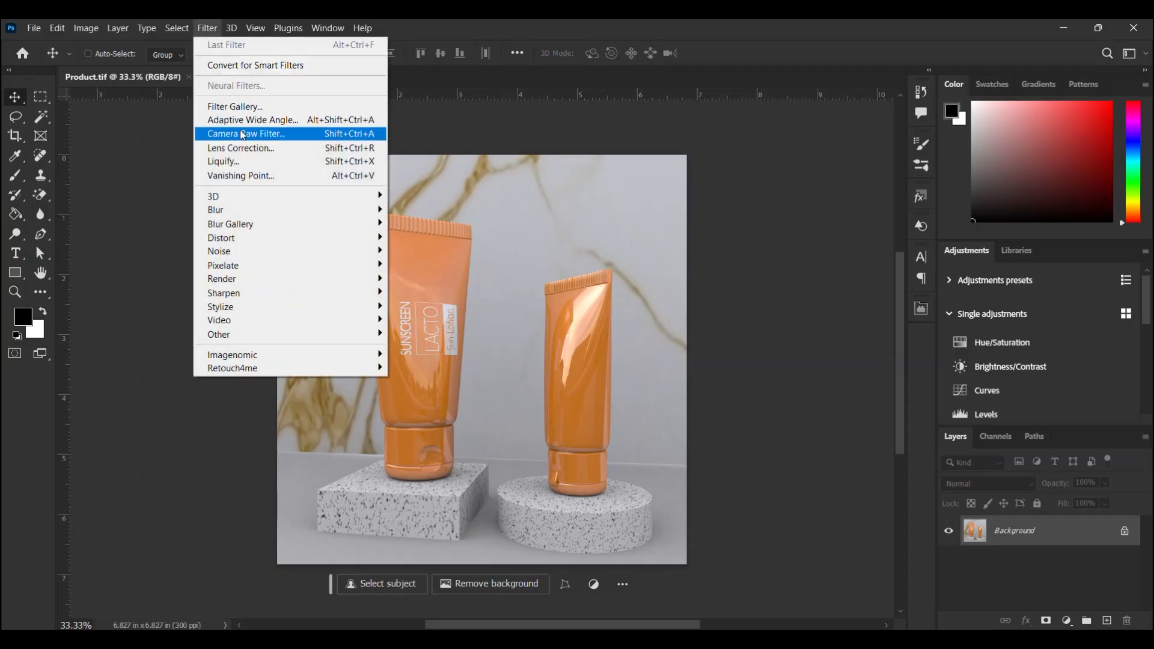
pyautogui.click(264, 137)
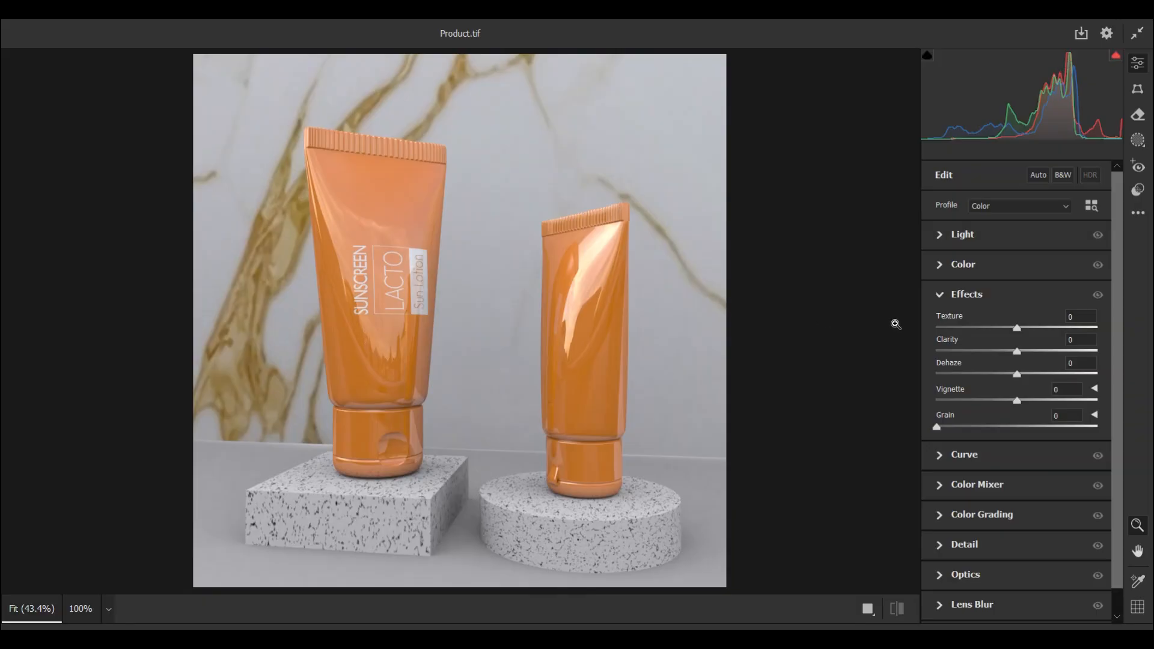
pyautogui.click(942, 233)
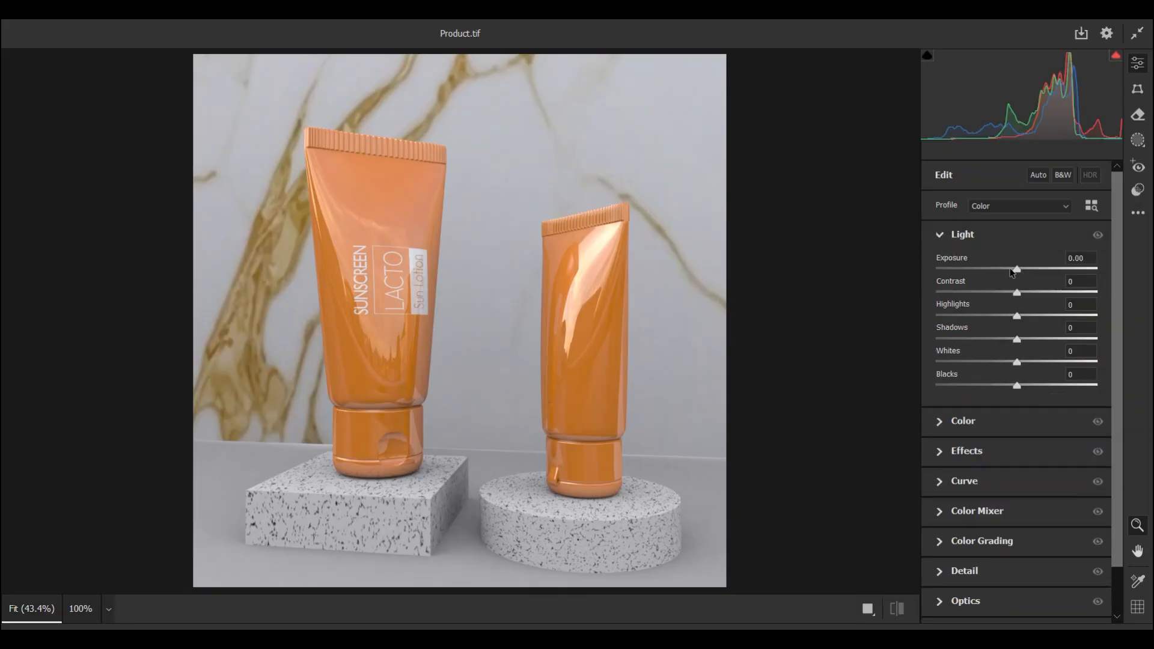
pyautogui.moveTo(1019, 272); pyautogui.dragTo(1021, 275)
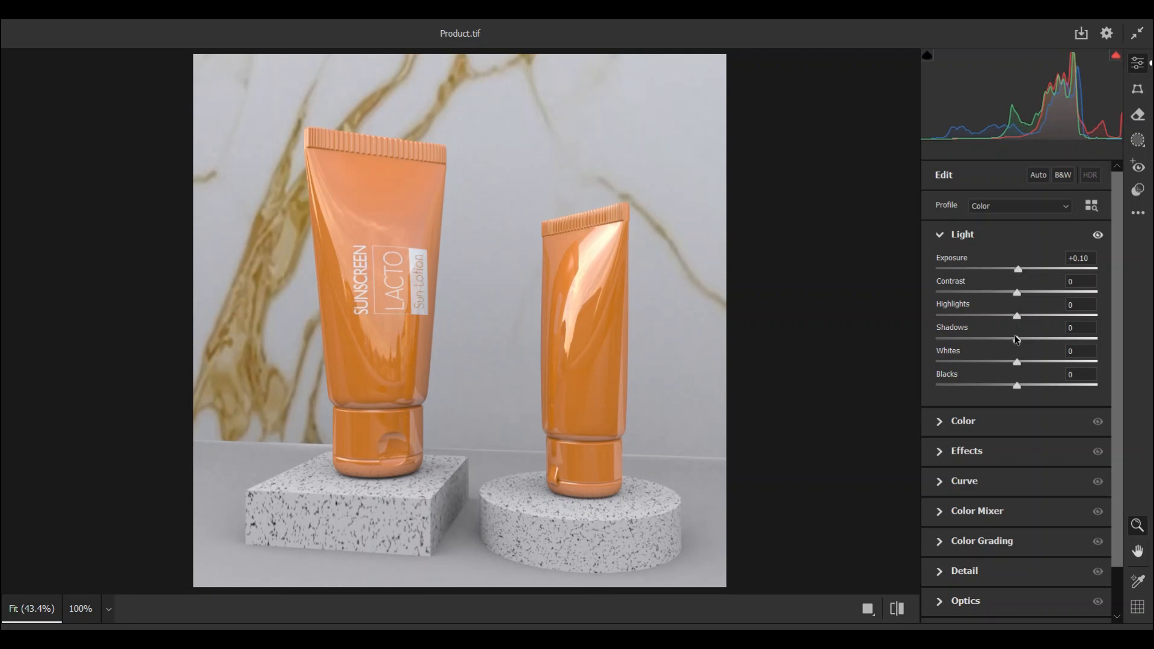
pyautogui.moveTo(1018, 342); pyautogui.dragTo(986, 340)
pyautogui.moveTo(1016, 385)
pyautogui.mouseDown()
pyautogui.moveTo(972, 386)
pyautogui.moveTo(1033, 362)
pyautogui.moveTo(1016, 362)
pyautogui.mouseUp()
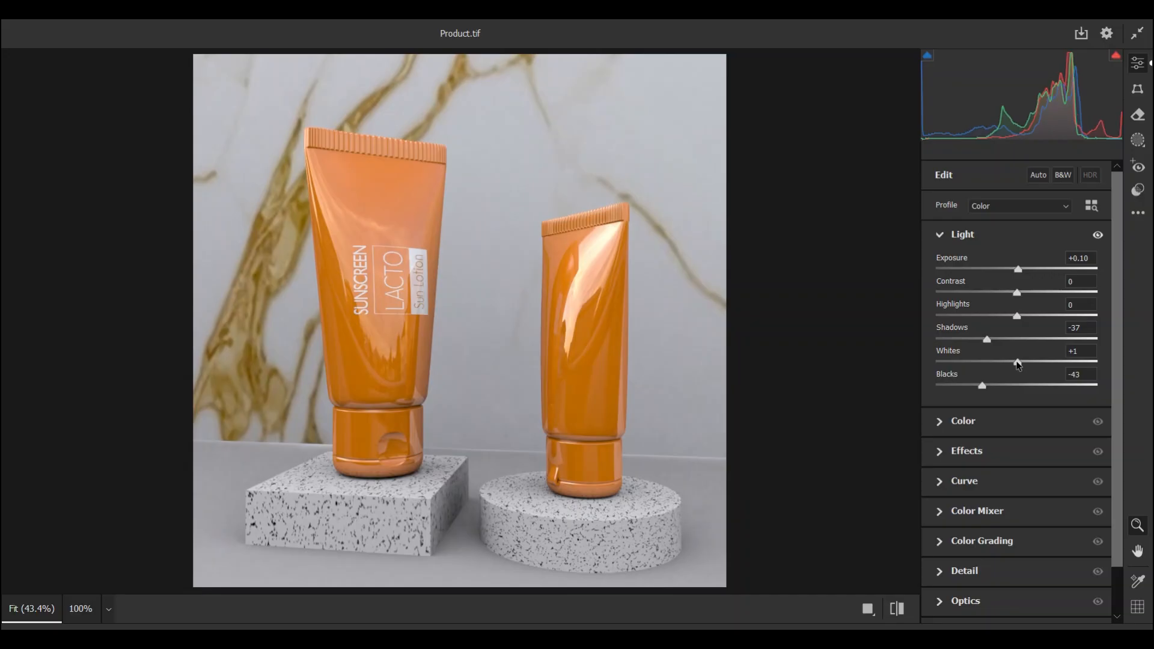
# - Adjust the image's color in Camera Raw to Temperature -5, Tint +3, Vibrance +16 and Saturation +15
pyautogui.click(944, 428)
pyautogui.moveTo(1018, 325); pyautogui.dragTo(1014, 329)
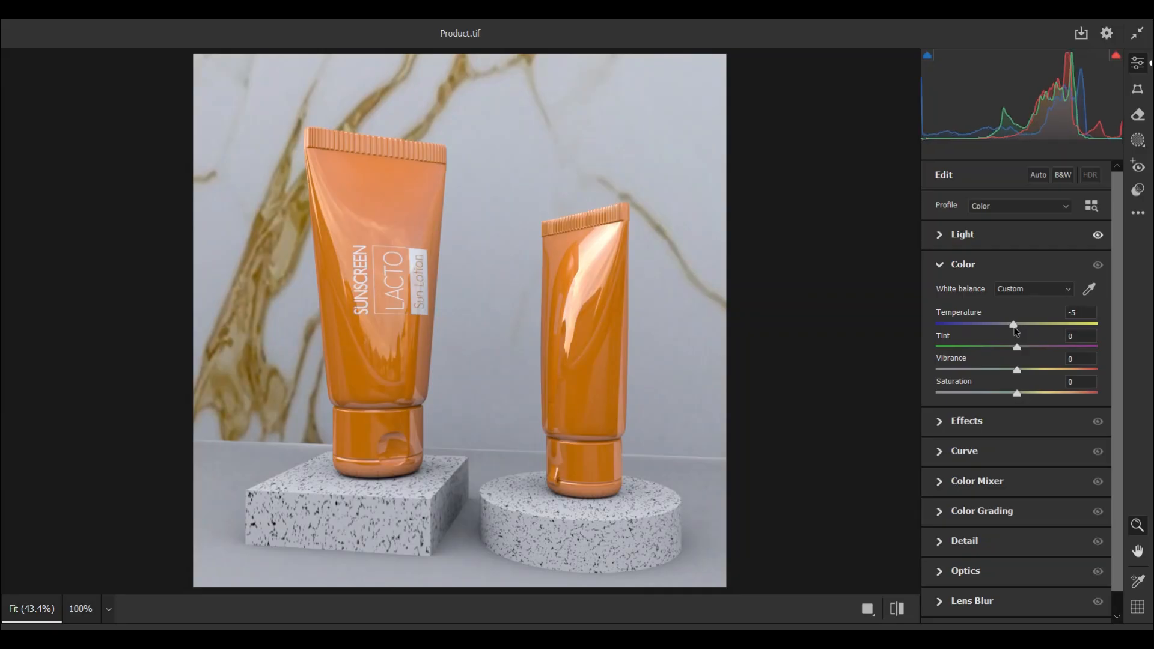
pyautogui.moveTo(1015, 350); pyautogui.dragTo(1033, 398)
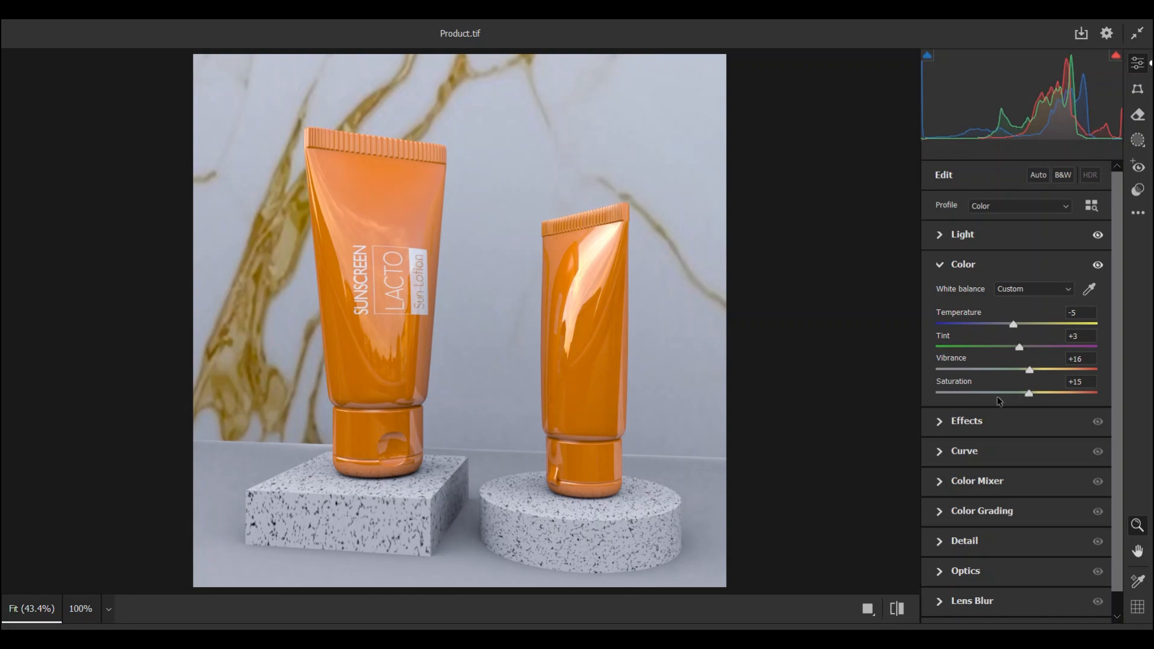
pyautogui.scroll(-1, 991, 412)
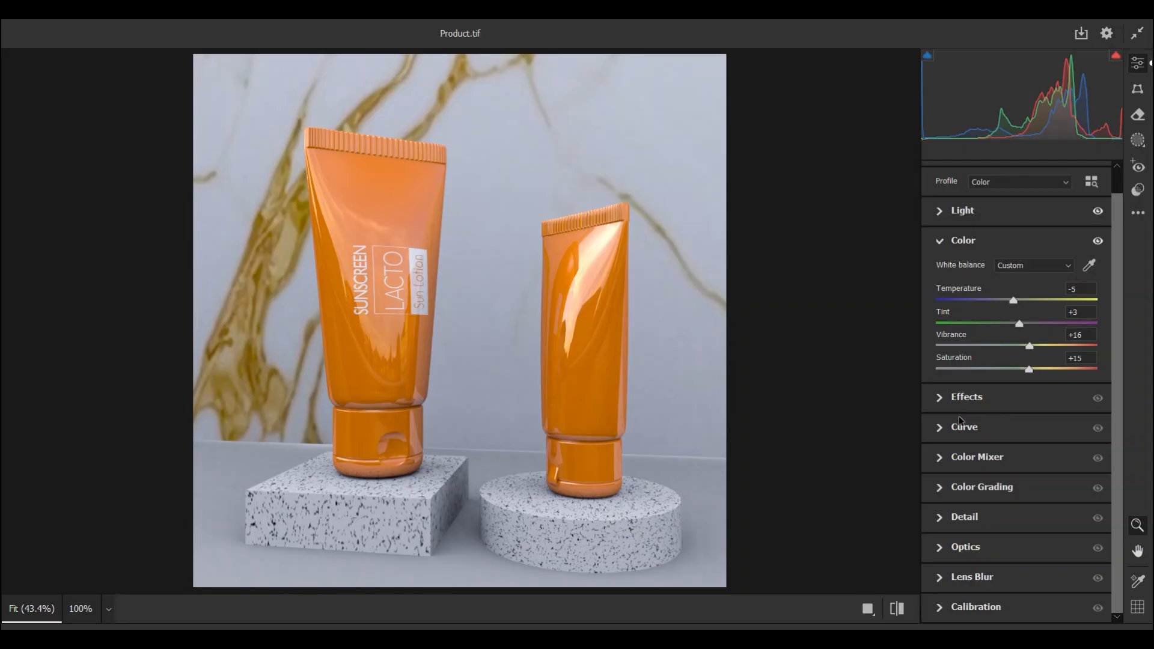
# - Set the image's detail in Camera Raw to Sharpening 27, Noise Reduction 24 and Color Noise Reduction 23
pyautogui.click(935, 529)
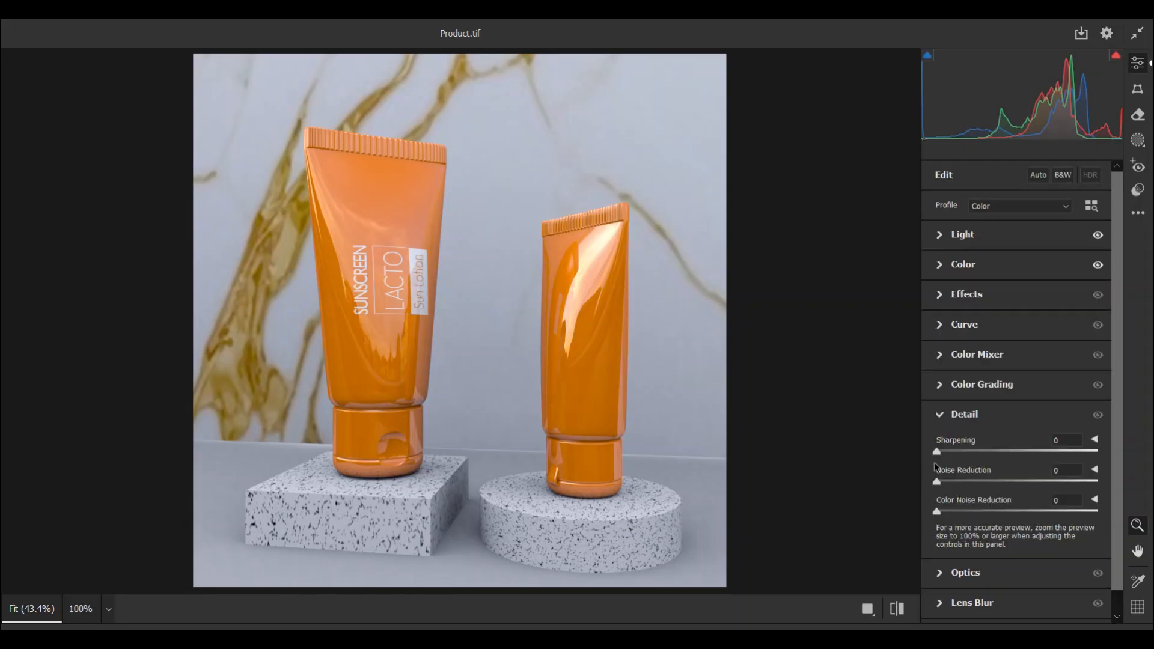
pyautogui.moveTo(936, 452); pyautogui.dragTo(967, 458)
pyautogui.moveTo(976, 484)
pyautogui.mouseDown()
pyautogui.moveTo(1034, 487)
pyautogui.moveTo(975, 488)
pyautogui.mouseUp()
pyautogui.scroll(-1, 974, 438)
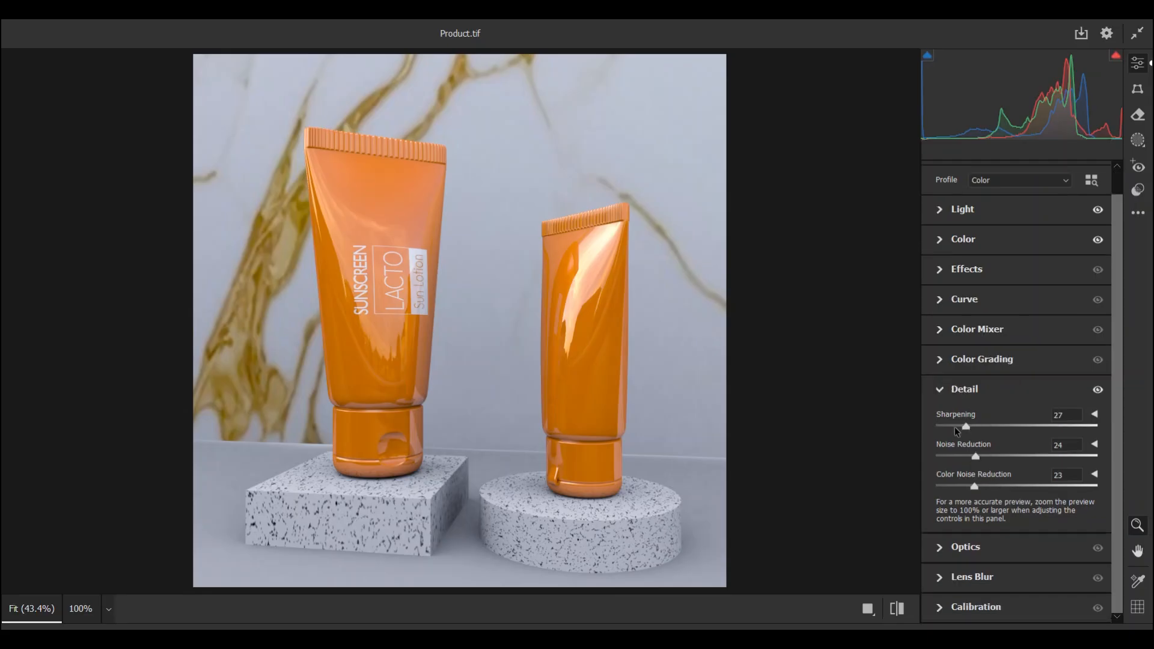
pyautogui.scroll(1, 959, 385)
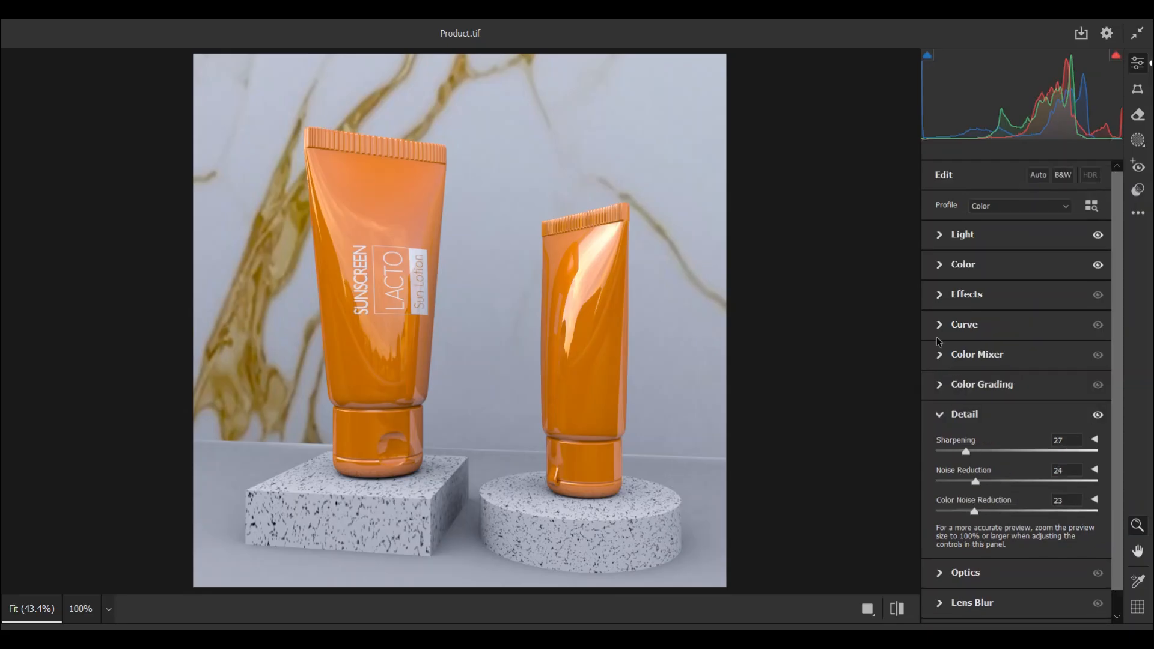
# - Set the Camera Raw effects to Texture +27, Clarity +12 and Dehaze -4, keeping Vignette at 0
pyautogui.click(943, 295)
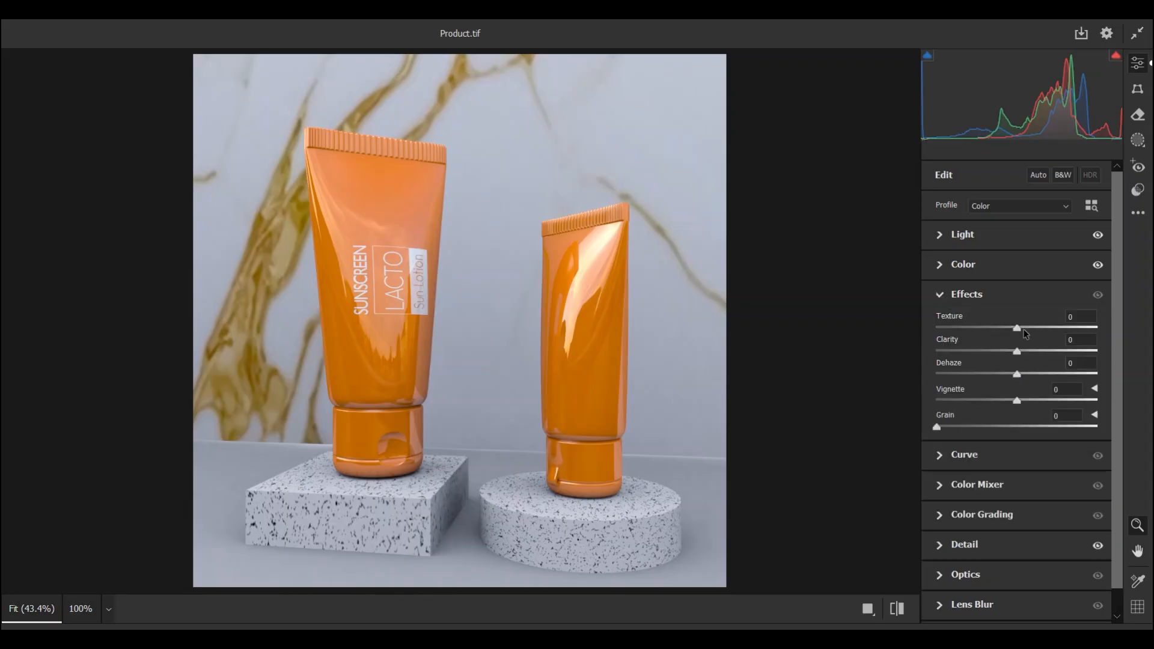
pyautogui.moveTo(524, 269); pyautogui.dragTo(545, 275)
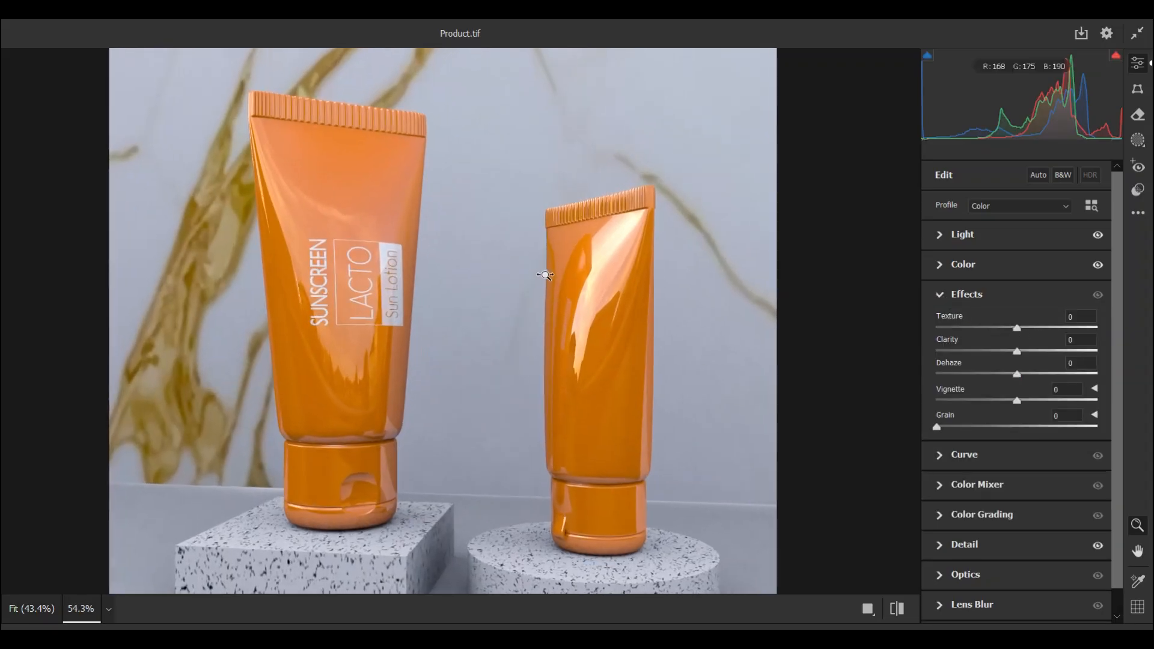
pyautogui.moveTo(1017, 330); pyautogui.dragTo(1035, 390)
pyautogui.write('0')
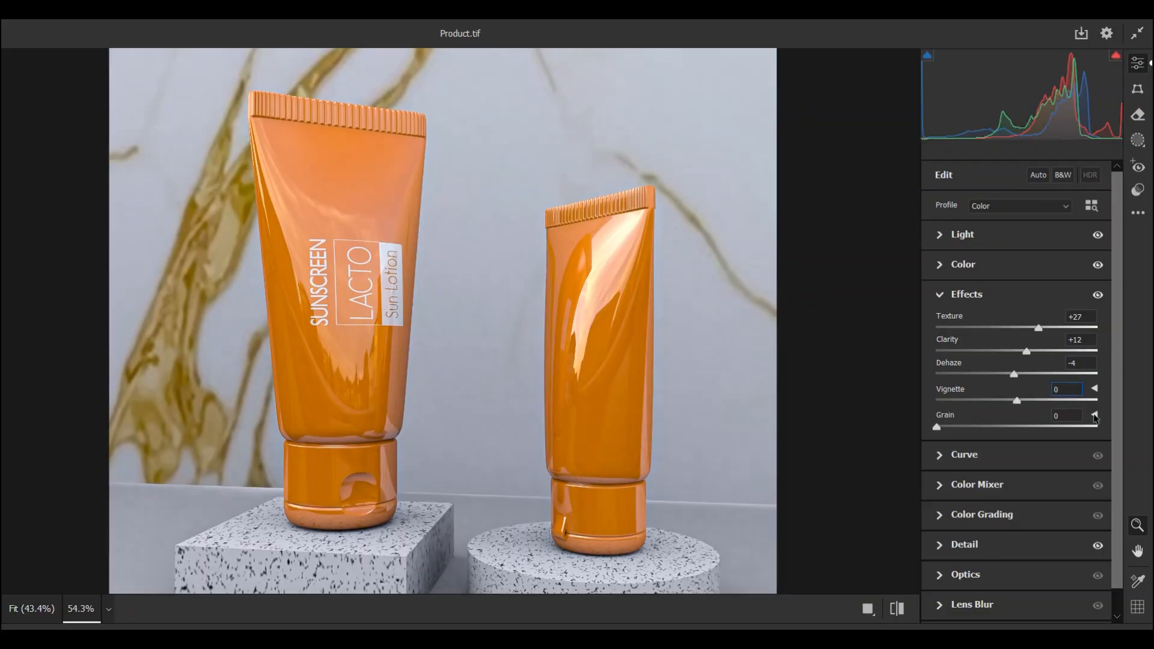
pyautogui.moveTo(1115, 407); pyautogui.dragTo(1109, 451)
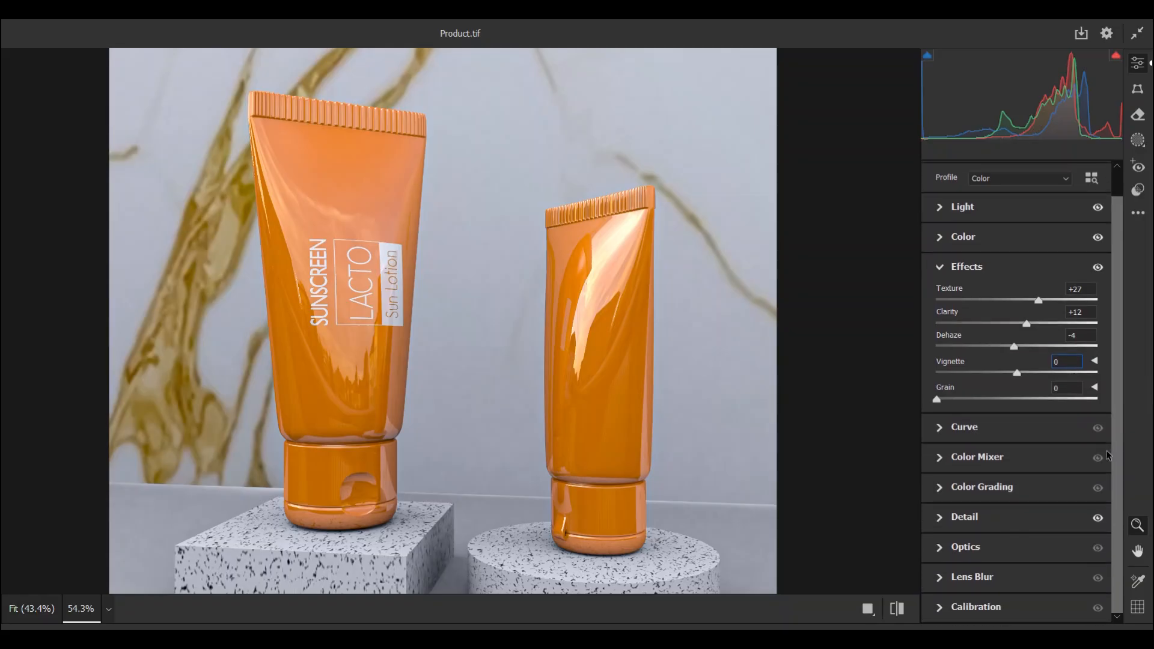
# - In Color Grading, slightly lower midtone luminance, set shadow luminance to about -16, raise highlight luminance, and apply the Camera Raw filter
pyautogui.click(942, 490)
pyautogui.scroll(-2, 942, 487)
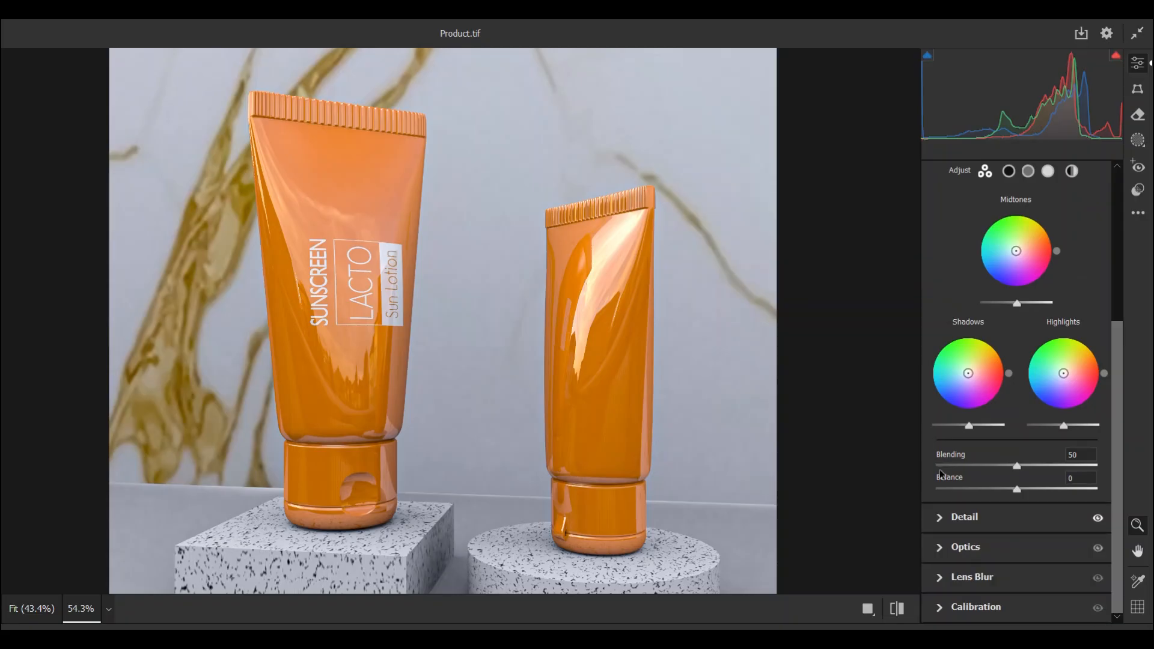
pyautogui.scroll(6, 968, 360)
pyautogui.scroll(-2, 971, 336)
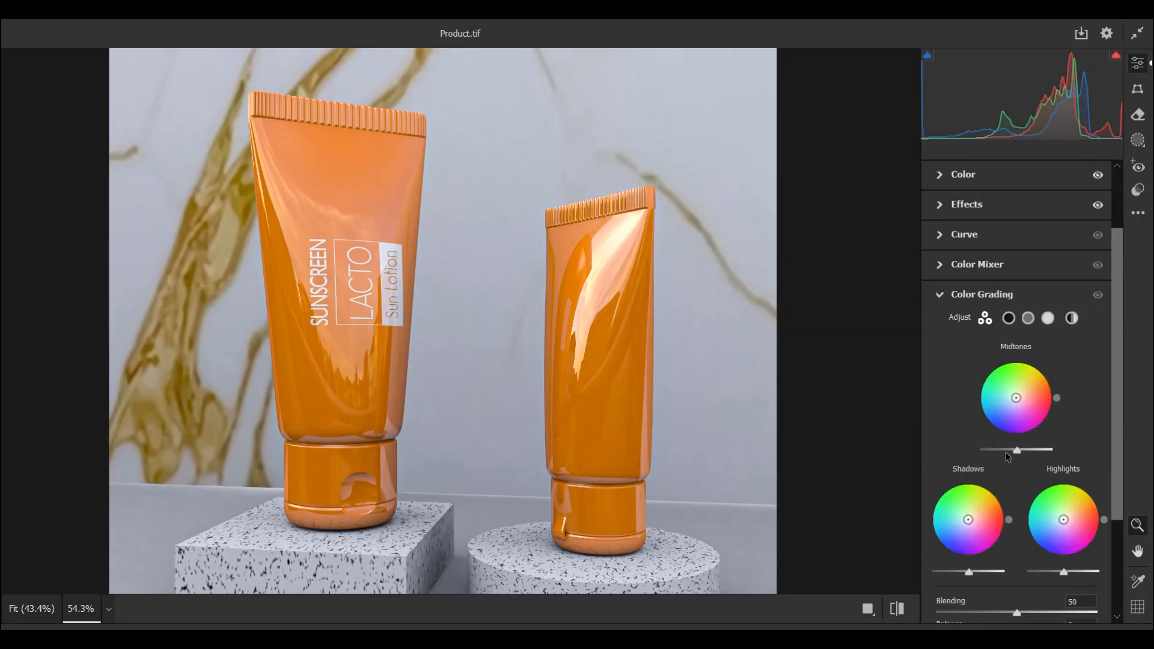
pyautogui.moveTo(1017, 451)
pyautogui.mouseDown()
pyautogui.moveTo(1030, 456)
pyautogui.moveTo(1015, 460)
pyautogui.mouseUp()
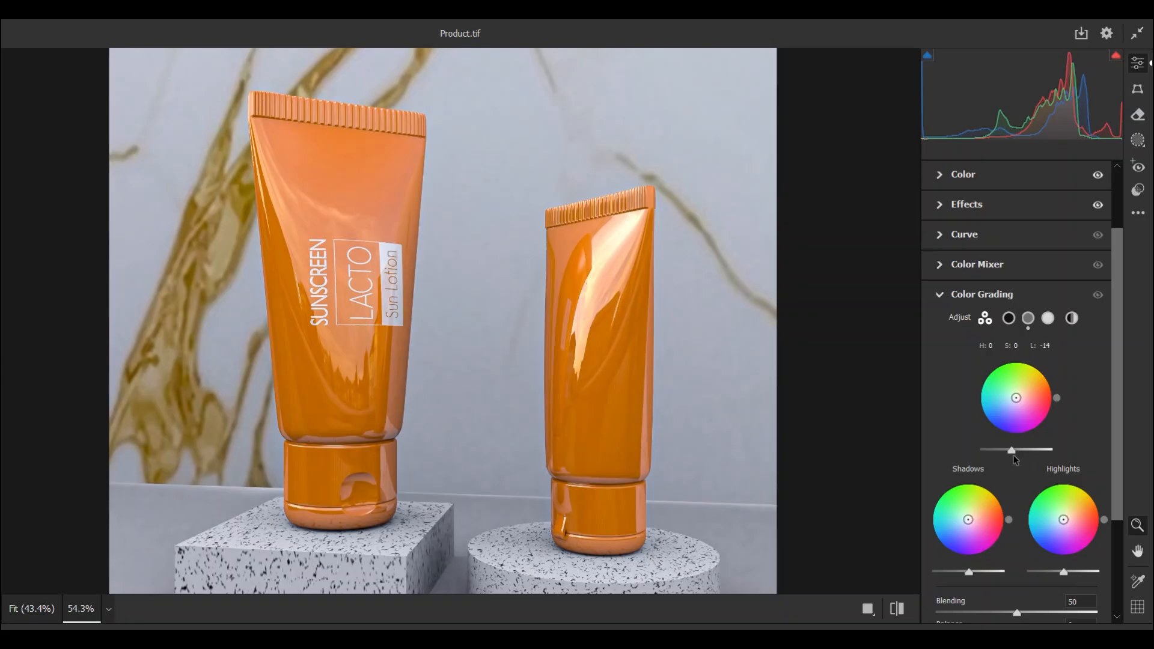
pyautogui.moveTo(967, 574); pyautogui.dragTo(966, 573)
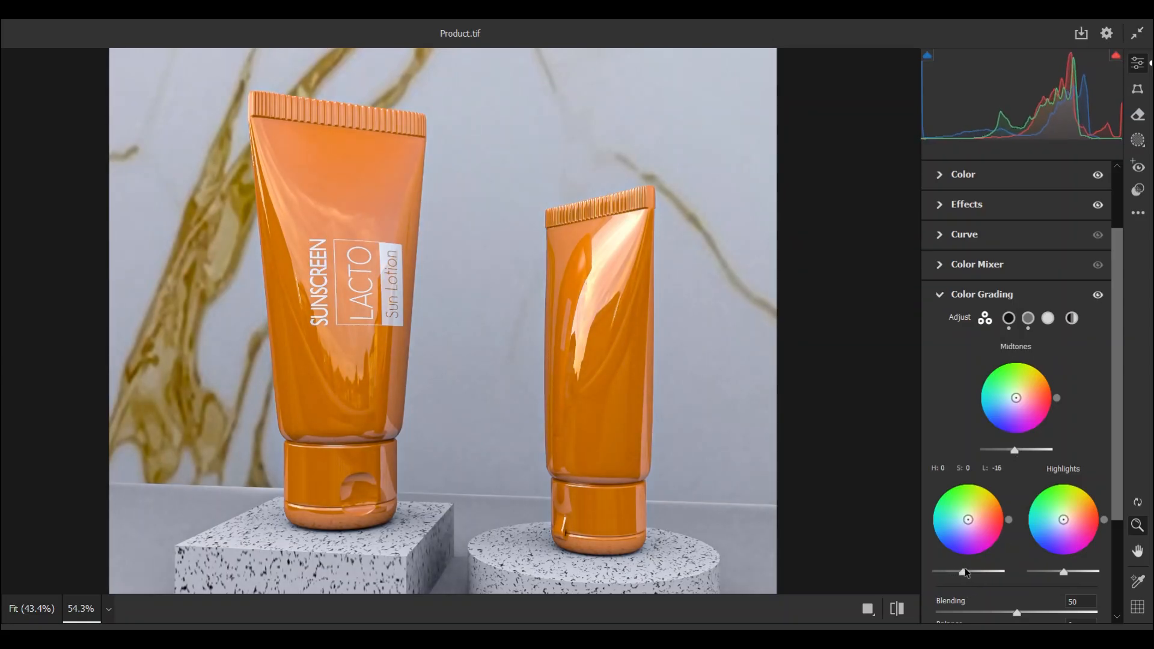
pyautogui.moveTo(1067, 572); pyautogui.dragTo(1073, 574)
pyautogui.scroll(-3, 1109, 554)
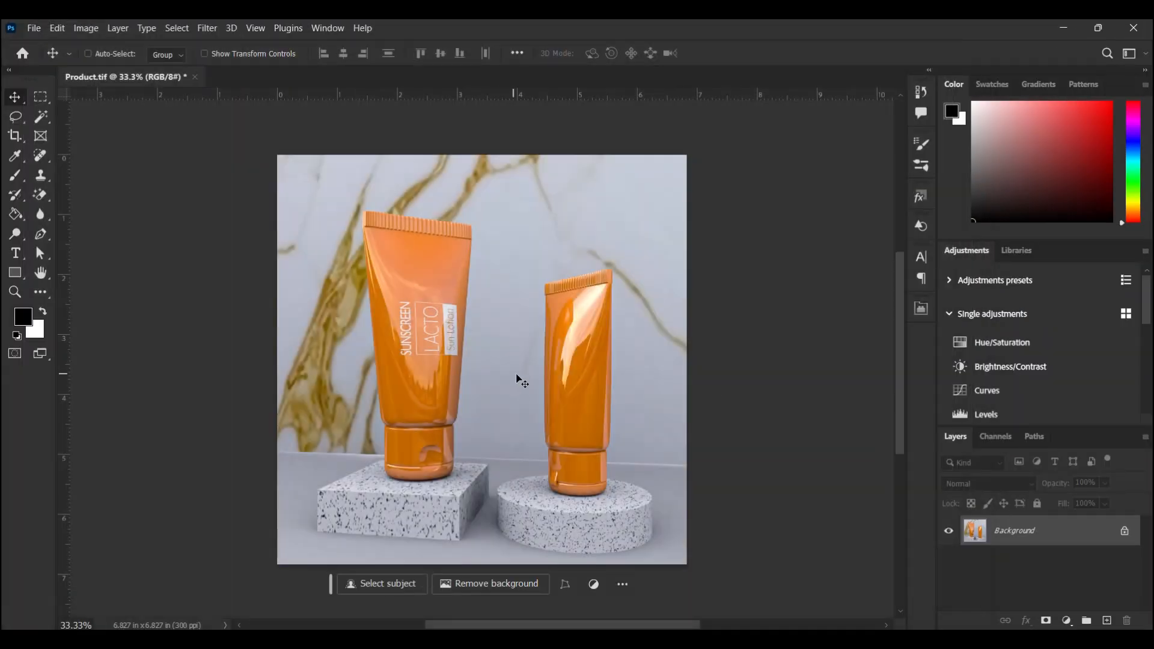
# - Compare the image before and after the Camera Raw filter using its history states, ending on the filtered version
pyautogui.keyDown('alt'); pyautogui.scroll(2, 519, 379); pyautogui.keyUp('alt')
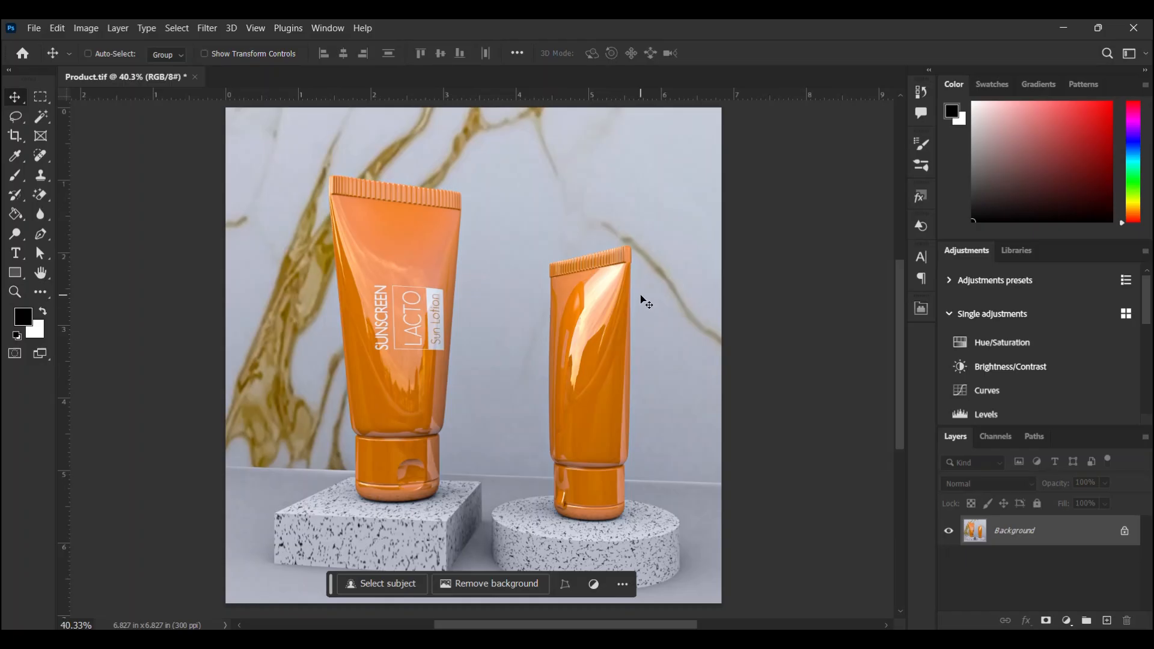
pyautogui.click(328, 28)
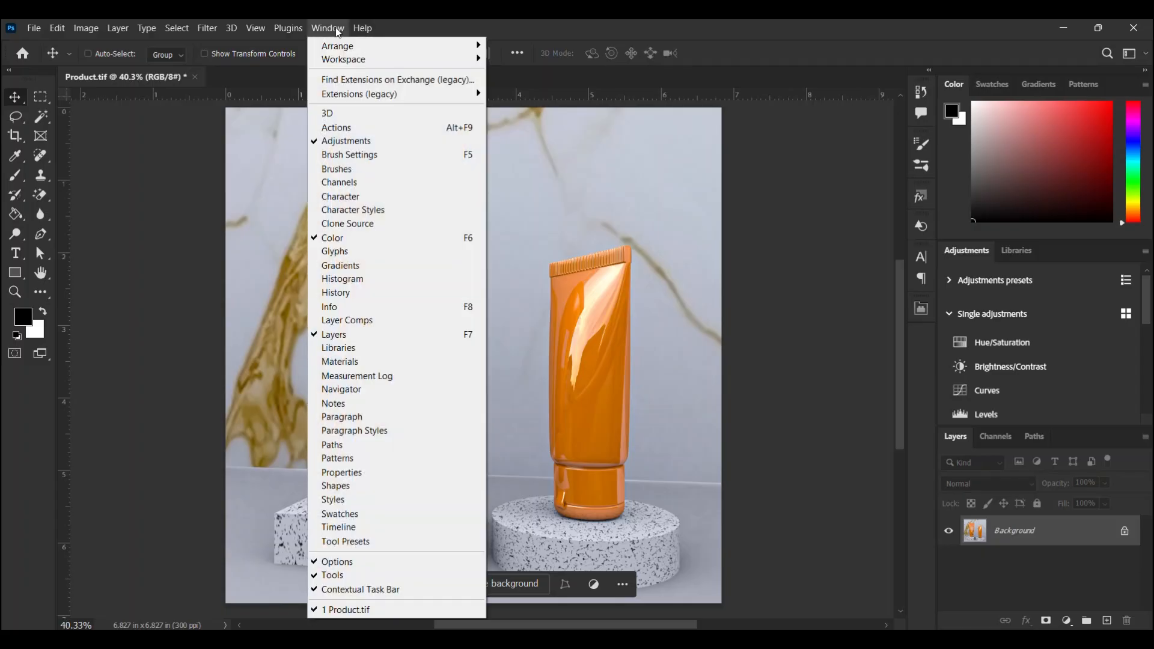
pyautogui.click(337, 292)
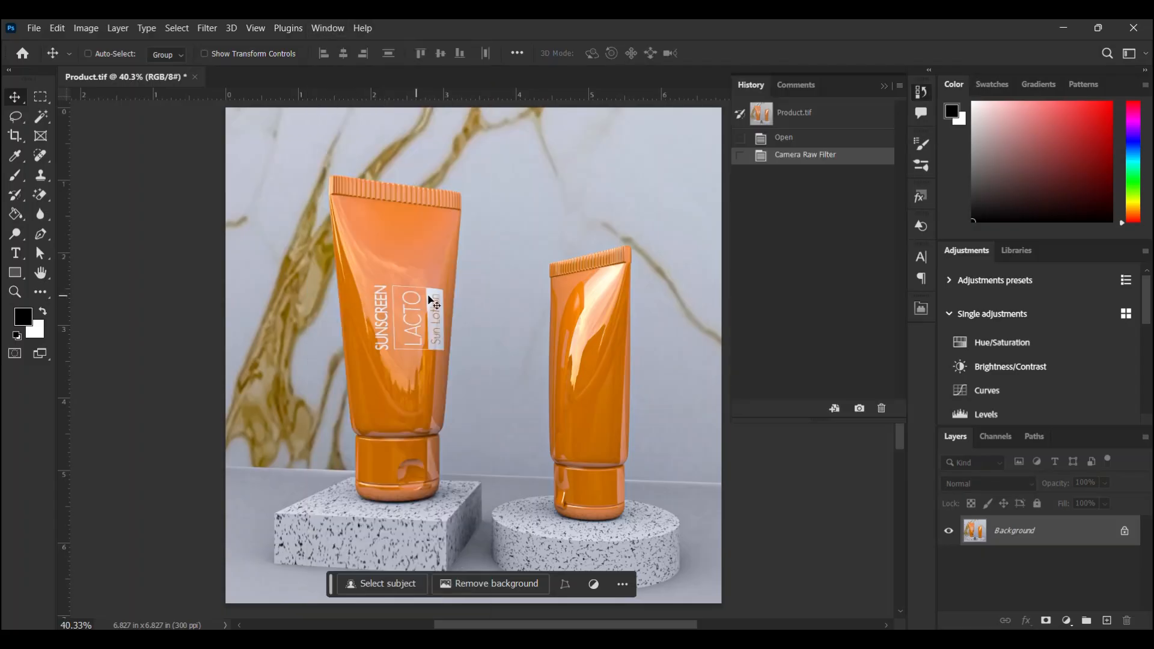
pyautogui.click(801, 116)
pyautogui.click(810, 156)
pyautogui.click(820, 113)
pyautogui.click(816, 144)
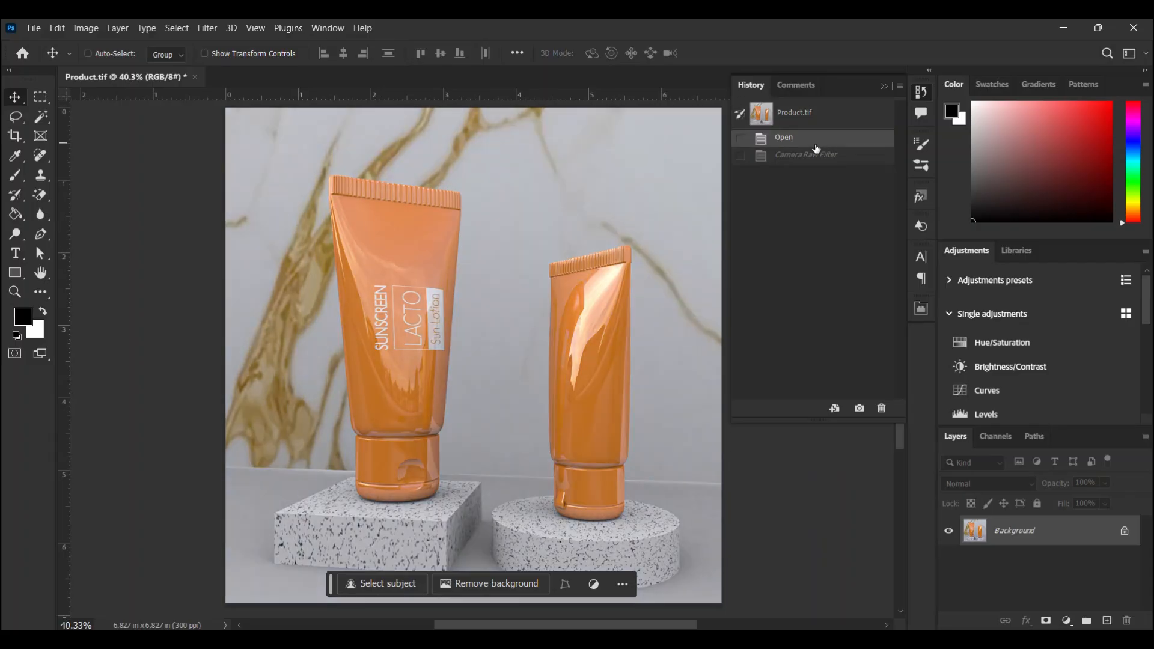
pyautogui.click(813, 157)
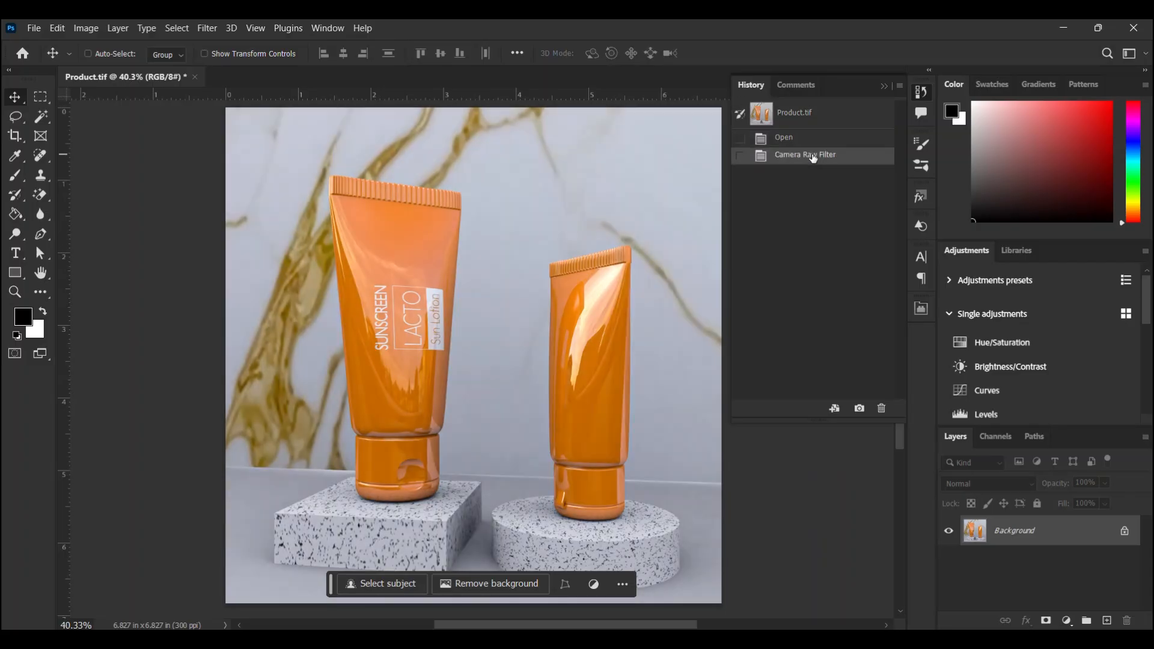